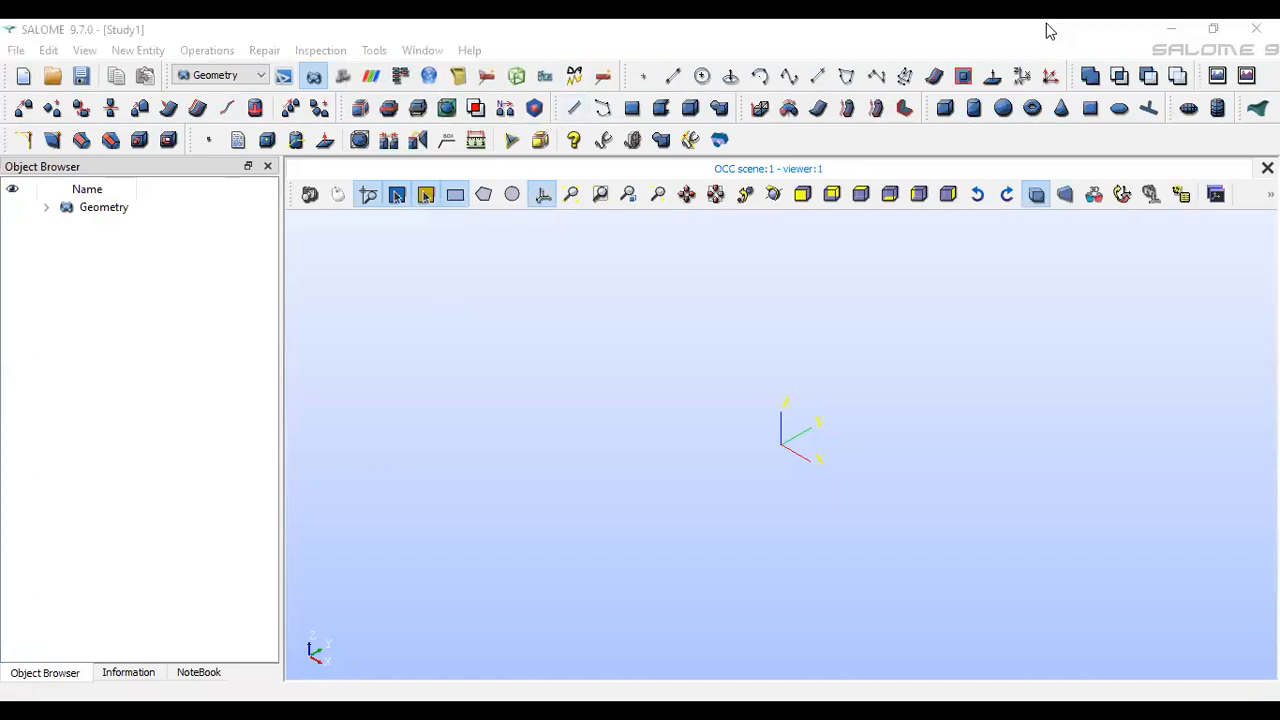
Expand the Geometry entry in the object tree and show the origin point O in the viewer
{"action": "left_click", "coordinate": [43, 209]}
{"action": "left_click", "coordinate": [99, 224]}
{"action": "left_click", "coordinate": [13, 225]}
{"action": "scroll", "coordinate": [742, 450], "scroll_direction": "up", "scroll_amount": 1}
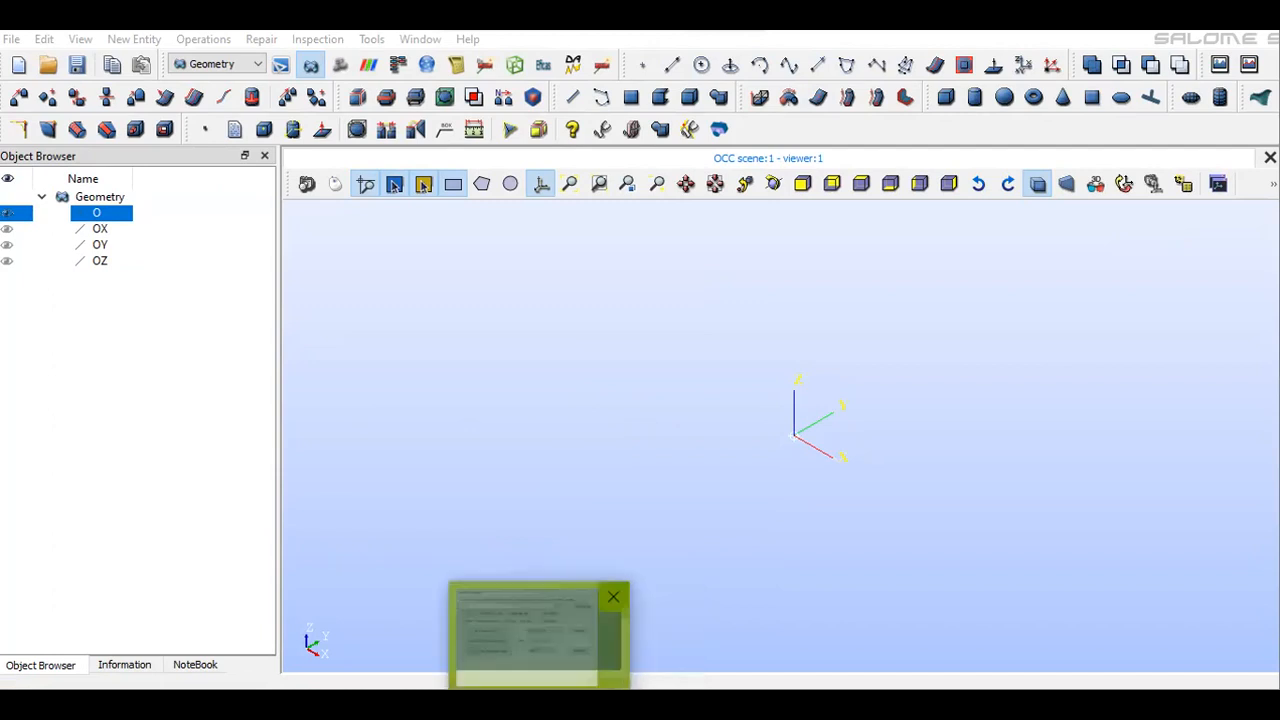
Switch to the PowerPoint slide show, view the piping analysis example slide and return to SALOME
{"action": "left_click", "coordinate": [477, 666]}
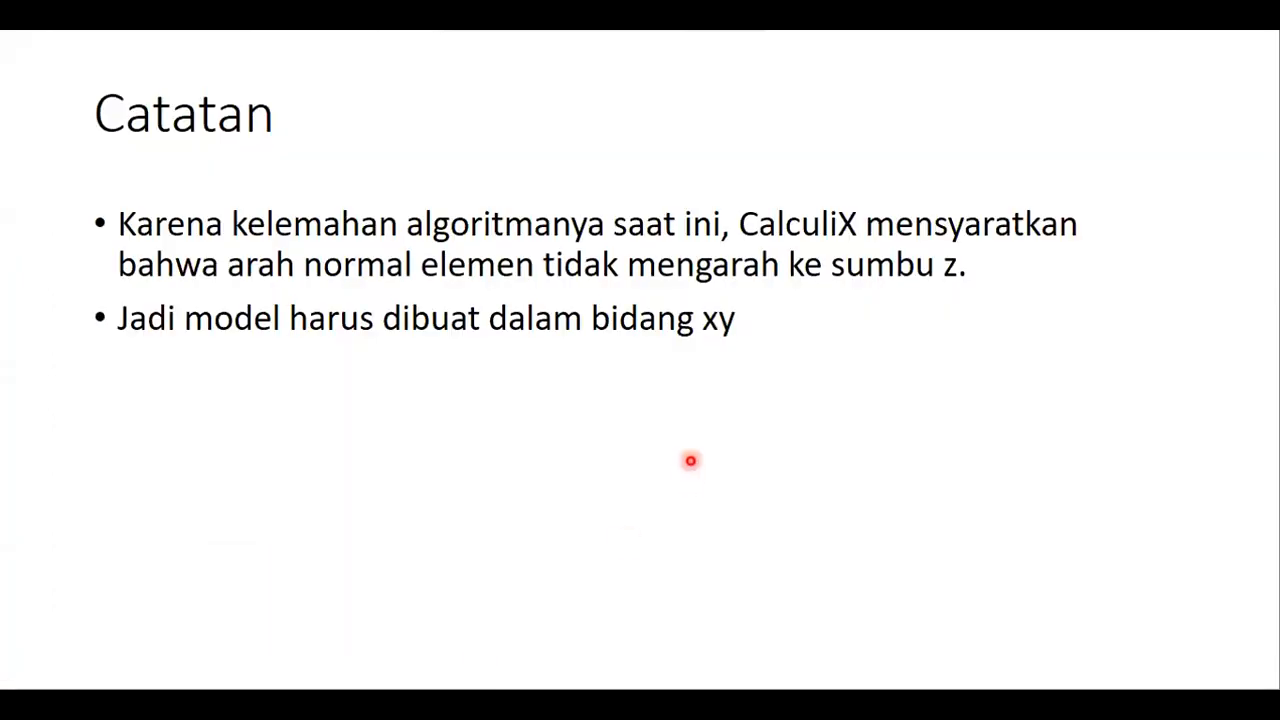
{"action": "key", "text": "Right"}
{"action": "key", "text": "Right"}
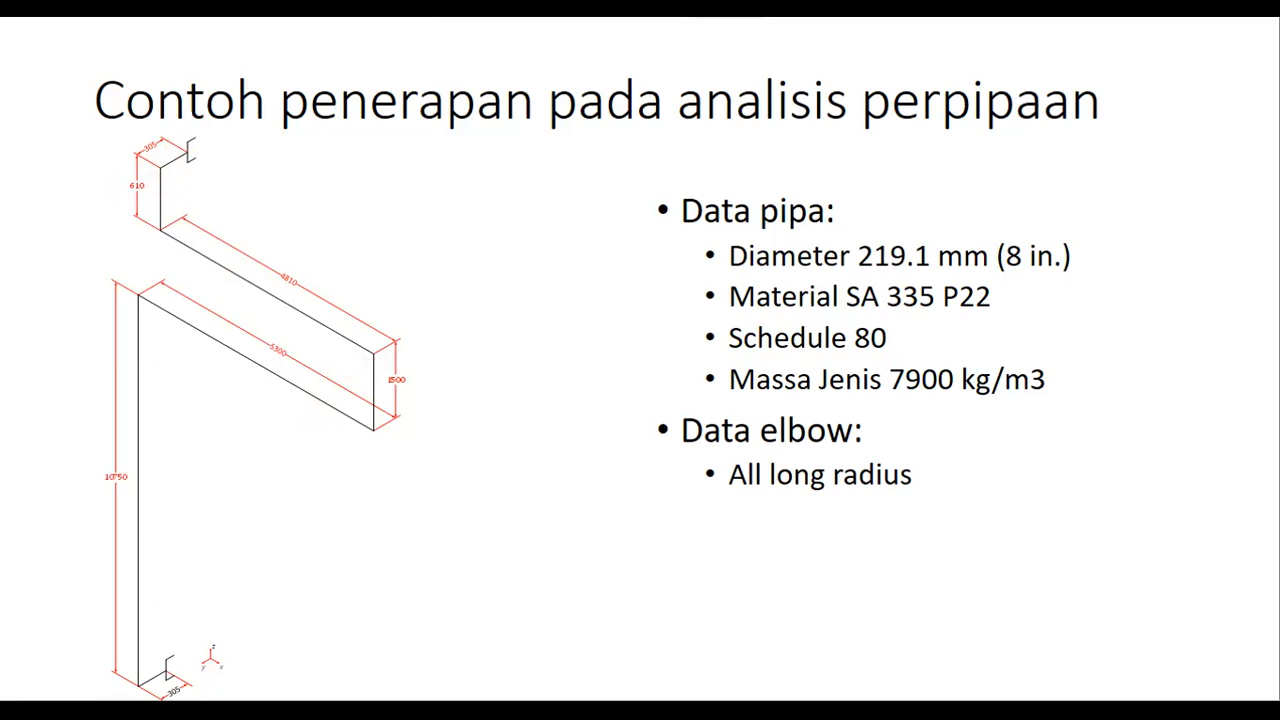
{"action": "key", "text": "alt+Tab"}
{"action": "key", "text": "alt+Tab"}
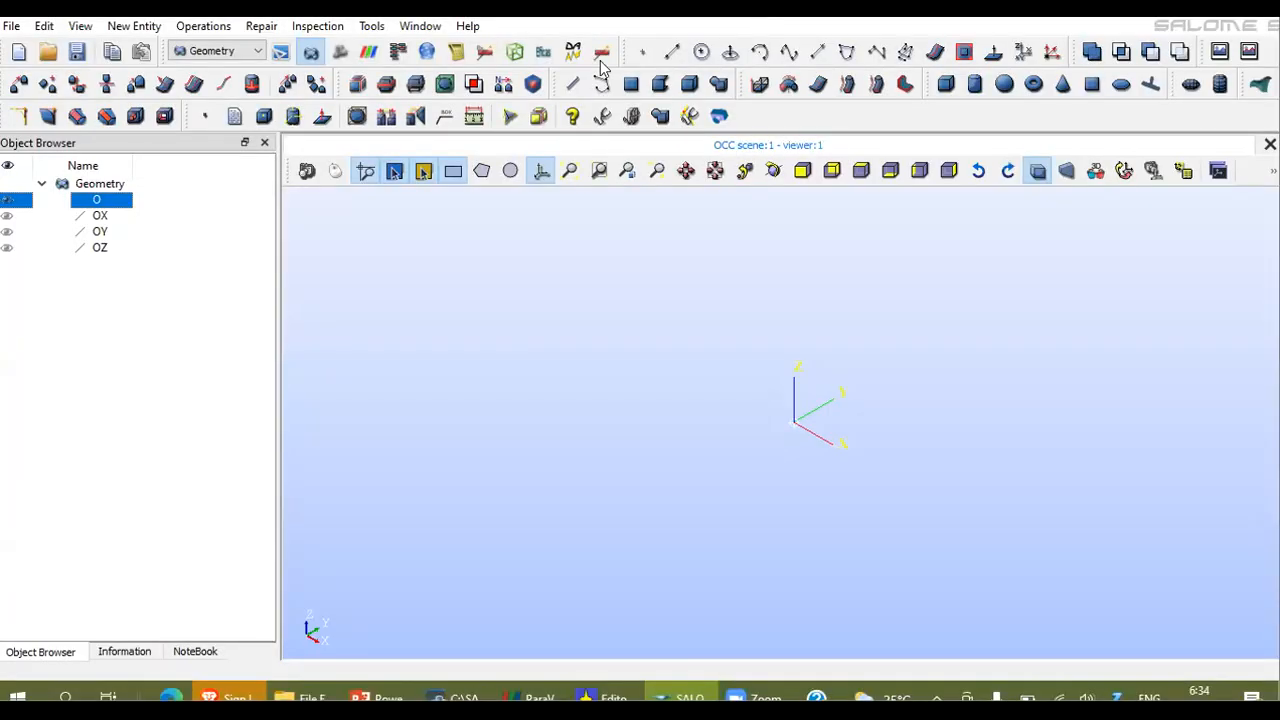
Switch to the PowerPoint slide show again and end the full-screen presentation
{"action": "mouse_move", "coordinate": [605, 697]}
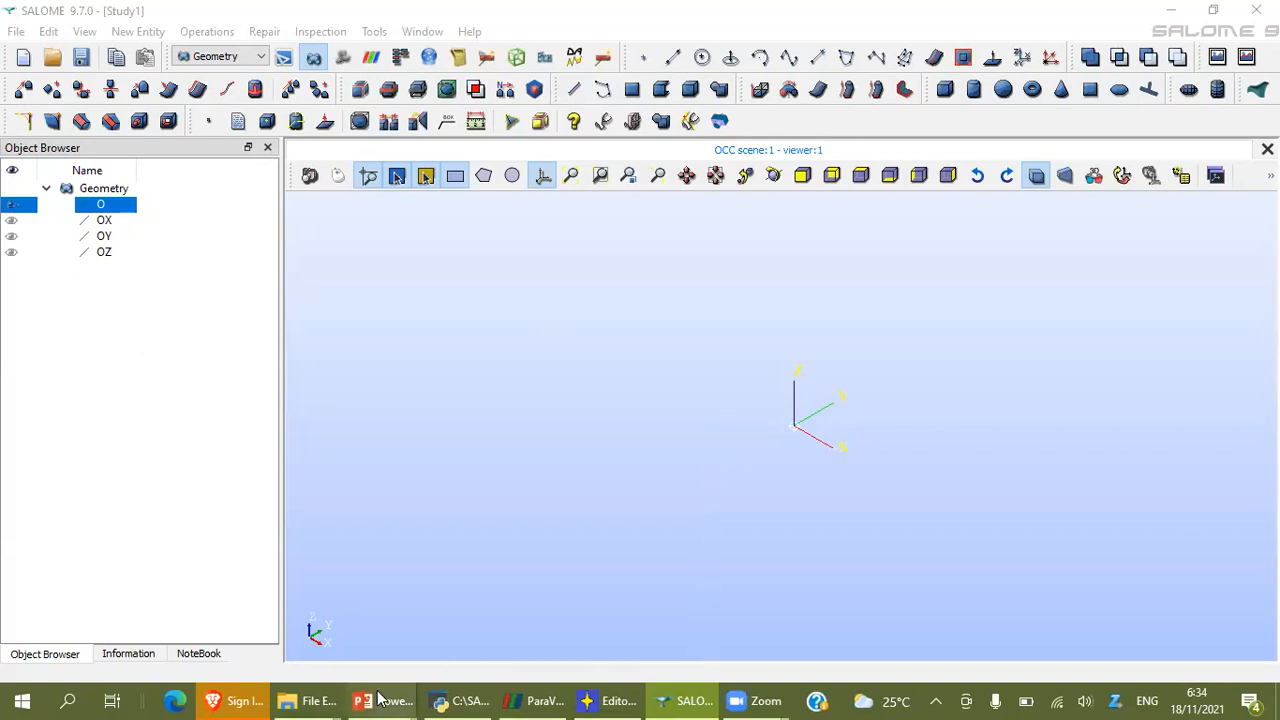
{"action": "mouse_move", "coordinate": [380, 700]}
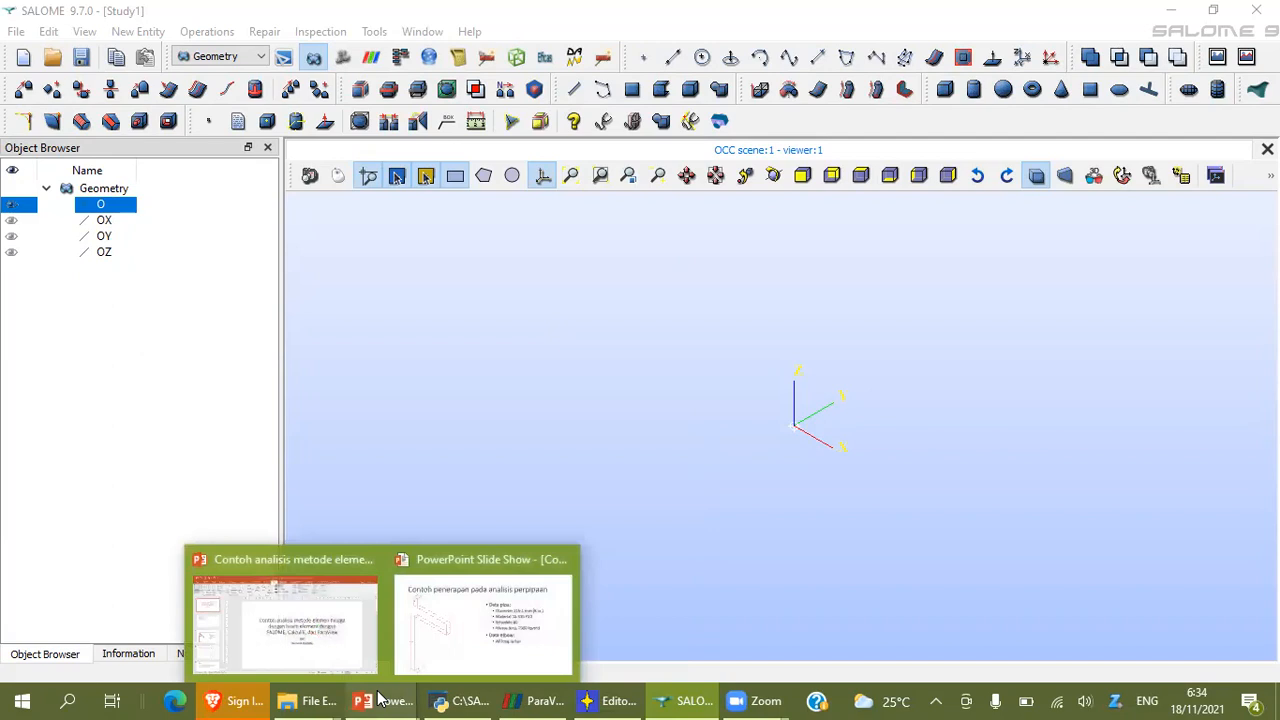
{"action": "left_click", "coordinate": [500, 603]}
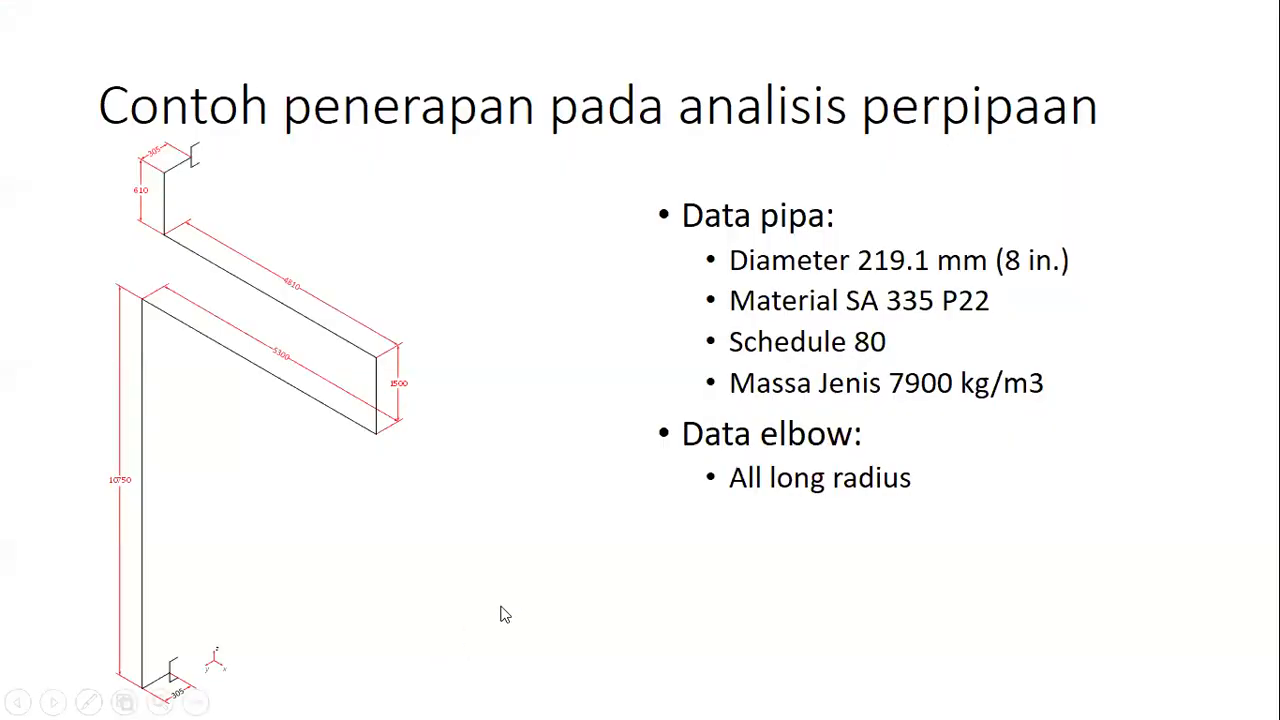
{"action": "left_click", "coordinate": [457, 603]}
{"action": "key", "text": "Escape"}
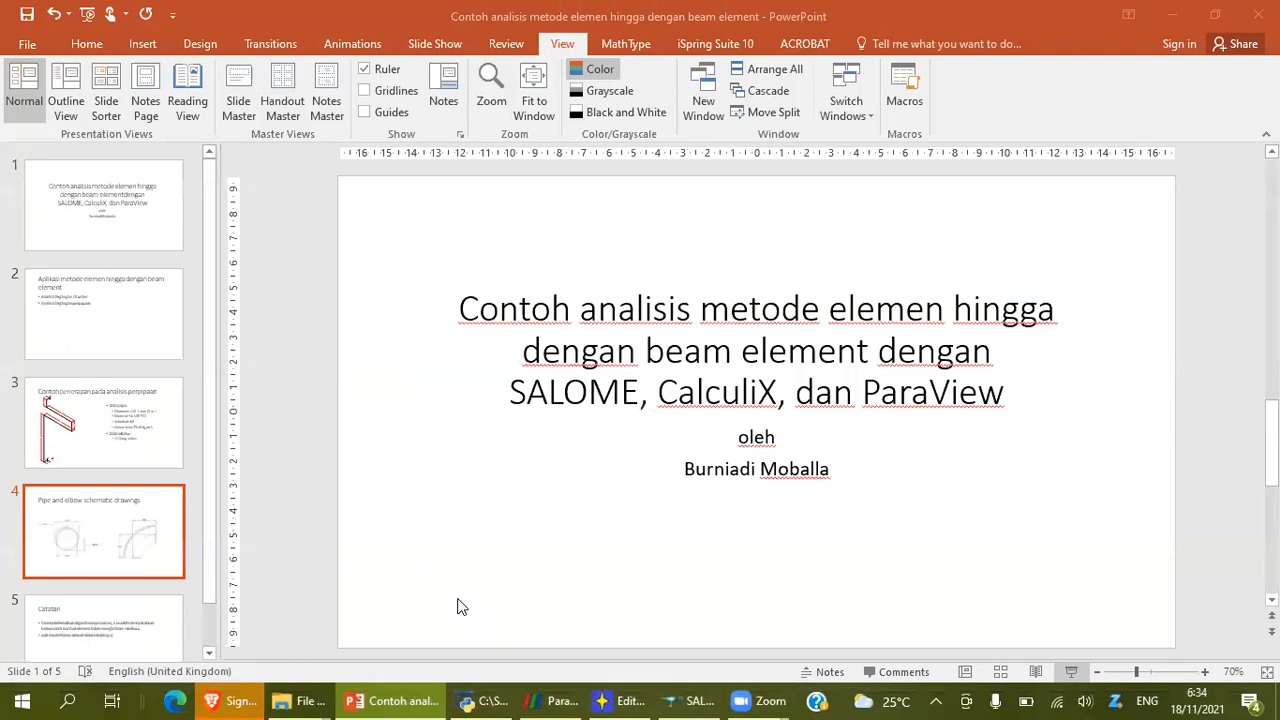
Set the slide show type to Browsed by an individual (window), start the show and go to the piping analysis slide
{"action": "left_click", "coordinate": [435, 43]}
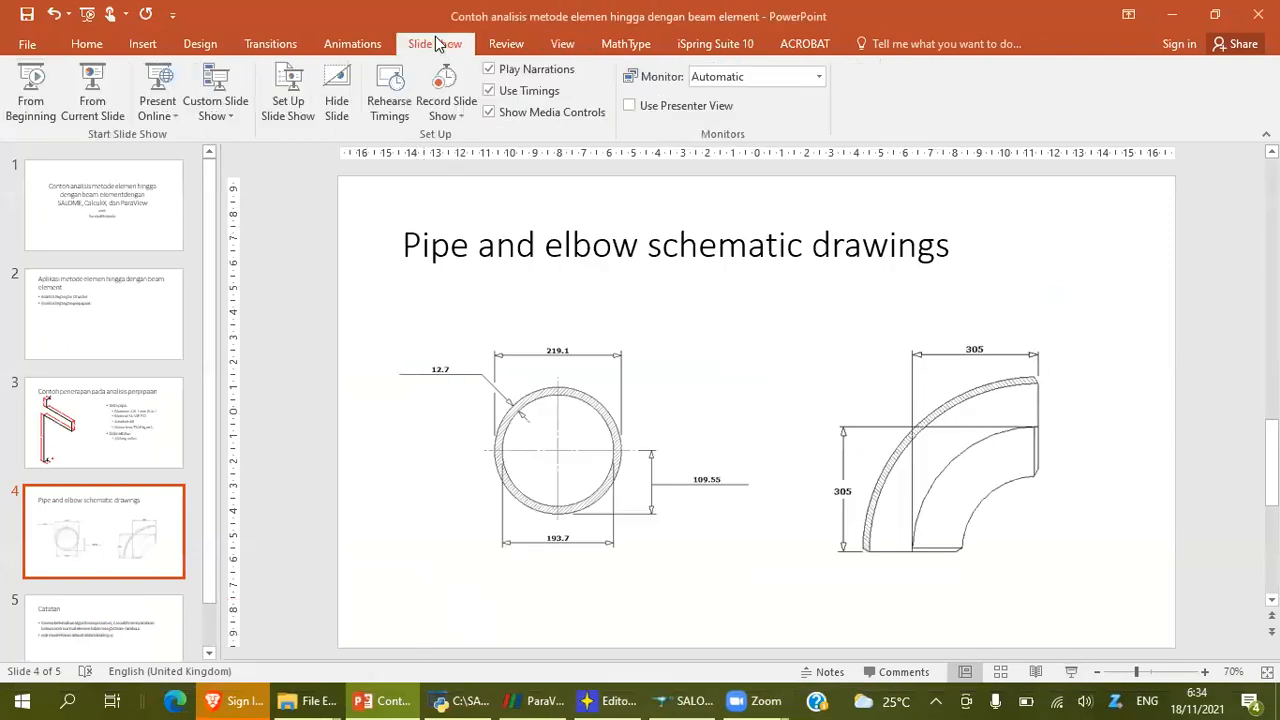
{"action": "left_click", "coordinate": [288, 95]}
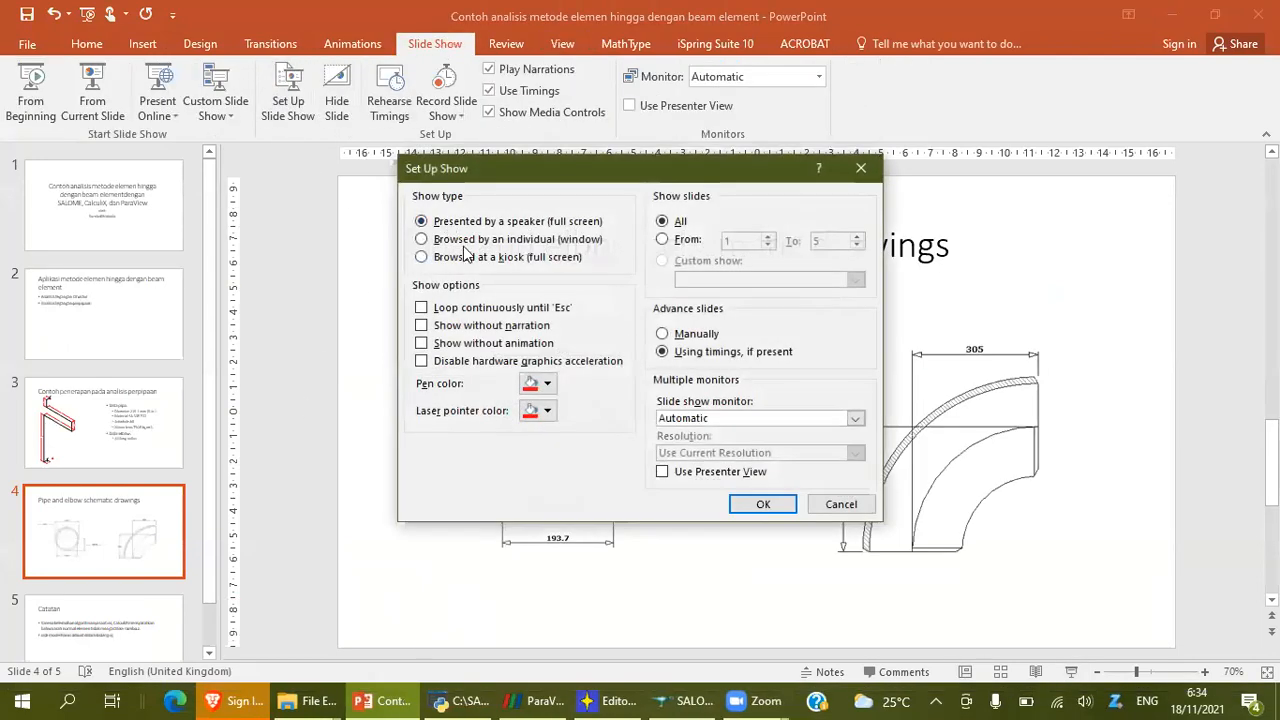
{"action": "left_click", "coordinate": [763, 504]}
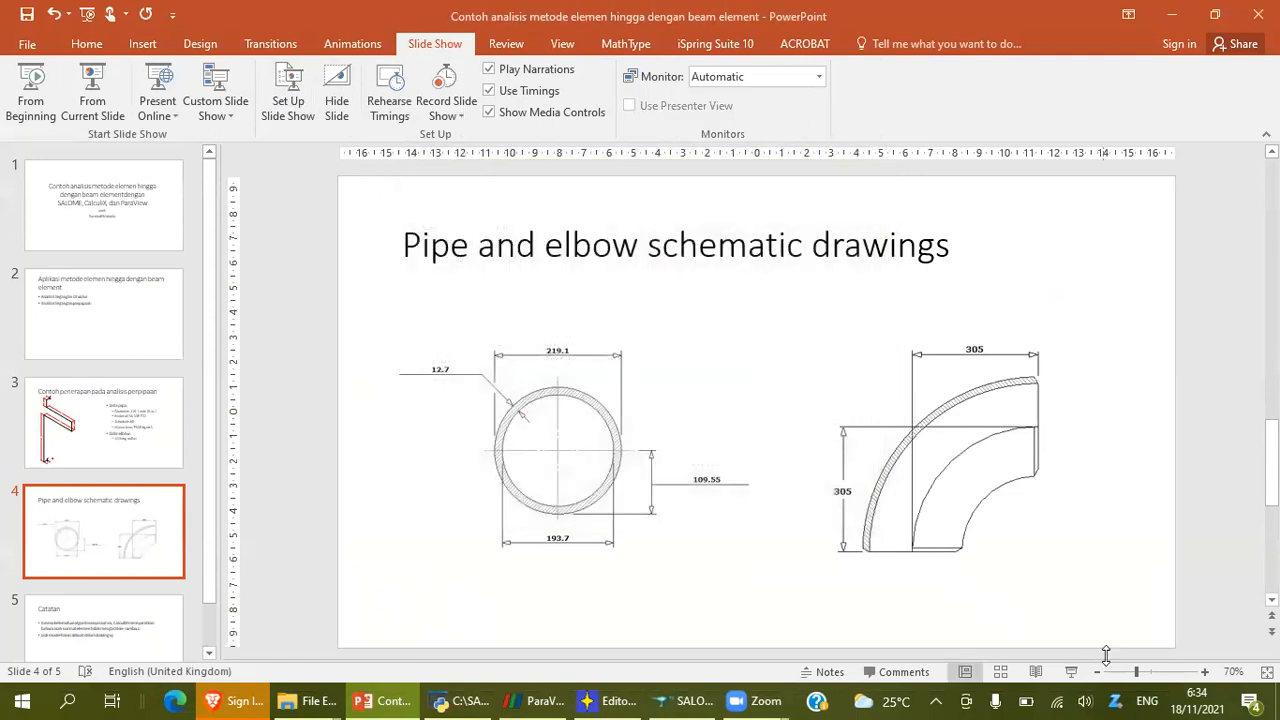
{"action": "left_click", "coordinate": [1071, 671]}
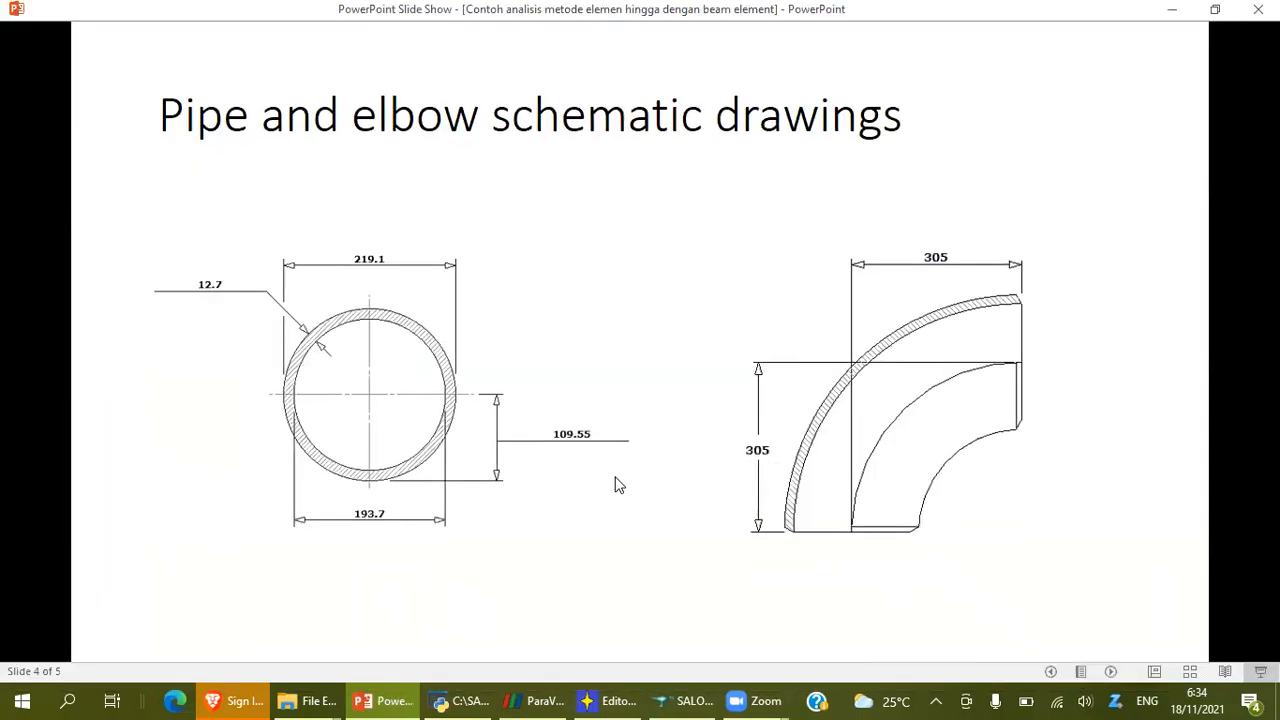
{"action": "key", "text": "Left"}
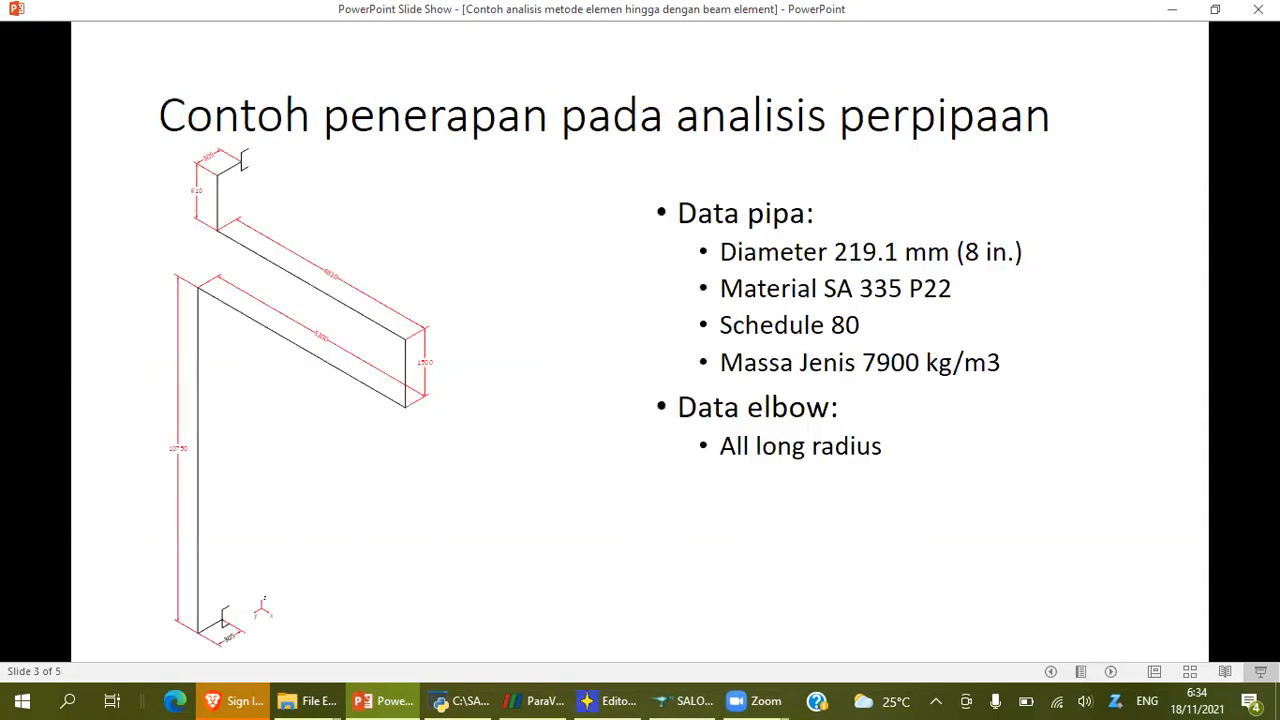
Switch to SALOME, recheck the piping layout on the PowerPoint slide and return to SALOME
{"action": "left_click", "coordinate": [737, 700]}
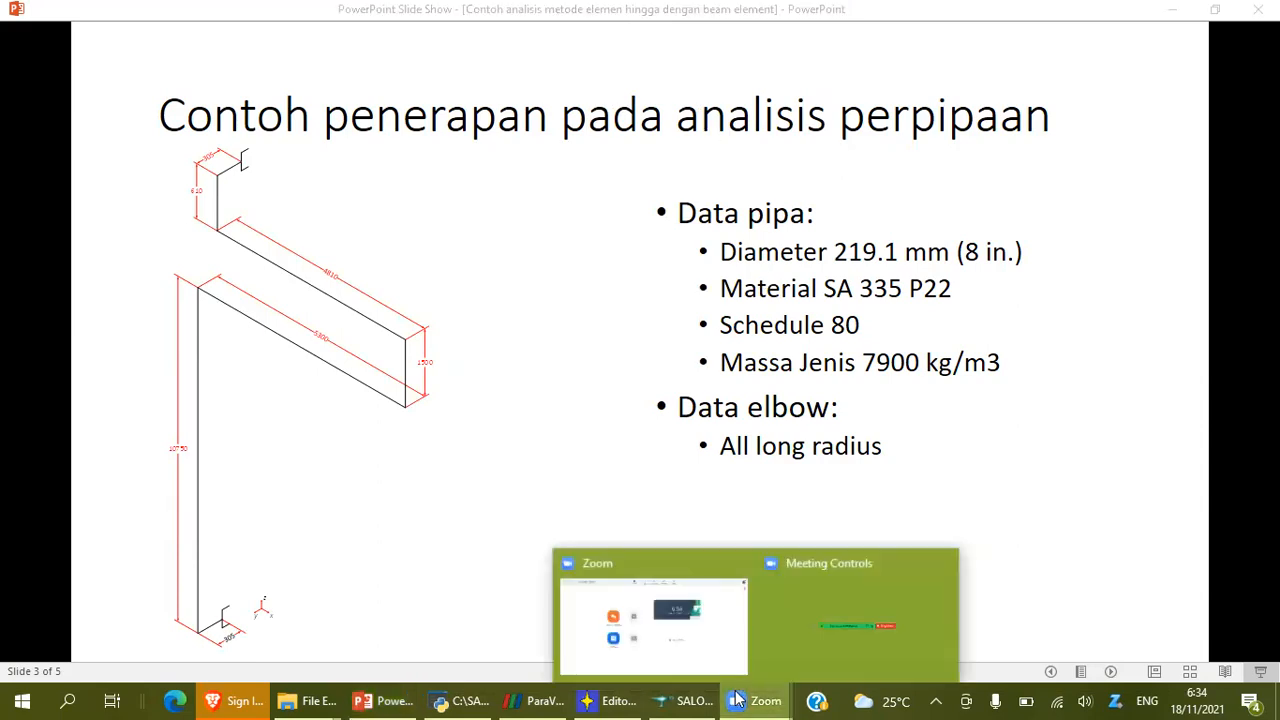
{"action": "left_click", "coordinate": [789, 641]}
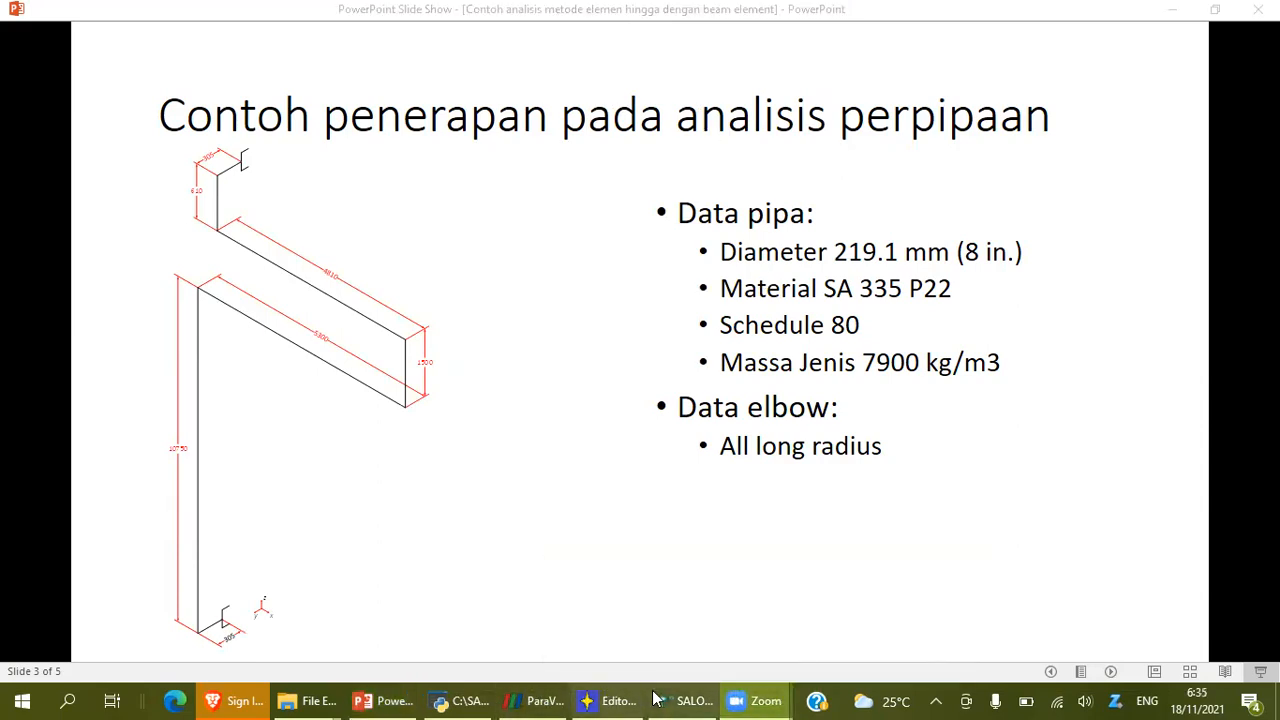
{"action": "left_click", "coordinate": [688, 700]}
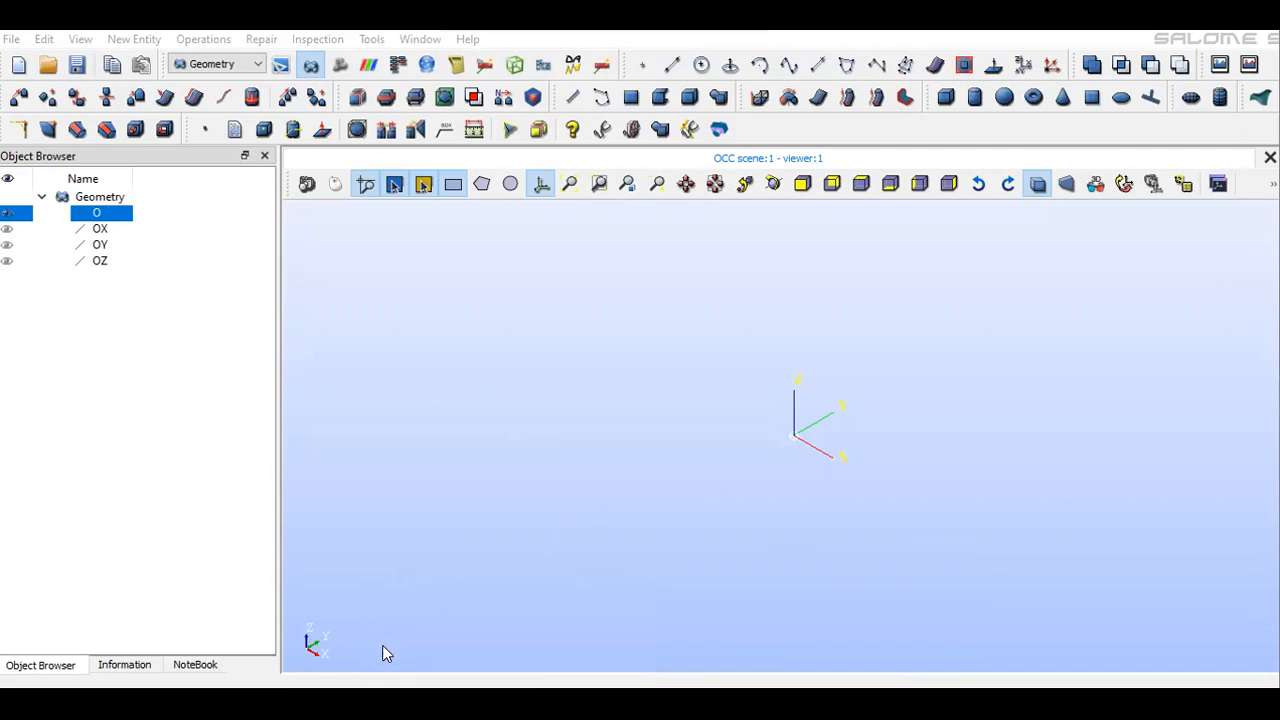
{"action": "left_click", "coordinate": [388, 702]}
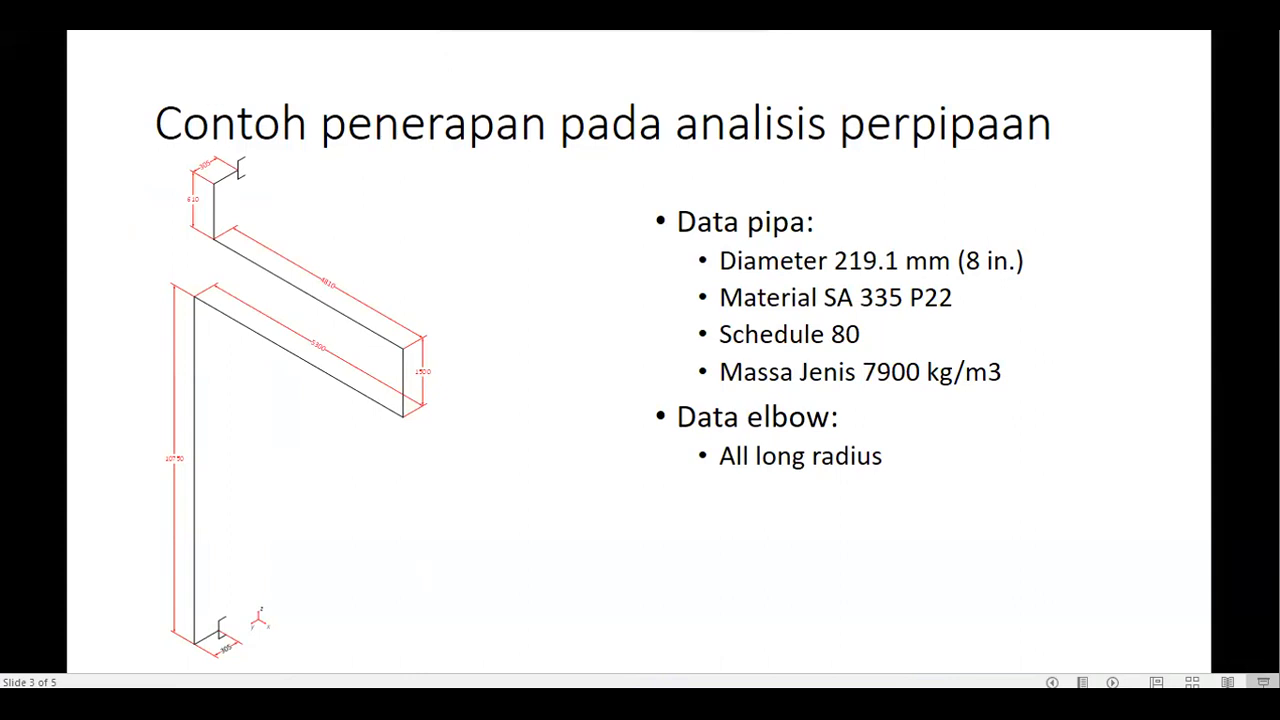
{"action": "mouse_move", "coordinate": [651, 700]}
{"action": "left_click", "coordinate": [655, 645]}
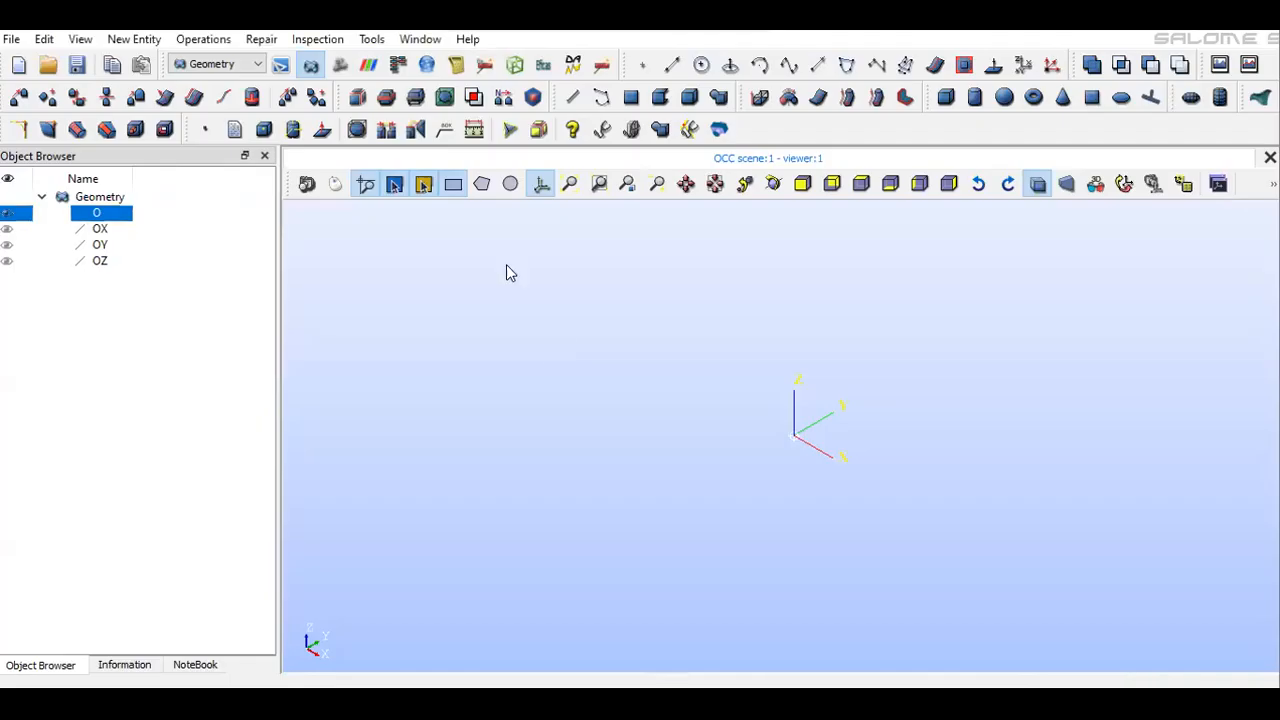
Start Point Construction, review the piping dimensions on the PowerPoint slide with the laser pointer and return to SALOME
{"action": "left_click", "coordinate": [642, 64]}
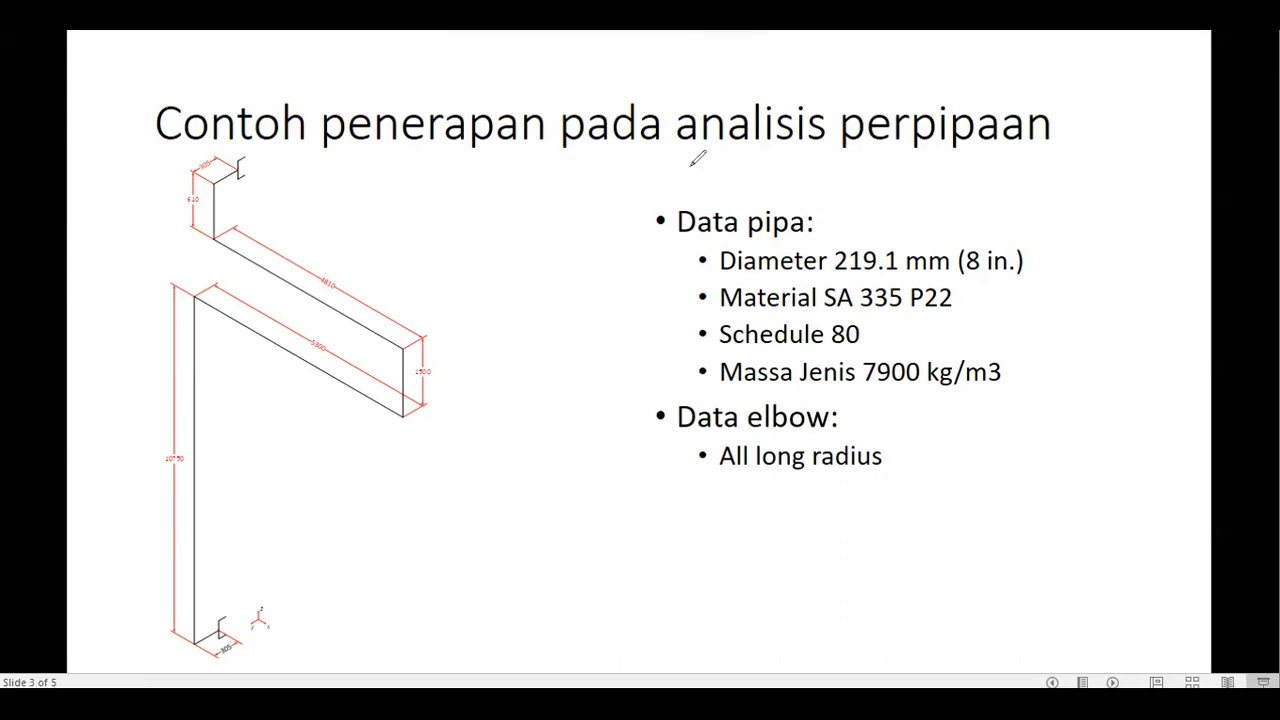
{"action": "key", "text": "ctrl+l"}
{"action": "mouse_move", "coordinate": [682, 704]}
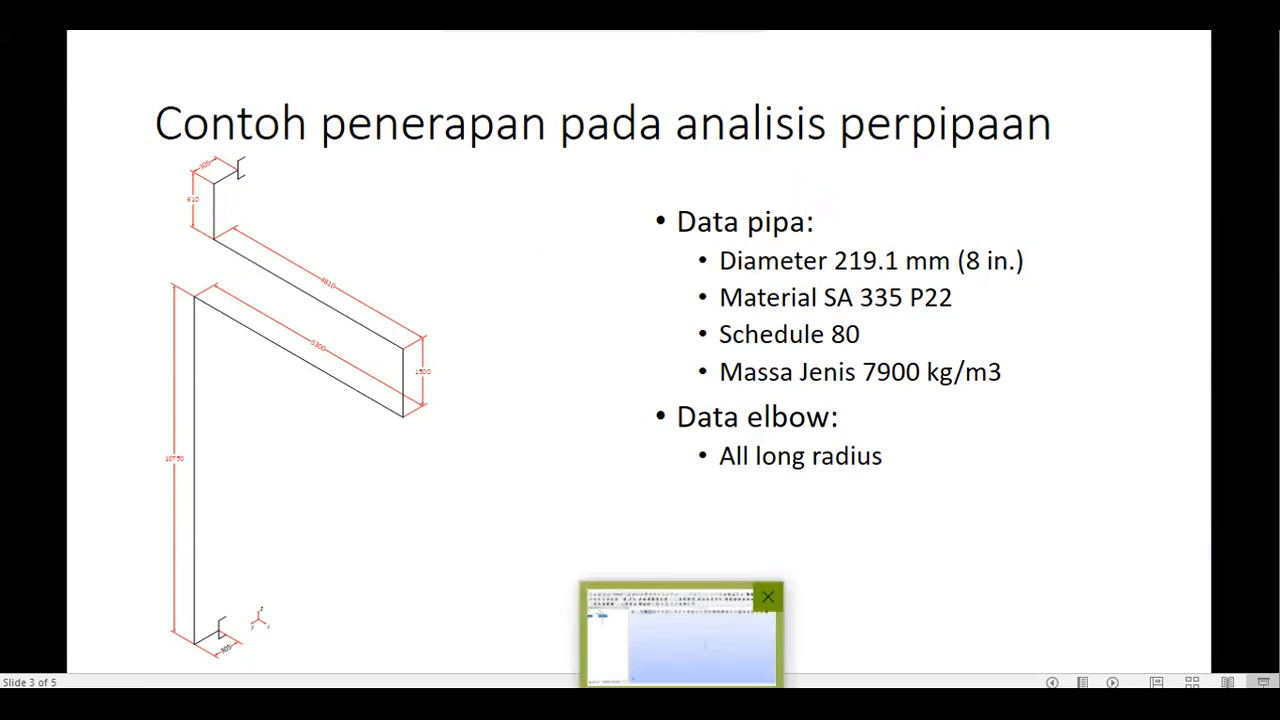
{"action": "left_click", "coordinate": [682, 640]}
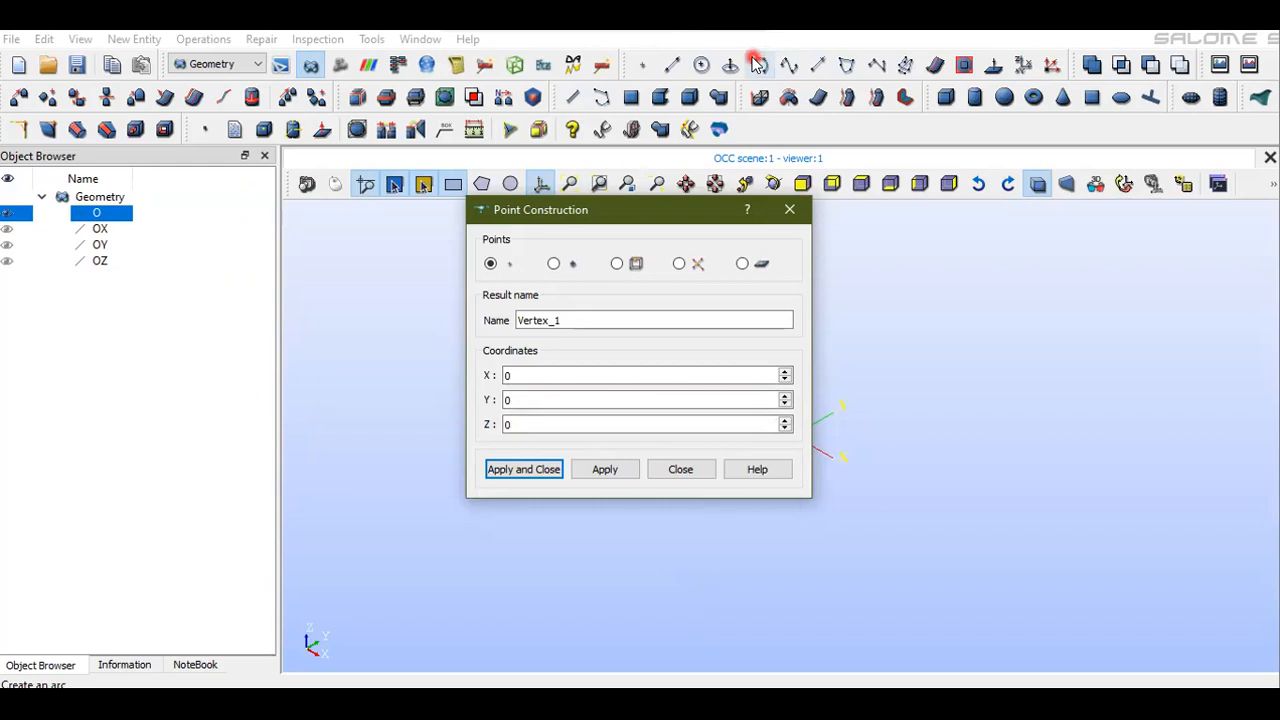
Create a point at X 0, Y 0, Z -0.305
{"action": "left_click", "coordinate": [528, 377]}
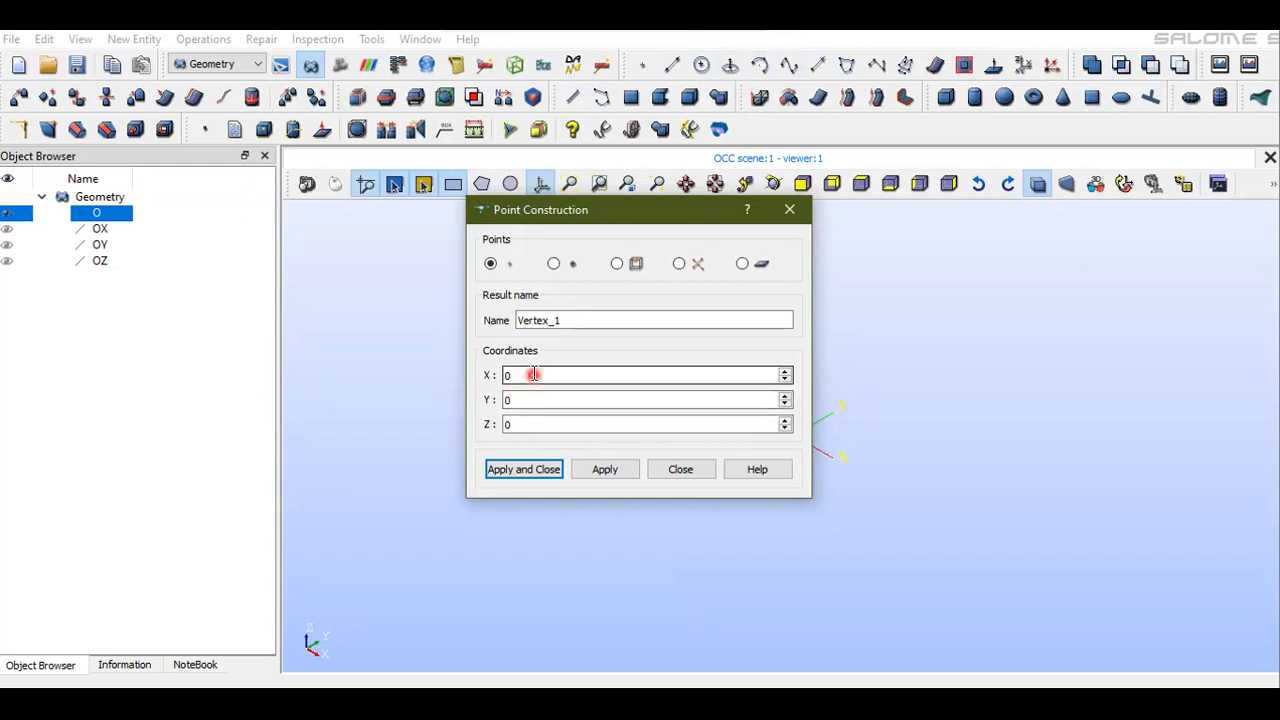
{"action": "left_click_drag", "start_coordinate": [648, 209], "coordinate": [441, 187]}
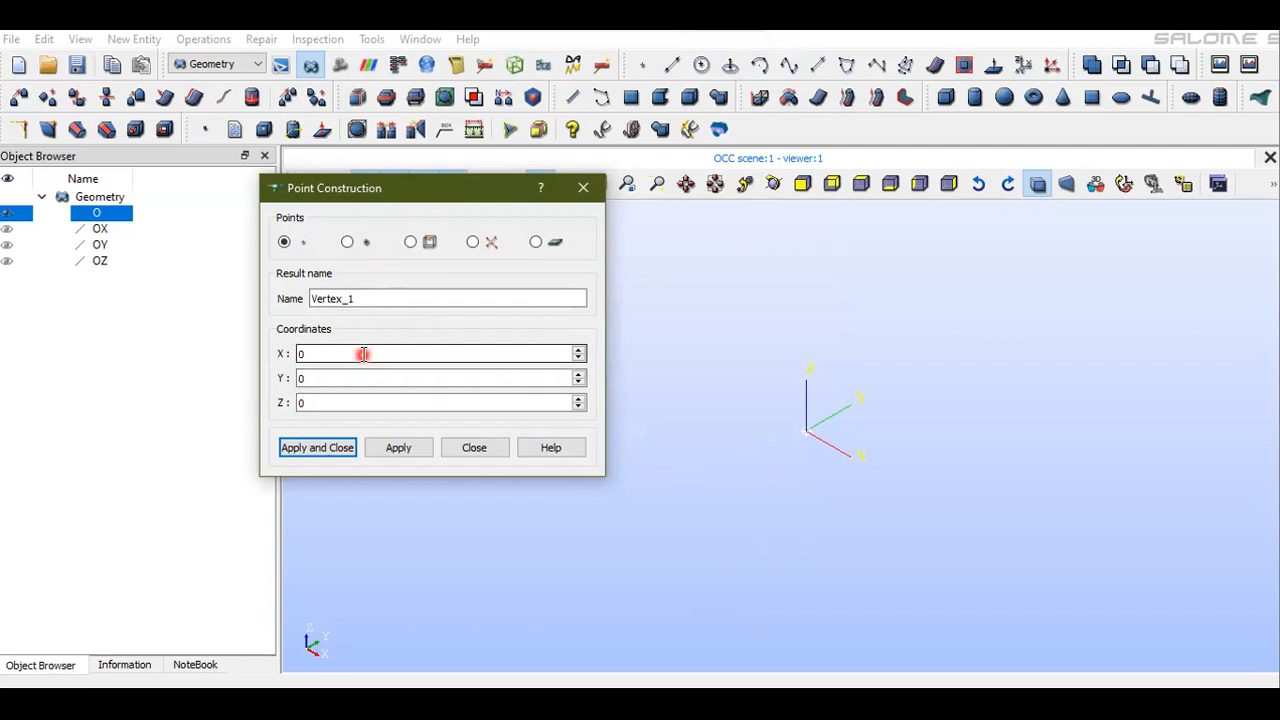
{"action": "left_click", "coordinate": [334, 405]}
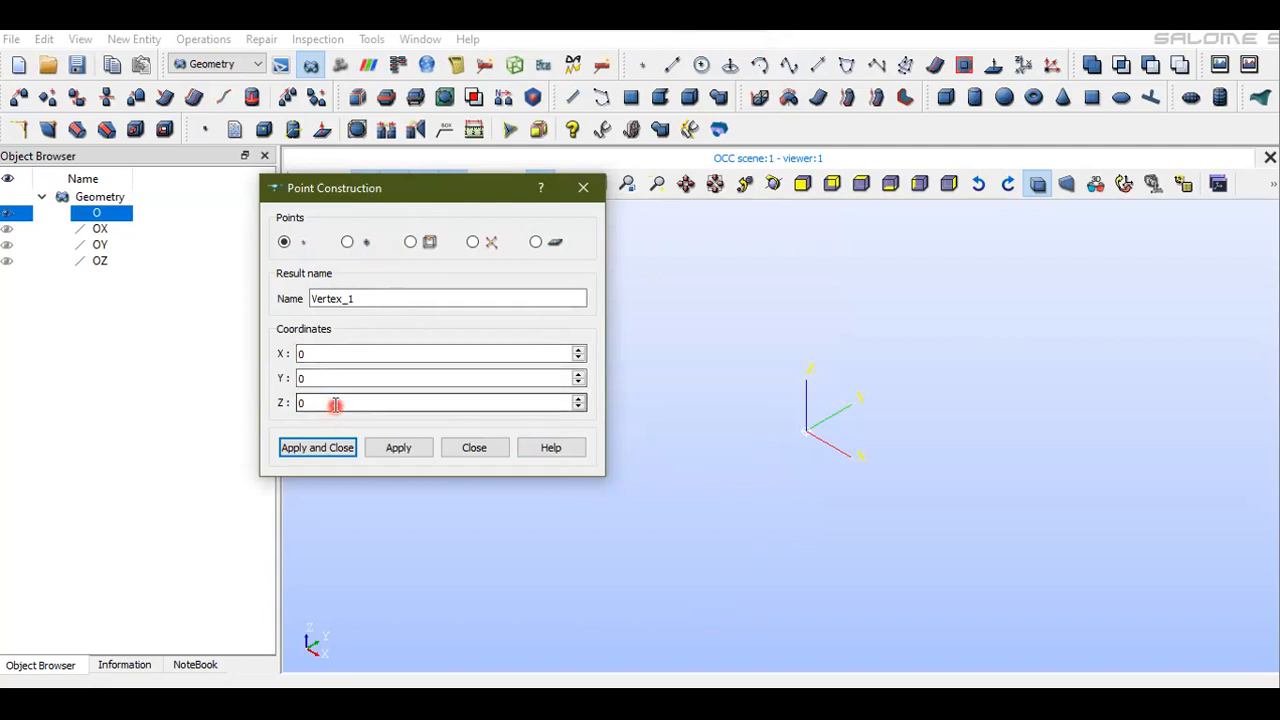
{"action": "key", "text": "BackSpace"}
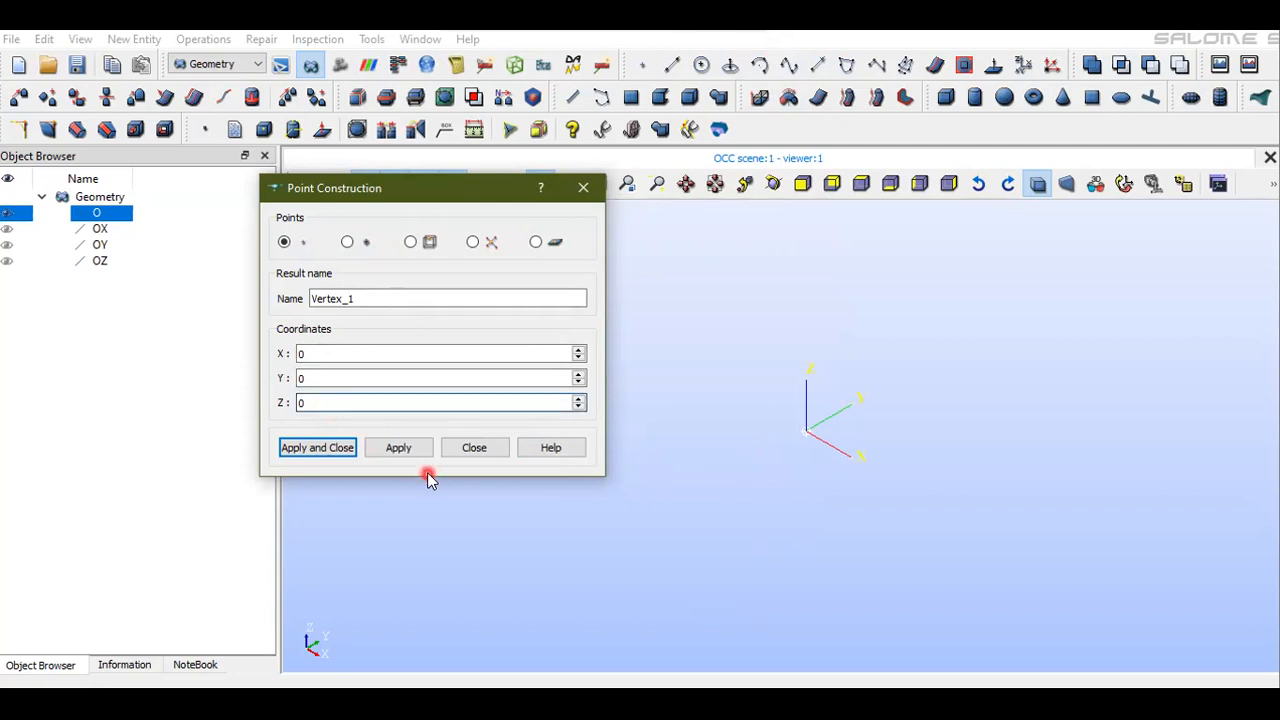
{"action": "type", "text": "-0.305"}
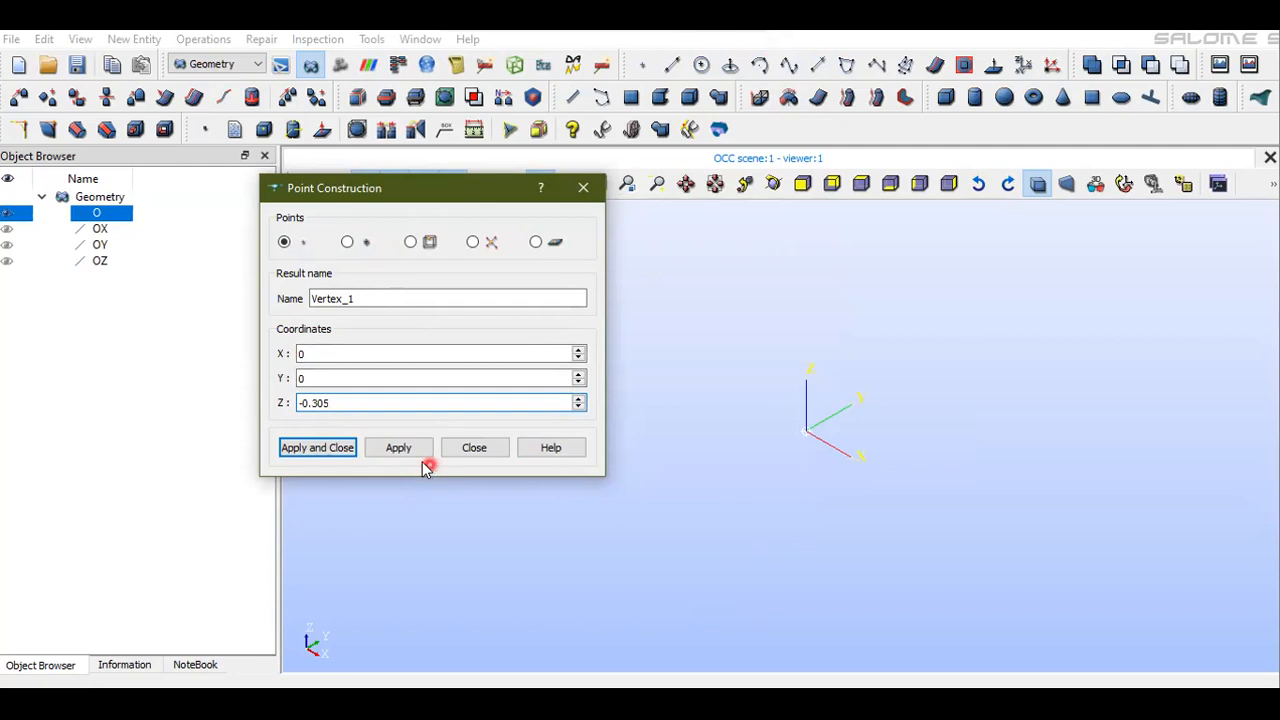
{"action": "left_click", "coordinate": [398, 449]}
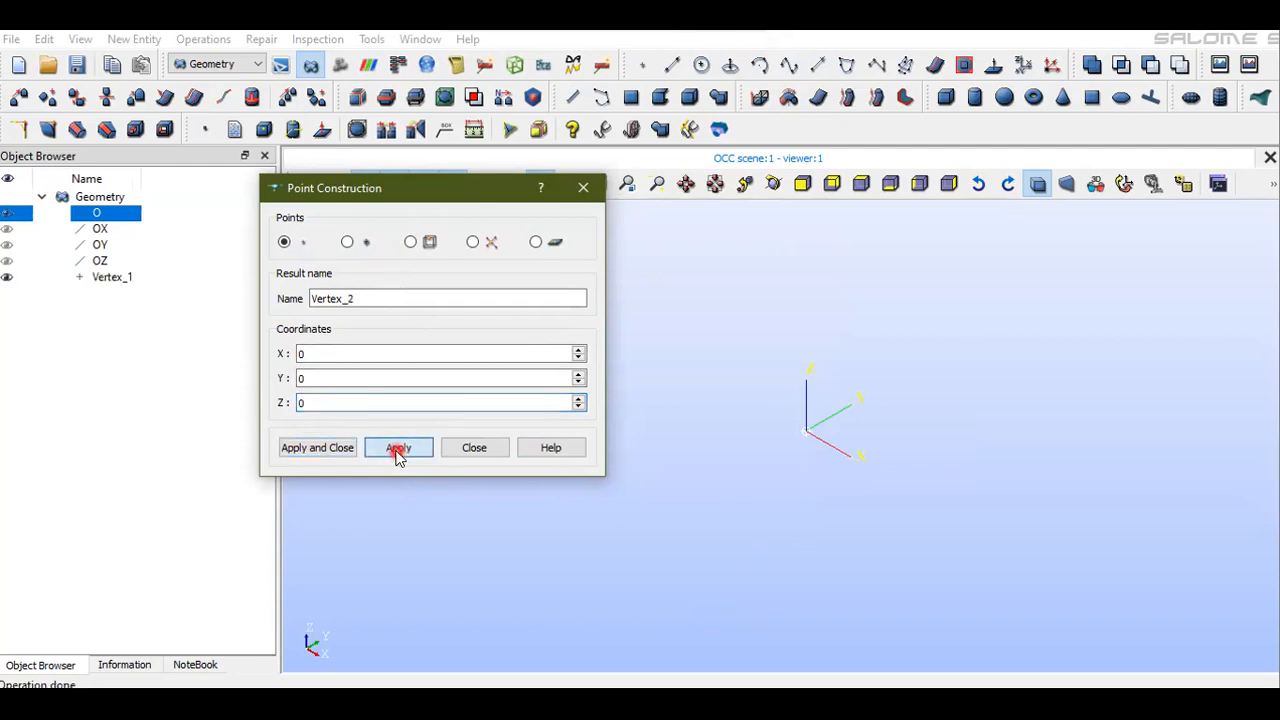
{"action": "left_click", "coordinate": [687, 165]}
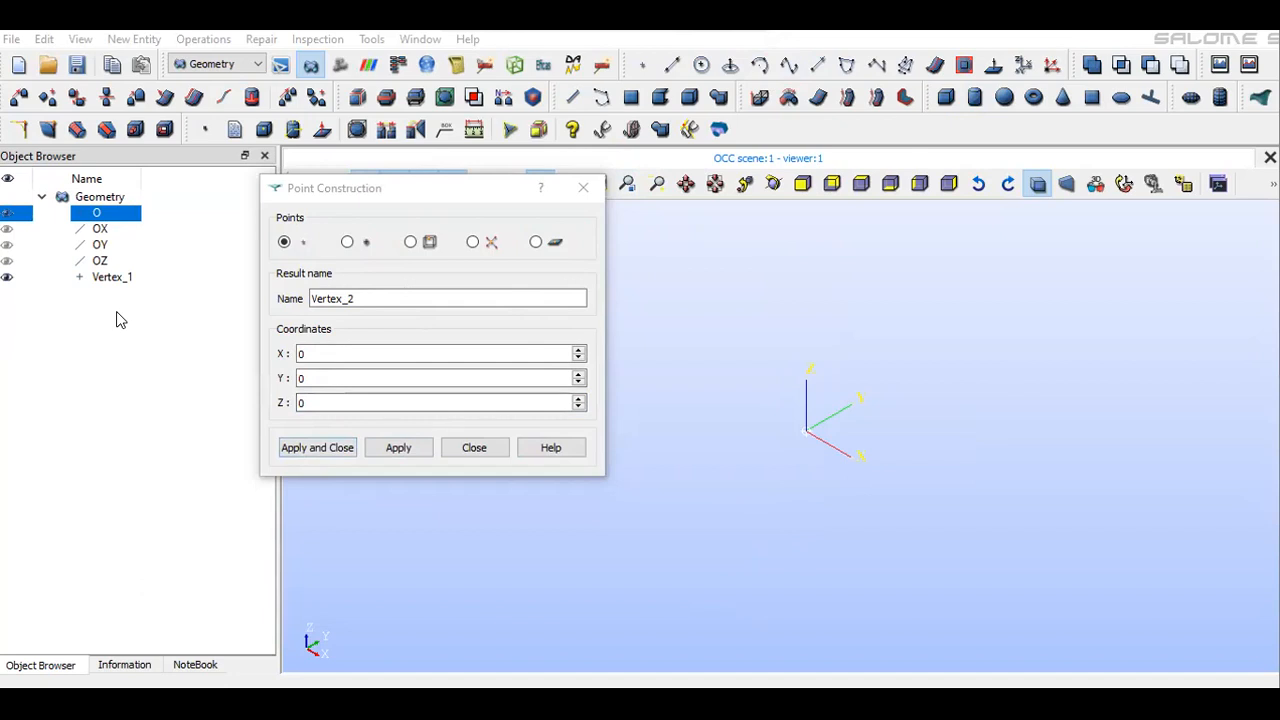
Create a point with reference to Vertex_1, offset by Dy -0.305, and close Point Construction
{"action": "left_click", "coordinate": [349, 243]}
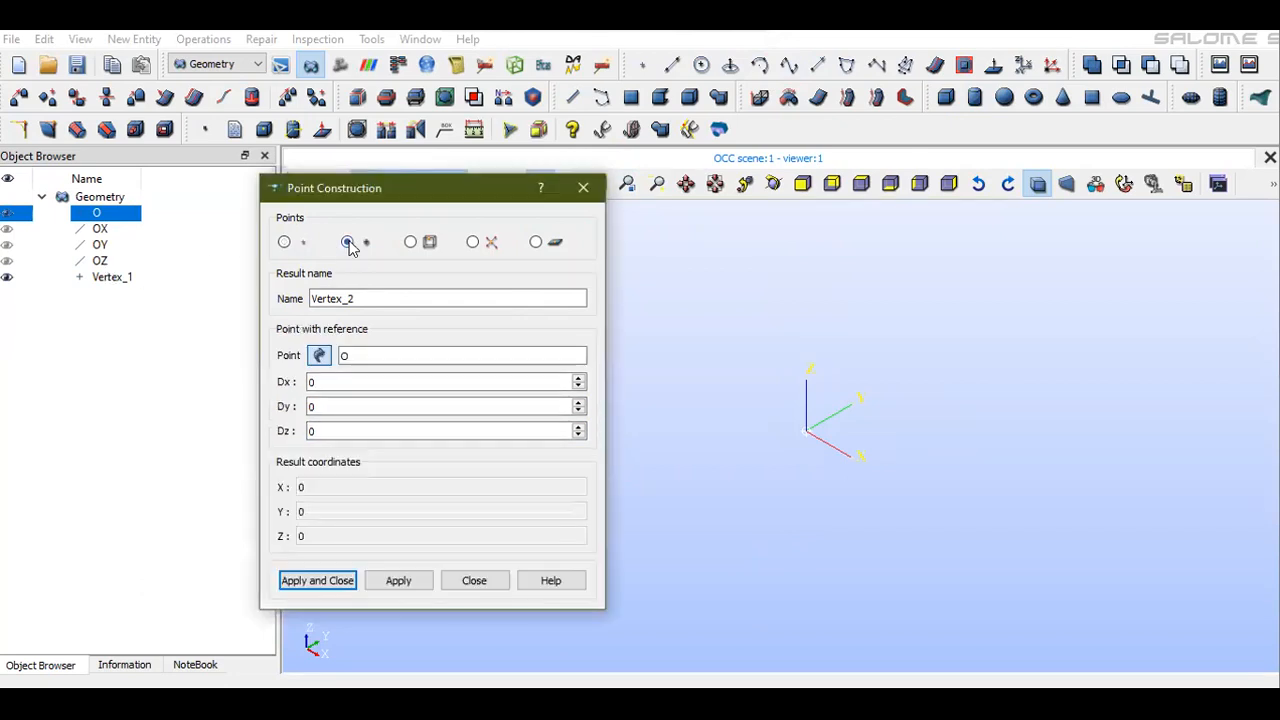
{"action": "left_click", "coordinate": [110, 278]}
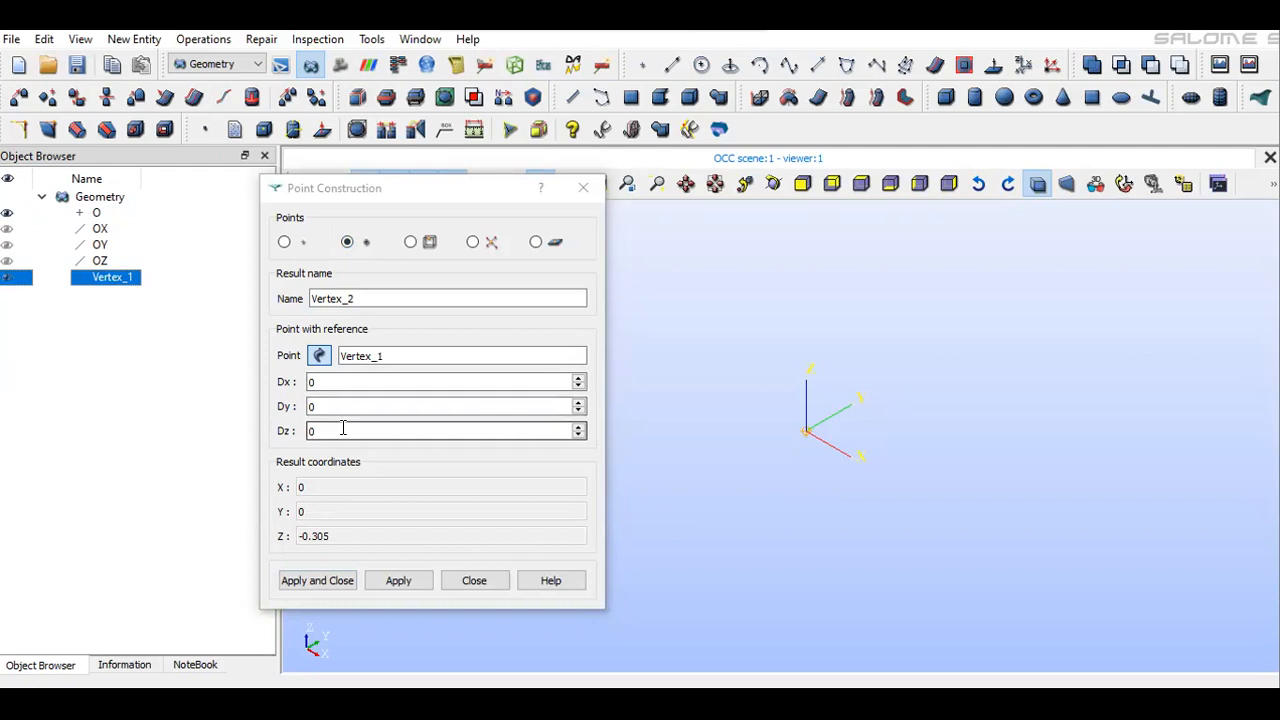
{"action": "left_click", "coordinate": [715, 184]}
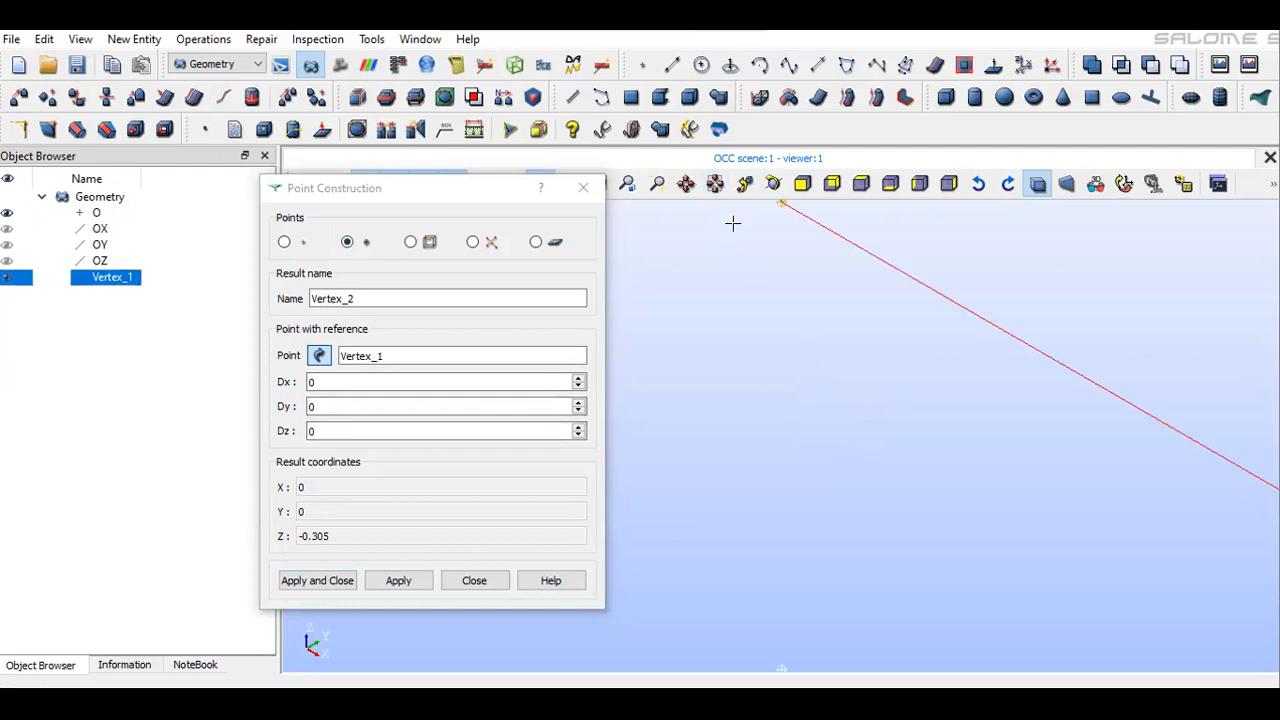
{"action": "scroll", "coordinate": [759, 611], "scroll_direction": "down", "scroll_amount": 2}
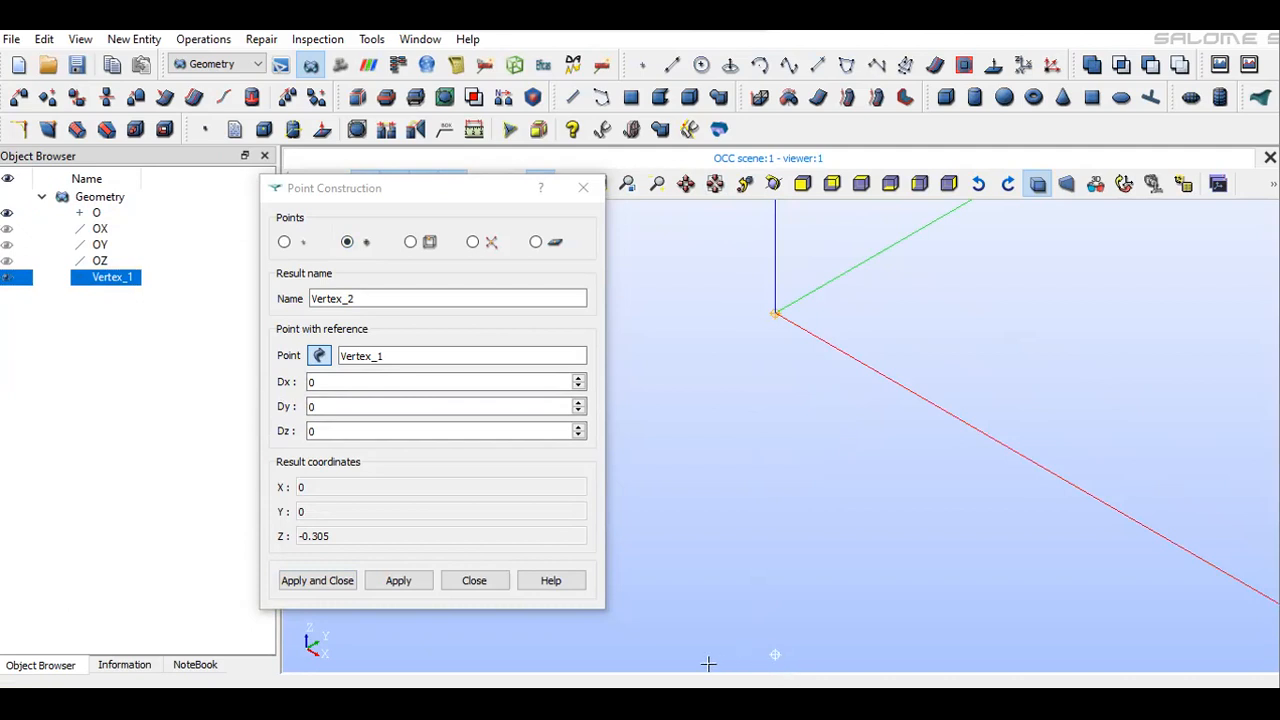
{"action": "left_click", "coordinate": [356, 406]}
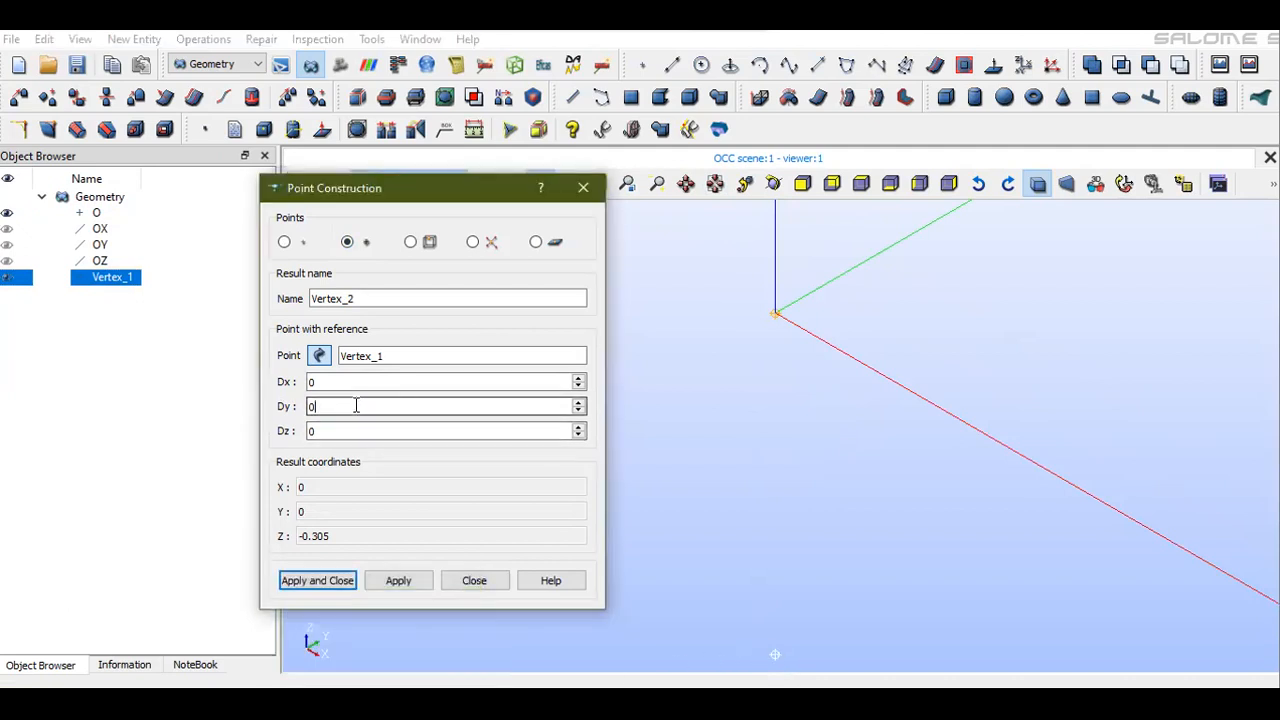
{"action": "key", "text": "BackSpace"}
{"action": "type", "text": "-0.305"}
{"action": "left_click", "coordinate": [340, 582]}
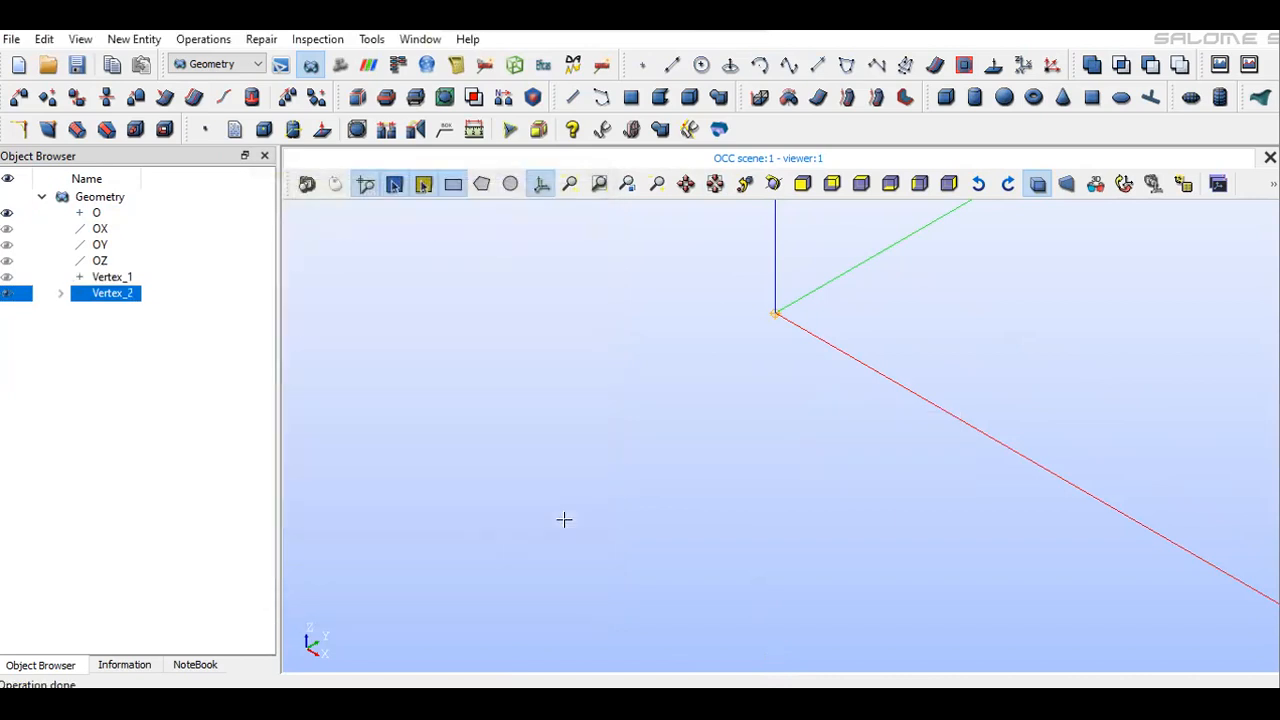
Show Vertex_1 in the viewer together with the newly created offset point
{"action": "left_click", "coordinate": [12, 278]}
{"action": "scroll", "coordinate": [624, 328], "scroll_direction": "down", "scroll_amount": 1}
{"action": "scroll", "coordinate": [624, 328], "scroll_direction": "down", "scroll_amount": 1}
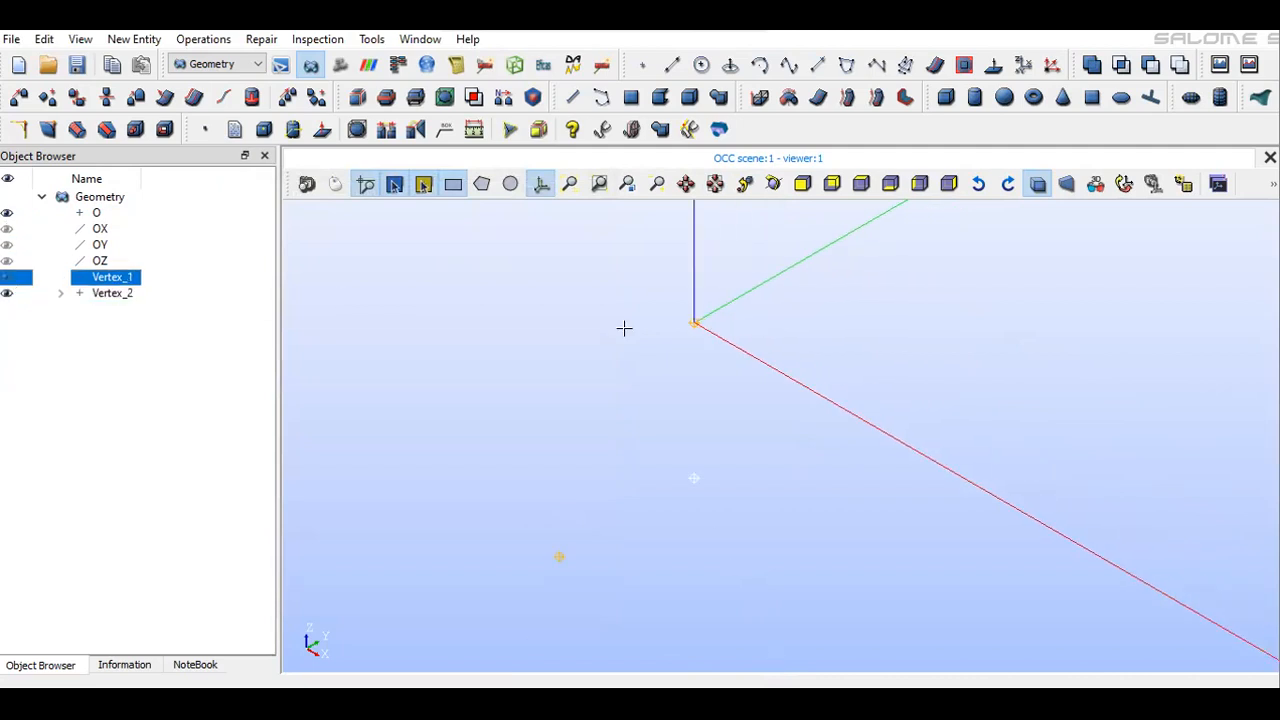
Create an arc with Vertex_1 as its center point, starting at the origin point O and ending at Vertex_2
{"action": "left_click", "coordinate": [759, 66]}
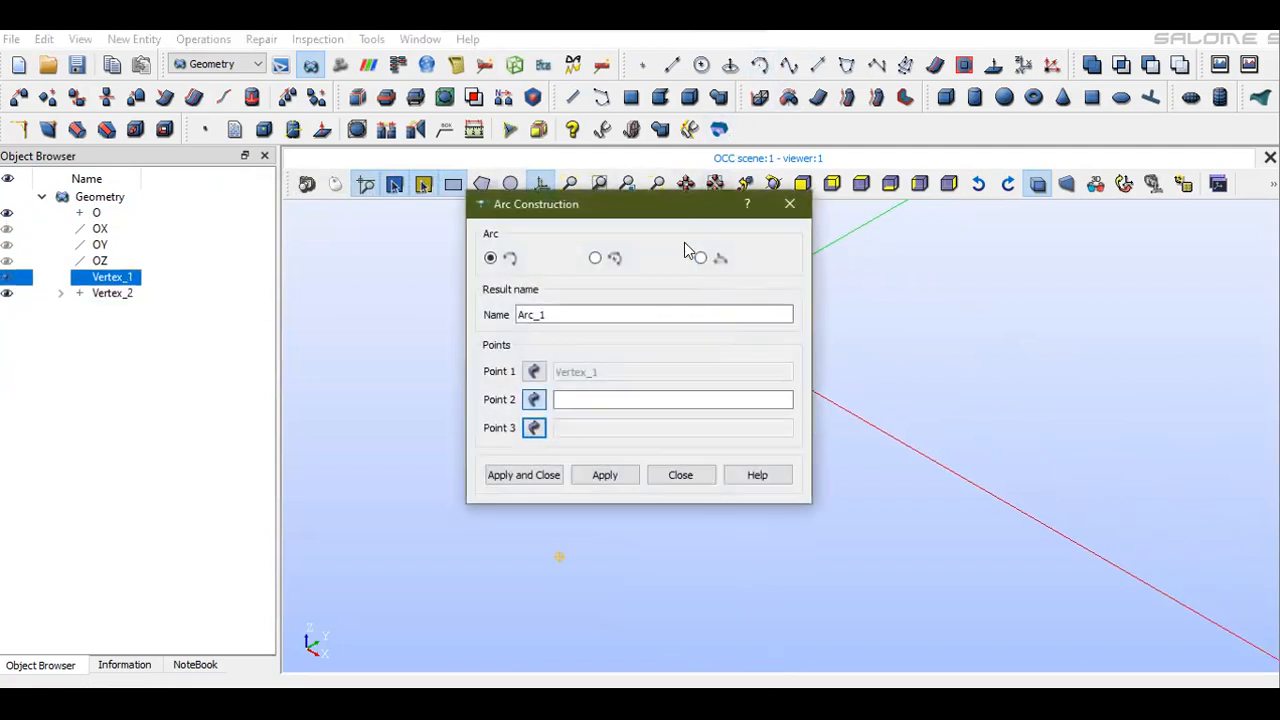
{"action": "left_click", "coordinate": [595, 258]}
{"action": "left_click_drag", "start_coordinate": [640, 213], "coordinate": [937, 116]}
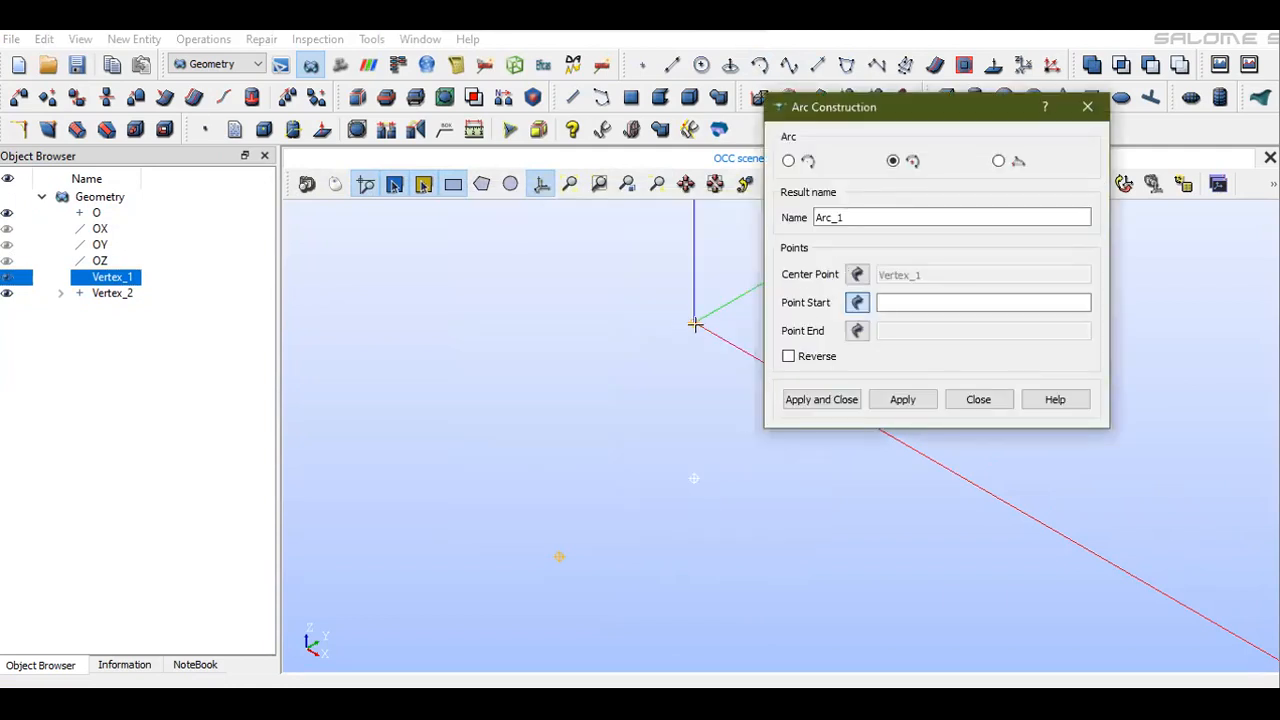
{"action": "left_click", "coordinate": [685, 184]}
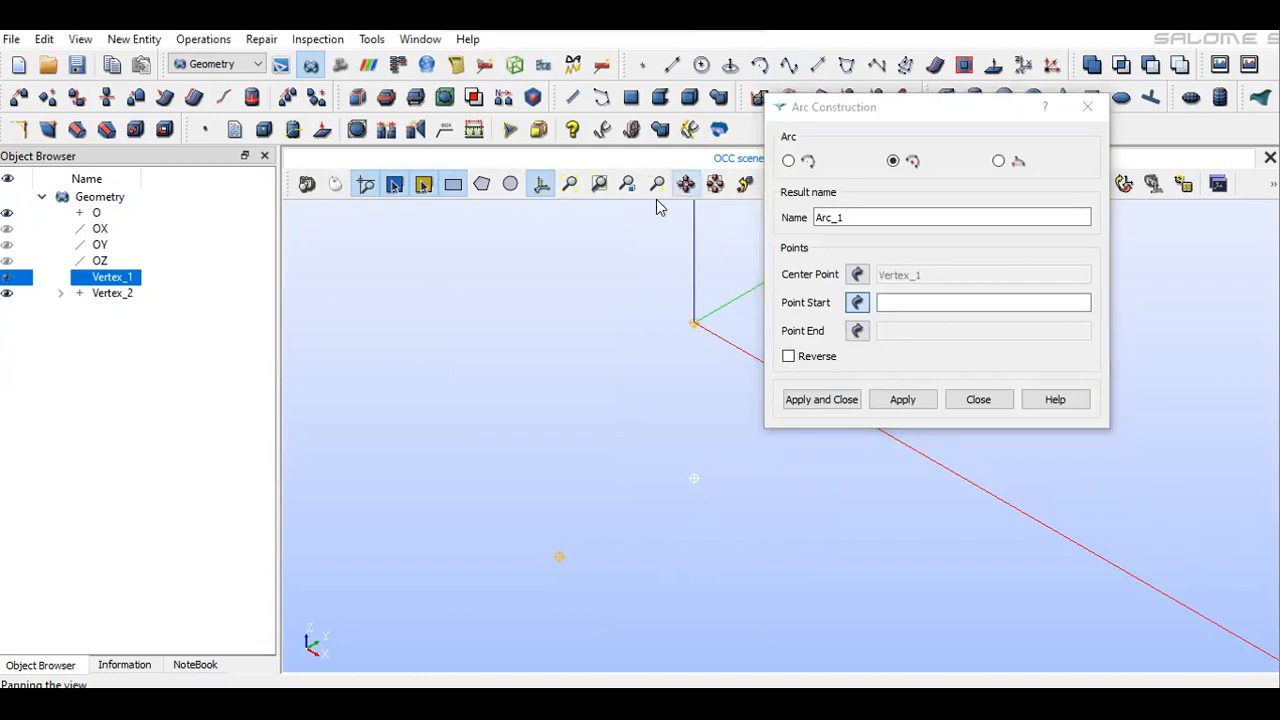
{"action": "left_click", "coordinate": [694, 323]}
{"action": "left_click", "coordinate": [558, 558]}
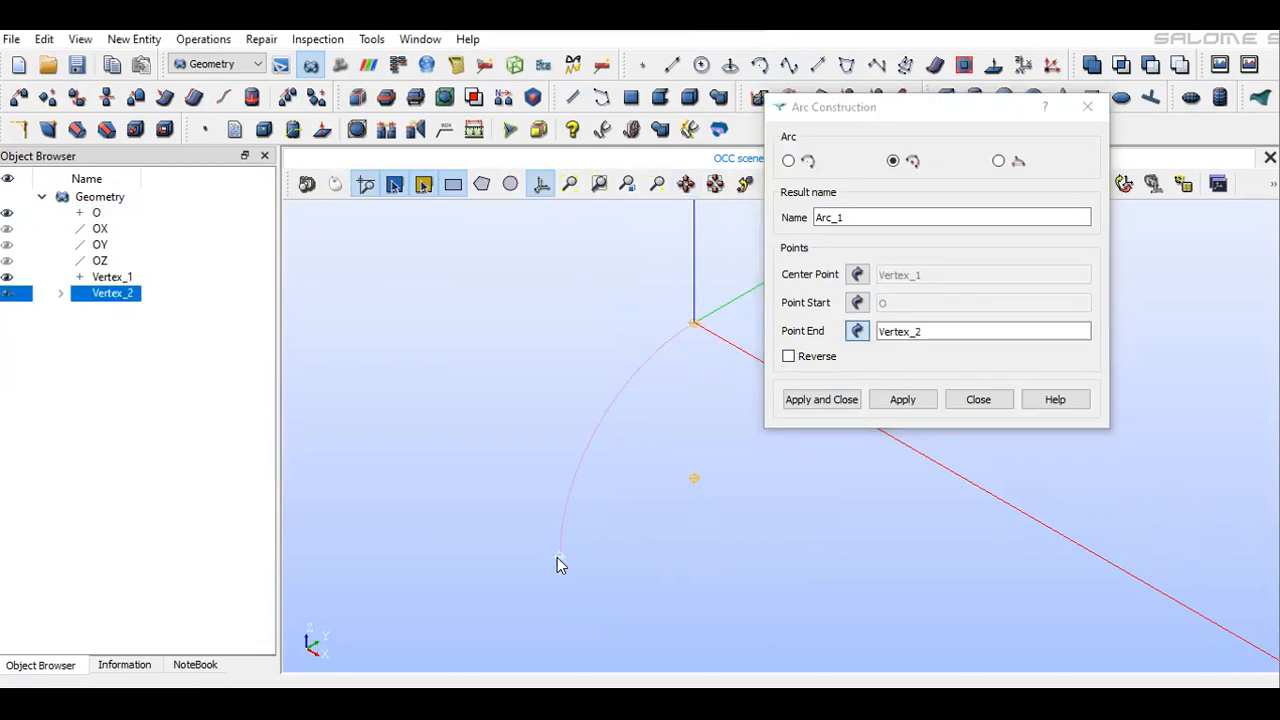
{"action": "left_click", "coordinate": [848, 401]}
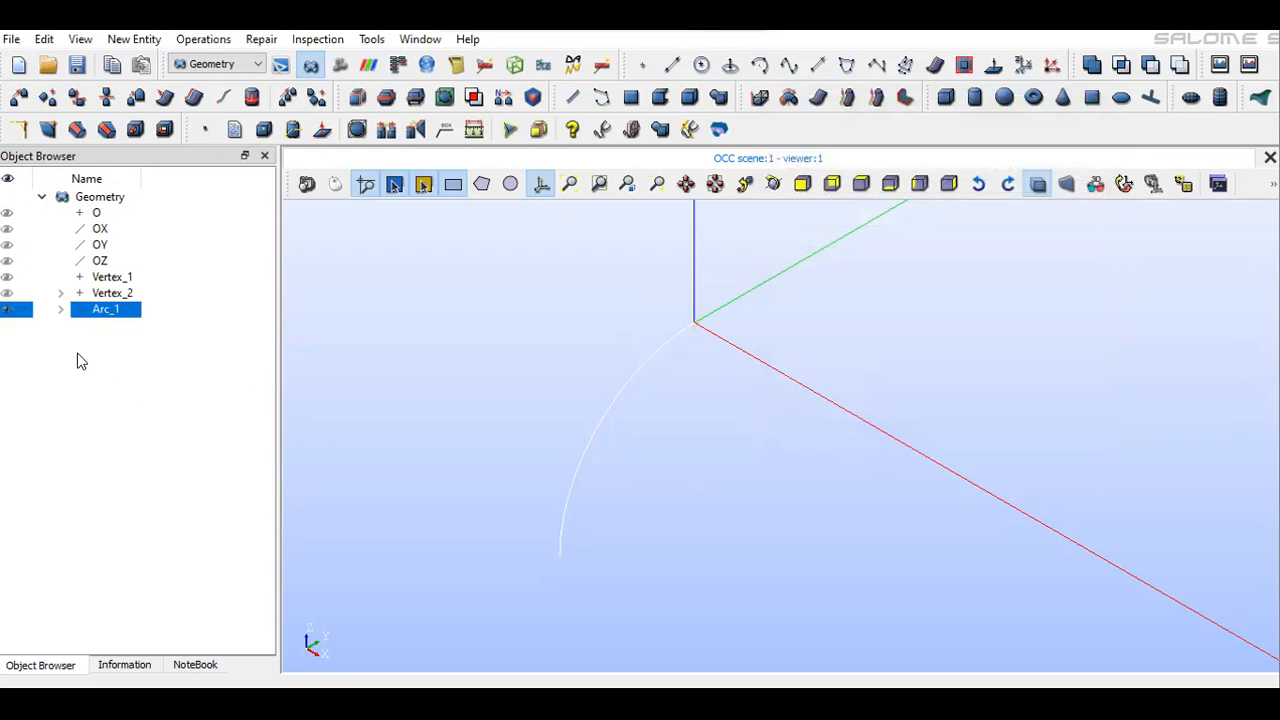
Create a point with reference to the arc's lower end vertex, offset by Dx 0.305
{"action": "scroll", "coordinate": [542, 570], "scroll_direction": "down", "scroll_amount": 4}
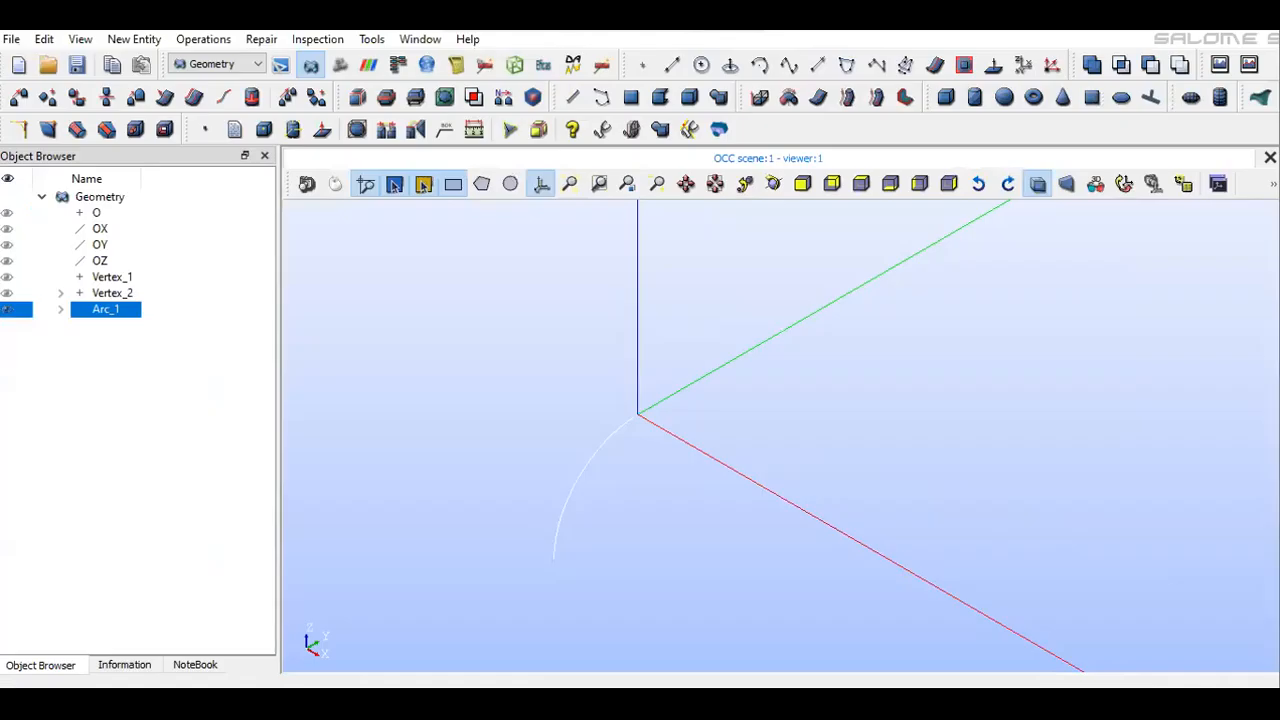
{"action": "scroll", "coordinate": [684, 480], "scroll_direction": "down", "scroll_amount": 1}
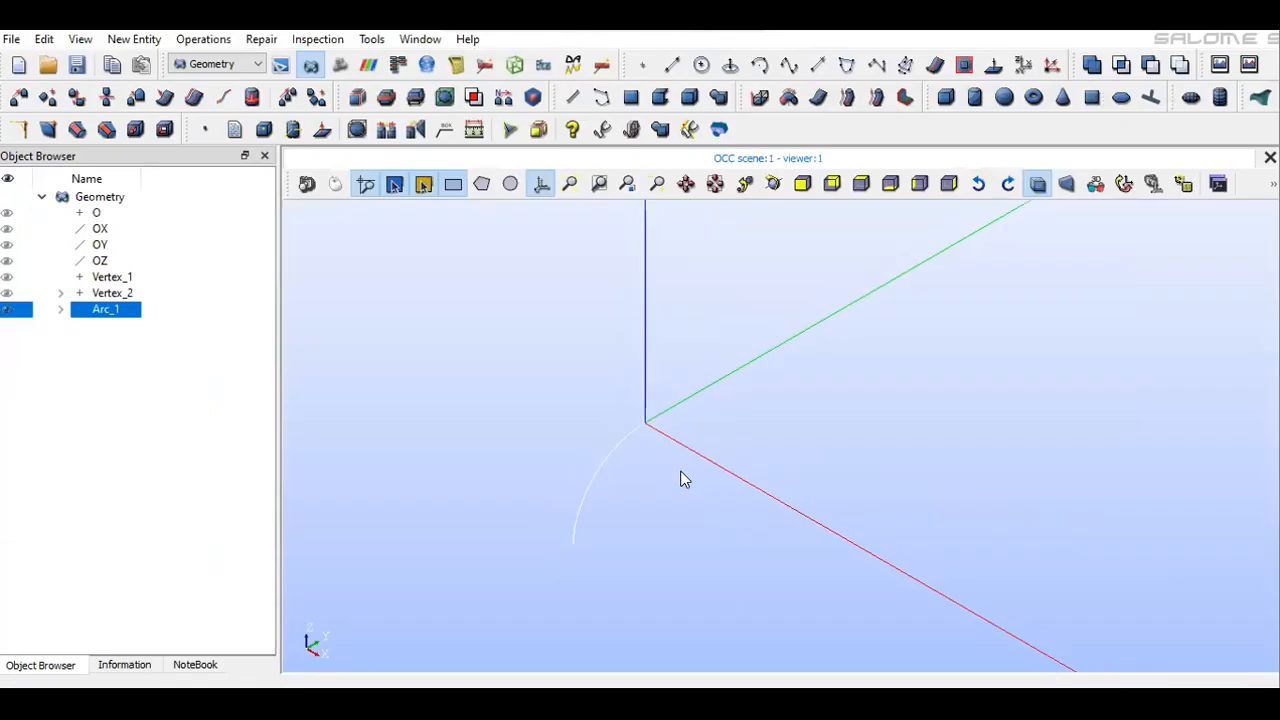
{"action": "left_click", "coordinate": [638, 66]}
{"action": "left_click", "coordinate": [553, 263]}
{"action": "left_click_drag", "start_coordinate": [627, 205], "coordinate": [966, 18]}
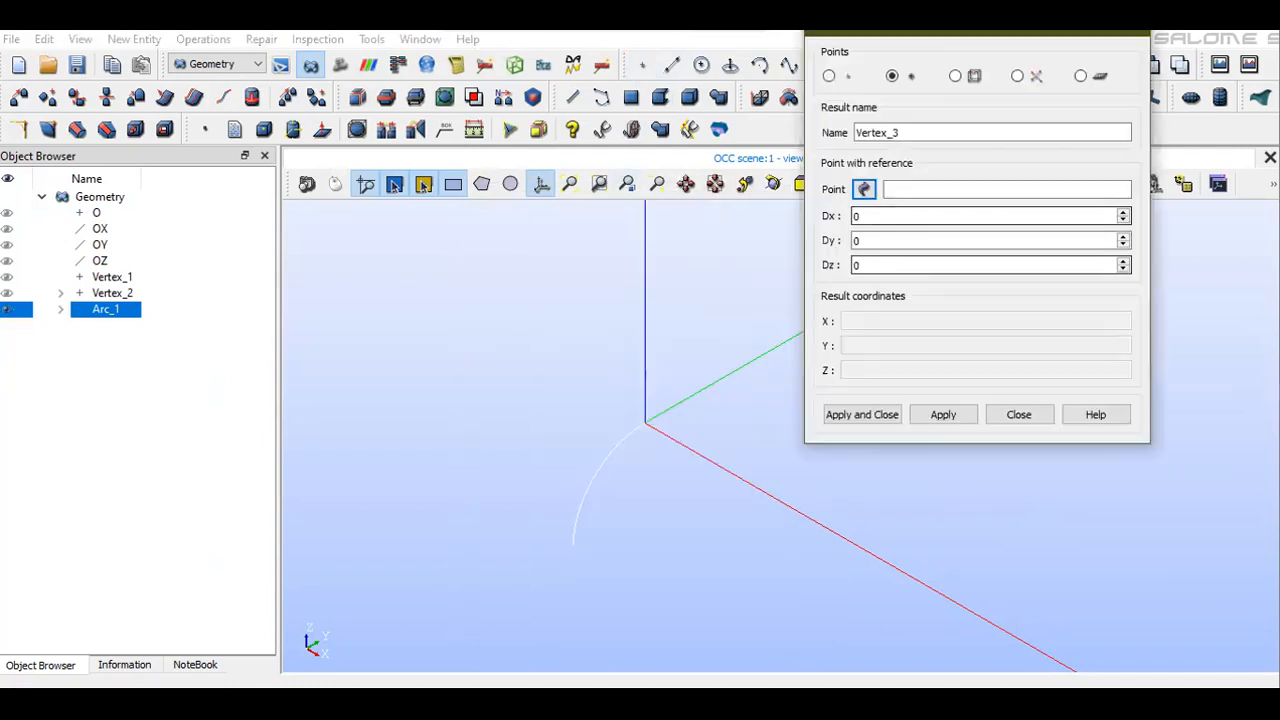
{"action": "left_click", "coordinate": [572, 548]}
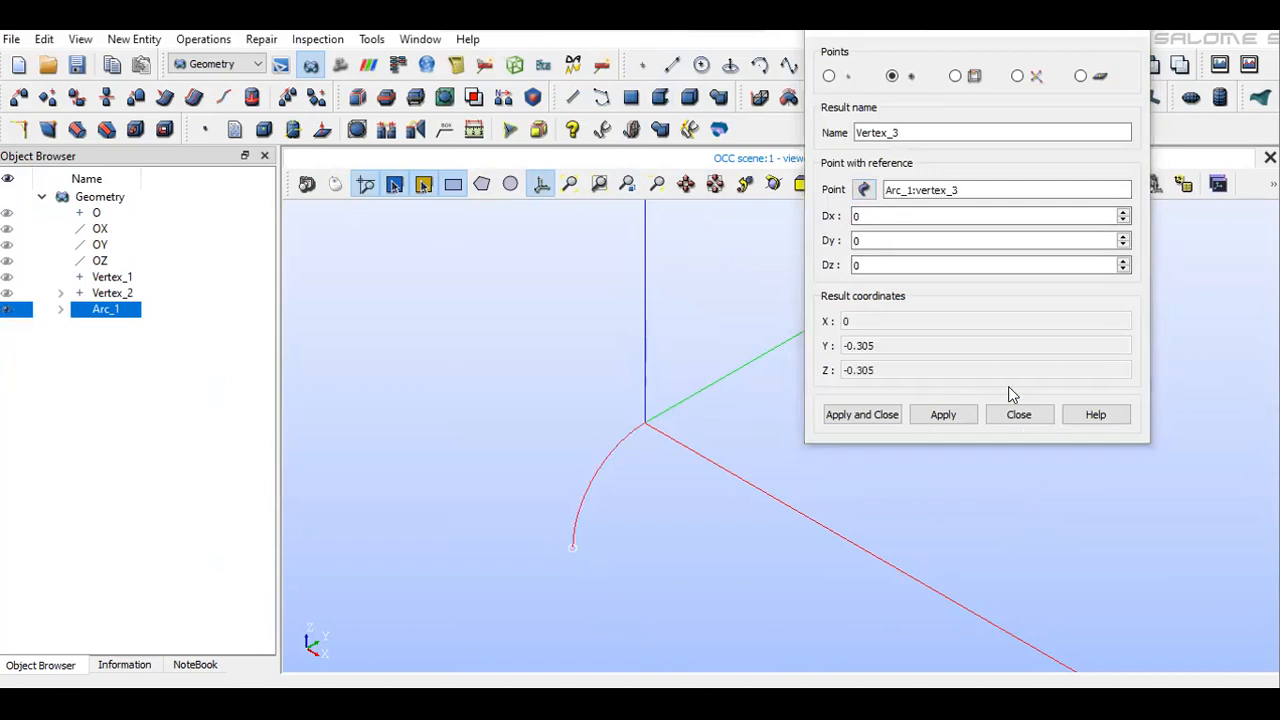
{"action": "double_click", "coordinate": [894, 216]}
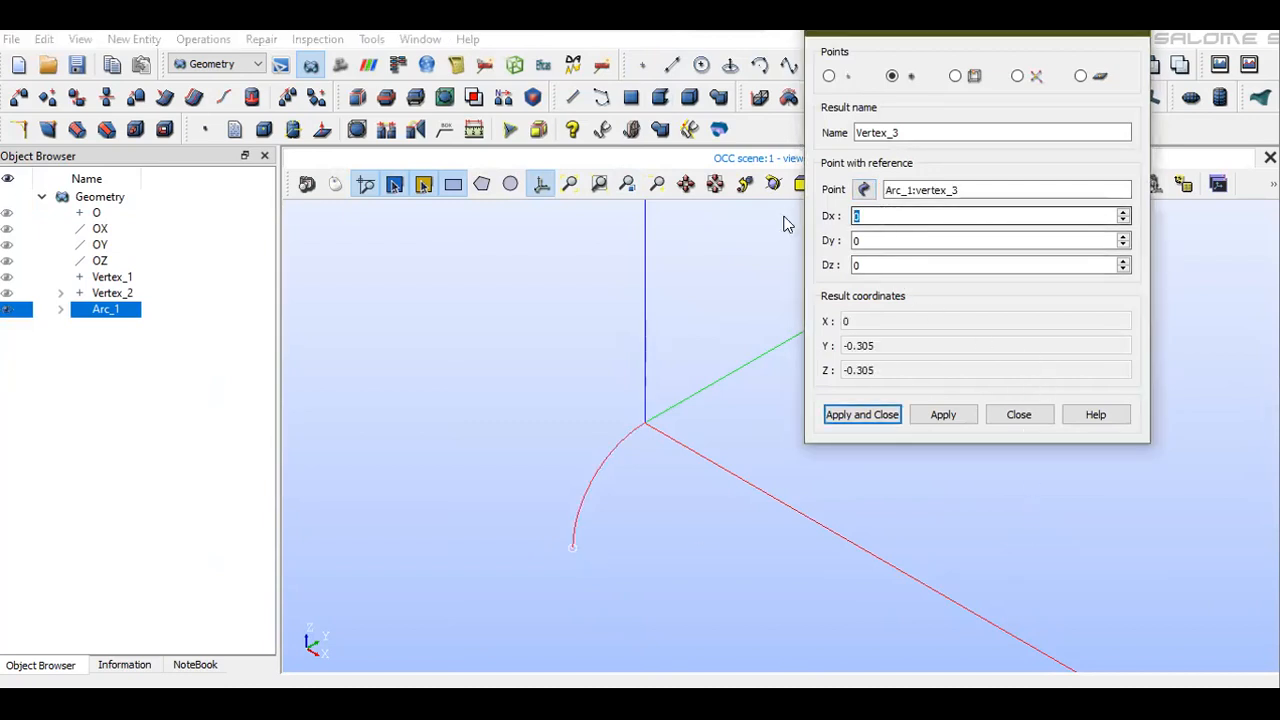
{"action": "type", "text": ".305"}
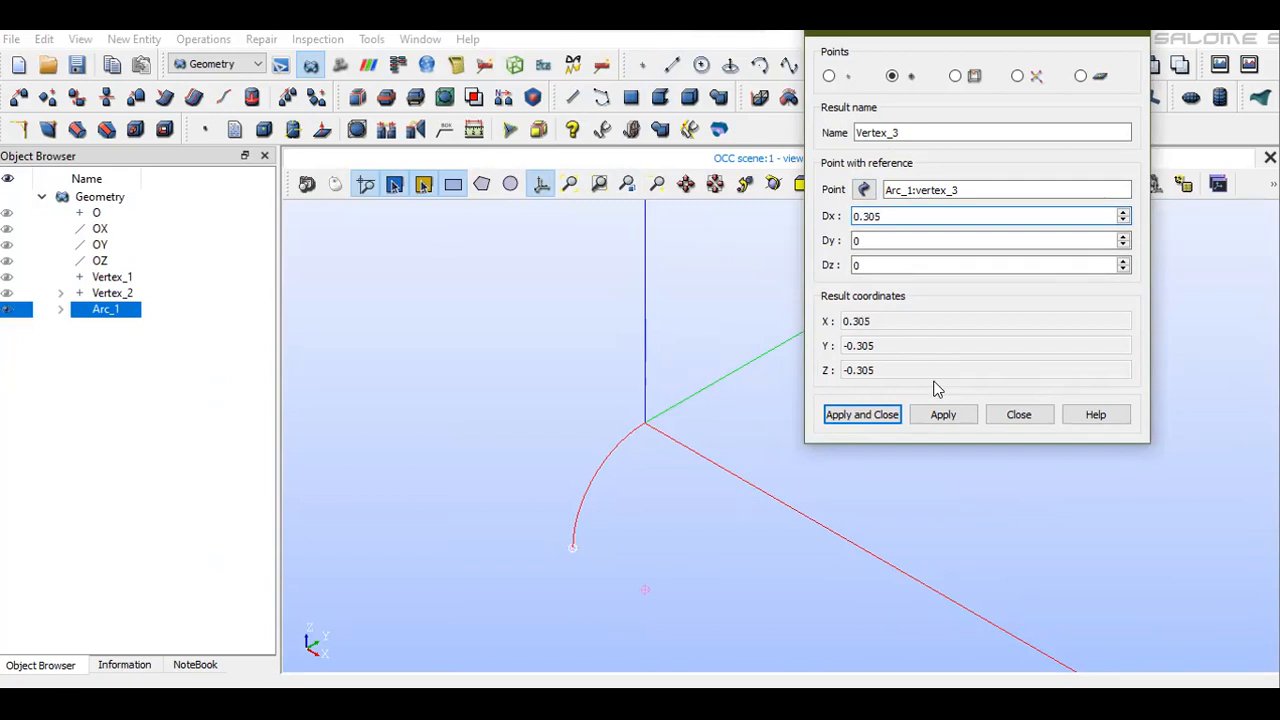
{"action": "left_click", "coordinate": [937, 420]}
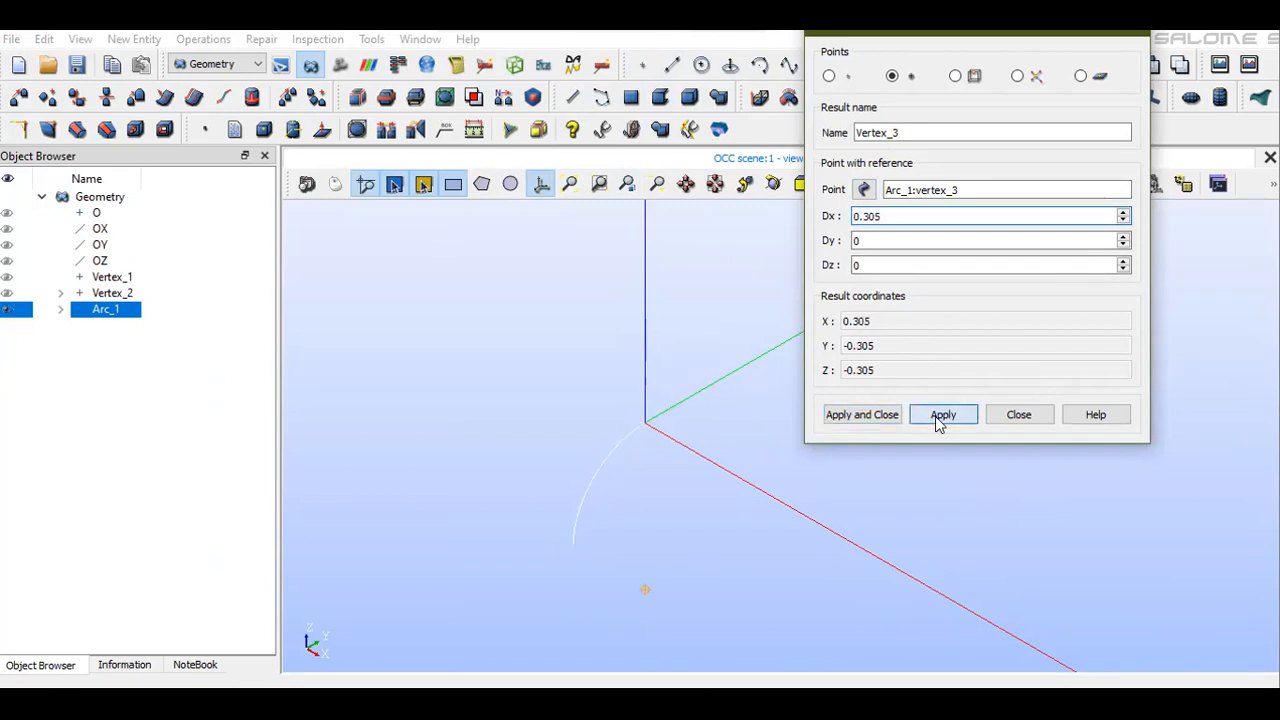
Create a point with reference to Vertex_3, with Dx 0 and Dz -0.305, and close Point Construction
{"action": "left_click", "coordinate": [644, 591]}
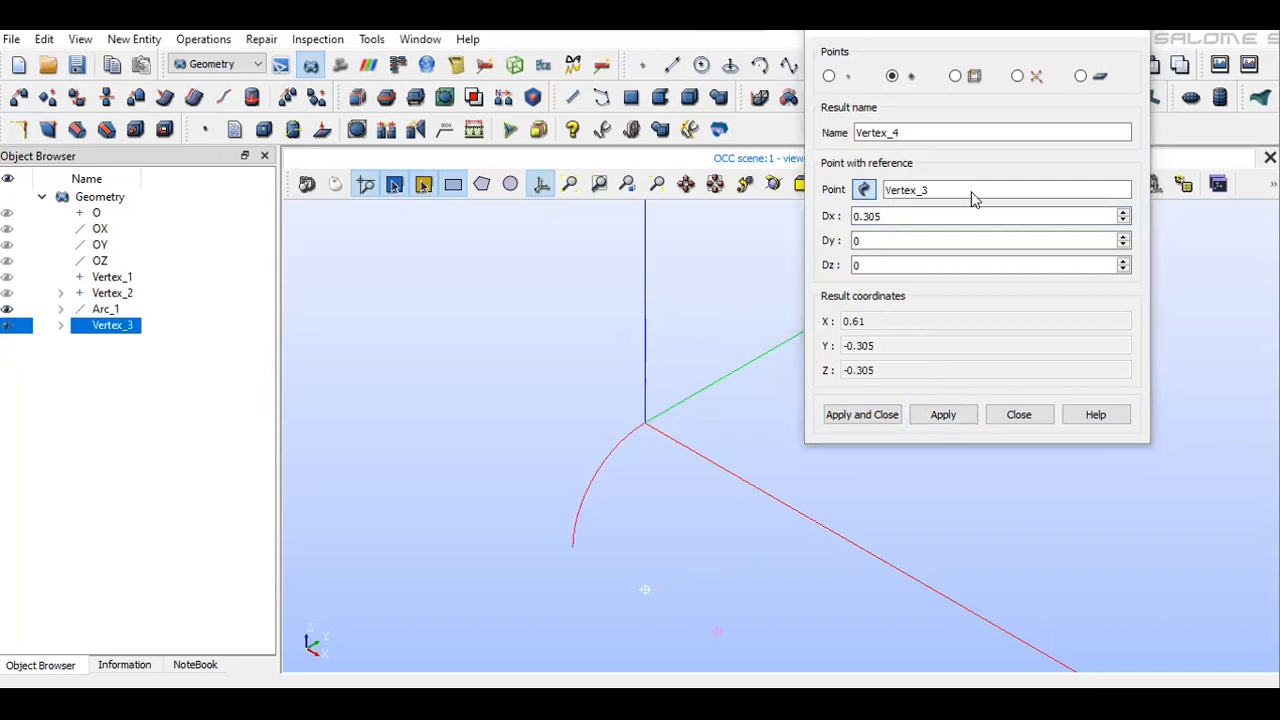
{"action": "double_click", "coordinate": [944, 220]}
{"action": "type", "text": "0"}
{"action": "double_click", "coordinate": [886, 266]}
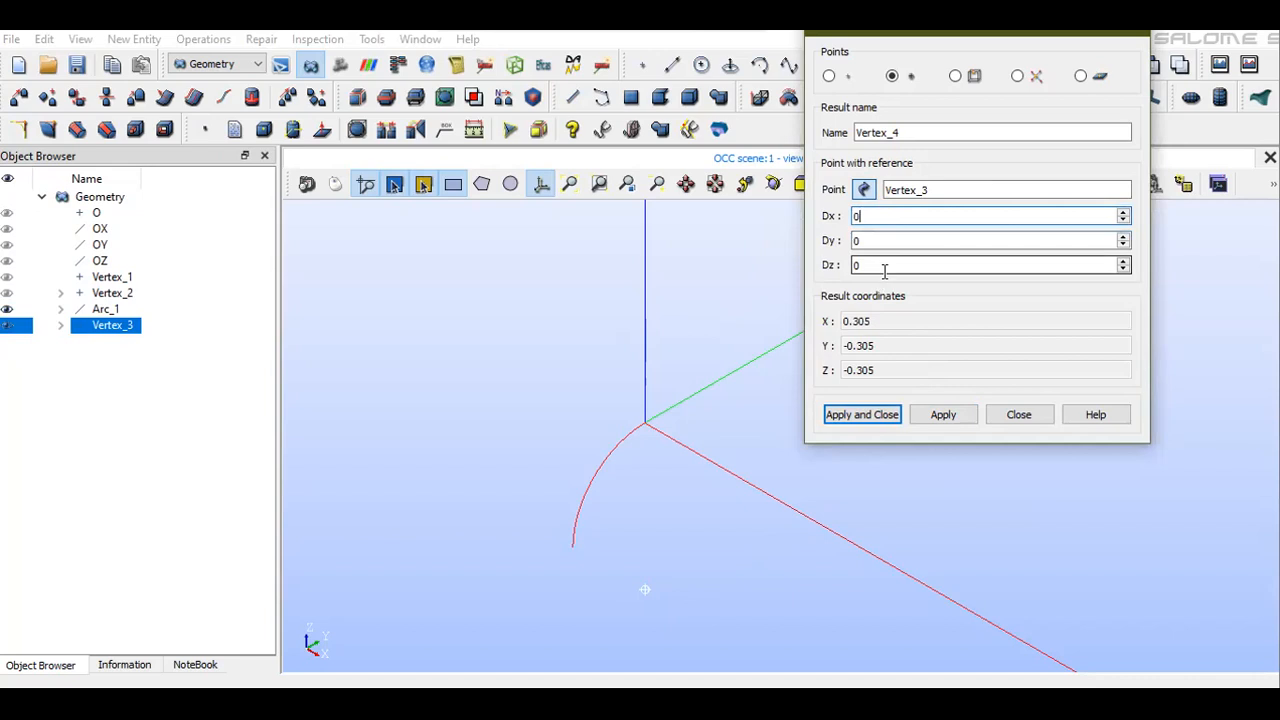
{"action": "type", "text": "-0.305"}
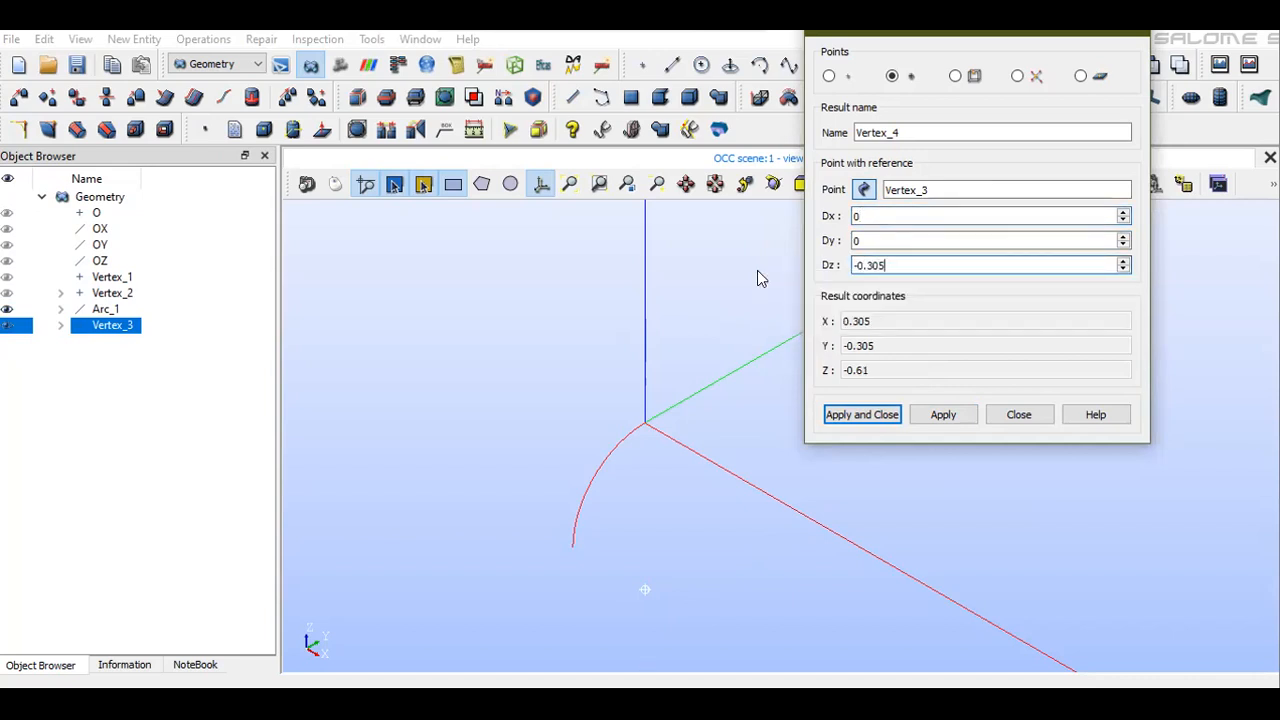
{"action": "left_click", "coordinate": [877, 416]}
Show Vertex_3 and create an arc centered on it from the first arc's lower end to Vertex_4
{"action": "scroll", "coordinate": [680, 598], "scroll_direction": "down", "scroll_amount": 2}
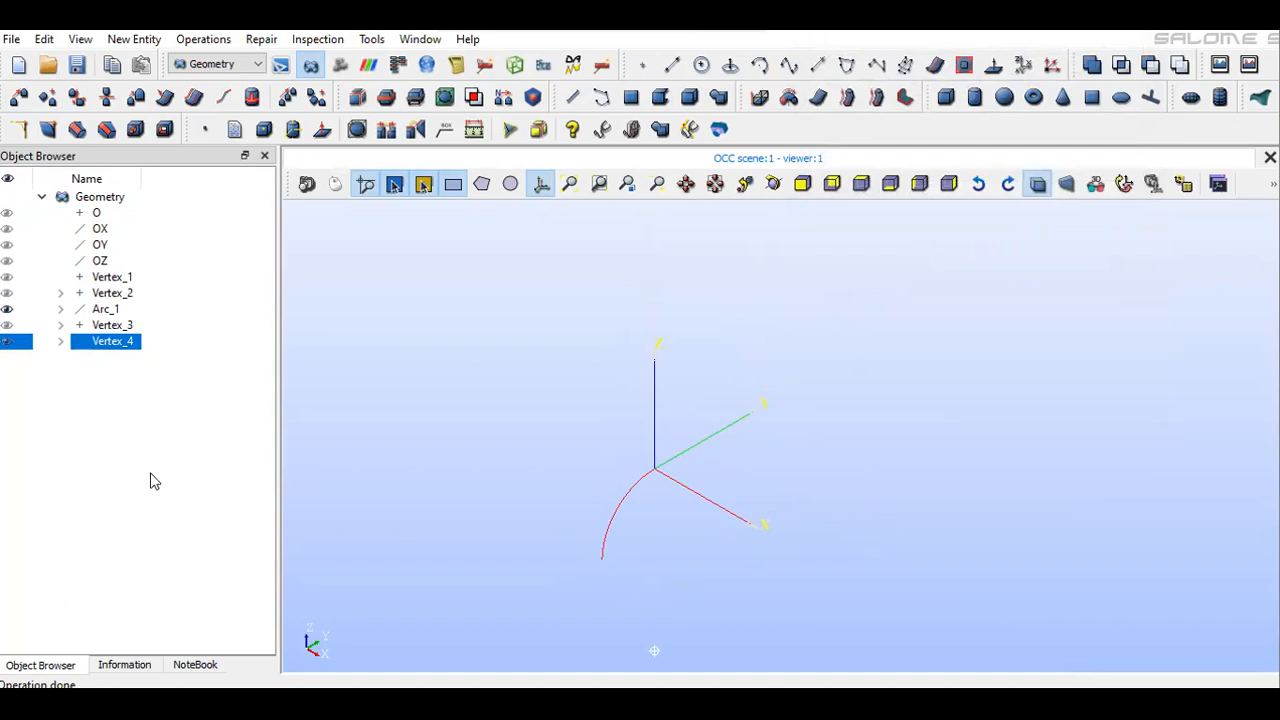
{"action": "left_click", "coordinate": [7, 325]}
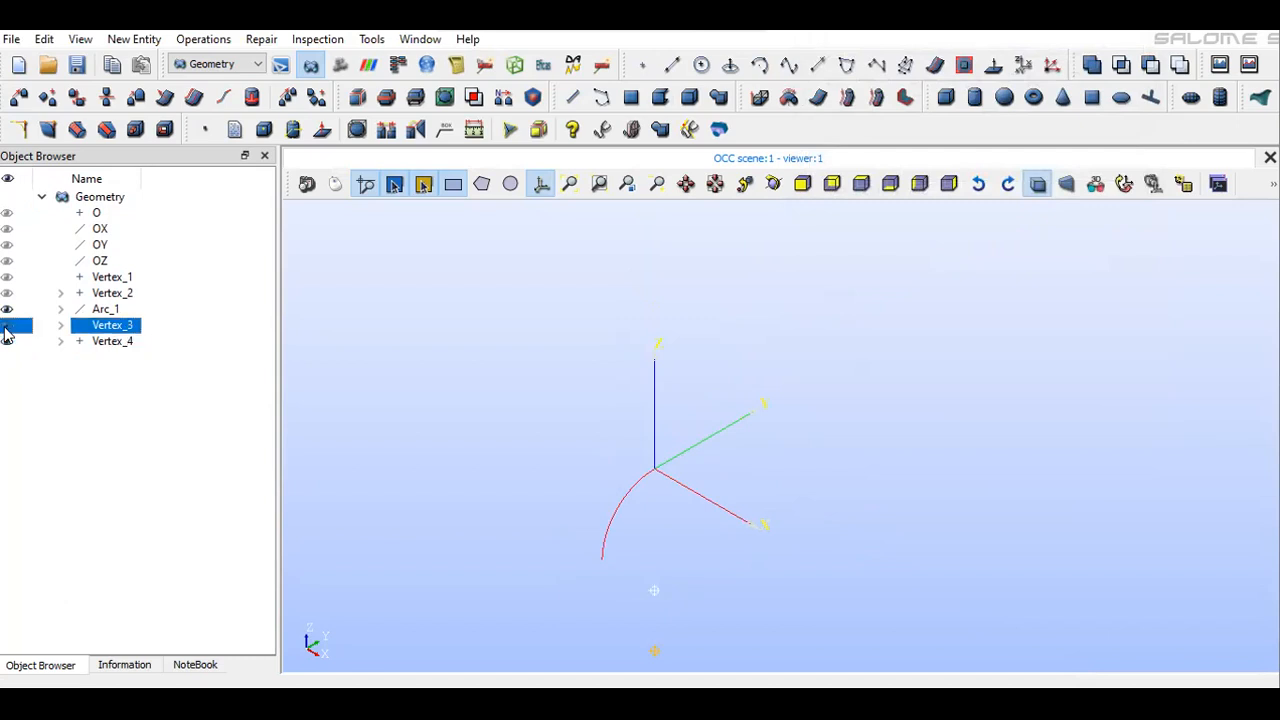
{"action": "left_click", "coordinate": [759, 64]}
{"action": "left_click", "coordinate": [594, 259]}
{"action": "left_click_drag", "start_coordinate": [642, 208], "coordinate": [909, 110]}
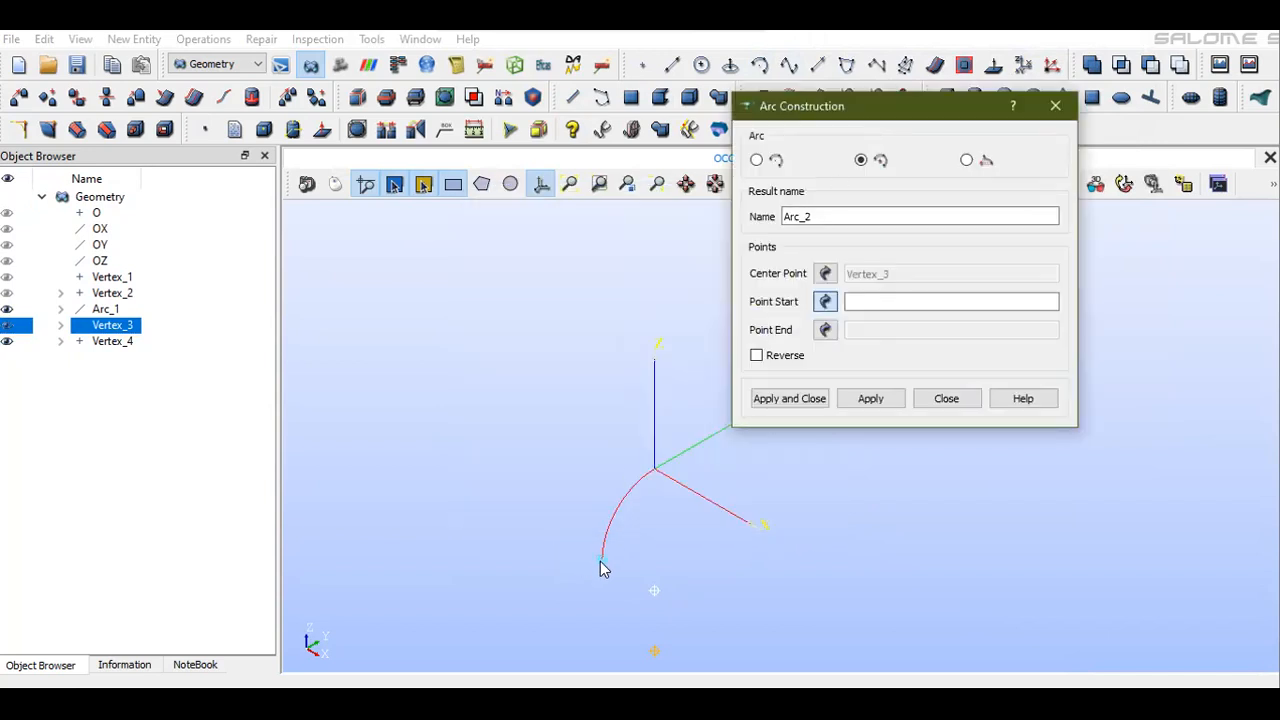
{"action": "left_click", "coordinate": [601, 555]}
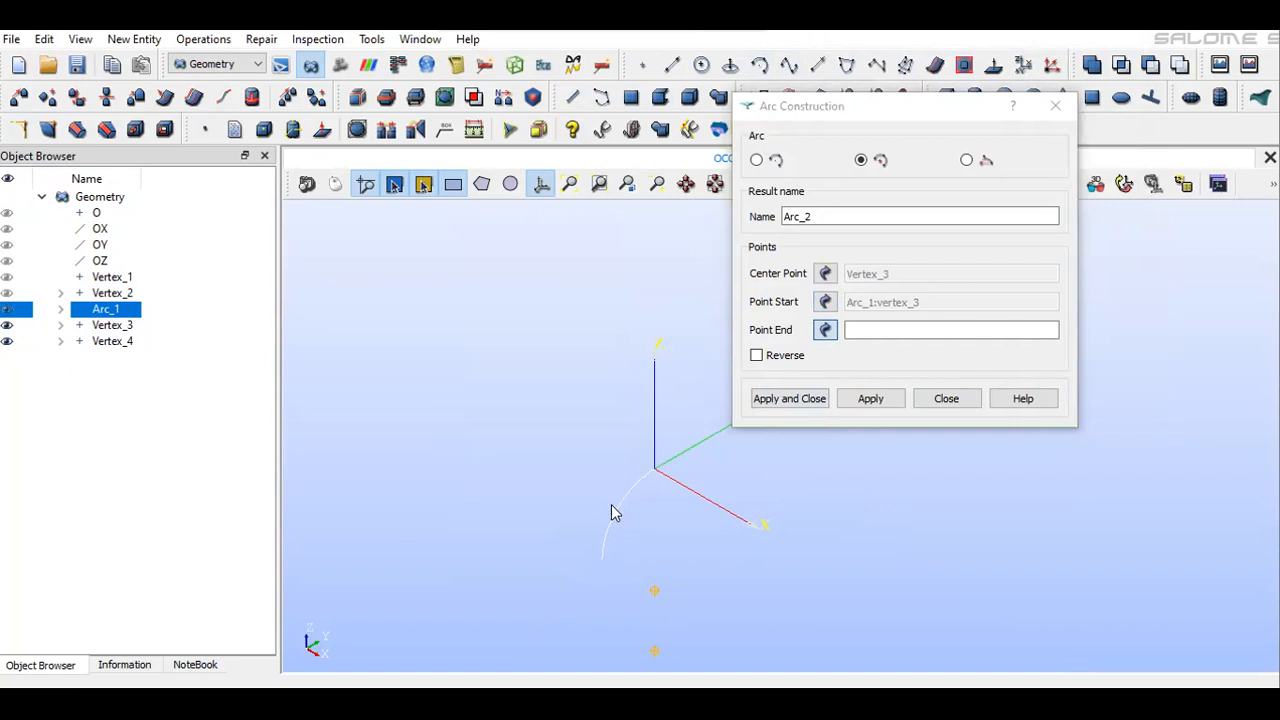
{"action": "left_click", "coordinate": [655, 651]}
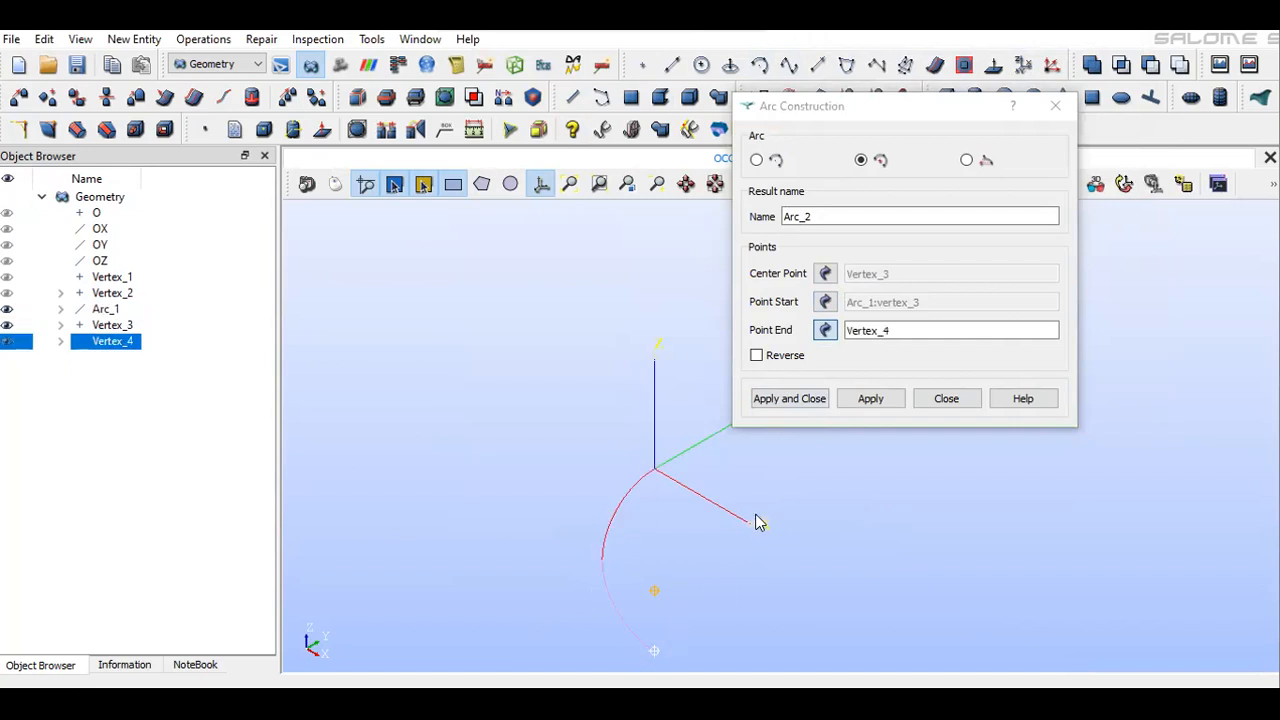
{"action": "left_click", "coordinate": [799, 403]}
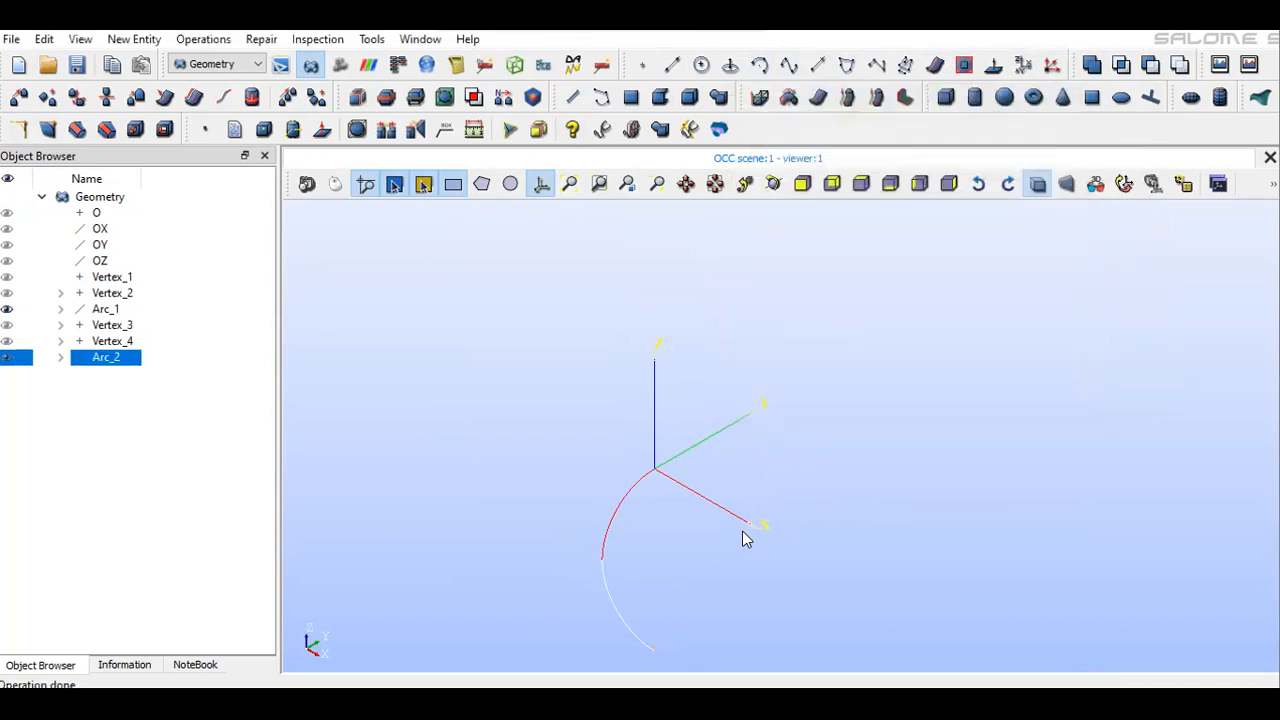
Create a straight line from the second arc's lower end to Vertex_5
{"action": "left_click", "coordinate": [686, 184]}
{"action": "left_click_drag", "start_coordinate": [694, 554], "coordinate": [613, 328]}
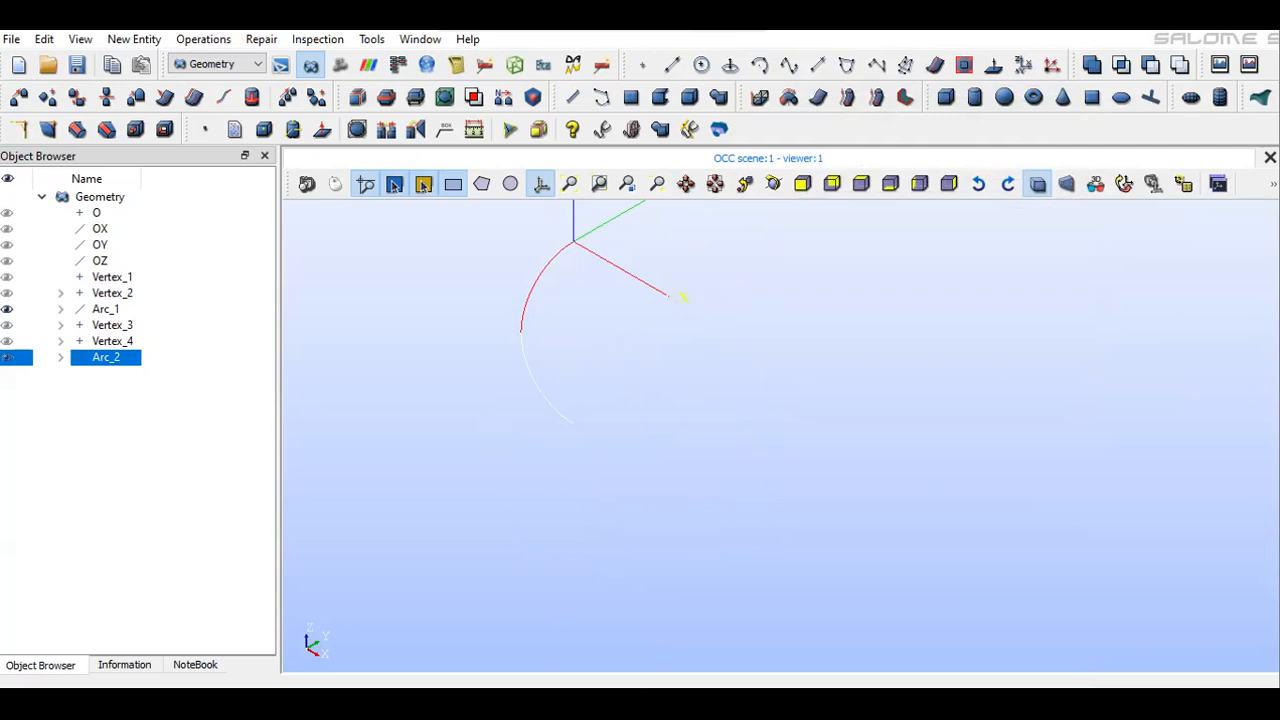
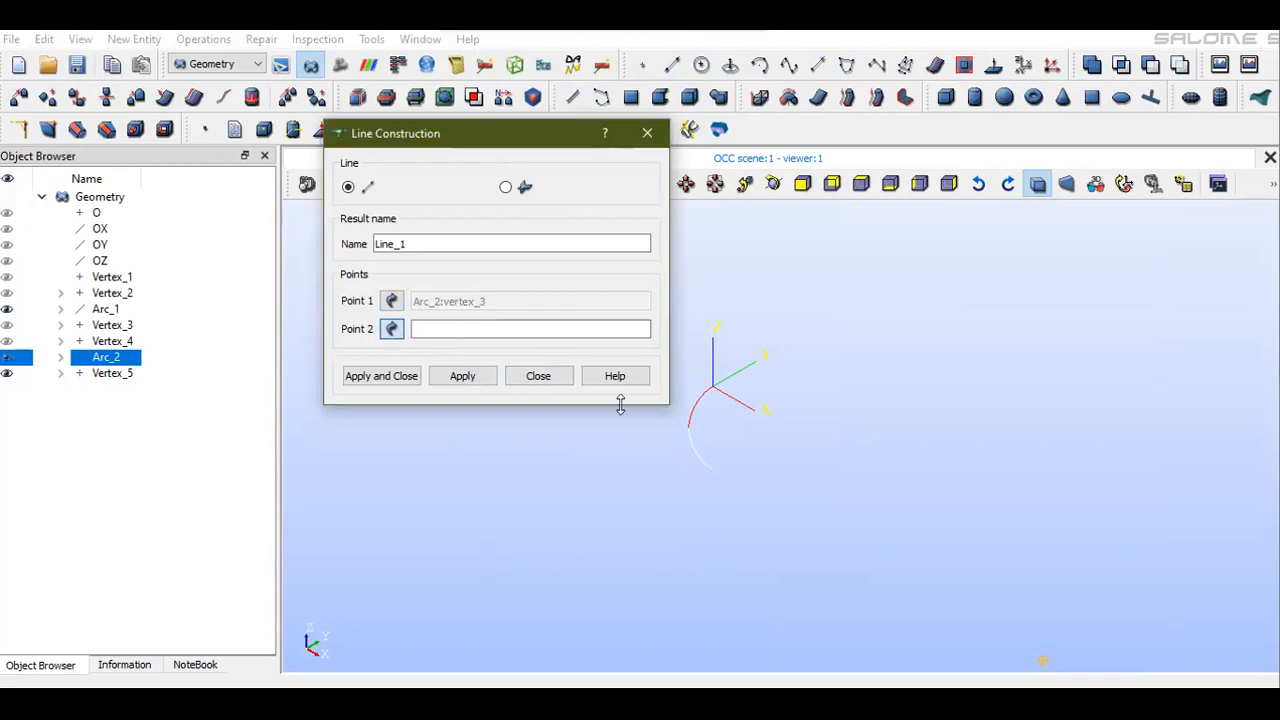
{"action": "left_click", "coordinate": [1041, 662]}
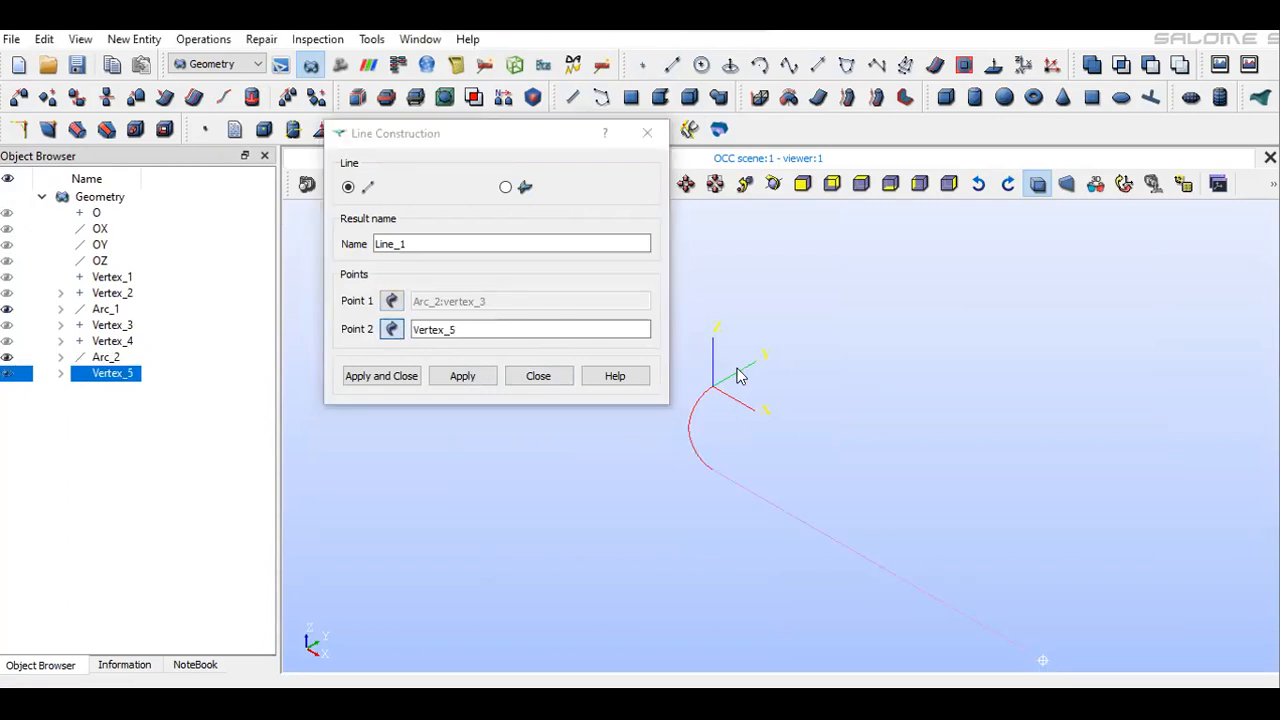
{"action": "scroll", "coordinate": [800, 463], "scroll_direction": "down", "scroll_amount": 3}
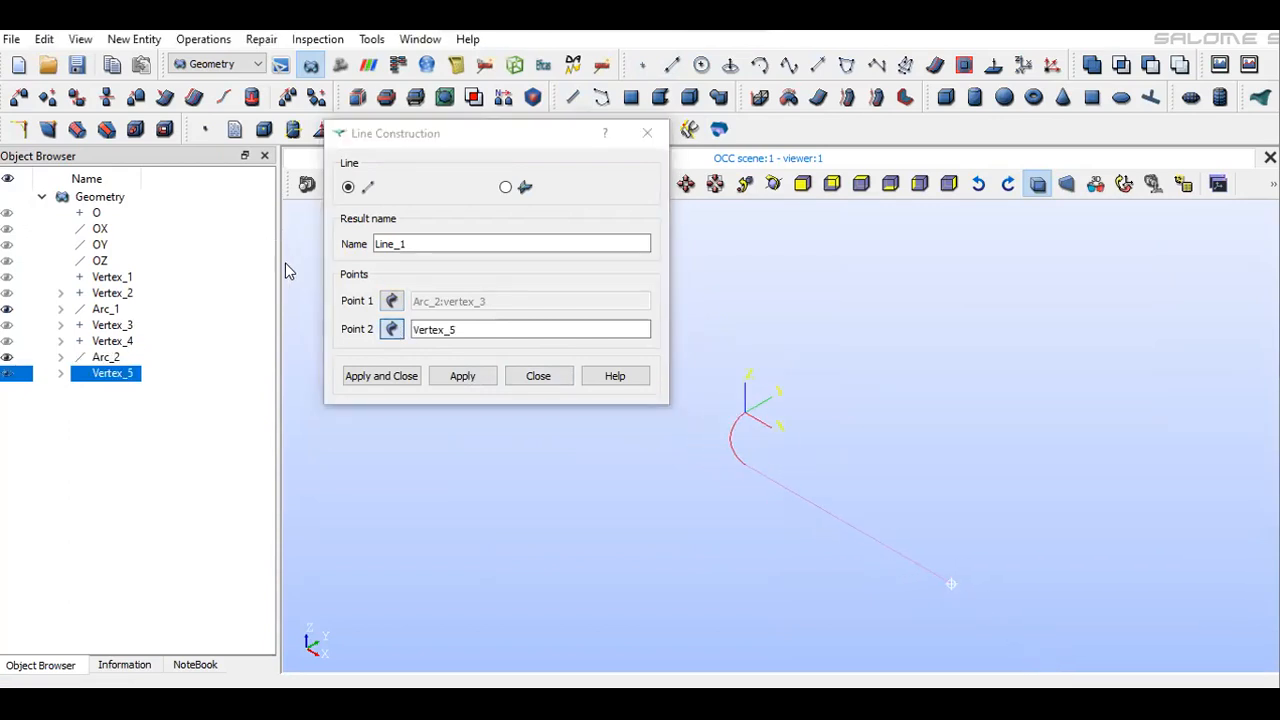
{"action": "left_click", "coordinate": [386, 375]}
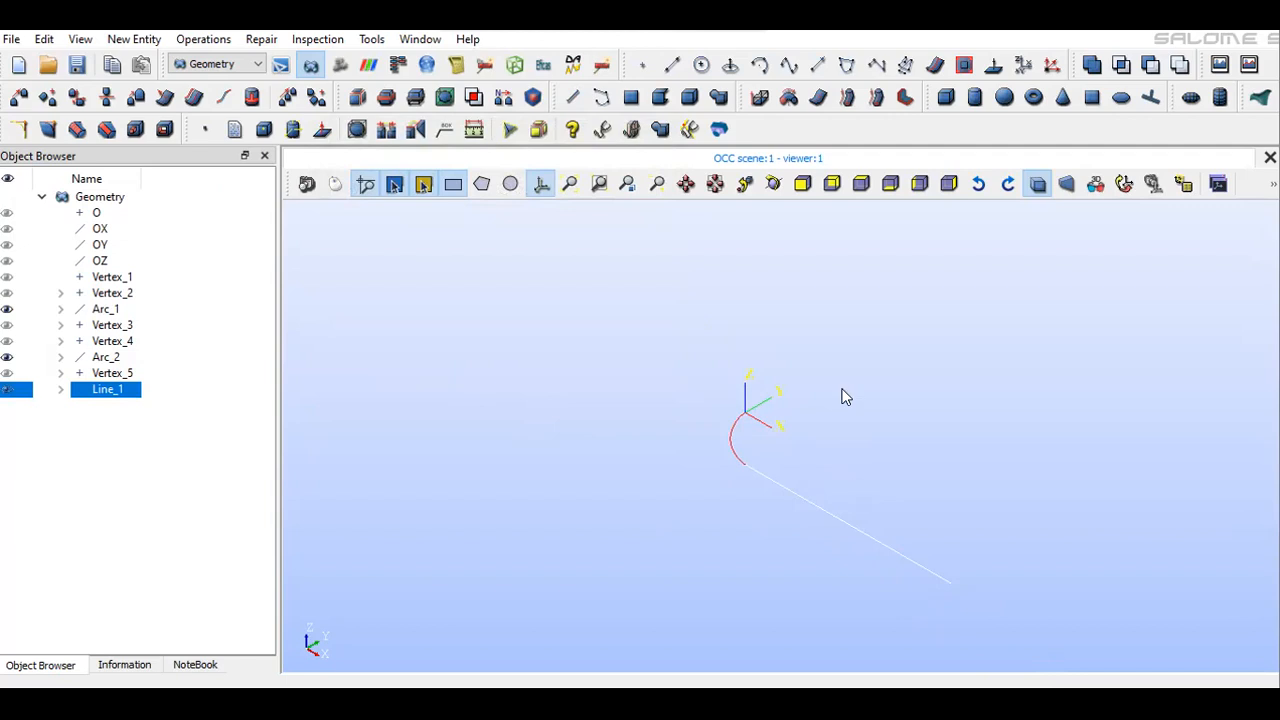
Create a point with reference to the far end vertex of the straight line, offset by Dz -0.305
{"action": "left_click", "coordinate": [685, 184]}
{"action": "left_click_drag", "start_coordinate": [734, 320], "coordinate": [564, 165]}
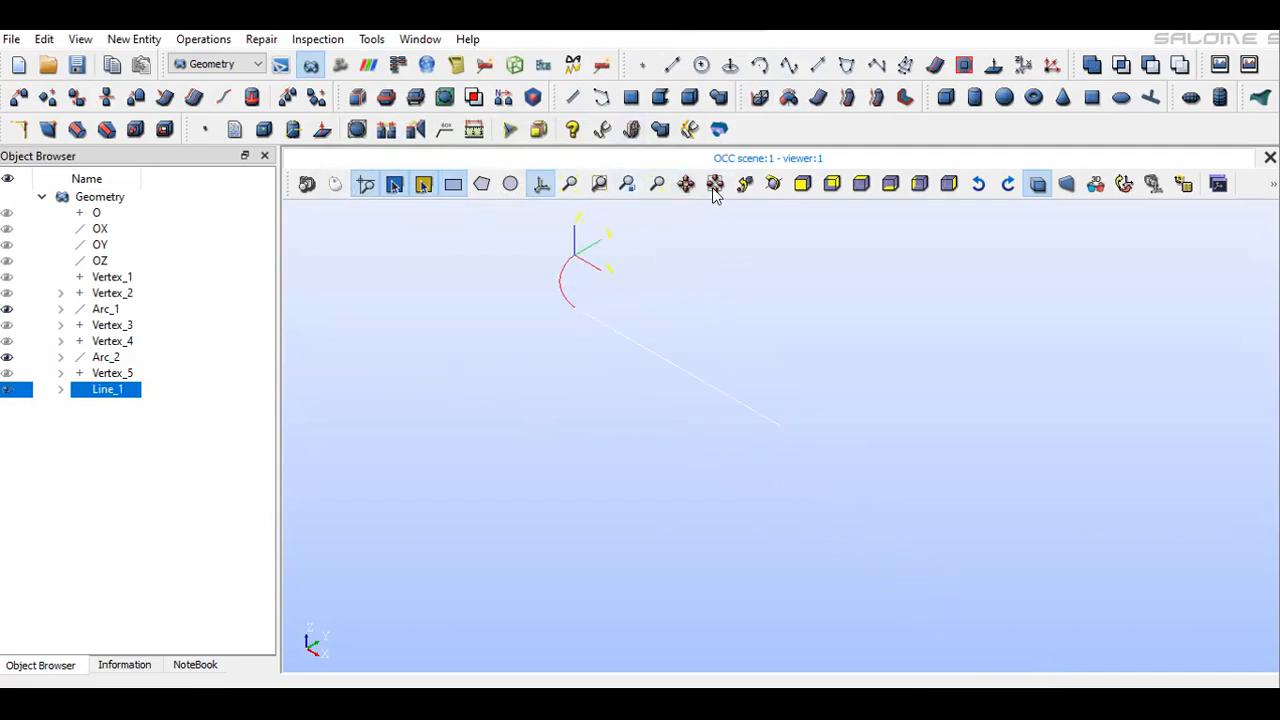
{"action": "left_click", "coordinate": [642, 64]}
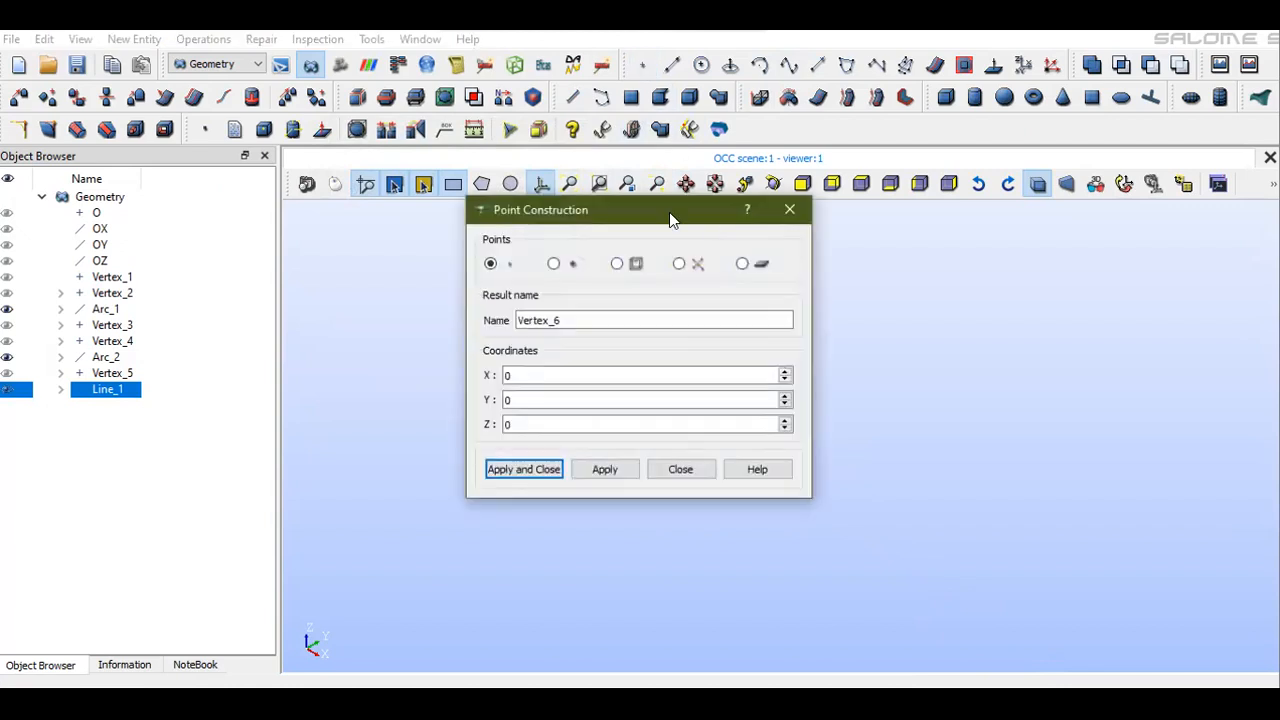
{"action": "left_click_drag", "start_coordinate": [654, 210], "coordinate": [356, 22]}
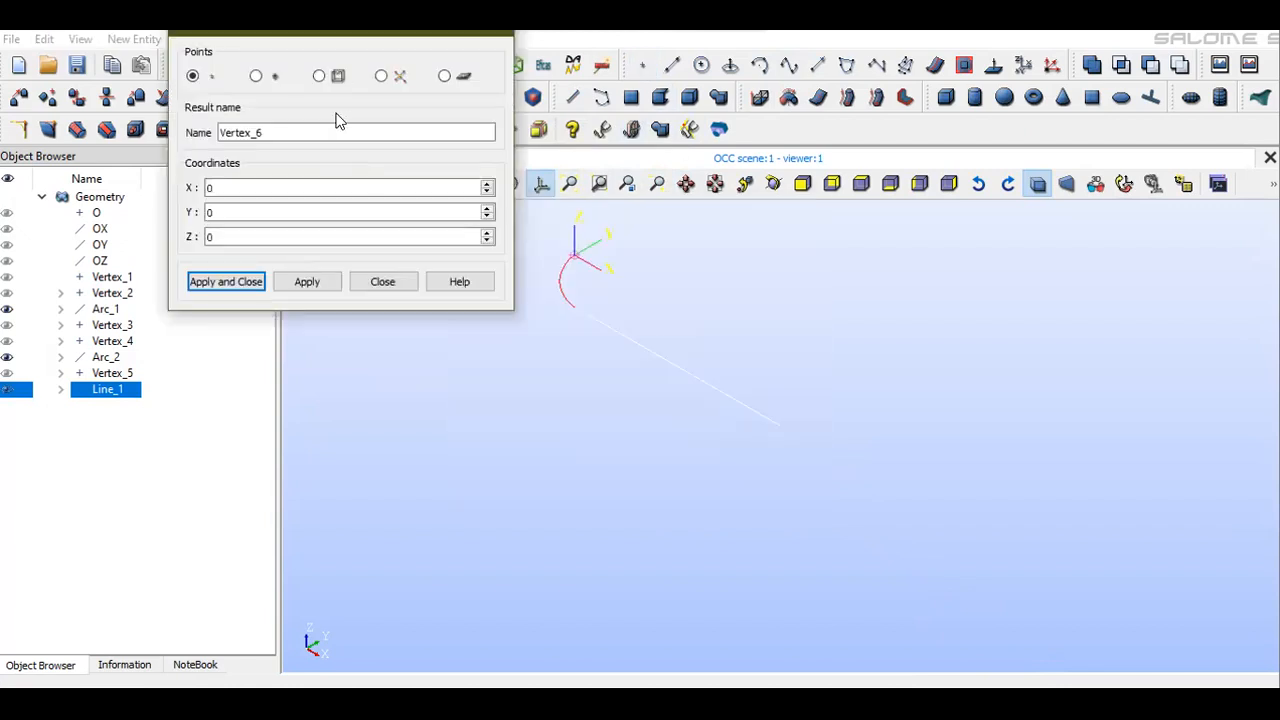
{"action": "left_click", "coordinate": [255, 76]}
{"action": "left_click", "coordinate": [781, 427]}
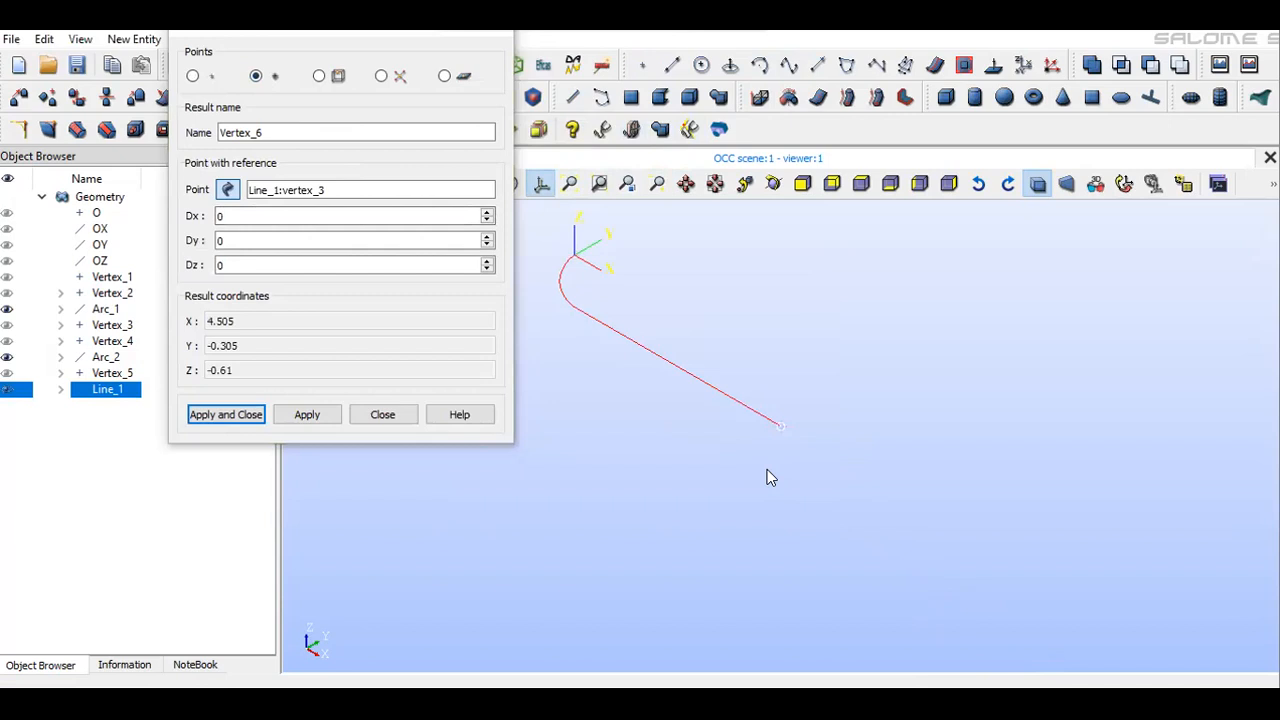
{"action": "double_click", "coordinate": [275, 265]}
{"action": "type", "text": "-0.305"}
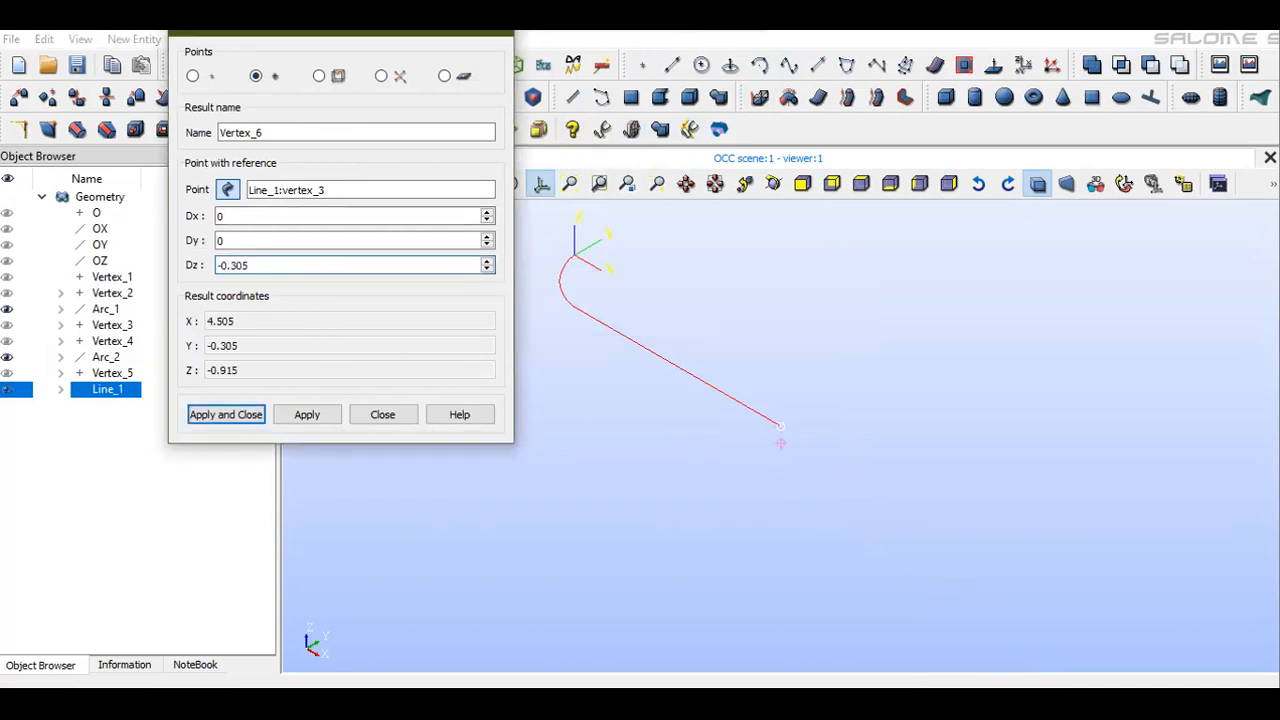
{"action": "left_click", "coordinate": [302, 414]}
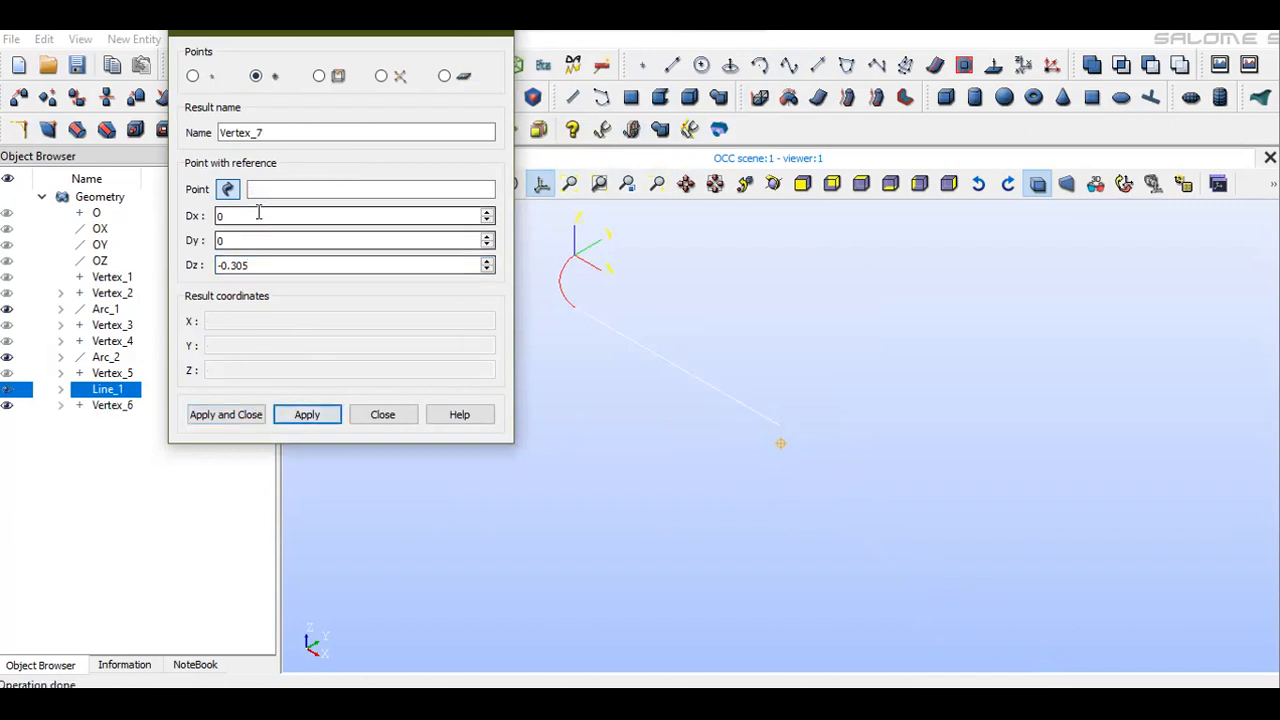
Create a point with reference to Vertex_6, with Dx 0.305 and Dz 0, and close Point Construction
{"action": "left_click", "coordinate": [778, 445]}
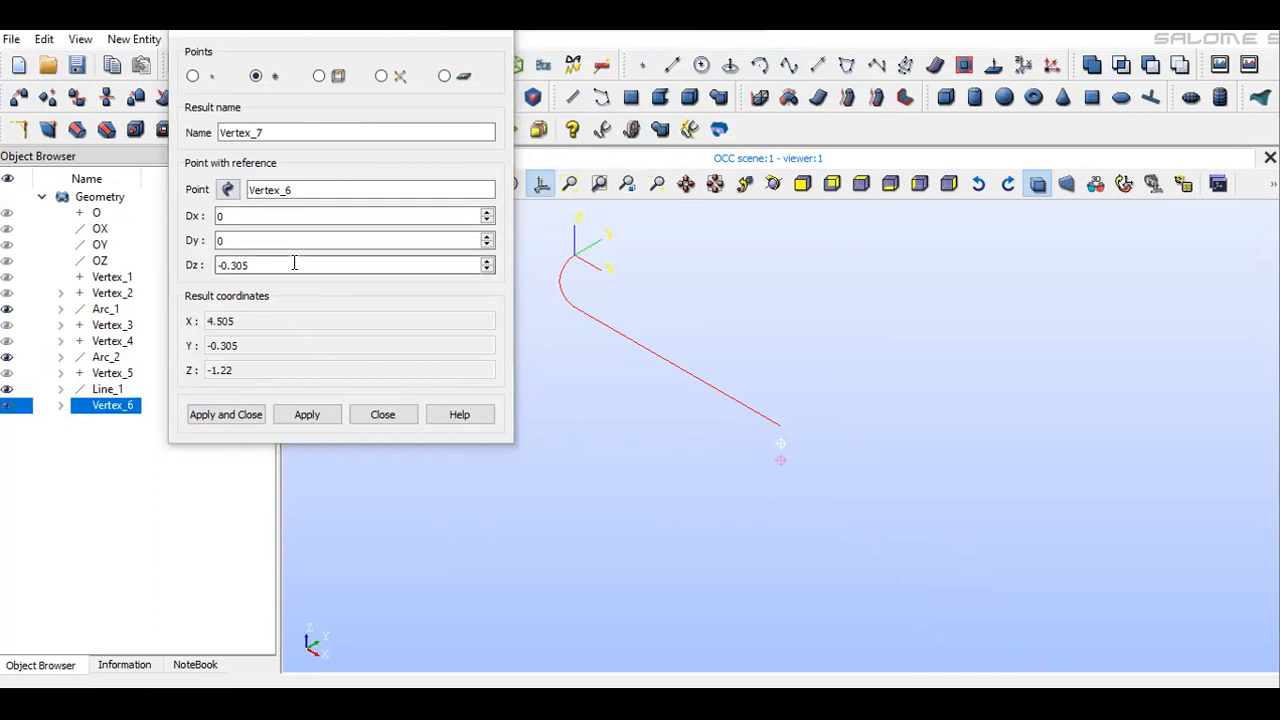
{"action": "left_click_drag", "start_coordinate": [294, 264], "coordinate": [208, 266]}
{"action": "type", "text": "0"}
{"action": "left_click", "coordinate": [218, 215]}
{"action": "type", "text": ".305"}
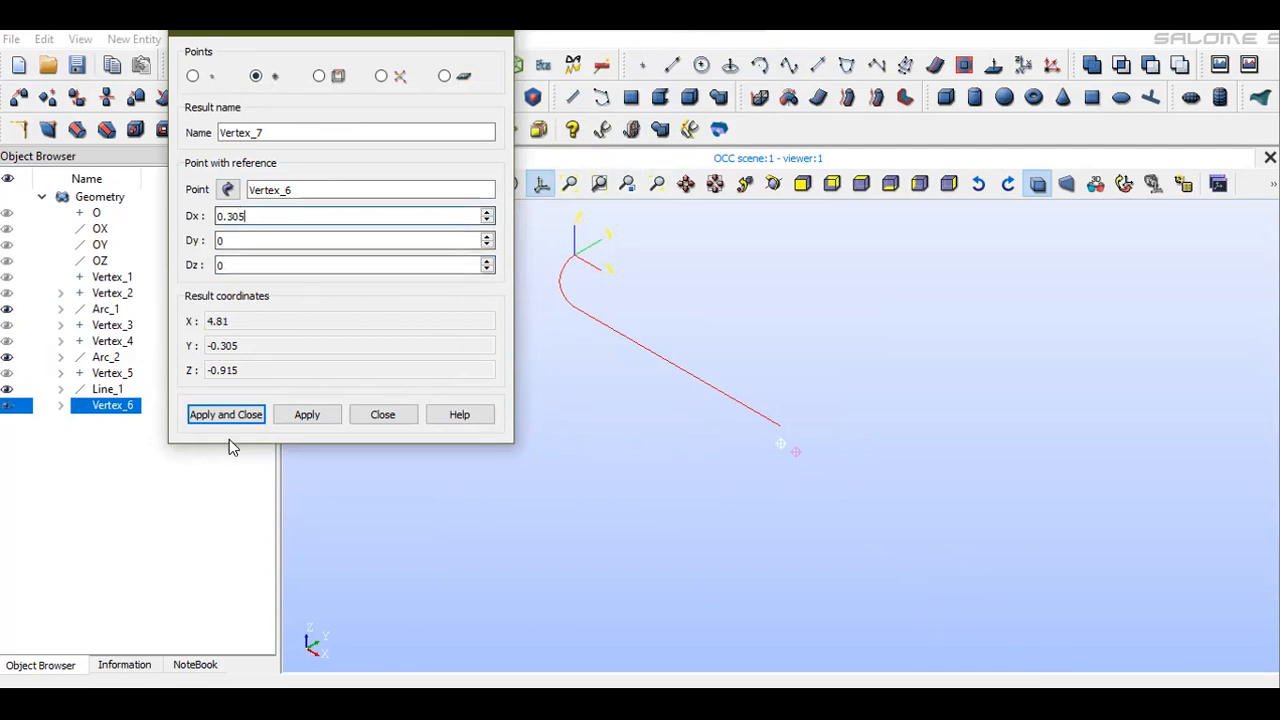
{"action": "left_click", "coordinate": [221, 415]}
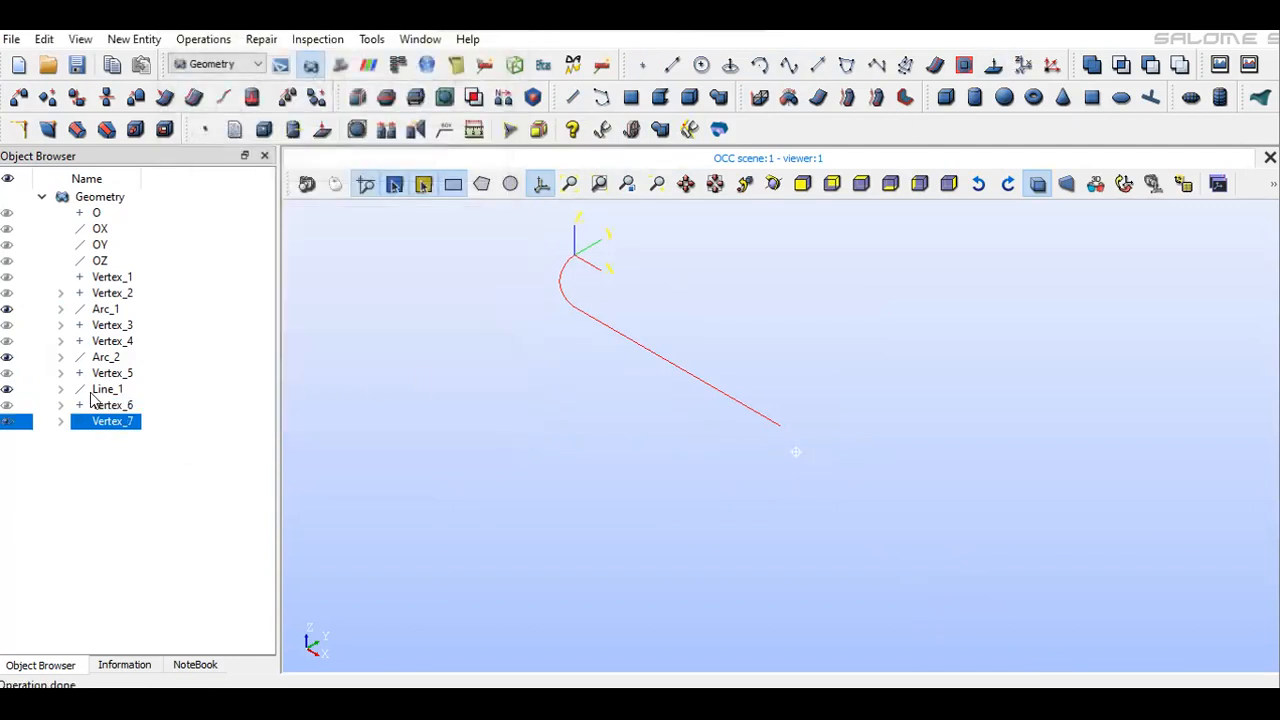
Show Vertex_6 and create an arc centered on it from the straight line's far end to Vertex_7
{"action": "left_click", "coordinate": [10, 405]}
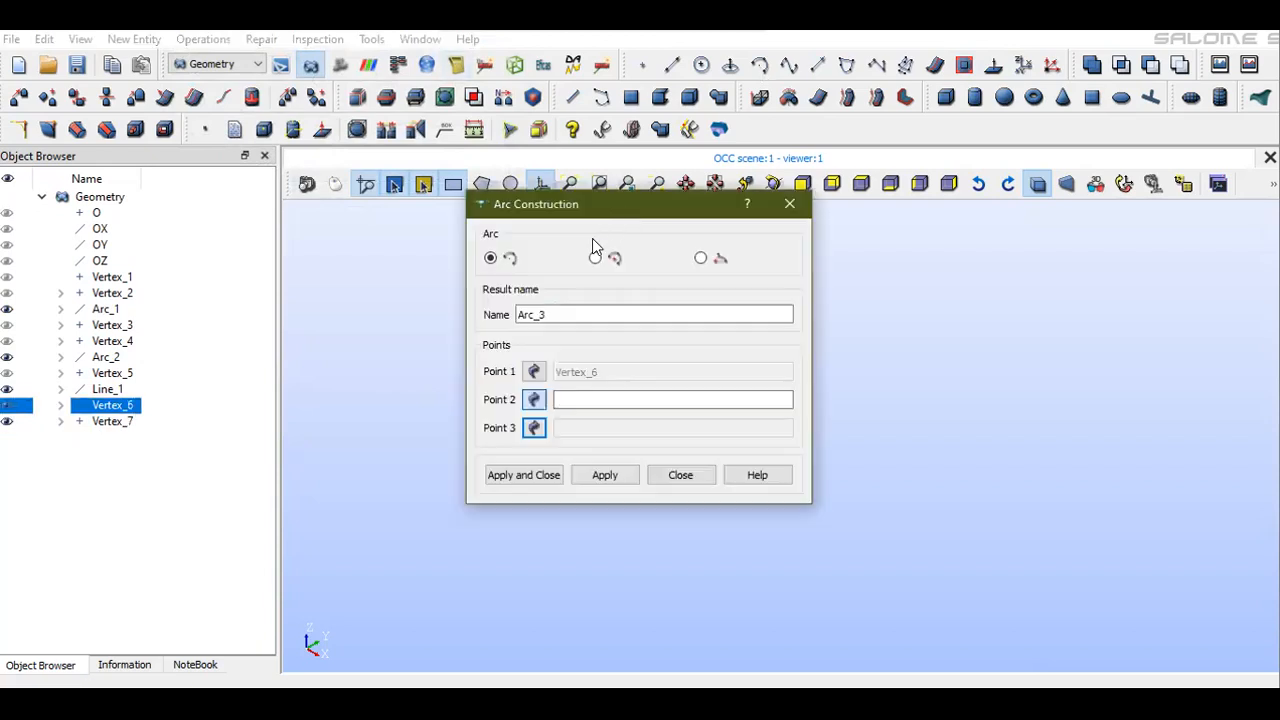
{"action": "left_click", "coordinate": [595, 258]}
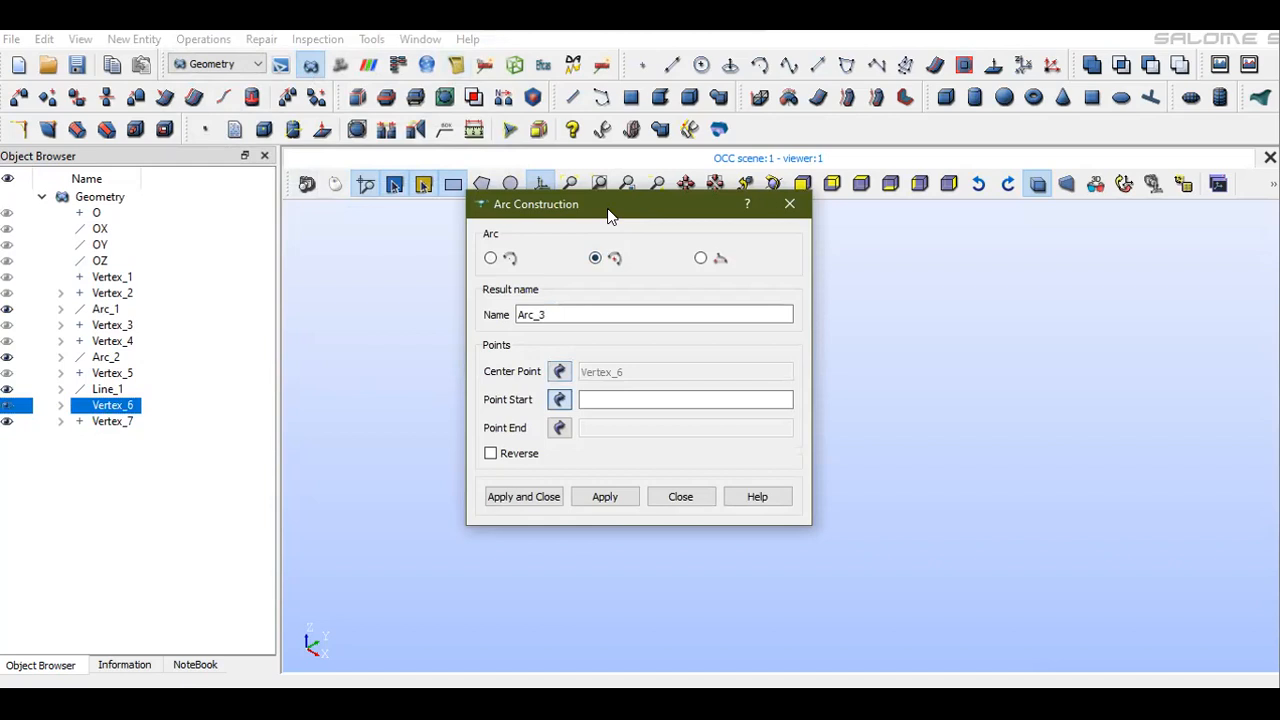
{"action": "left_click_drag", "start_coordinate": [618, 206], "coordinate": [408, 107]}
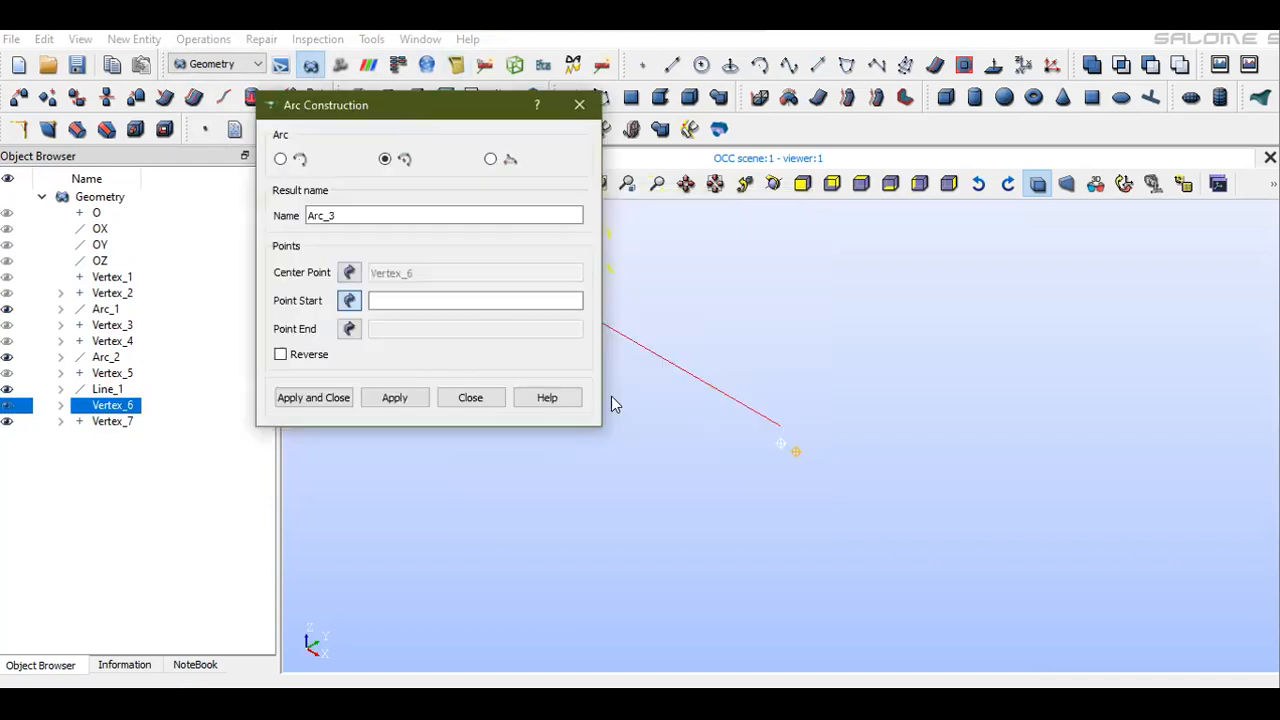
{"action": "left_click", "coordinate": [778, 428]}
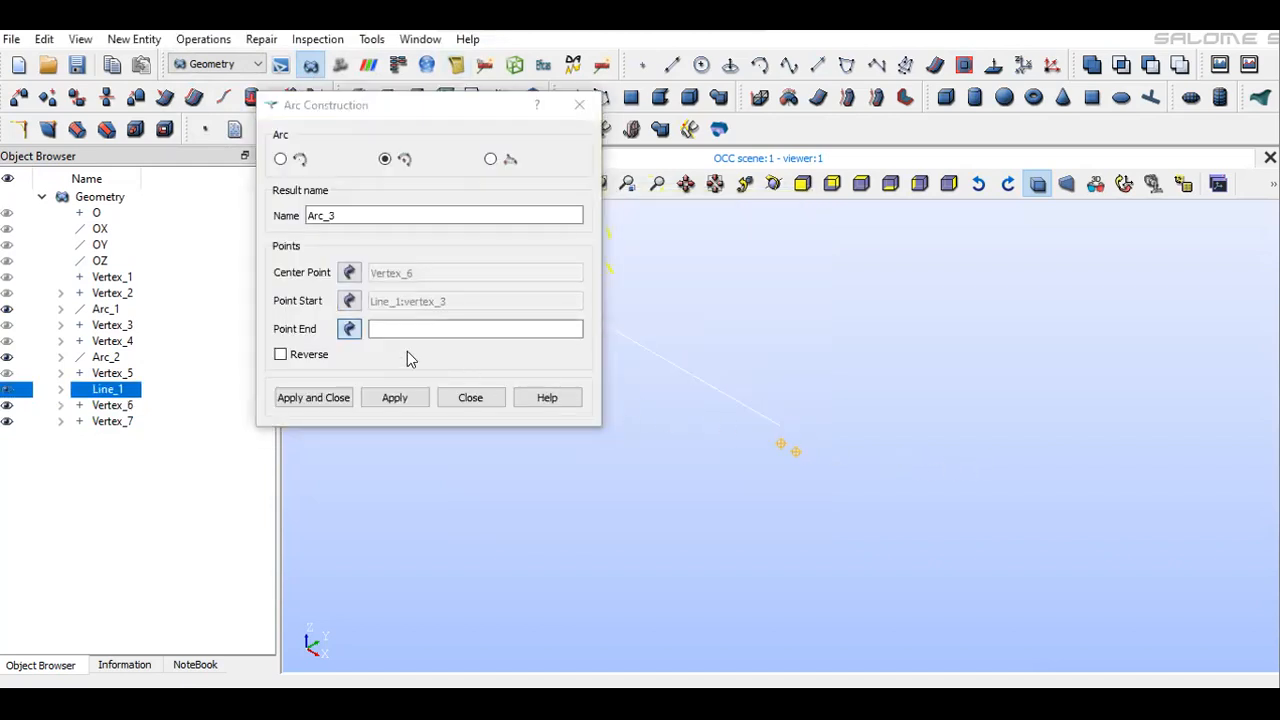
{"action": "left_click", "coordinate": [795, 452]}
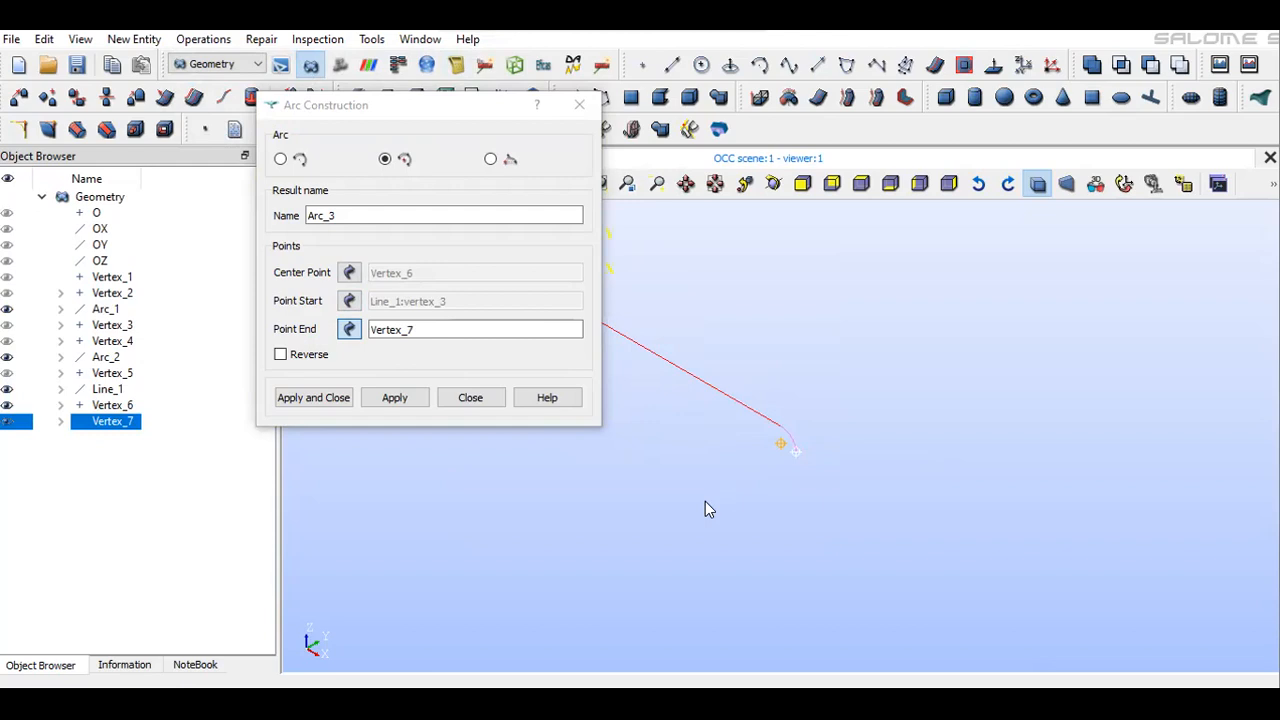
{"action": "left_click", "coordinate": [313, 398]}
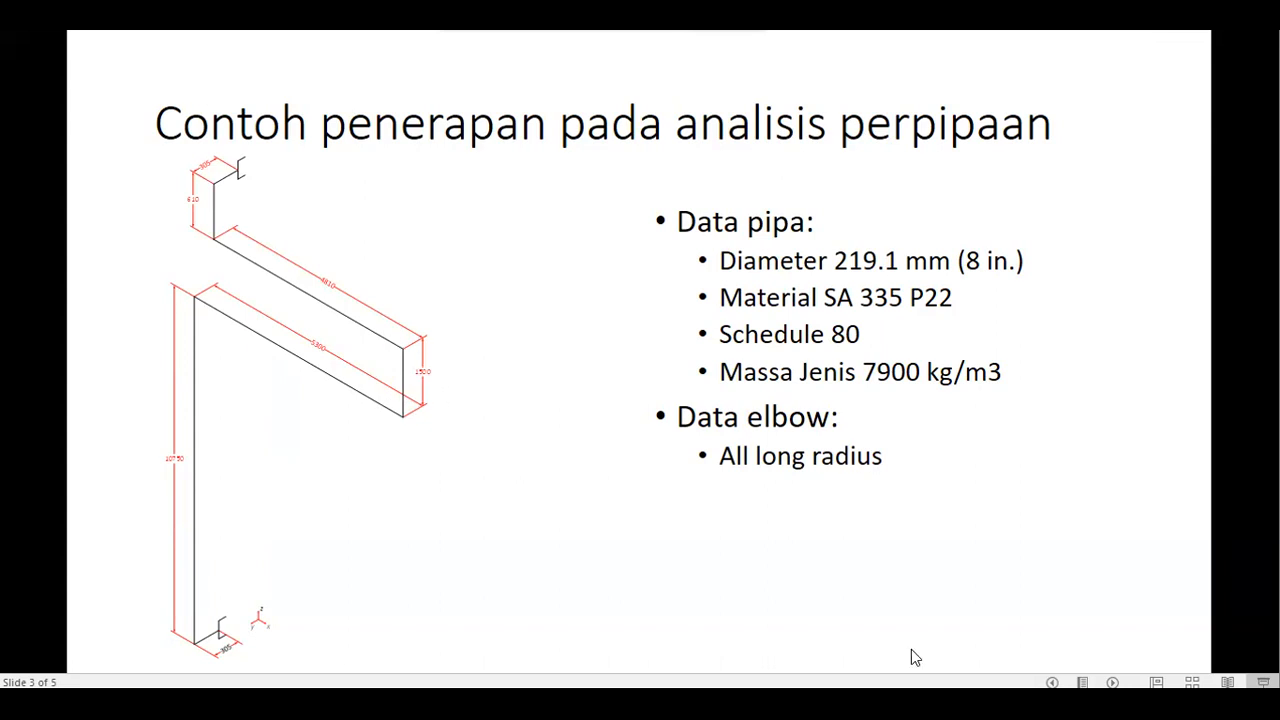
Switch to the Calculator and compute 1500 minus 610 for the straight length of the short vertical pipe run
{"action": "mouse_move", "coordinate": [760, 703]}
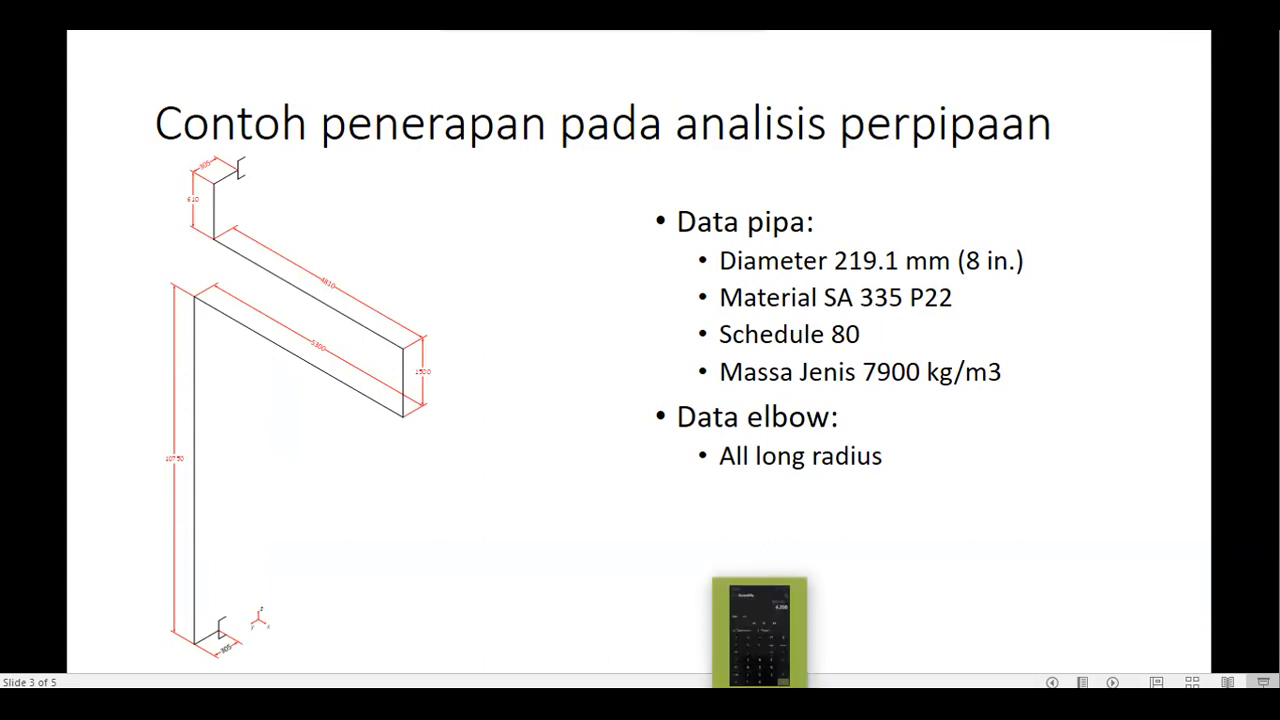
{"action": "left_click", "coordinate": [774, 649]}
{"action": "left_click", "coordinate": [565, 328]}
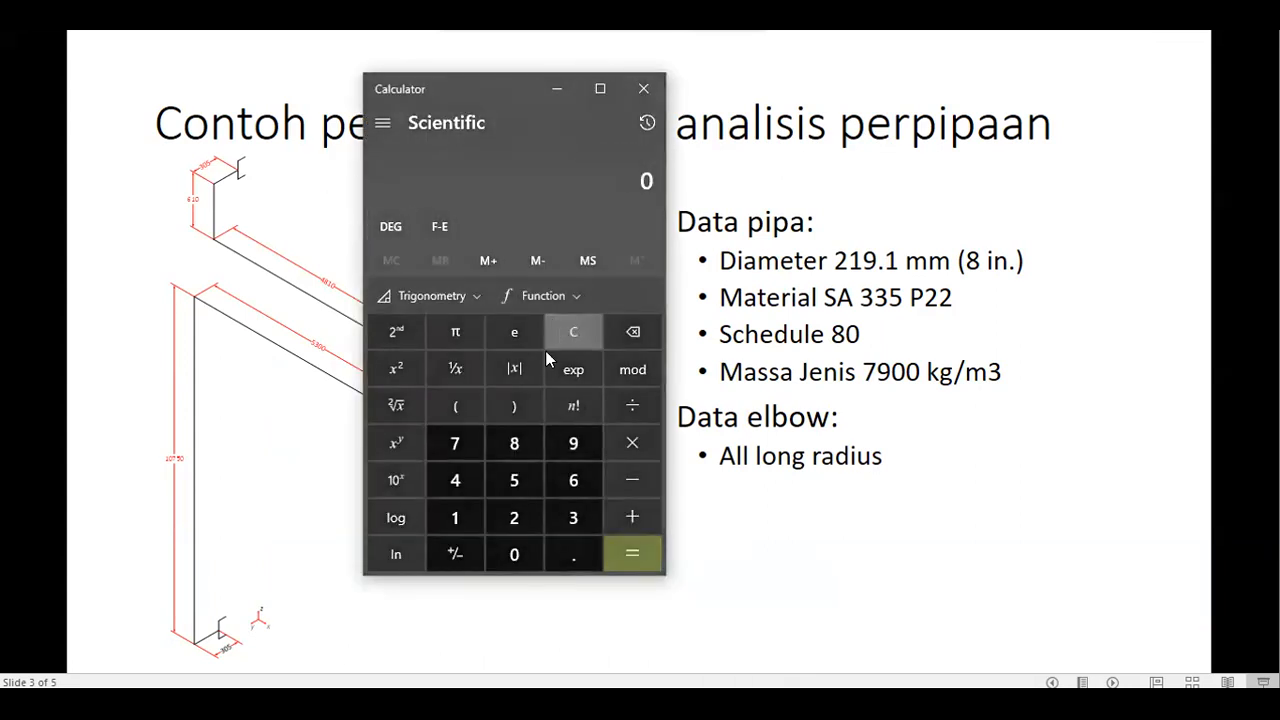
{"action": "left_click", "coordinate": [476, 506]}
{"action": "left_click", "coordinate": [514, 484]}
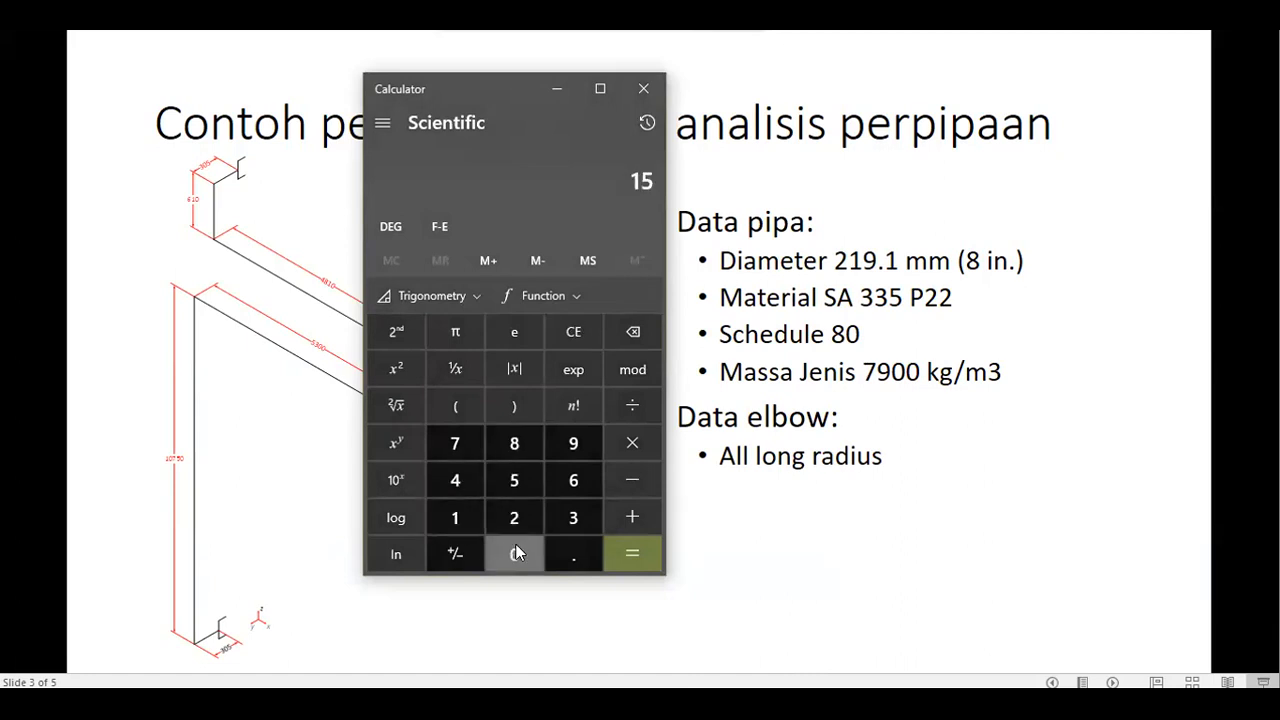
{"action": "left_click", "coordinate": [515, 543]}
{"action": "left_click", "coordinate": [515, 543]}
{"action": "left_click", "coordinate": [632, 480]}
{"action": "left_click", "coordinate": [573, 480]}
{"action": "left_click", "coordinate": [455, 517]}
{"action": "left_click", "coordinate": [513, 554]}
{"action": "left_click", "coordinate": [635, 556]}
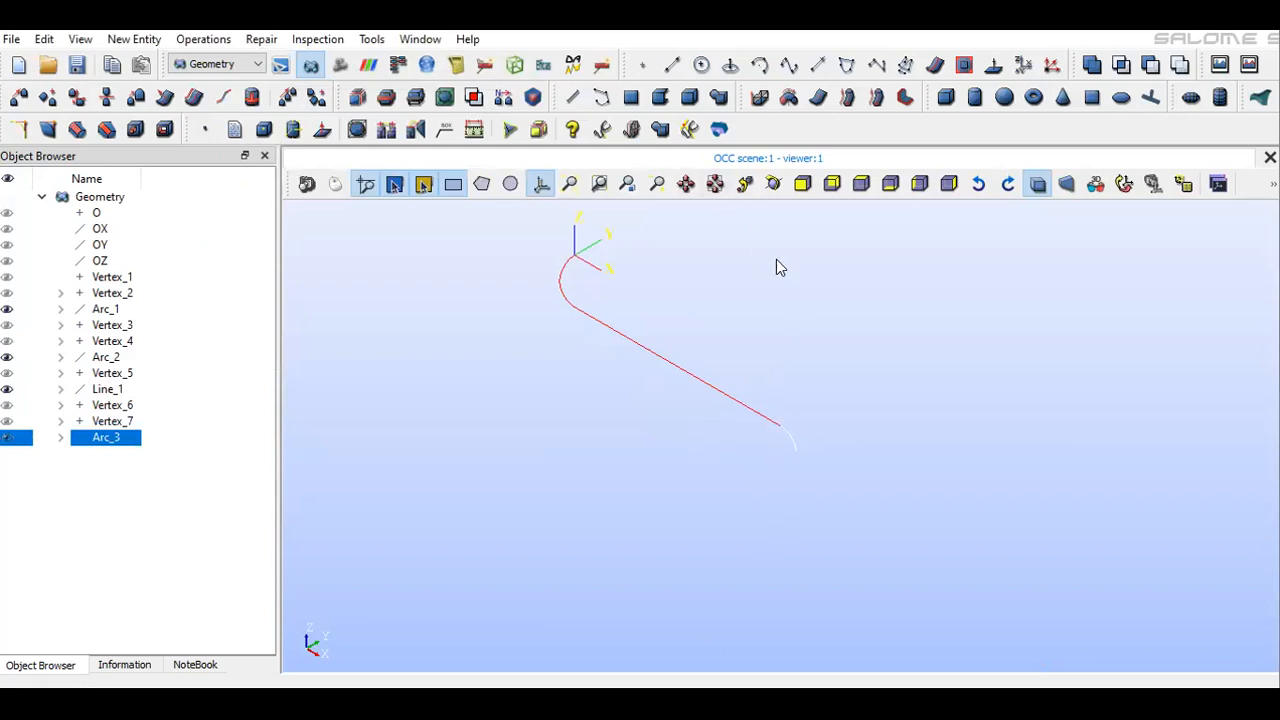
Create a point with reference to the third arc's lower end, offset by Dz -0.89
{"action": "left_click", "coordinate": [790, 305]}
{"action": "scroll", "coordinate": [791, 351], "scroll_direction": "up", "scroll_amount": 1}
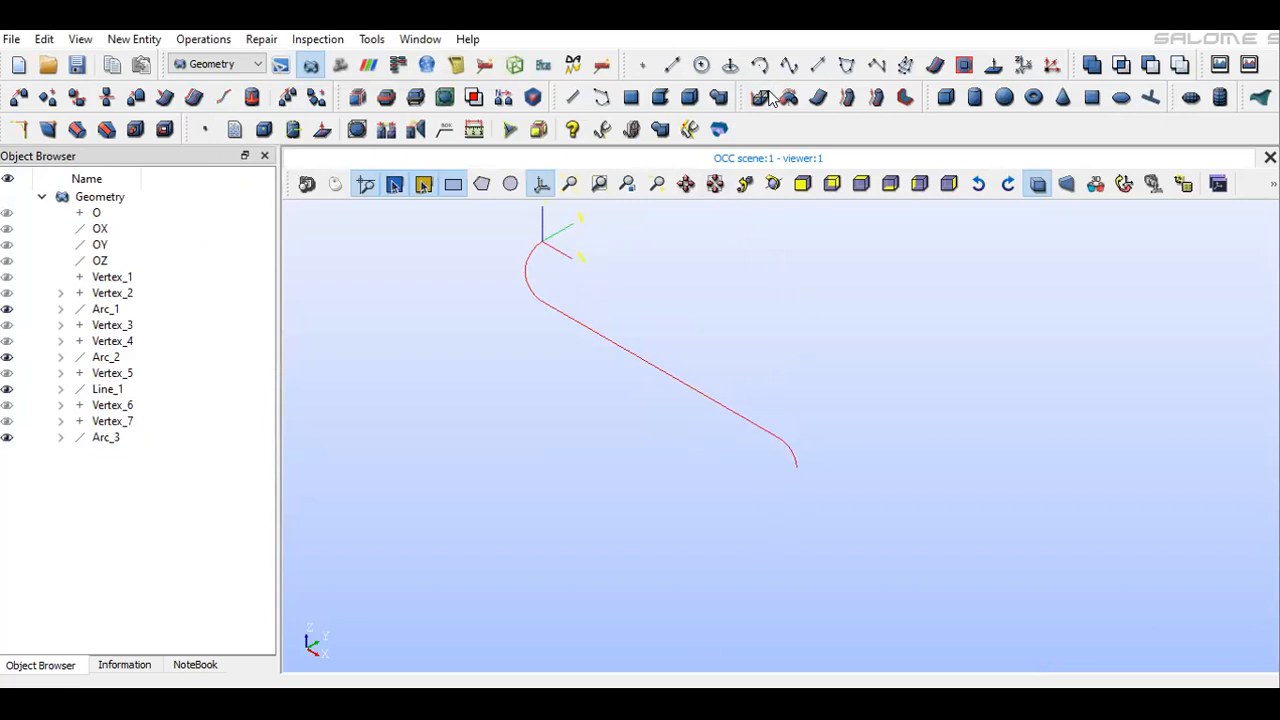
{"action": "left_click", "coordinate": [645, 66]}
{"action": "left_click", "coordinate": [555, 263]}
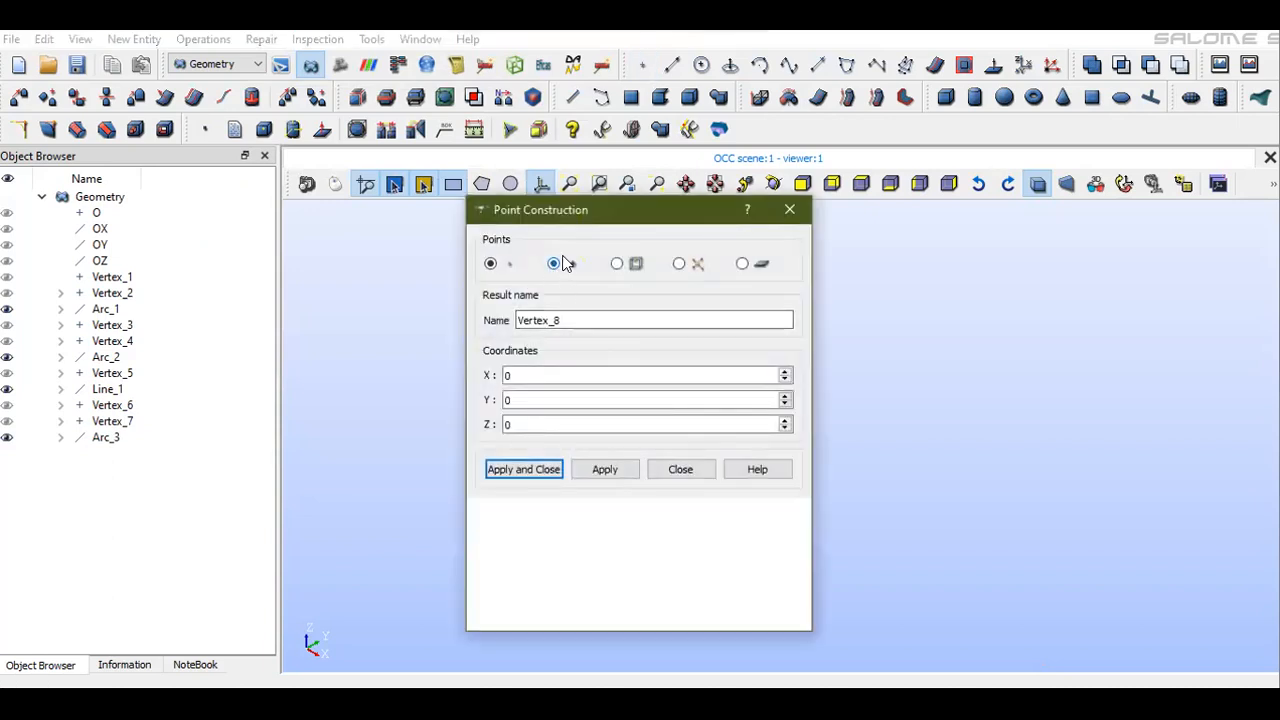
{"action": "left_click_drag", "start_coordinate": [610, 210], "coordinate": [1024, 65]}
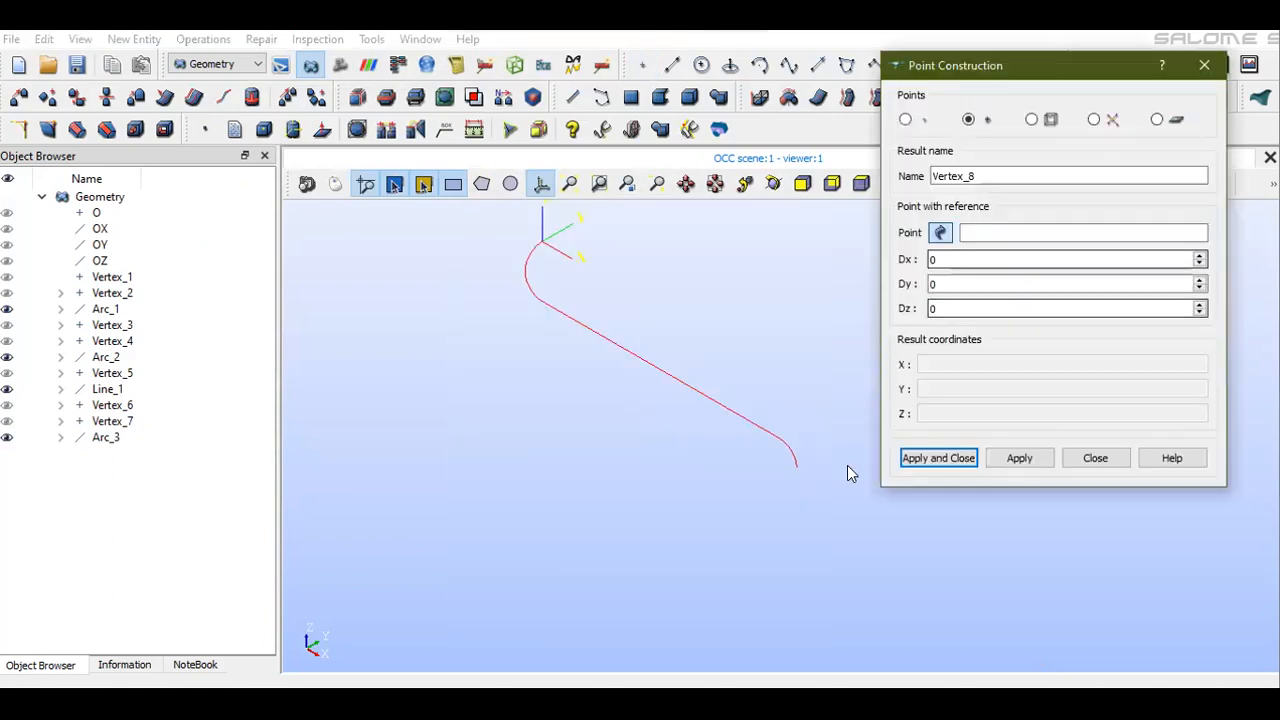
{"action": "left_click", "coordinate": [795, 465]}
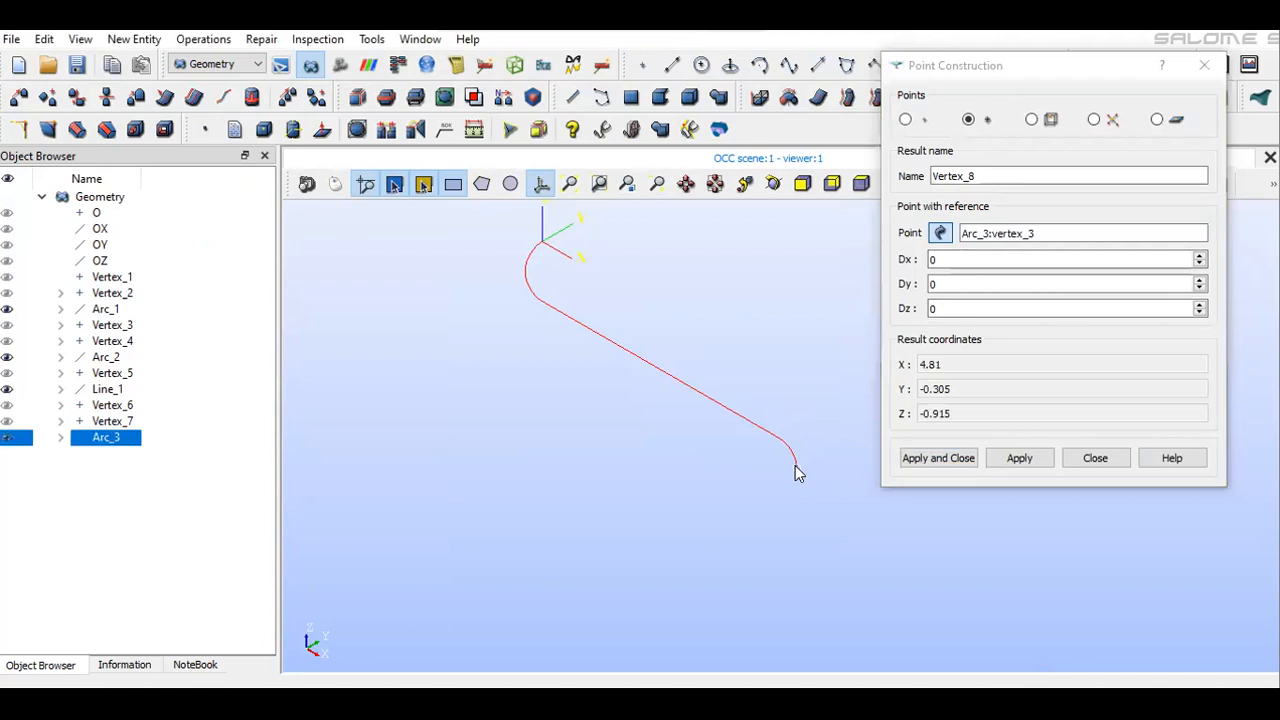
{"action": "double_click", "coordinate": [952, 310]}
{"action": "type", "text": "0.89"}
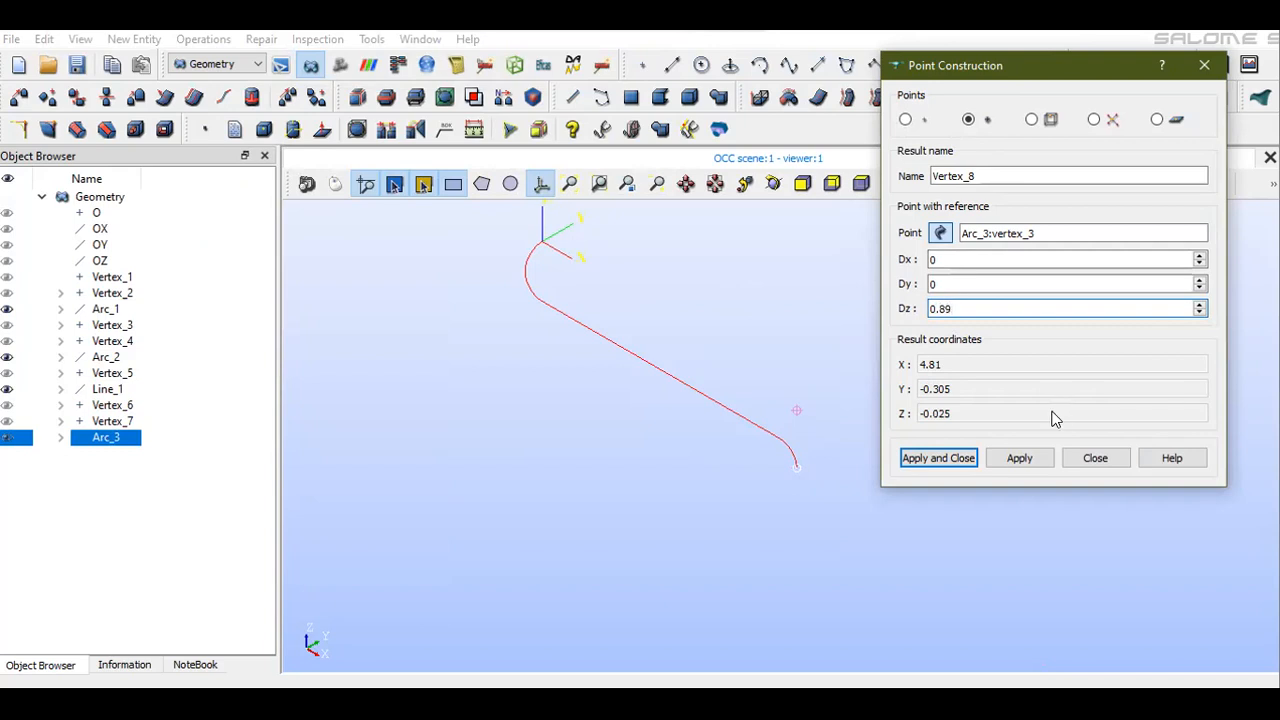
{"action": "scroll", "coordinate": [866, 516], "scroll_direction": "down", "scroll_amount": 1}
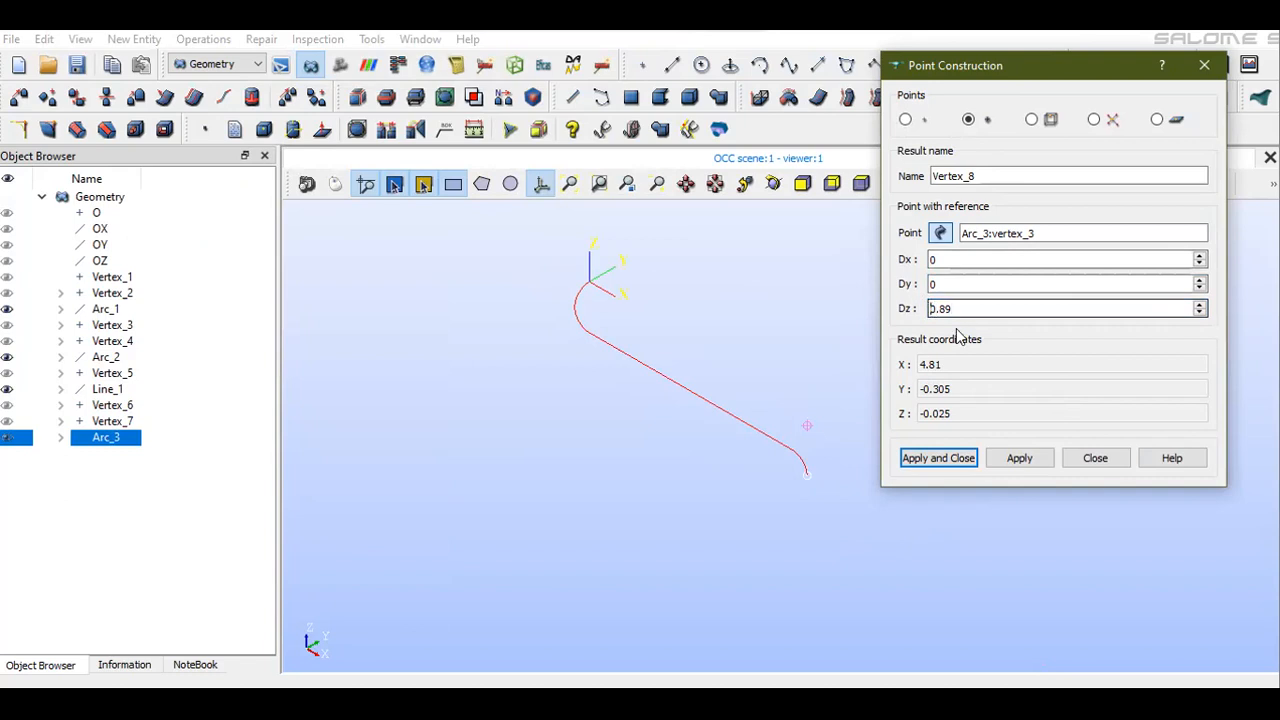
{"action": "type", "text": "-"}
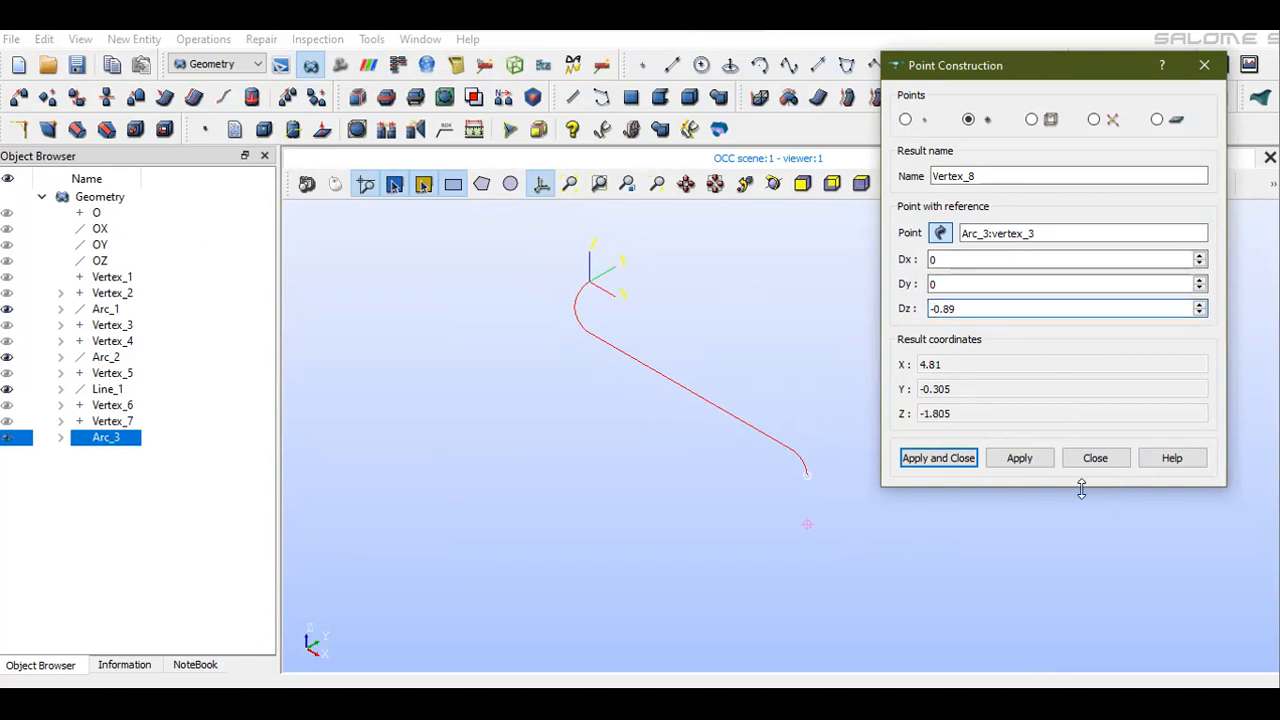
{"action": "left_click", "coordinate": [928, 456]}
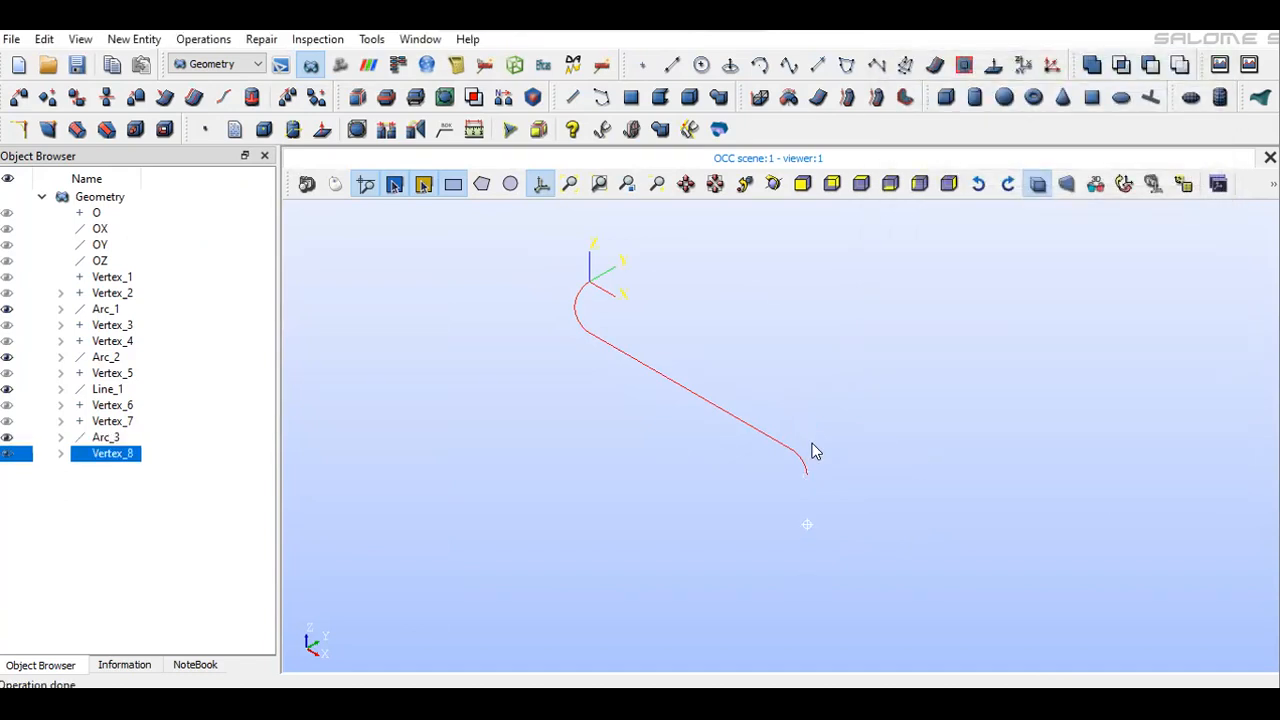
Create a straight line from the third arc's lower end to Vertex_8
{"action": "left_click", "coordinate": [672, 64]}
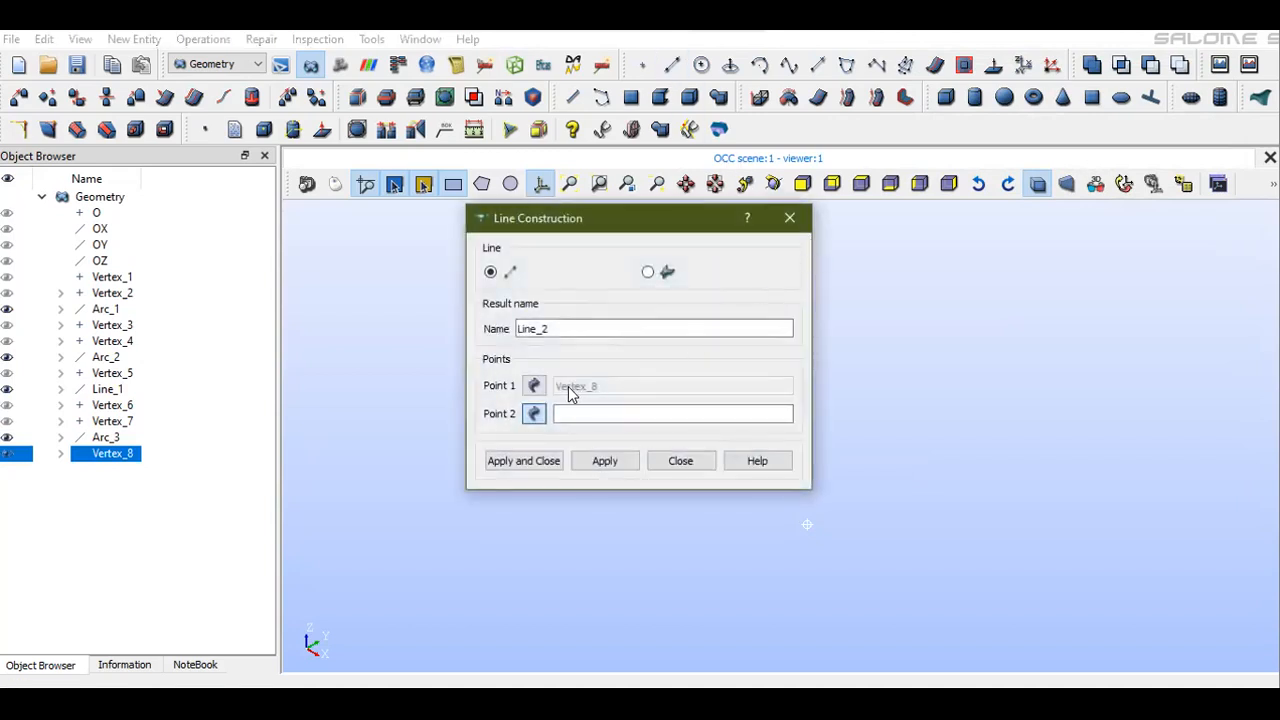
{"action": "left_click", "coordinate": [534, 386]}
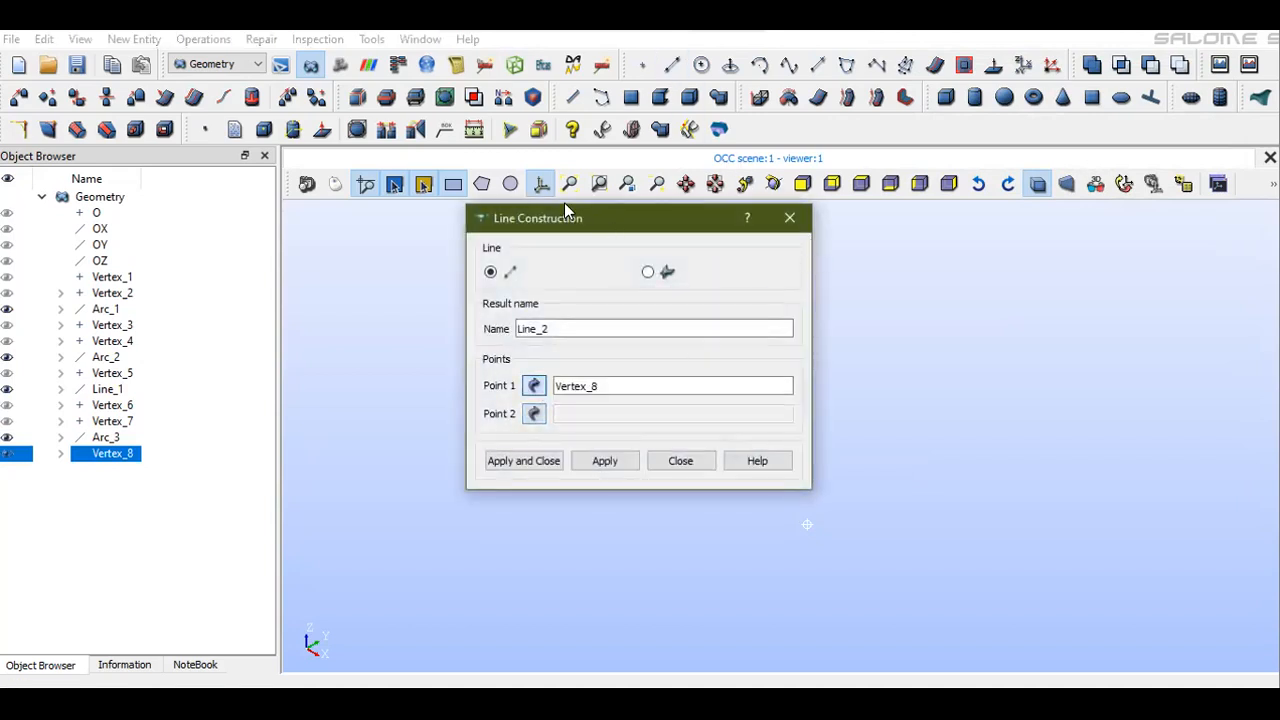
{"action": "left_click_drag", "start_coordinate": [566, 208], "coordinate": [470, 169]}
{"action": "left_click", "coordinate": [807, 477]}
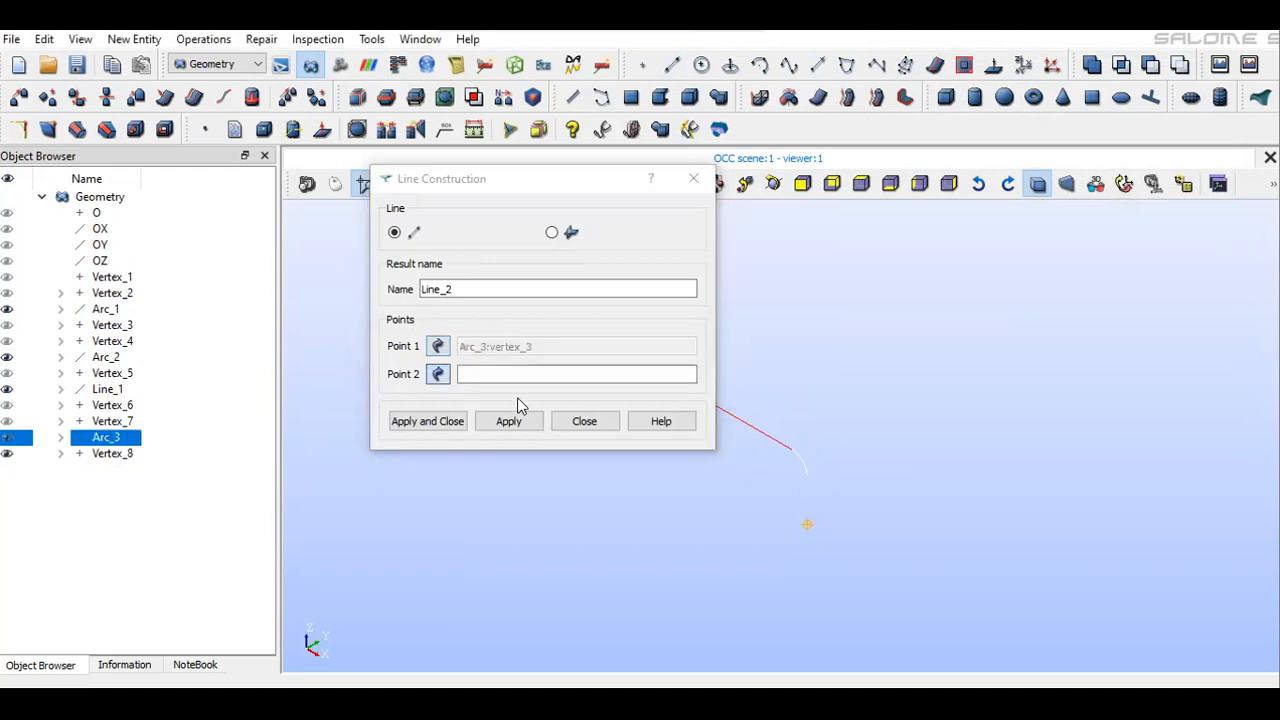
{"action": "left_click", "coordinate": [805, 525]}
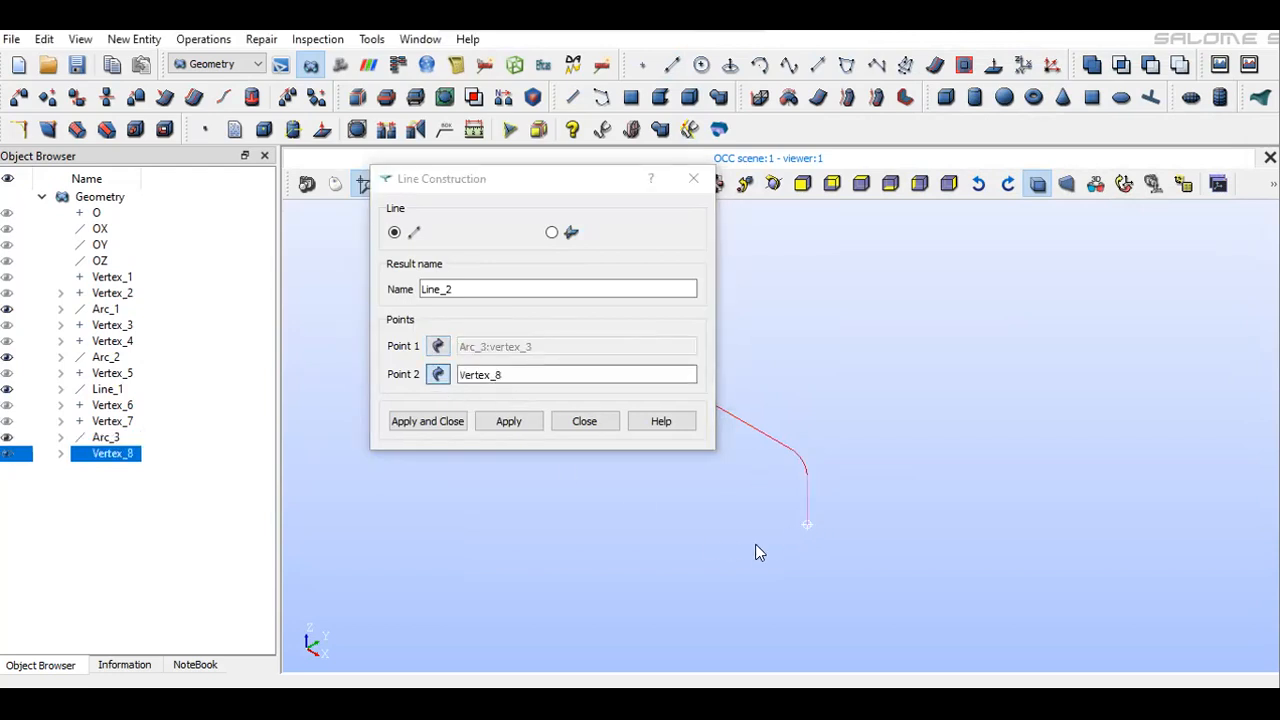
{"action": "left_click", "coordinate": [445, 424]}
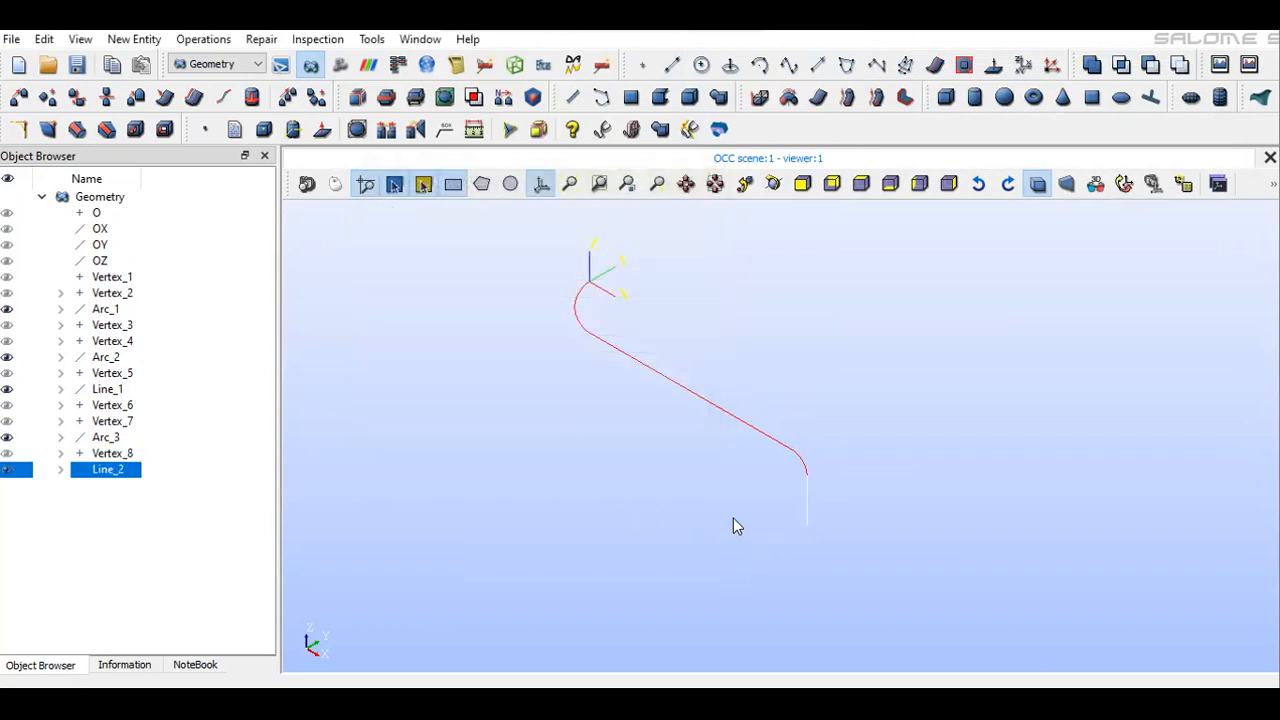
Create a point with reference to the vertical line's lower end, offset by Dx -0.305
{"action": "left_click", "coordinate": [642, 64]}
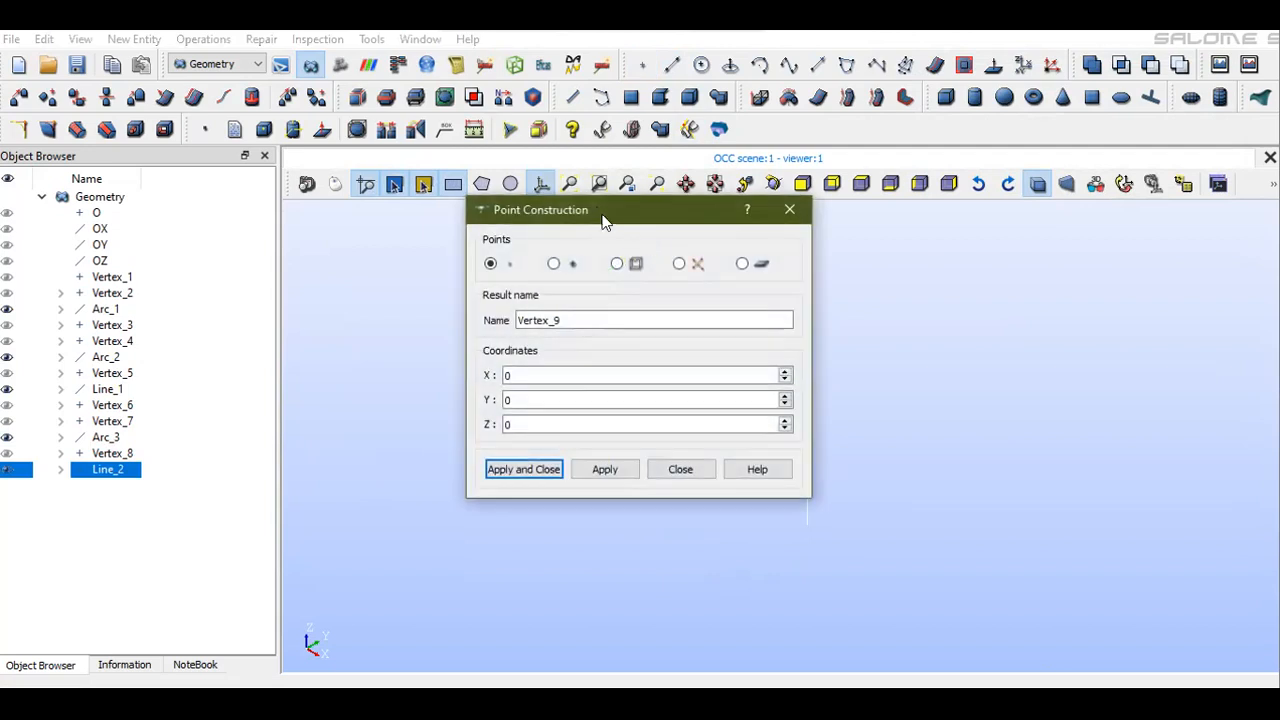
{"action": "left_click_drag", "start_coordinate": [597, 209], "coordinate": [445, 139]}
{"action": "left_click", "coordinate": [403, 195]}
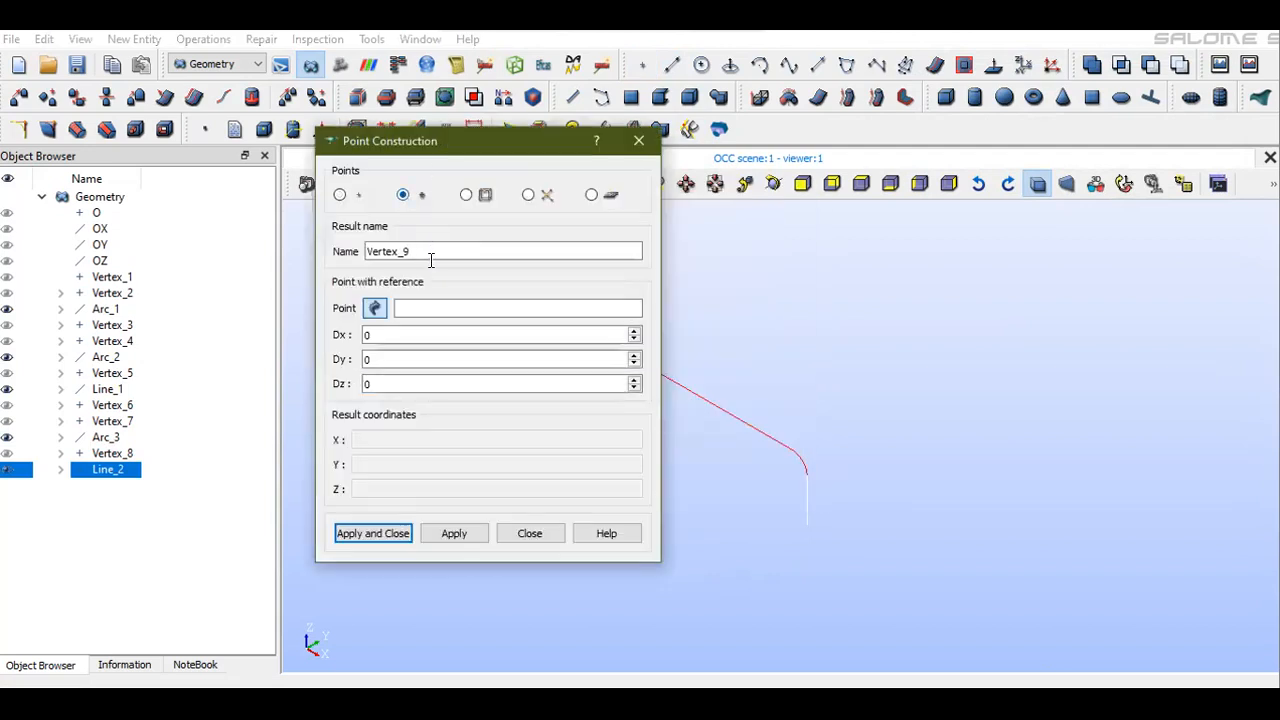
{"action": "left_click", "coordinate": [806, 521]}
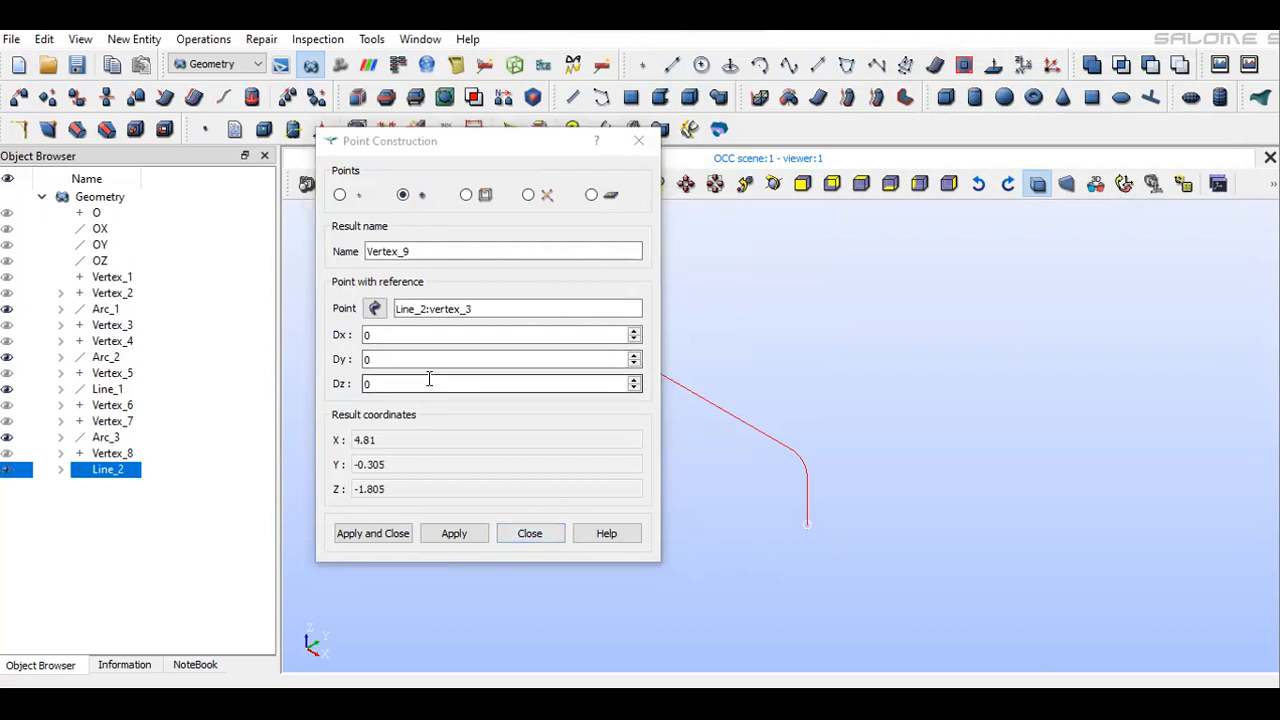
{"action": "left_click", "coordinate": [463, 340]}
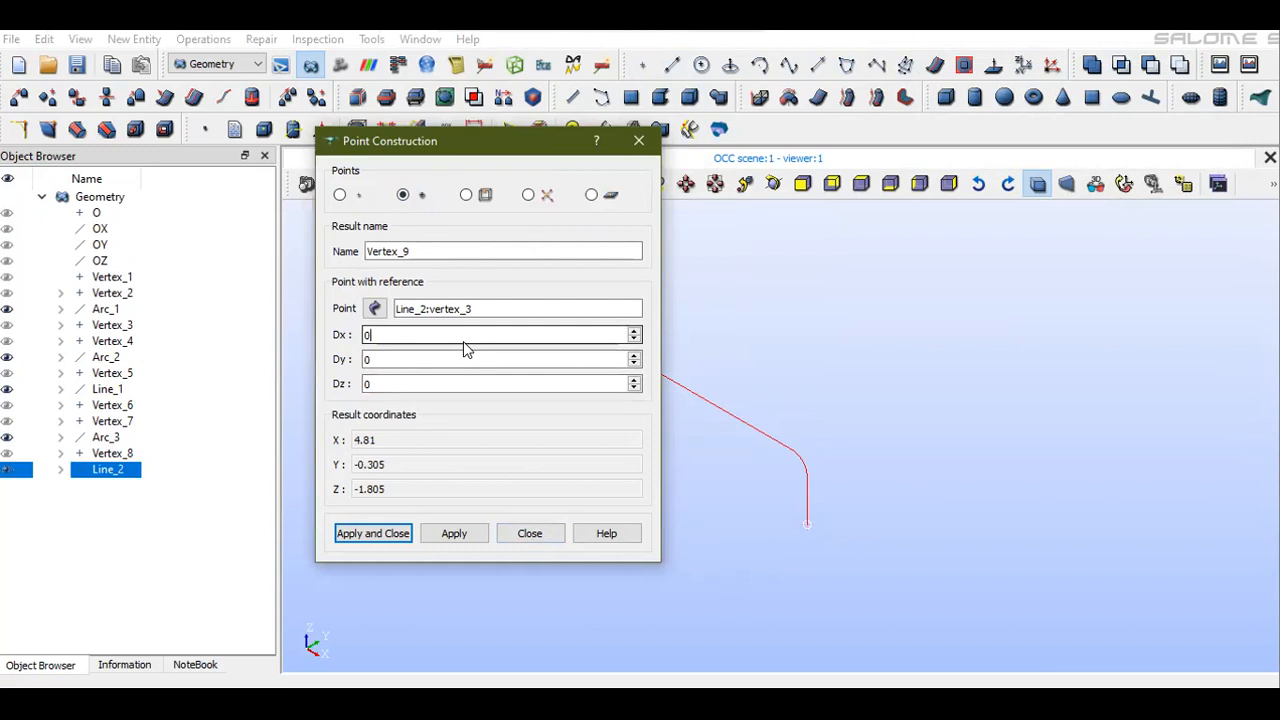
{"action": "key", "text": "BackSpace"}
{"action": "type", "text": "-0.305"}
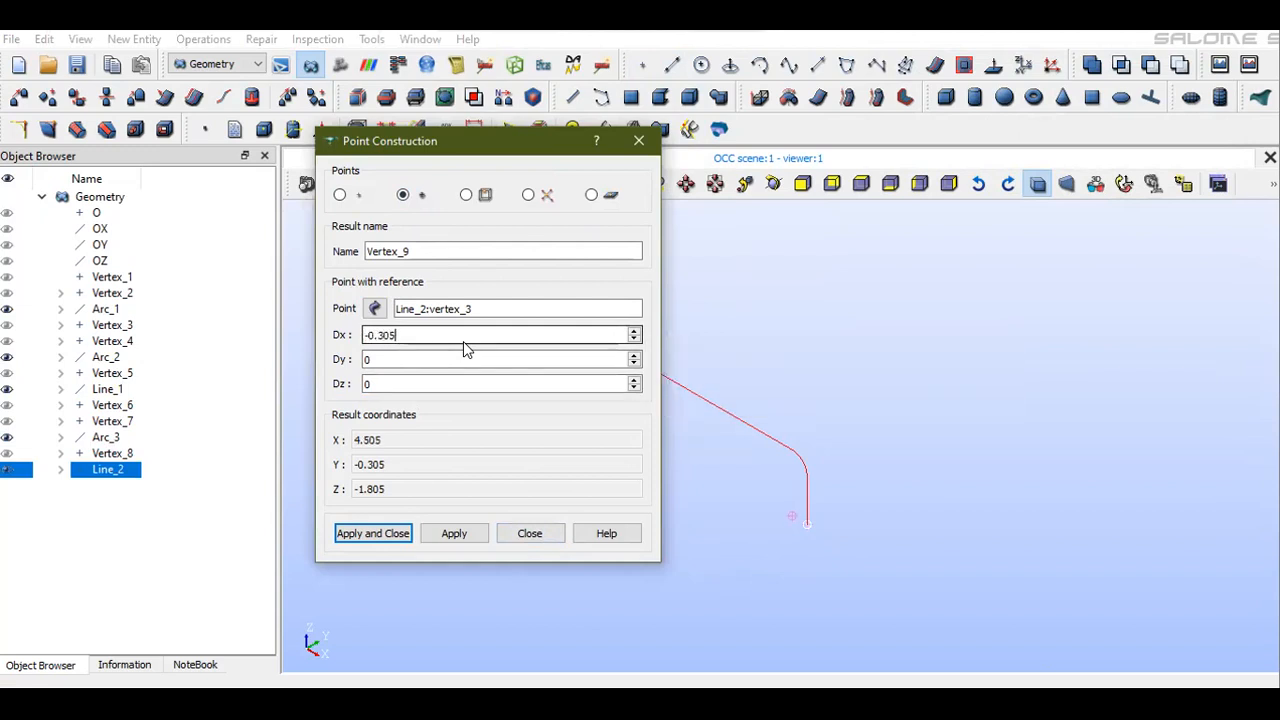
{"action": "left_click", "coordinate": [431, 539]}
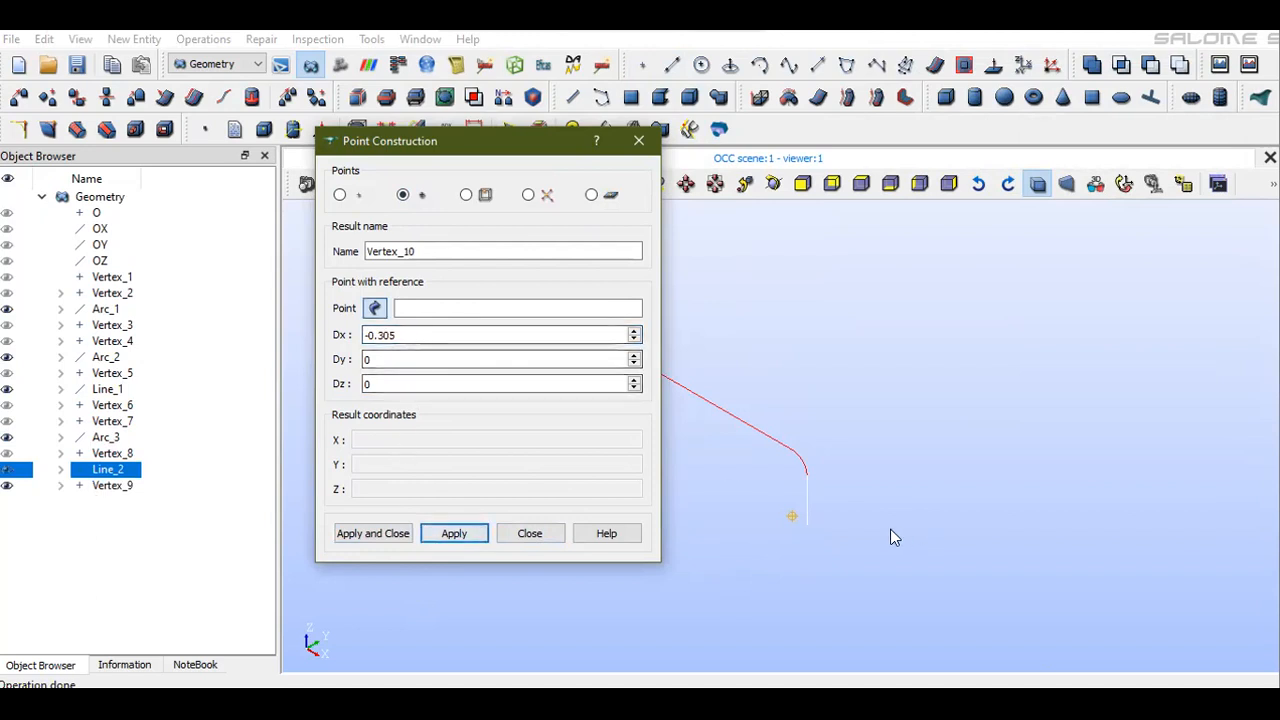
Create a point with reference to Vertex_9, with Dx 0 and Dz -0.305, and close Point Construction
{"action": "left_click", "coordinate": [791, 516]}
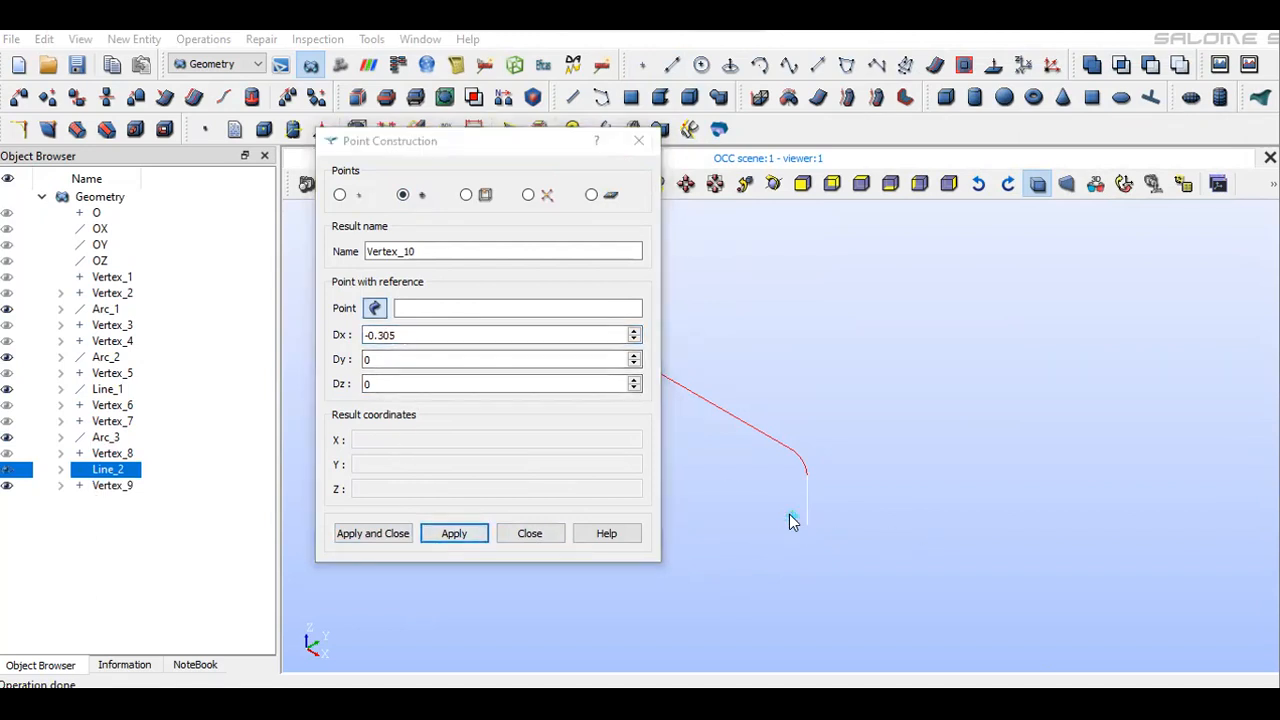
{"action": "double_click", "coordinate": [409, 337]}
{"action": "type", "text": "0"}
{"action": "key", "text": "Tab"}
{"action": "key", "text": "Tab"}
{"action": "type", "text": "-0.305"}
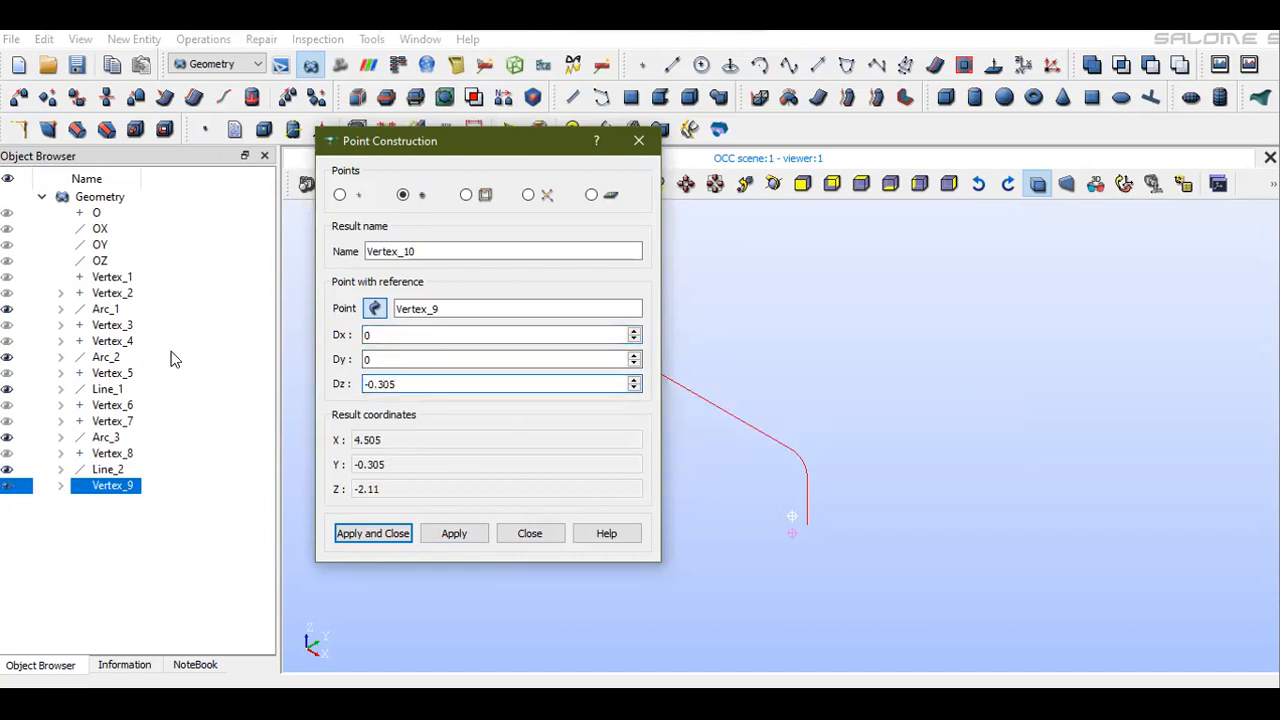
{"action": "left_click", "coordinate": [368, 534]}
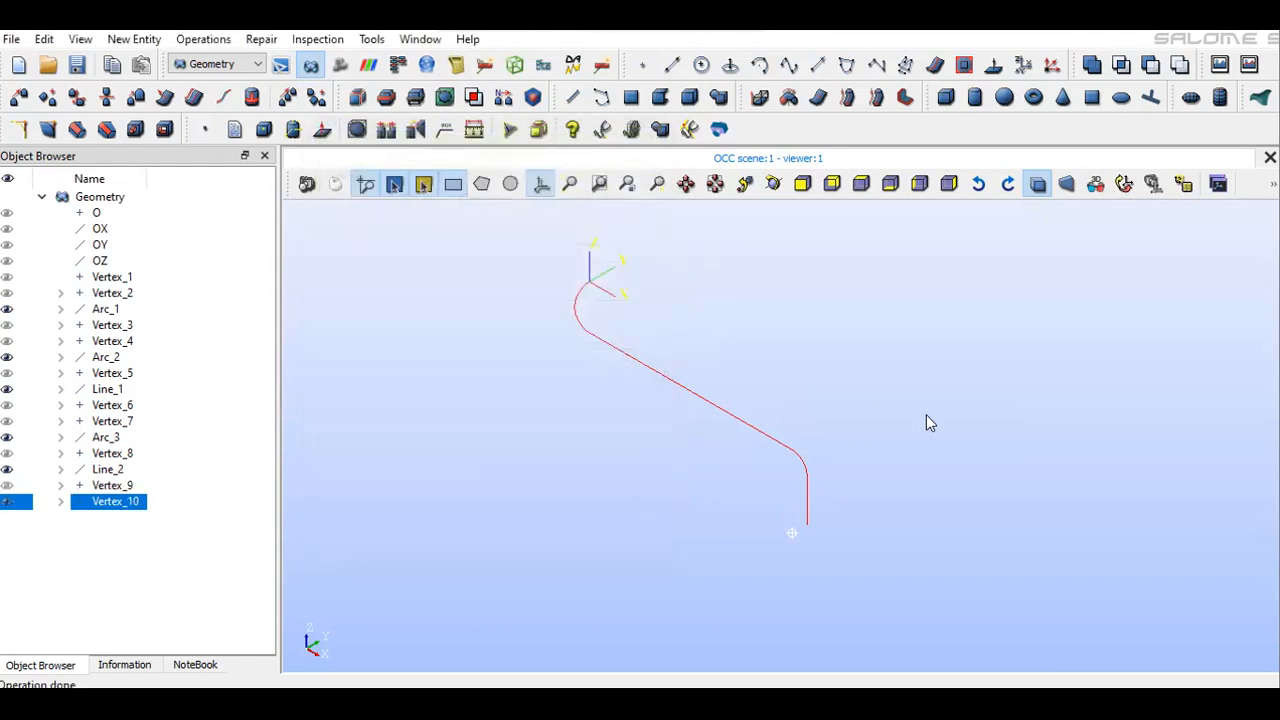
Show Vertex_9 and create a centre-based arc around it from the vertical line's lower end to Vertex_10
{"action": "left_click", "coordinate": [9, 487]}
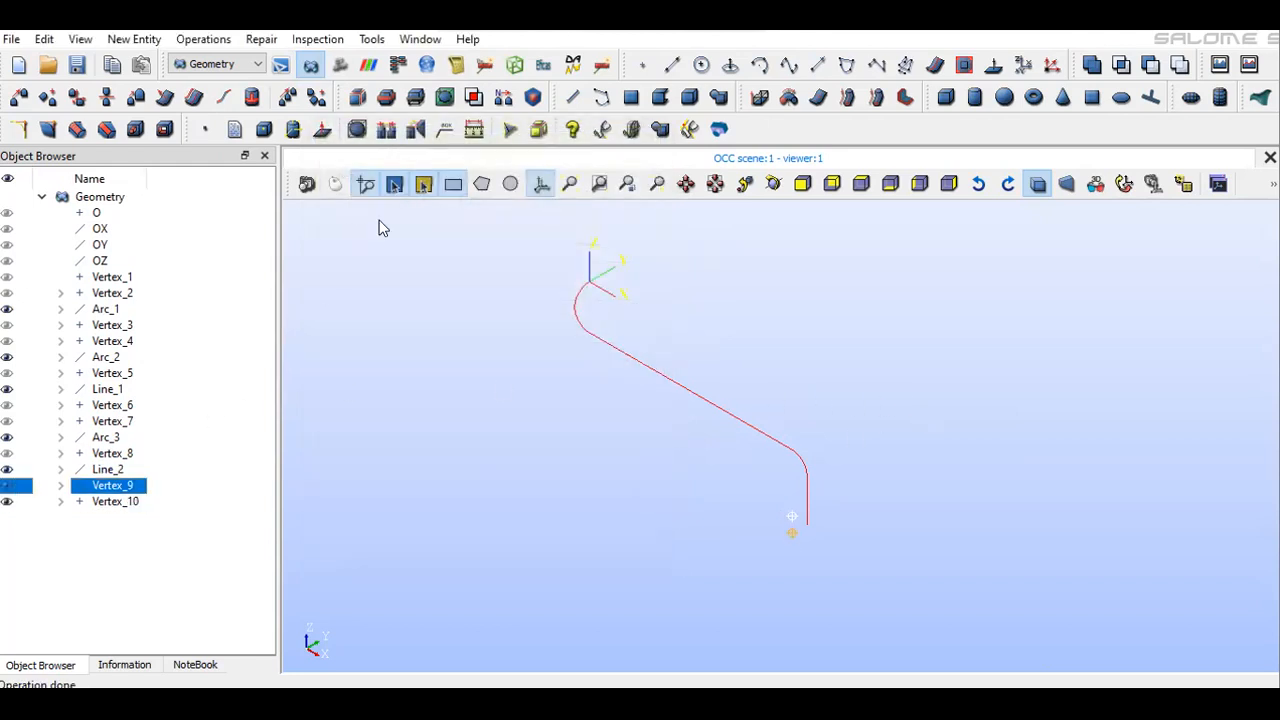
{"action": "left_click", "coordinate": [759, 64]}
{"action": "left_click", "coordinate": [610, 258]}
{"action": "left_click_drag", "start_coordinate": [668, 206], "coordinate": [464, 106]}
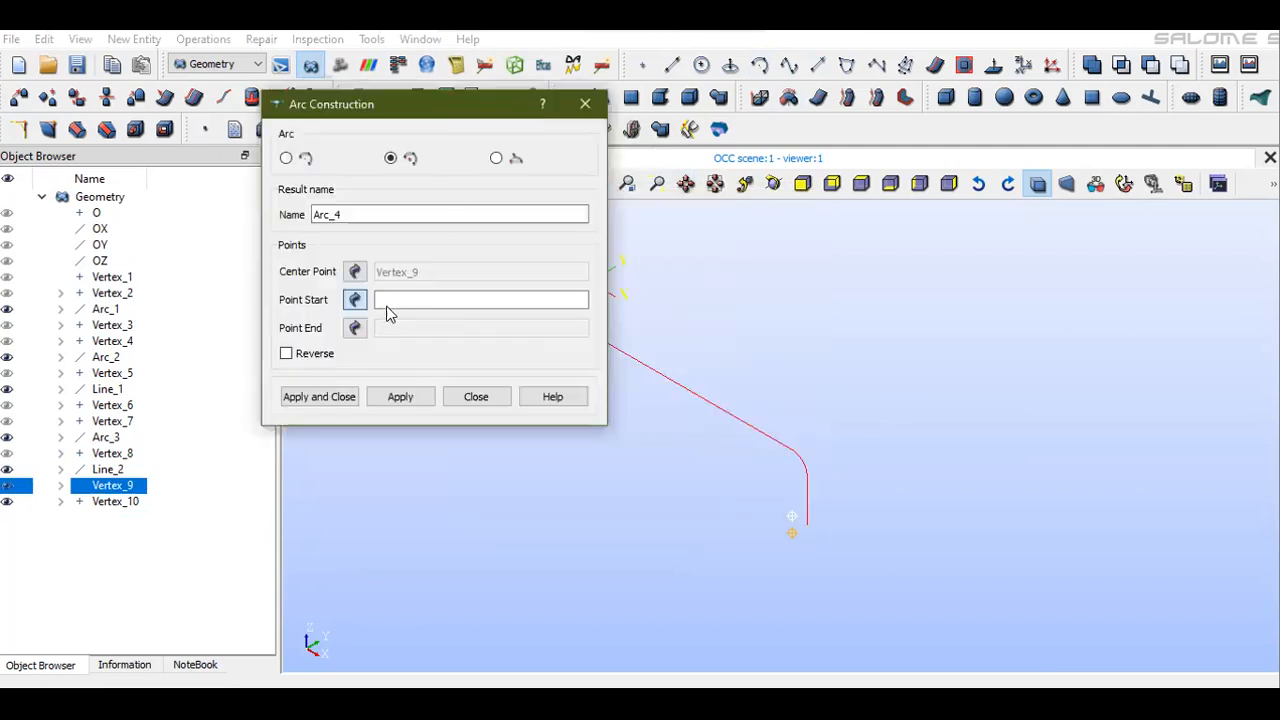
{"action": "left_click", "coordinate": [806, 523]}
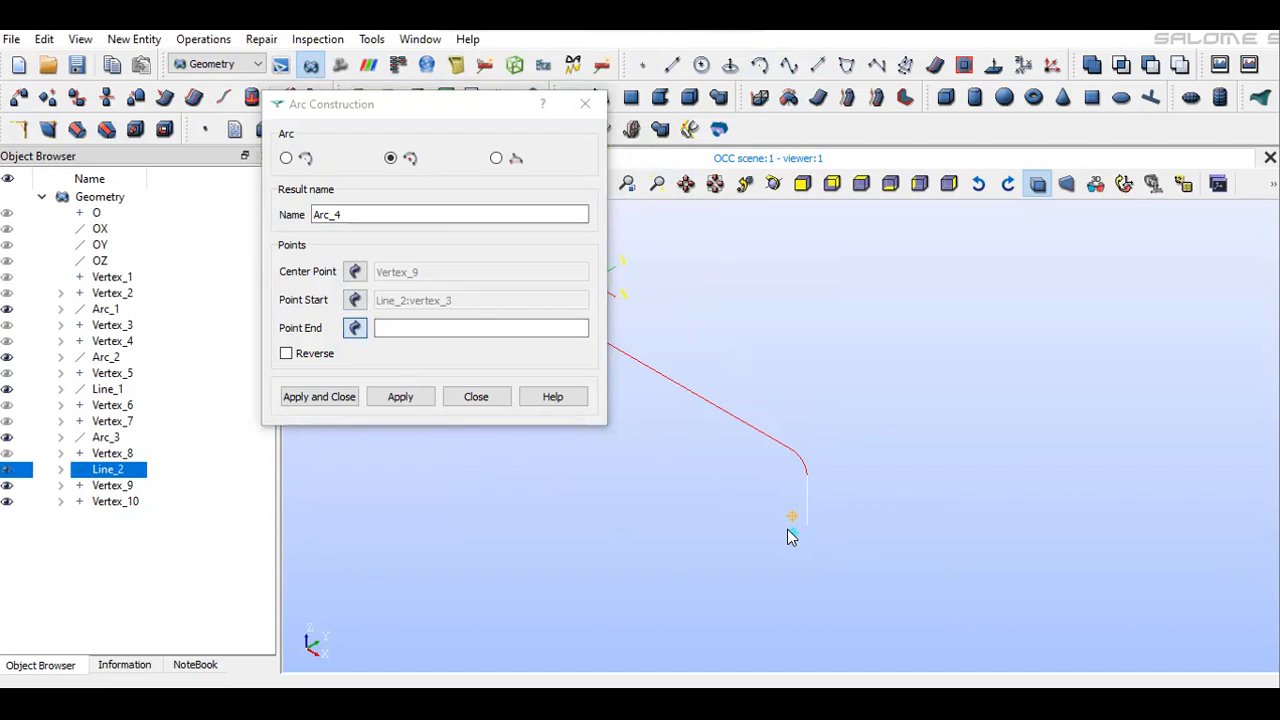
{"action": "left_click", "coordinate": [791, 530]}
{"action": "left_click", "coordinate": [322, 398]}
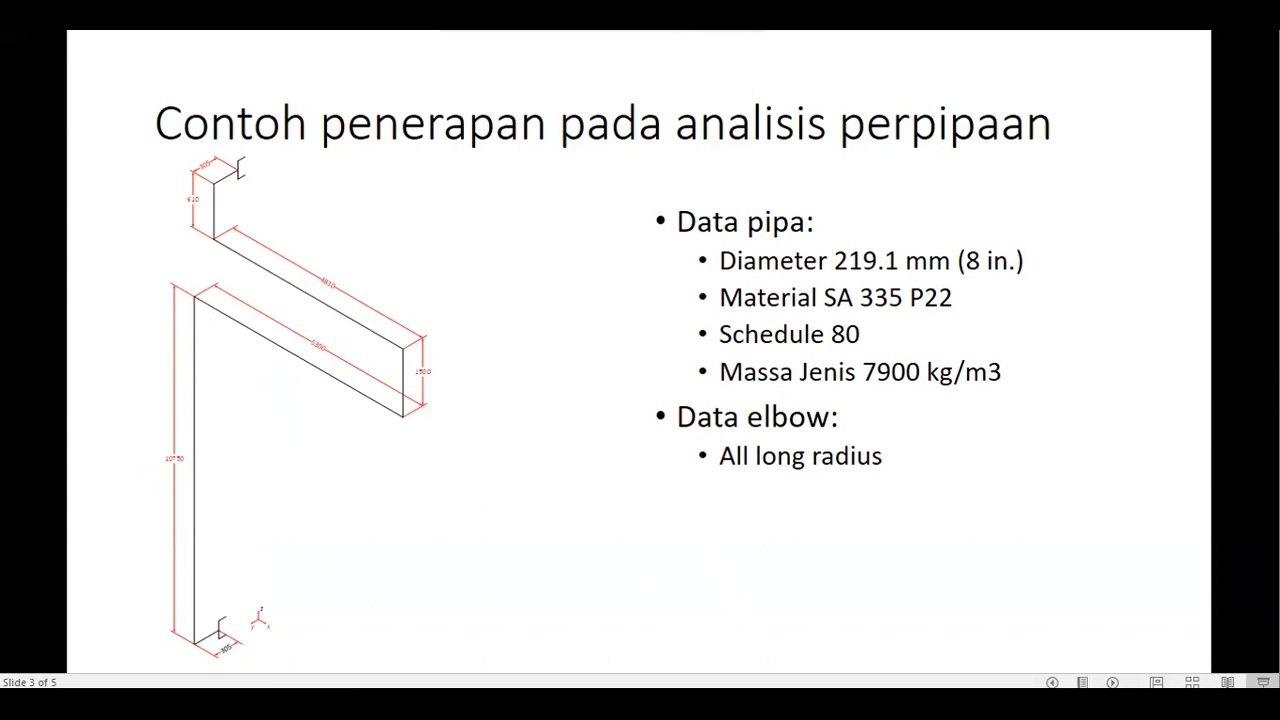
Switch to Calculator and subtract 610 from the 5300 pipe length on the slide
{"action": "left_click", "coordinate": [704, 704]}
{"action": "left_click", "coordinate": [576, 331]}
{"action": "left_click", "coordinate": [514, 480]}
{"action": "left_click", "coordinate": [573, 517]}
{"action": "left_click", "coordinate": [508, 552]}
{"action": "left_click", "coordinate": [508, 552]}
{"action": "left_click", "coordinate": [632, 482]}
{"action": "left_click", "coordinate": [573, 482]}
{"action": "left_click", "coordinate": [459, 514]}
{"action": "left_click", "coordinate": [514, 554]}
{"action": "left_click", "coordinate": [620, 562]}
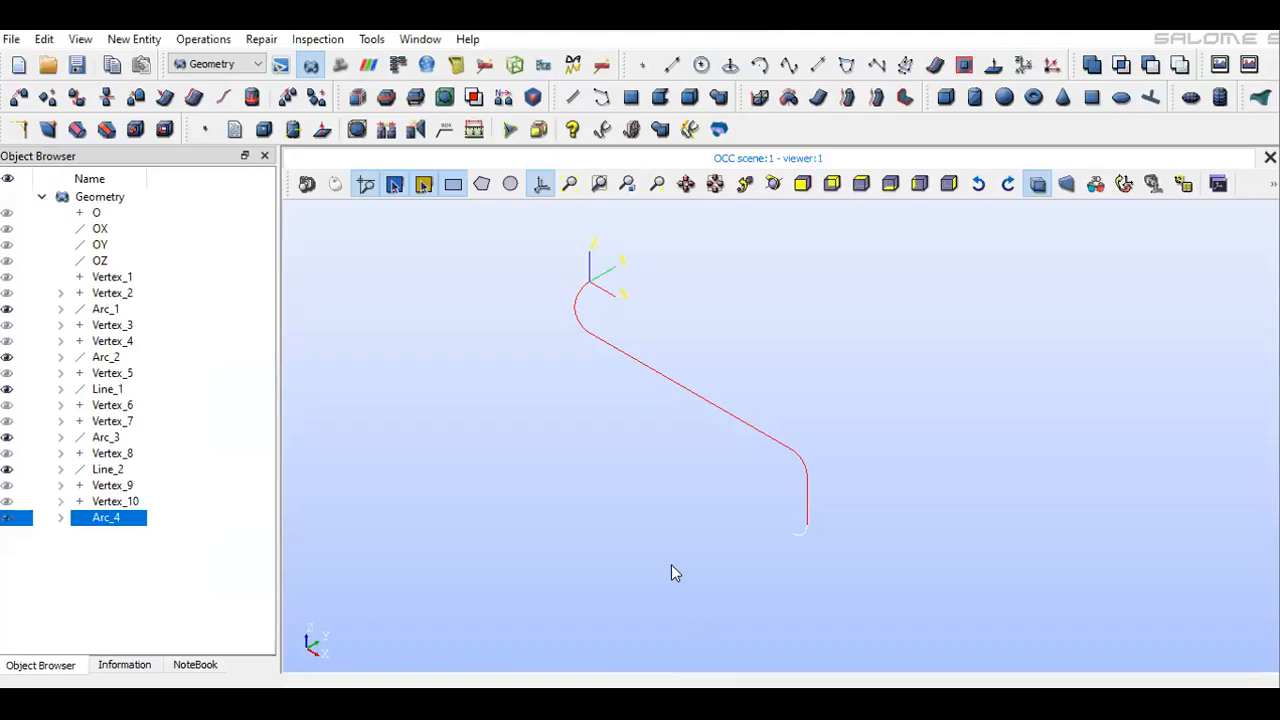
Create a point with reference to the fourth arc's free end, offset by Dx -4.69, and close Point Construction
{"action": "left_click", "coordinate": [642, 64]}
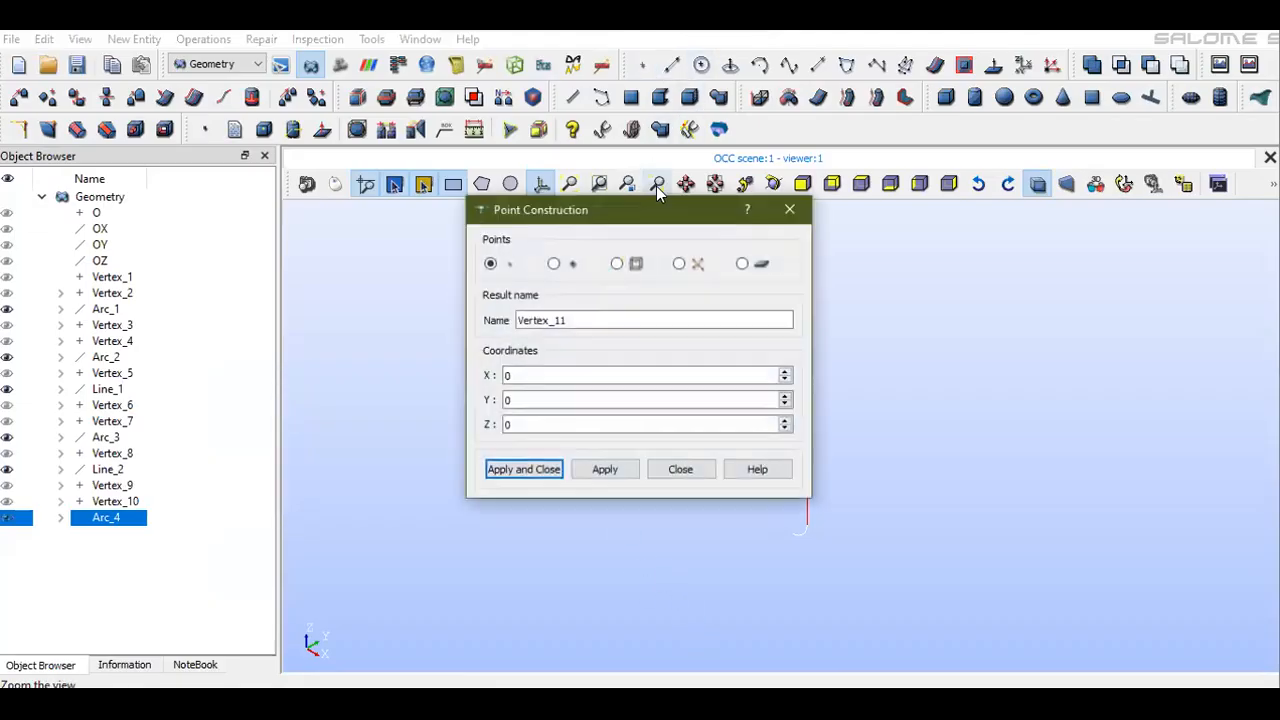
{"action": "left_click_drag", "start_coordinate": [626, 208], "coordinate": [401, 152]}
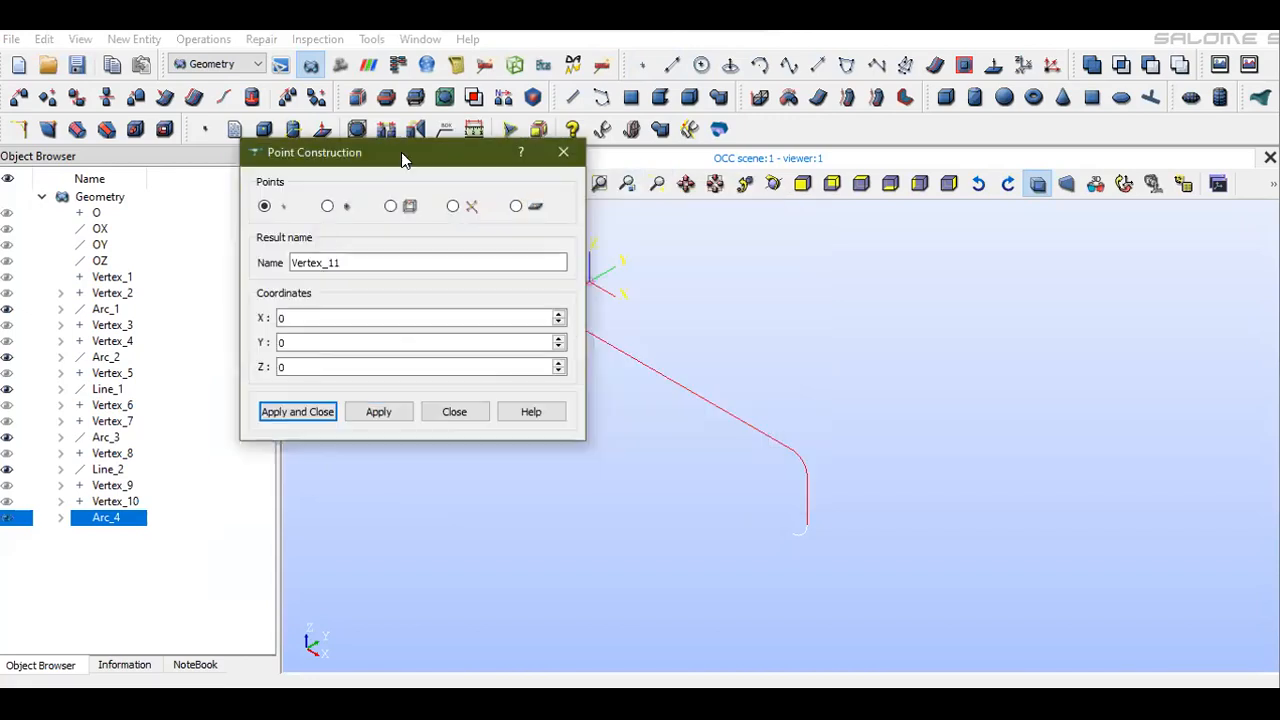
{"action": "left_click", "coordinate": [336, 208]}
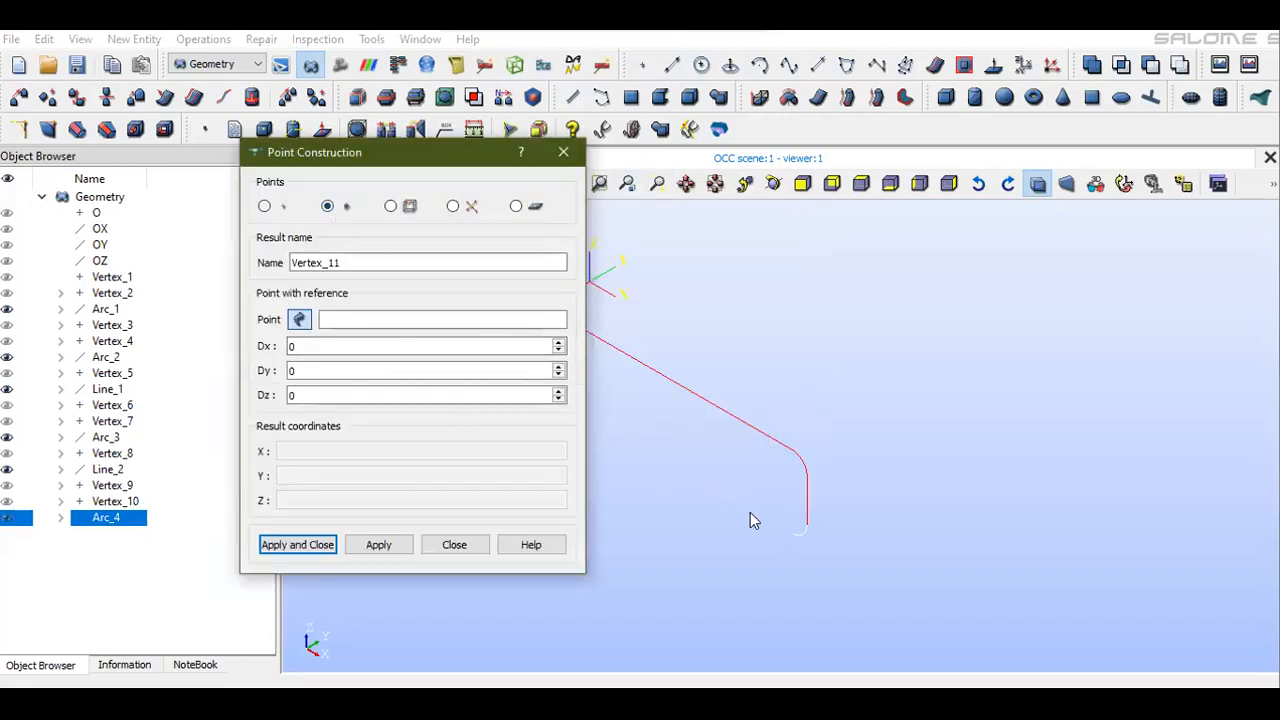
{"action": "left_click", "coordinate": [792, 541]}
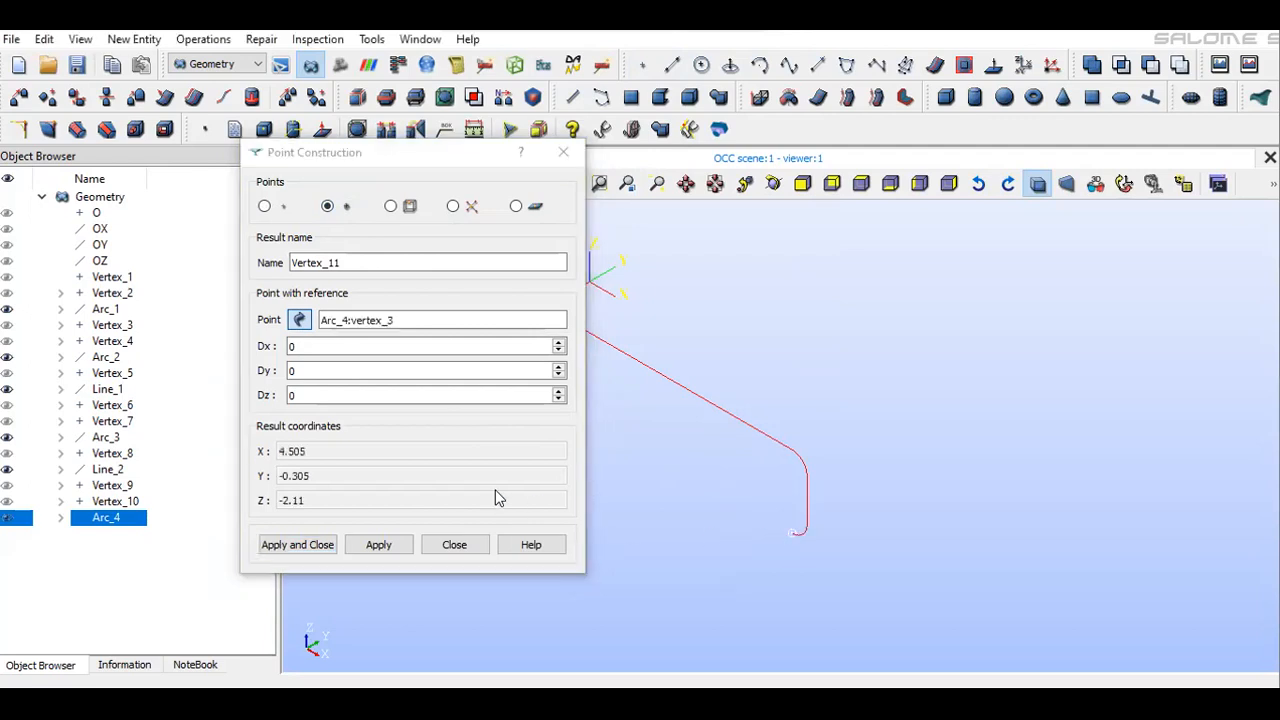
{"action": "double_click", "coordinate": [349, 346]}
{"action": "type", "text": "-"}
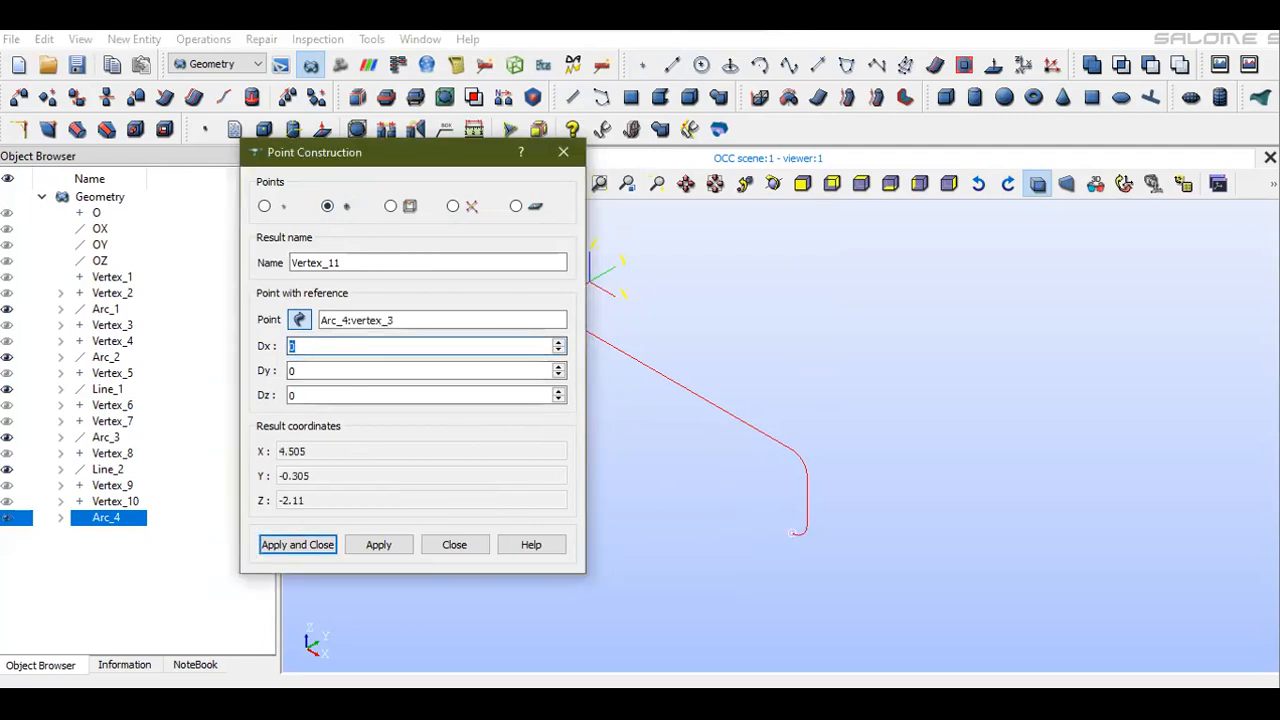
{"action": "type", "text": "4.69"}
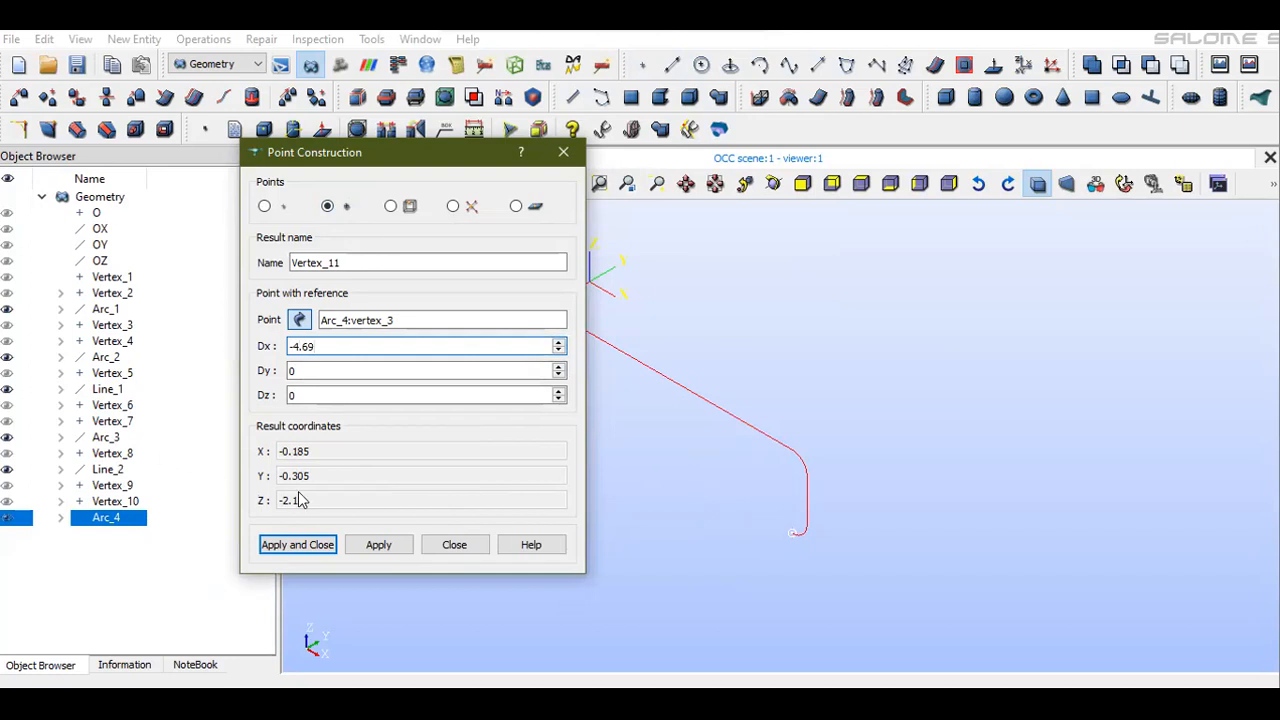
{"action": "left_click", "coordinate": [309, 544]}
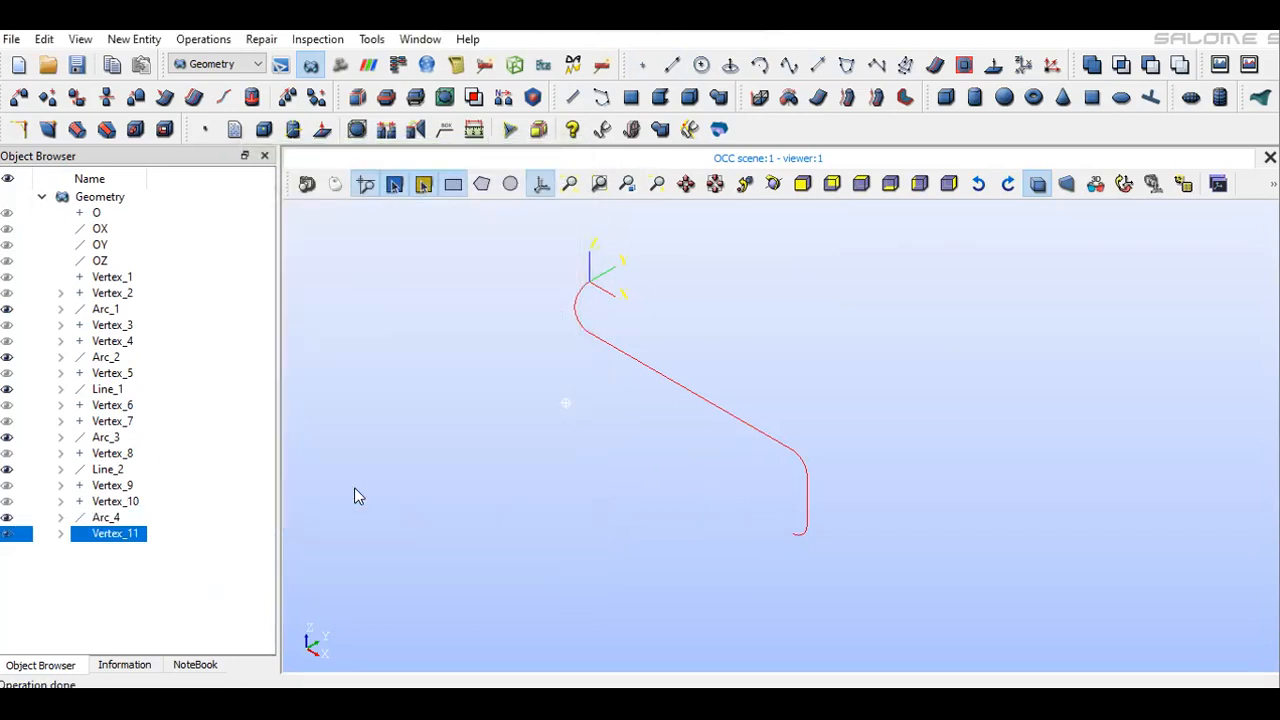
Create a straight line from the fourth arc's free end to Vertex_11
{"action": "left_click", "coordinate": [672, 64]}
{"action": "left_click", "coordinate": [534, 385]}
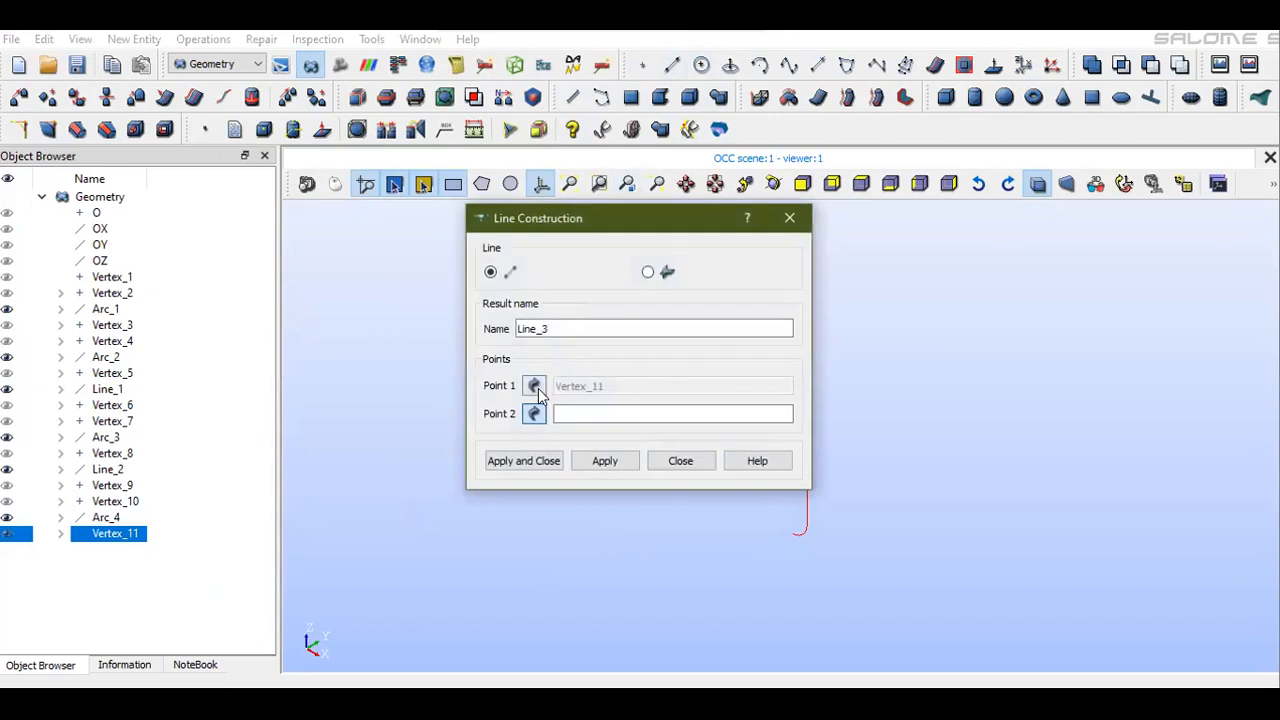
{"action": "left_click", "coordinate": [794, 534]}
{"action": "left_click_drag", "start_coordinate": [600, 218], "coordinate": [237, 40]}
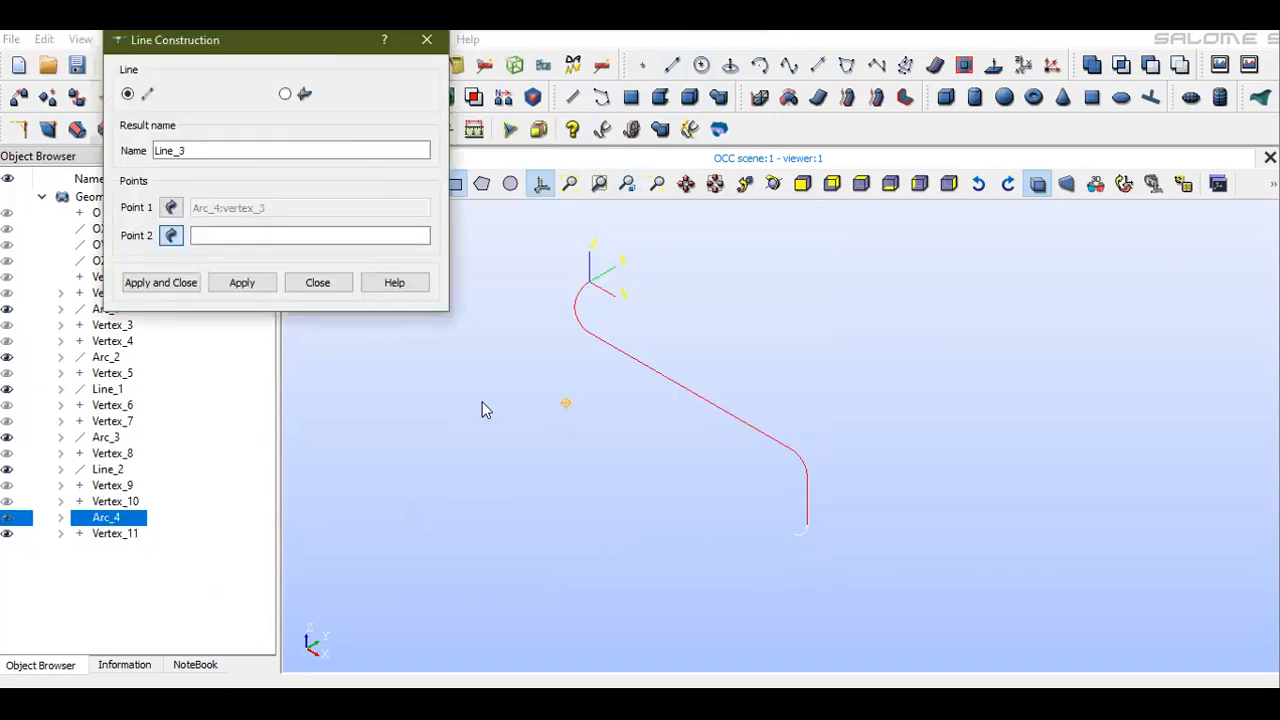
{"action": "left_click", "coordinate": [566, 403]}
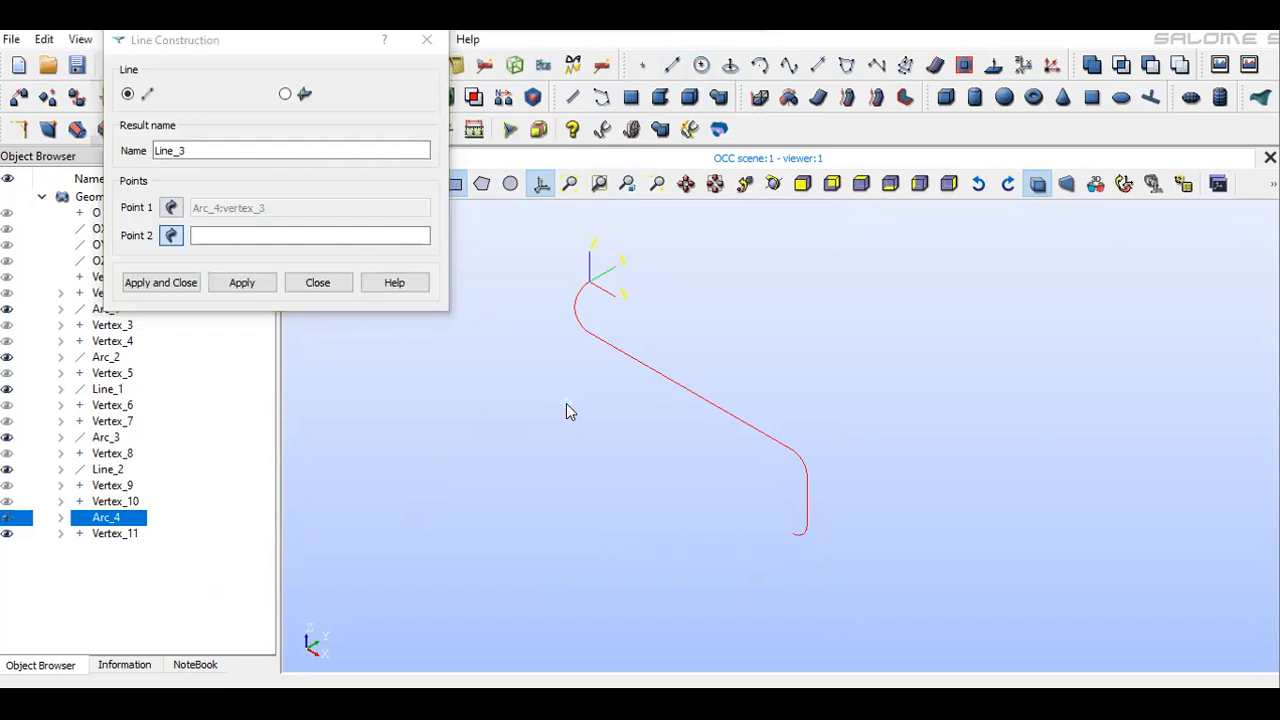
{"action": "left_click", "coordinate": [163, 283]}
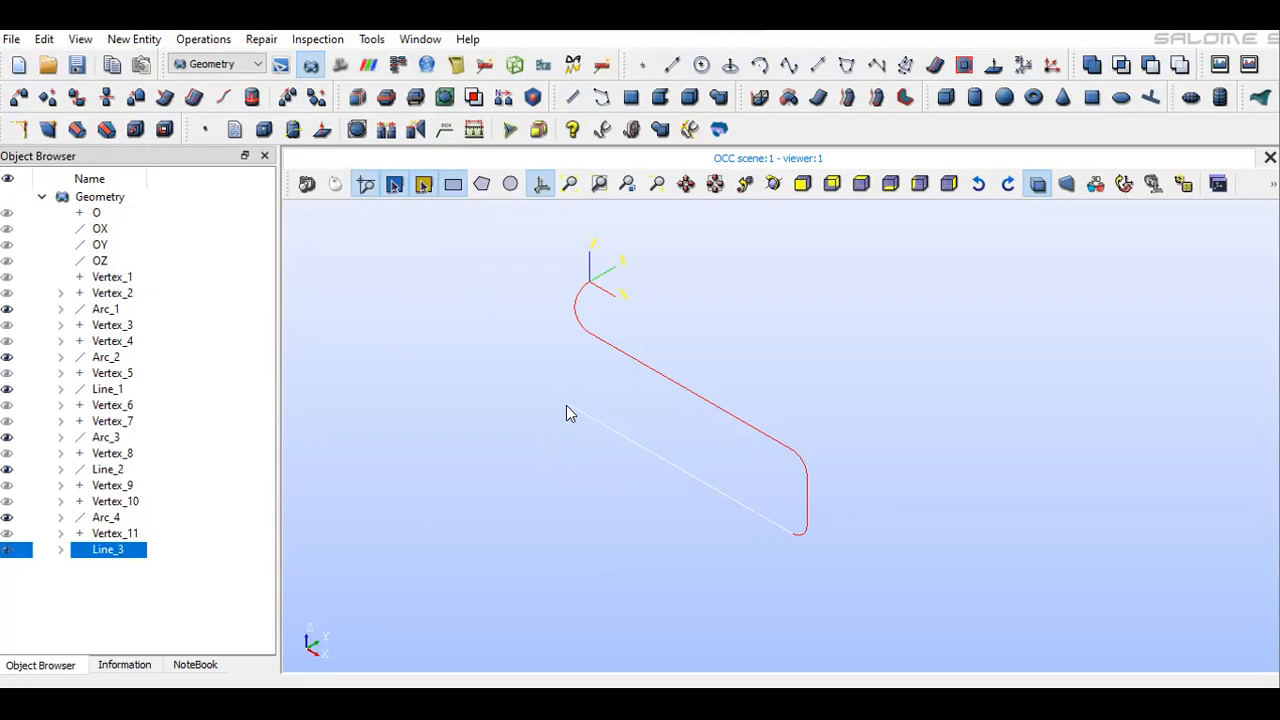
Create a point with reference to the free end of the new lower line, offset by Dz -0.305
{"action": "left_click", "coordinate": [642, 64]}
{"action": "left_click_drag", "start_coordinate": [561, 209], "coordinate": [214, 120]}
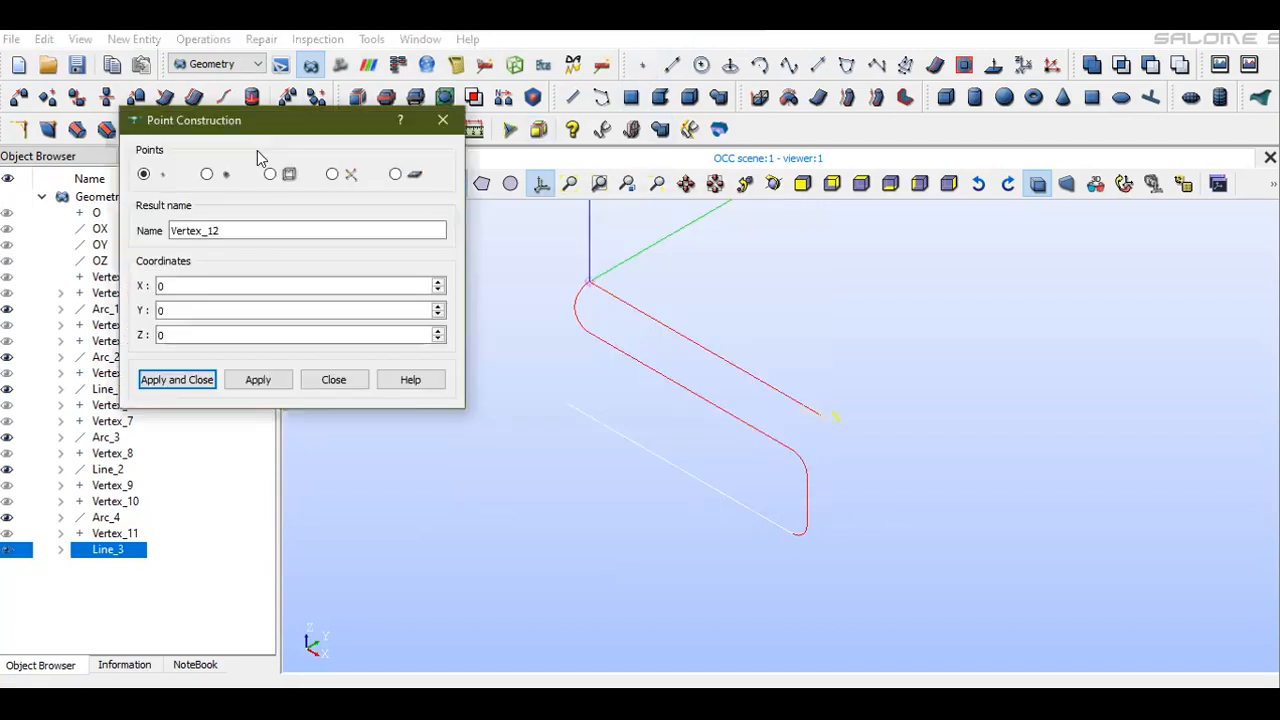
{"action": "left_click", "coordinate": [207, 175]}
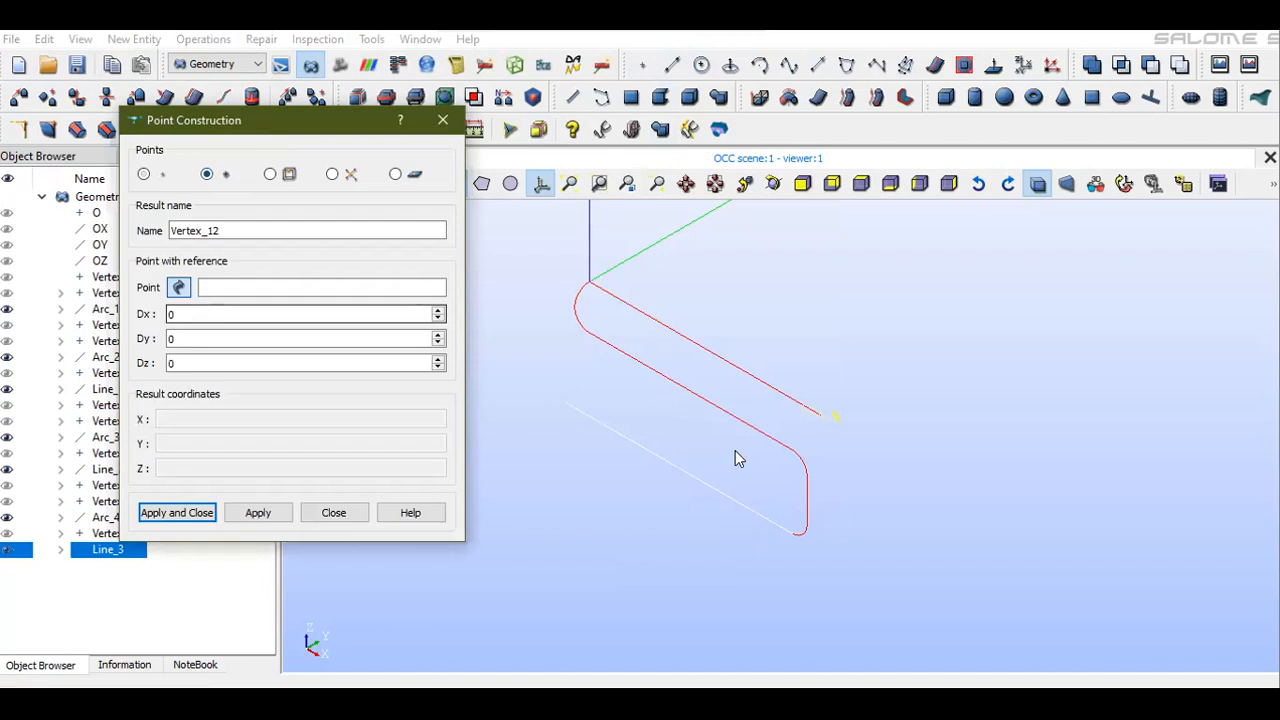
{"action": "left_click", "coordinate": [569, 409]}
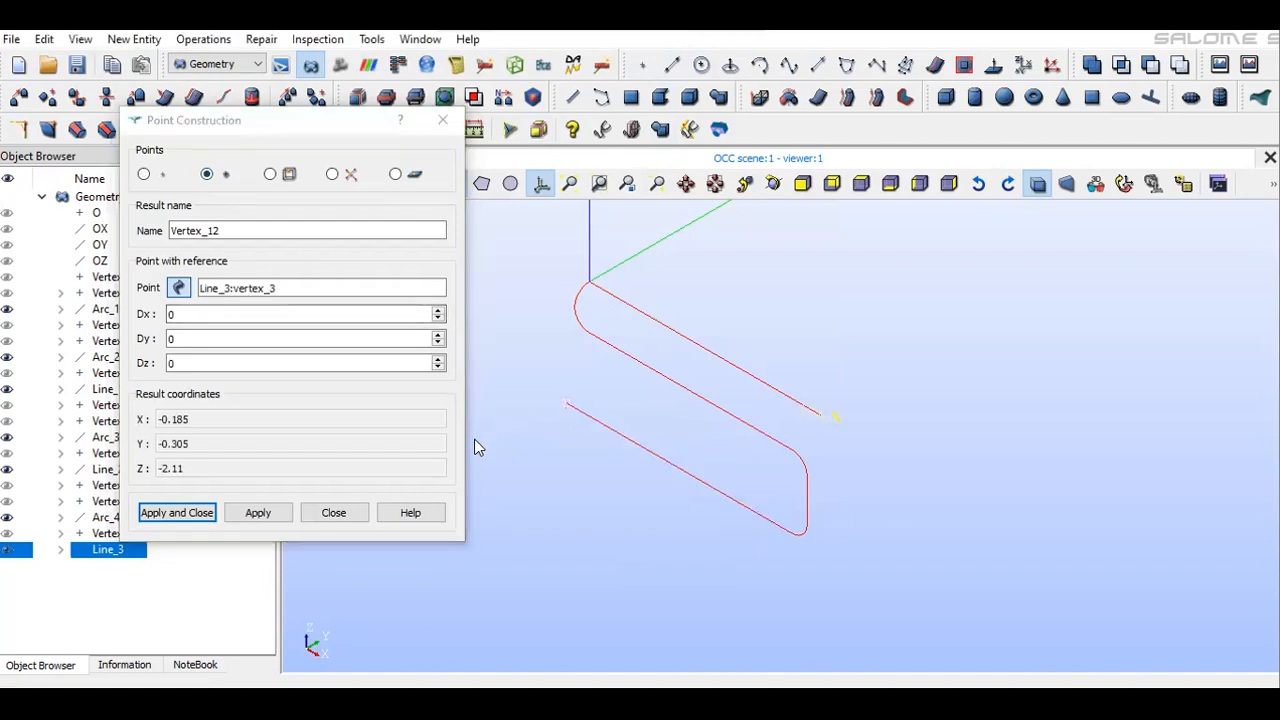
{"action": "double_click", "coordinate": [204, 367]}
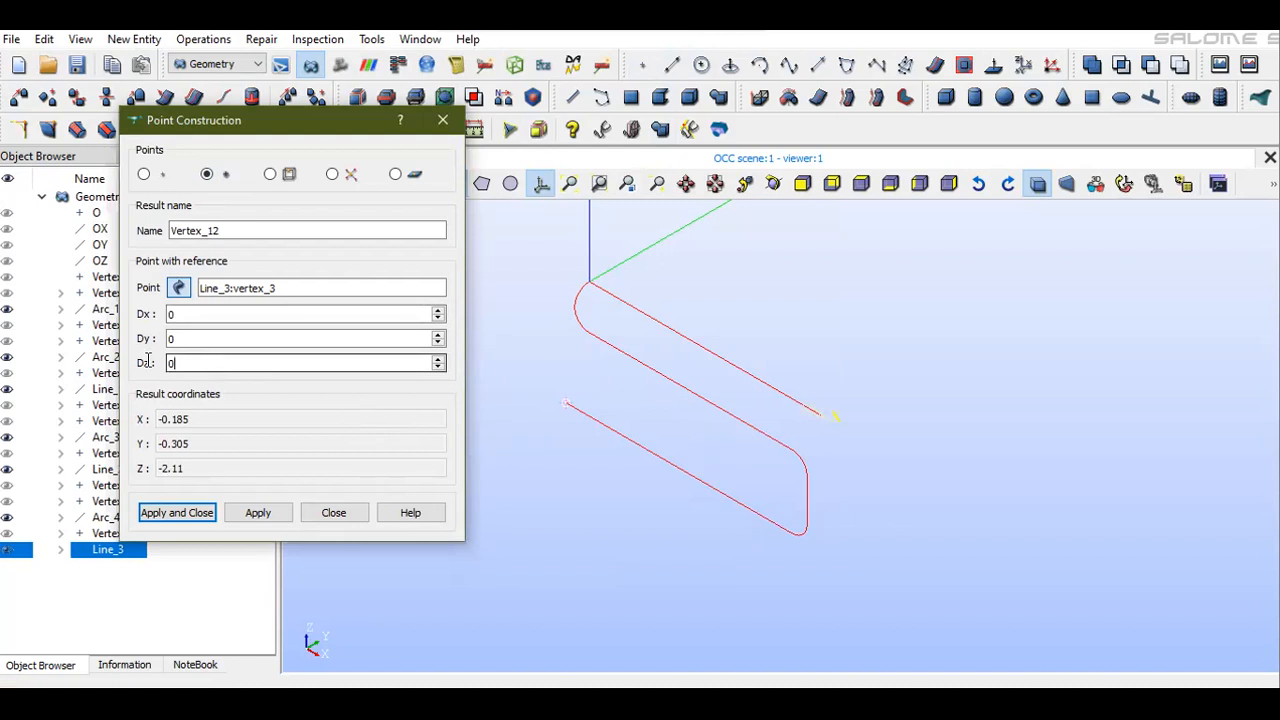
{"action": "type", "text": "-0.305"}
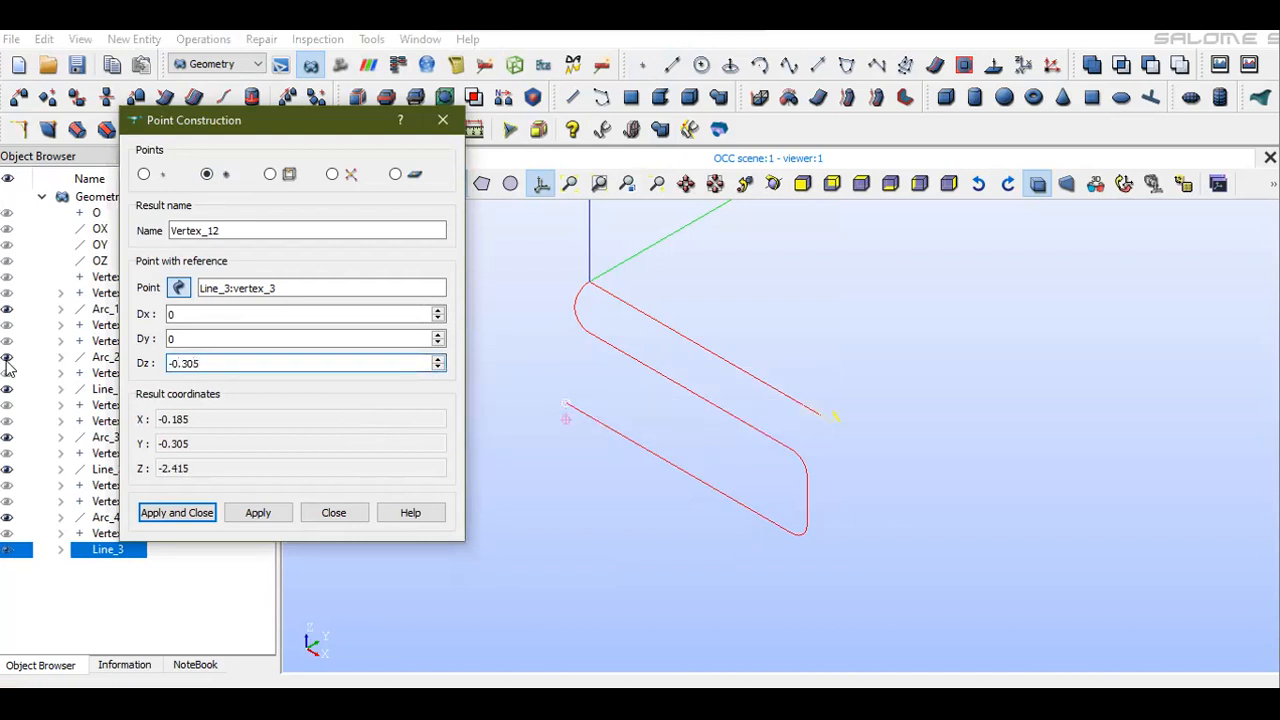
{"action": "left_click", "coordinate": [253, 510]}
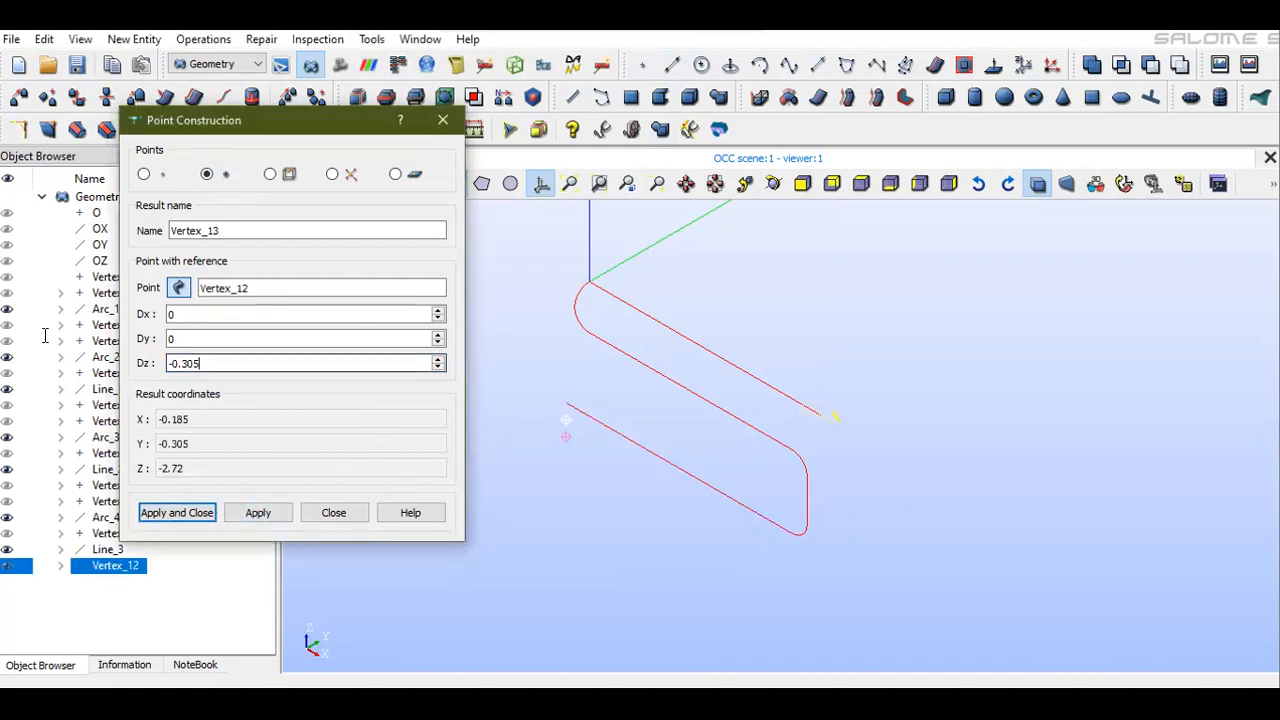
Create a point with reference to Vertex_12, with Dx -0.305 and Dz 0, and close Point Construction
{"action": "key", "text": "ctrl+a"}
{"action": "type", "text": "0"}
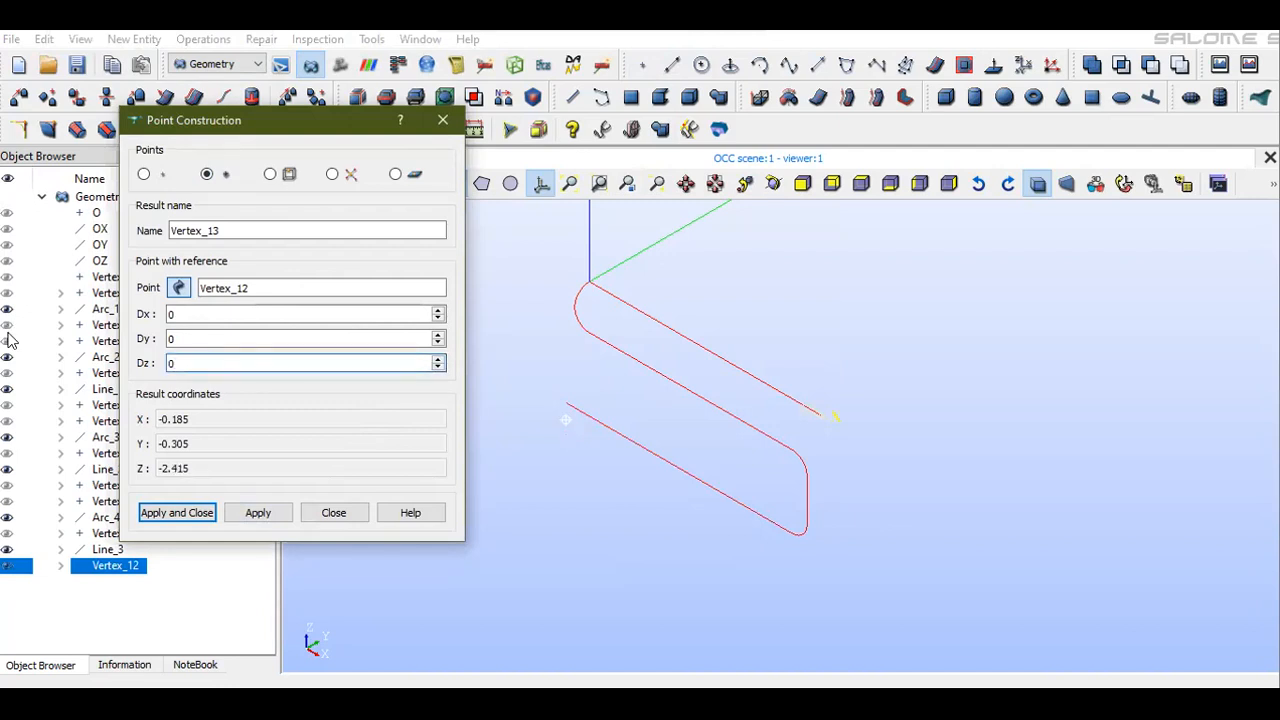
{"action": "left_click", "coordinate": [186, 316]}
{"action": "type", "text": "-0.3"}
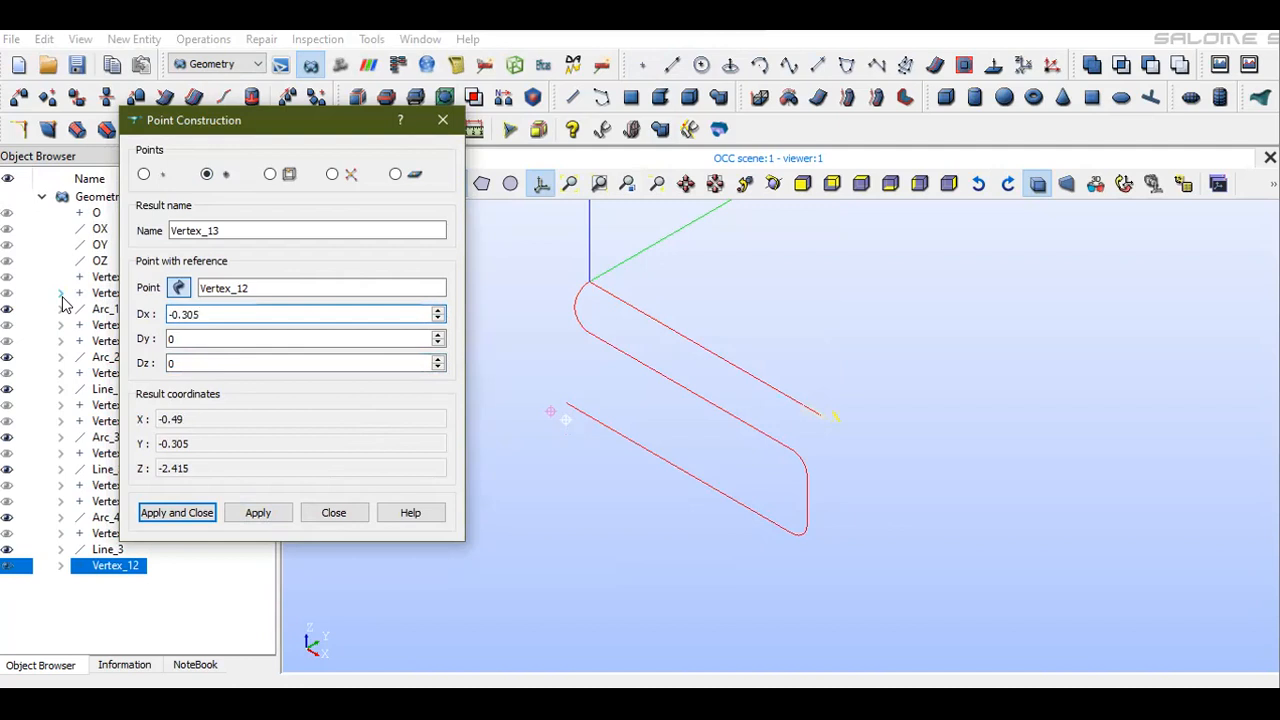
{"action": "type", "text": "05"}
{"action": "left_click", "coordinate": [166, 512]}
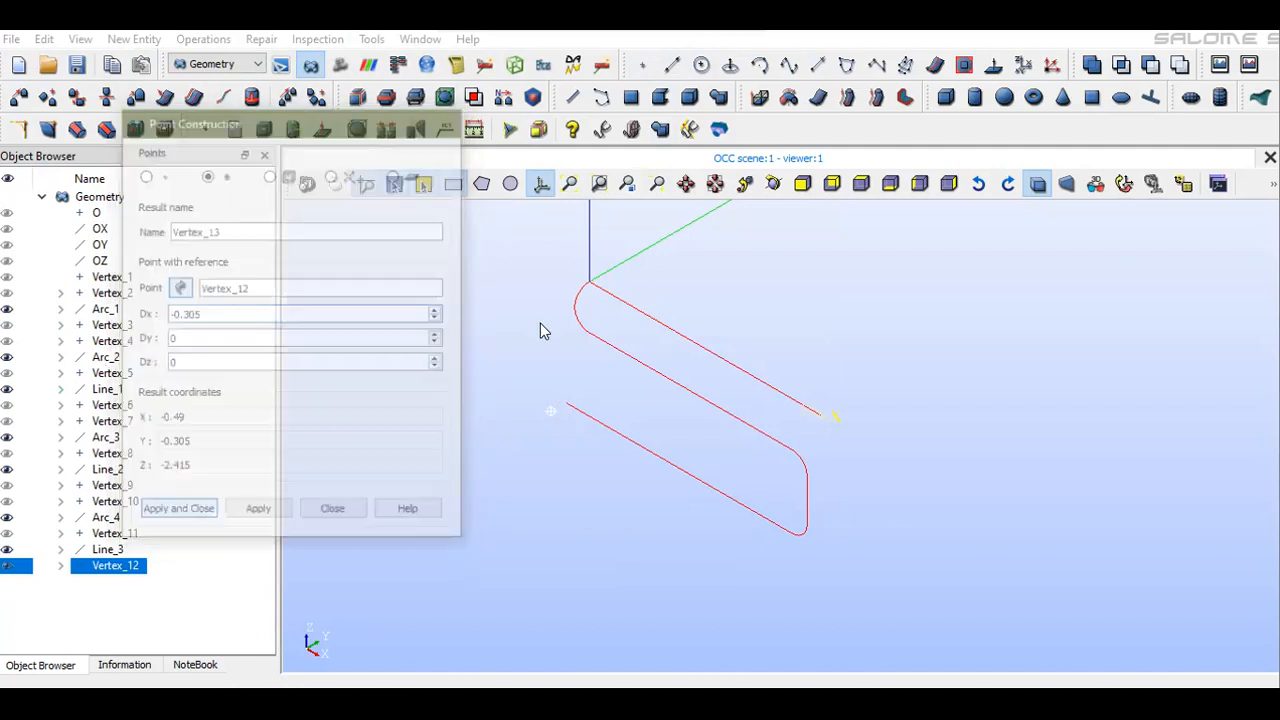
Show Vertex_12 and create a centre-based arc around it from the free end of Line_3 to Vertex_13
{"action": "left_click", "coordinate": [8, 567]}
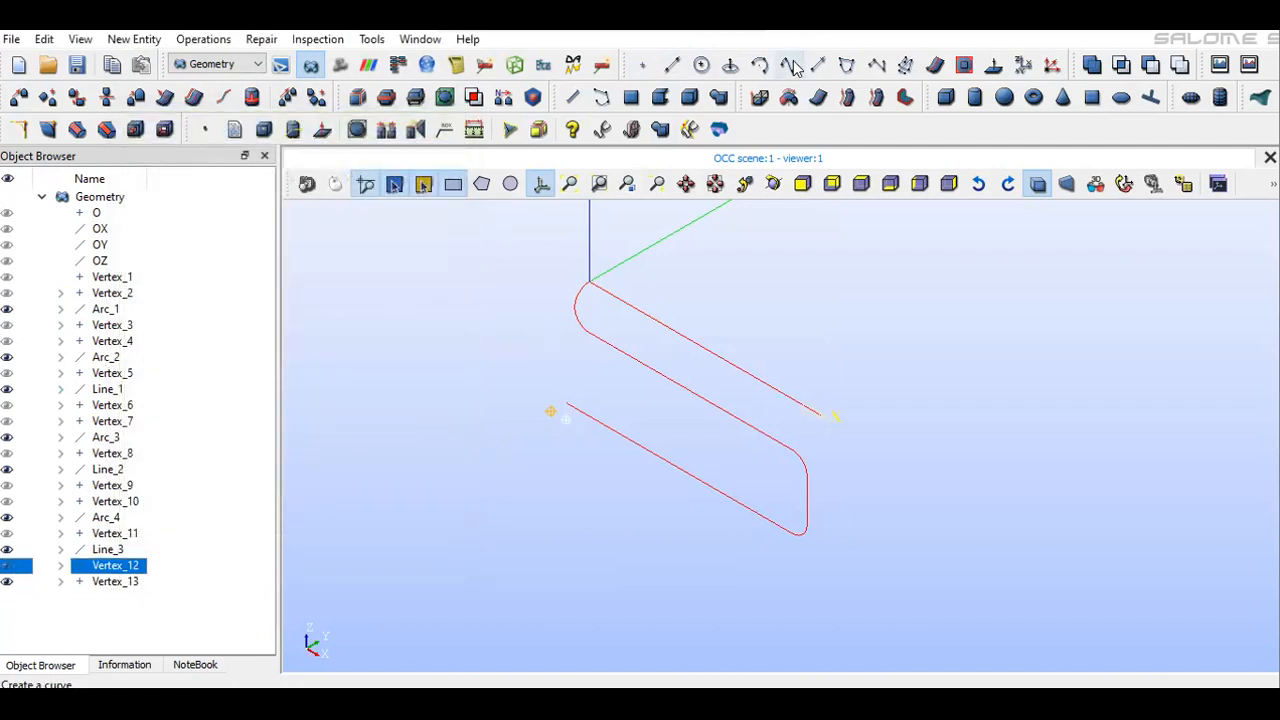
{"action": "left_click", "coordinate": [759, 66]}
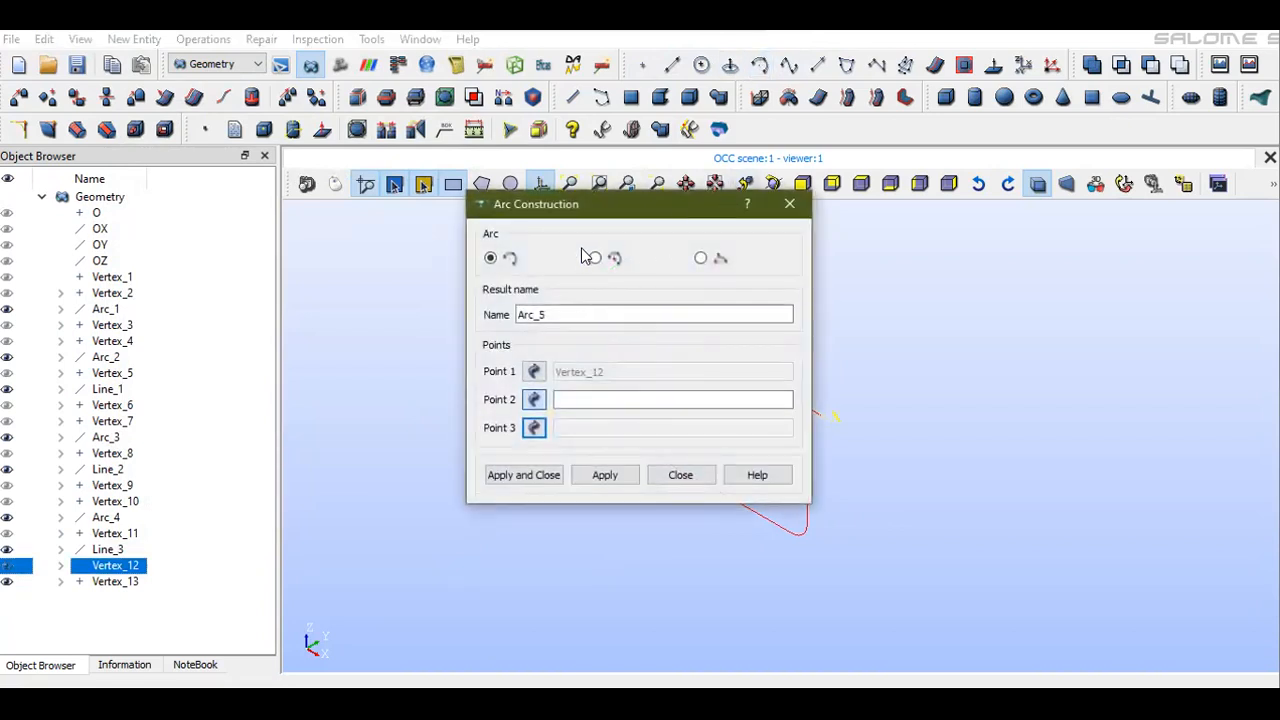
{"action": "left_click", "coordinate": [595, 259]}
{"action": "left_click_drag", "start_coordinate": [639, 206], "coordinate": [952, 173]}
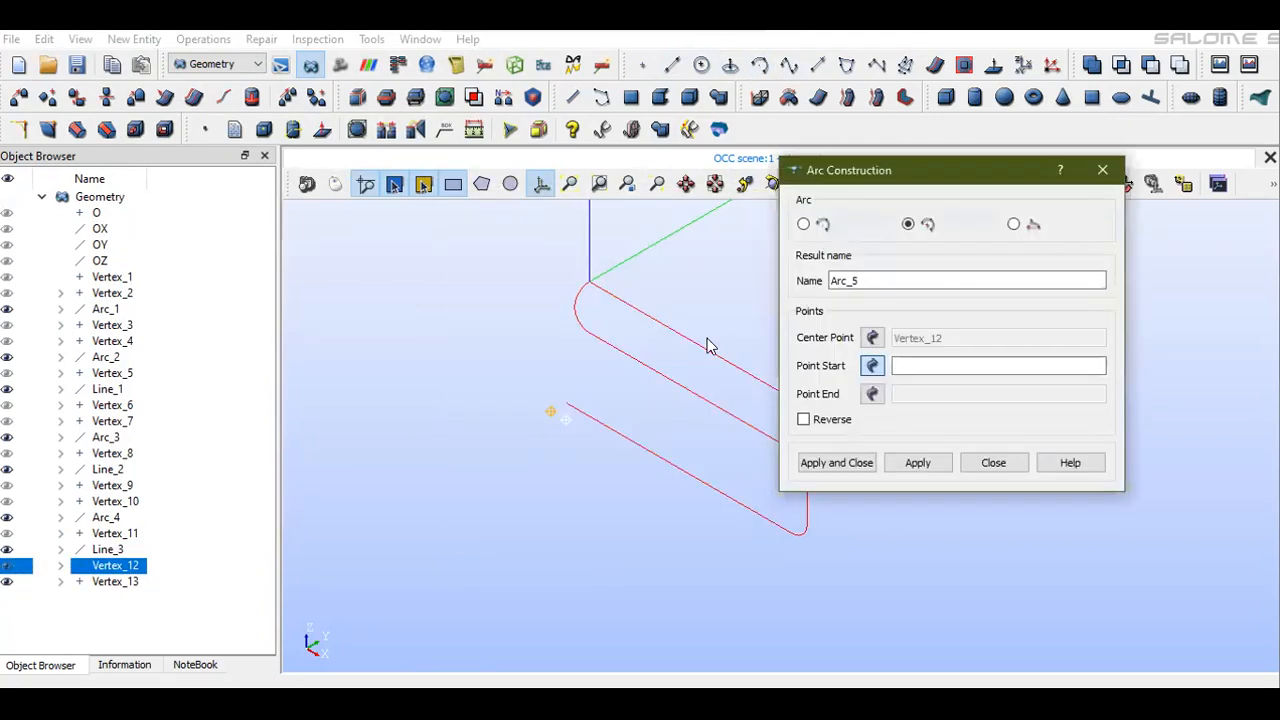
{"action": "left_click", "coordinate": [566, 402]}
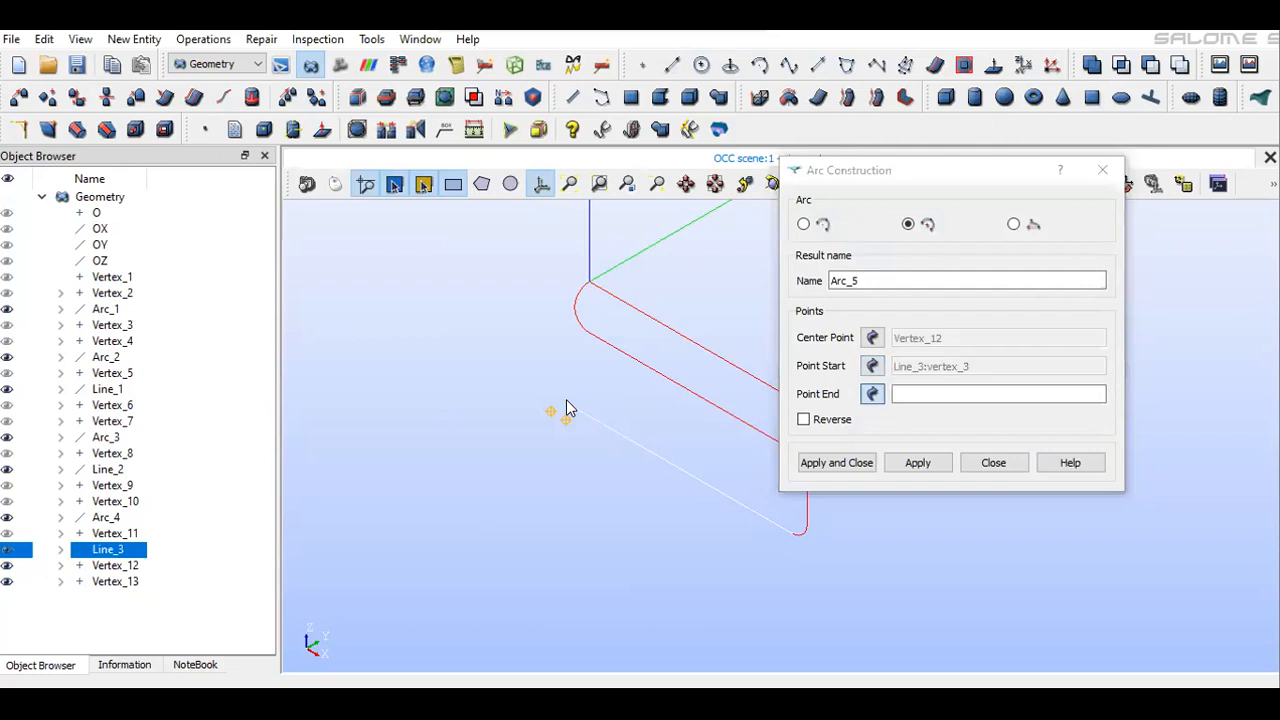
{"action": "left_click", "coordinate": [550, 413]}
{"action": "left_click", "coordinate": [815, 462]}
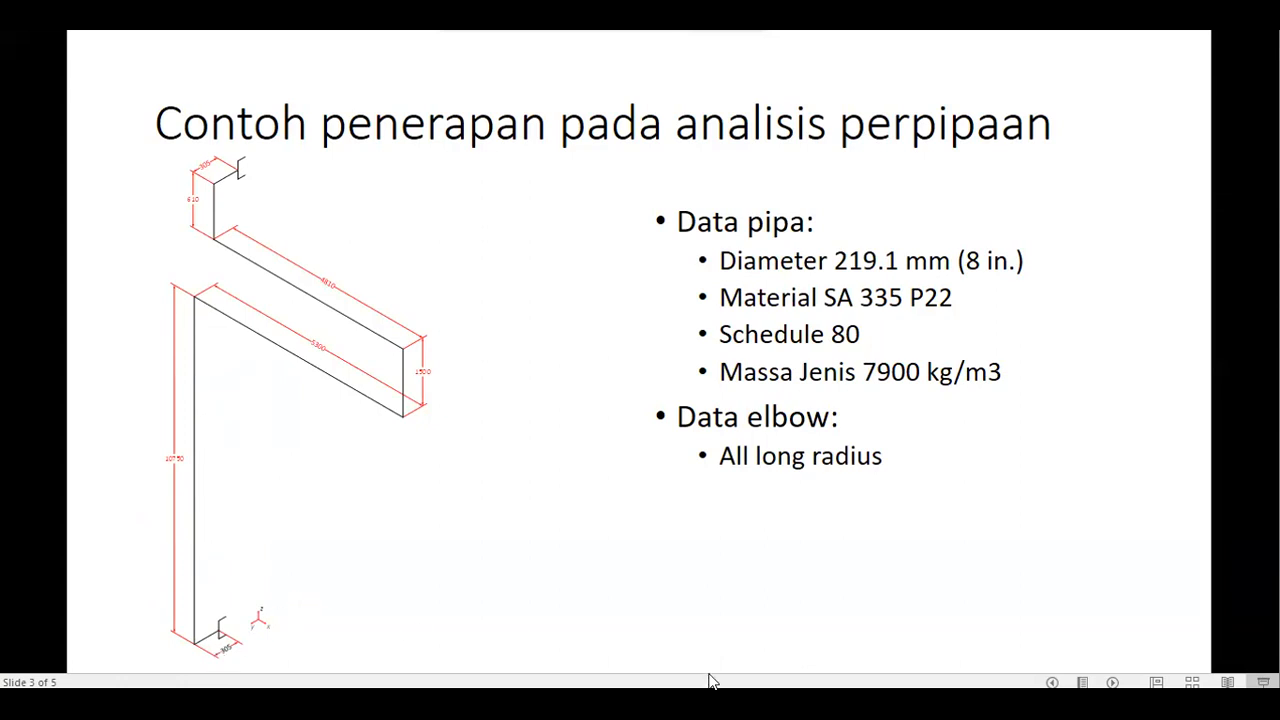
Switch to Calculator and subtract 610 from the 10750 vertical pipe length on the slide
{"action": "left_click", "coordinate": [772, 702]}
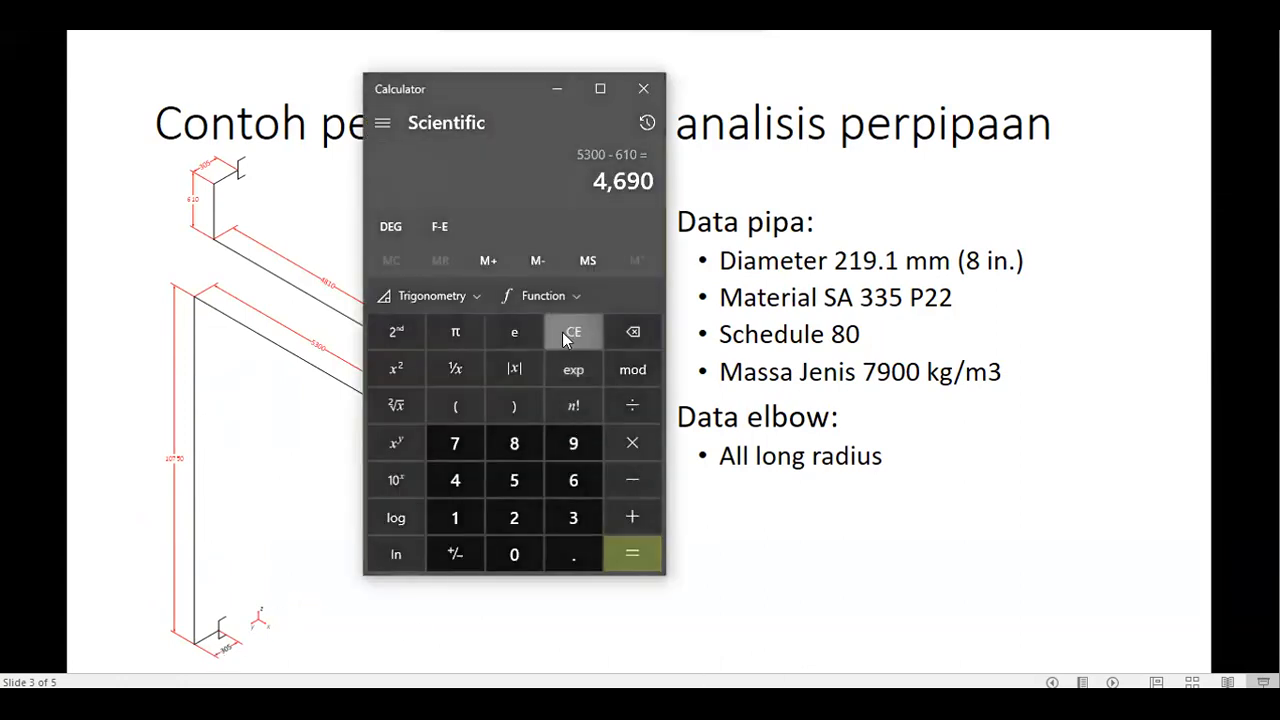
{"action": "left_click", "coordinate": [566, 338]}
{"action": "left_click", "coordinate": [455, 512]}
{"action": "left_click", "coordinate": [531, 560]}
{"action": "left_click", "coordinate": [458, 444]}
{"action": "left_click", "coordinate": [512, 478]}
{"action": "left_click", "coordinate": [512, 553]}
{"action": "left_click", "coordinate": [628, 478]}
{"action": "left_click", "coordinate": [572, 478]}
{"action": "left_click", "coordinate": [456, 517]}
{"action": "left_click", "coordinate": [514, 553]}
{"action": "left_click", "coordinate": [630, 556]}
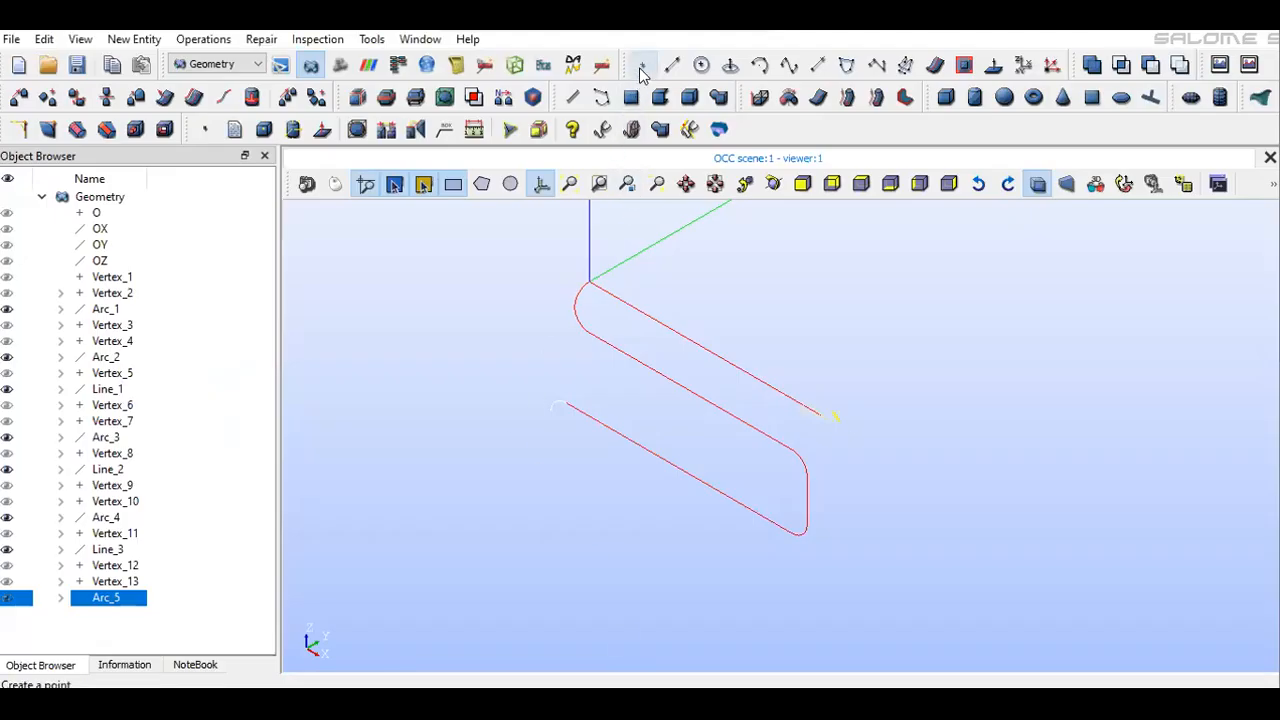
Create a point with reference to the free end of Arc_5, offset by Dz -10.14 as computed in Calculator, and close Point Construction
{"action": "left_click", "coordinate": [641, 70]}
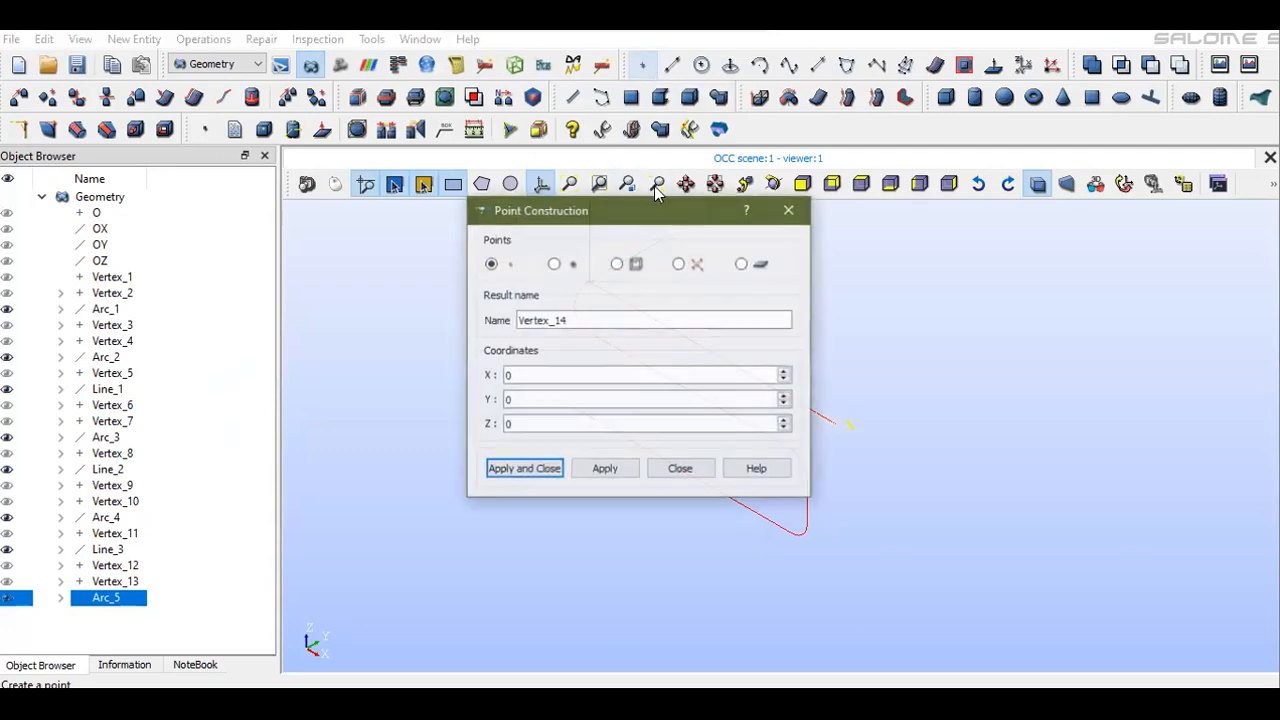
{"action": "left_click", "coordinate": [553, 264]}
{"action": "left_click_drag", "start_coordinate": [604, 214], "coordinate": [286, 64]}
{"action": "left_click", "coordinate": [553, 412]}
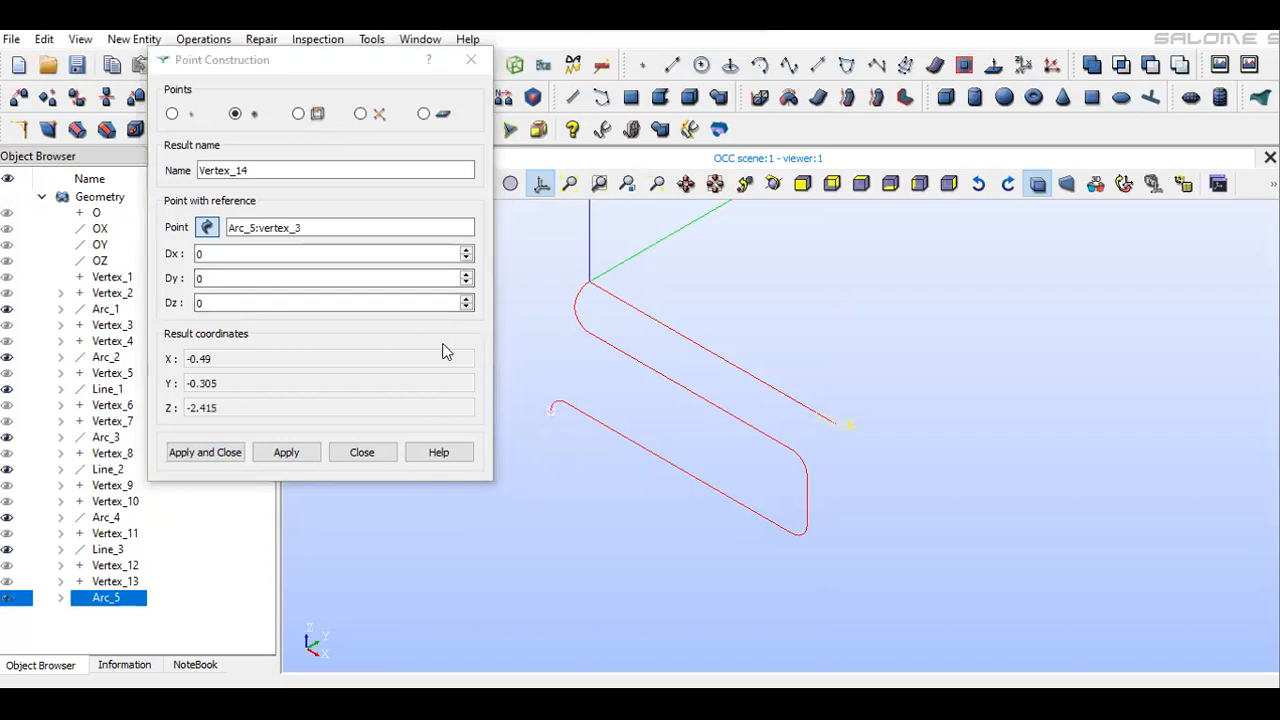
{"action": "double_click", "coordinate": [200, 302]}
{"action": "type", "text": "-10."}
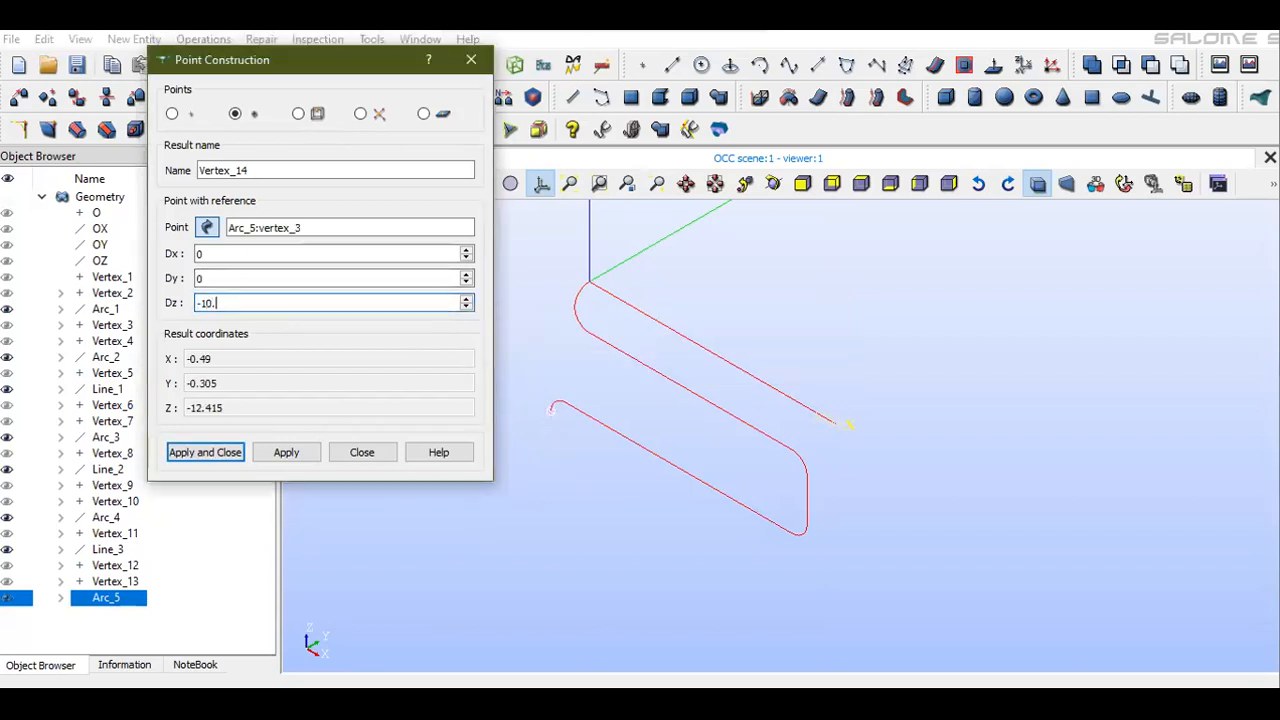
{"action": "left_click", "coordinate": [612, 700]}
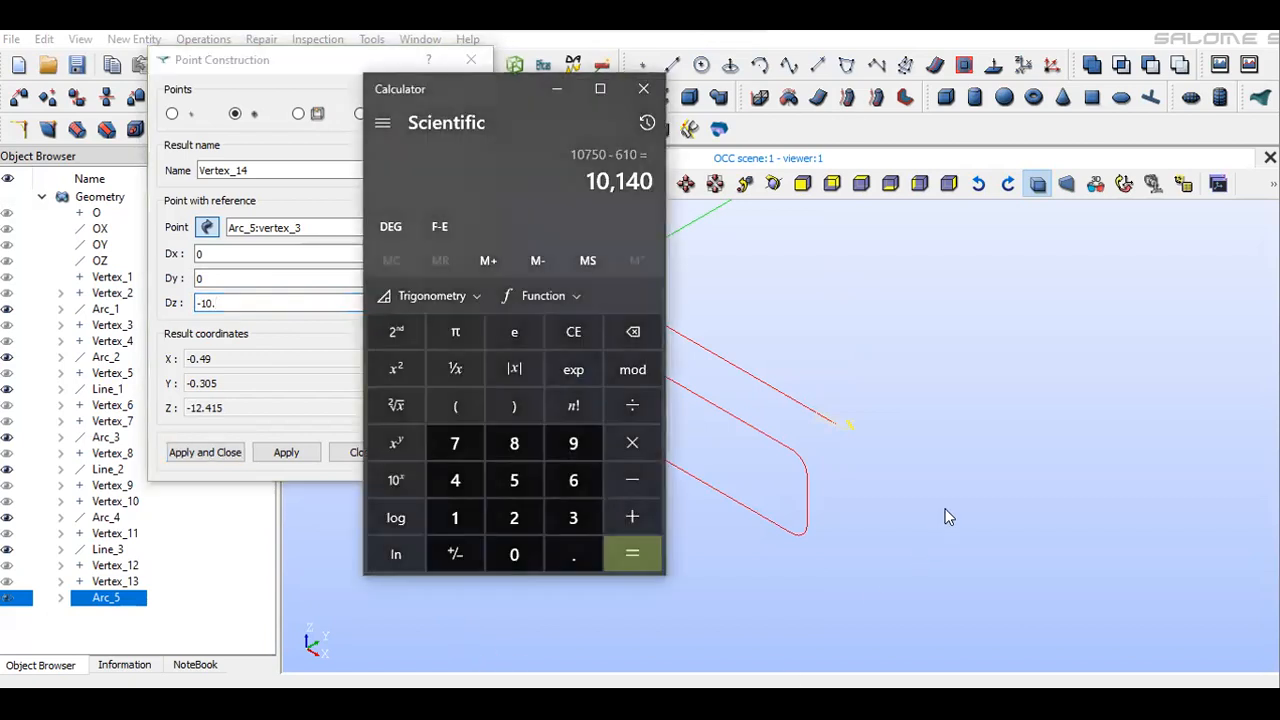
{"action": "left_click", "coordinate": [930, 479]}
{"action": "left_click", "coordinate": [238, 299]}
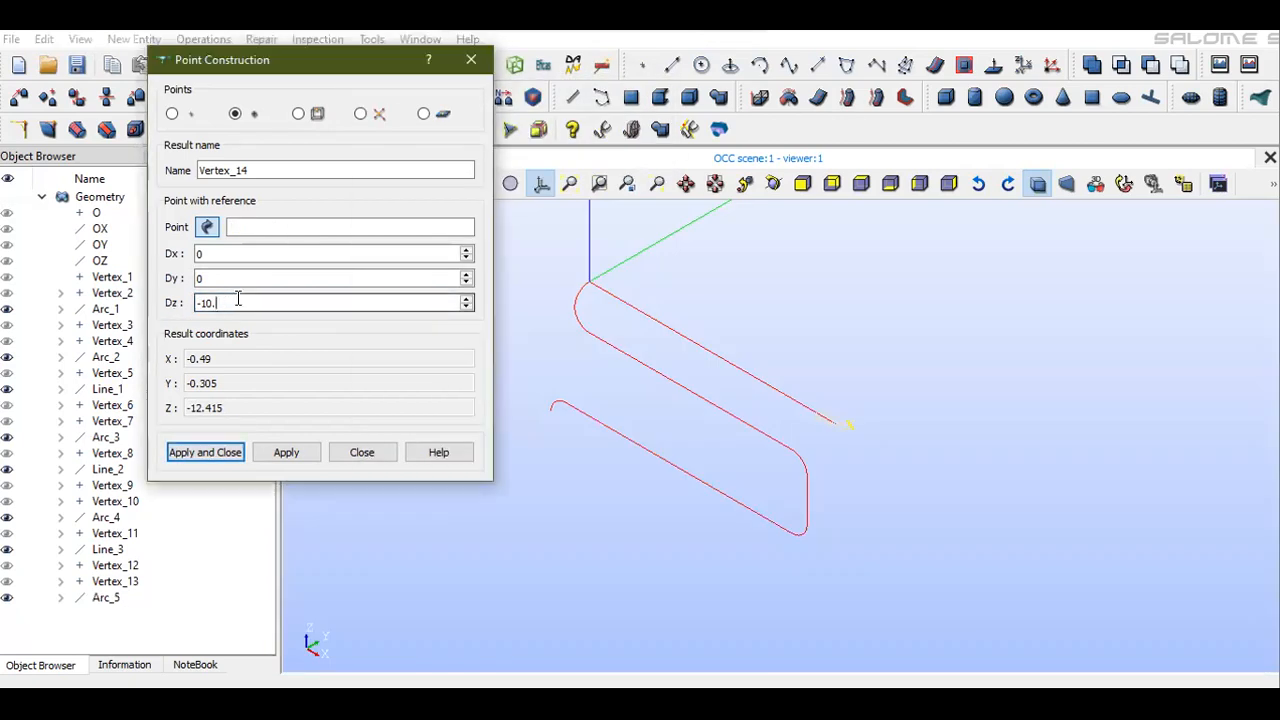
{"action": "type", "text": "14"}
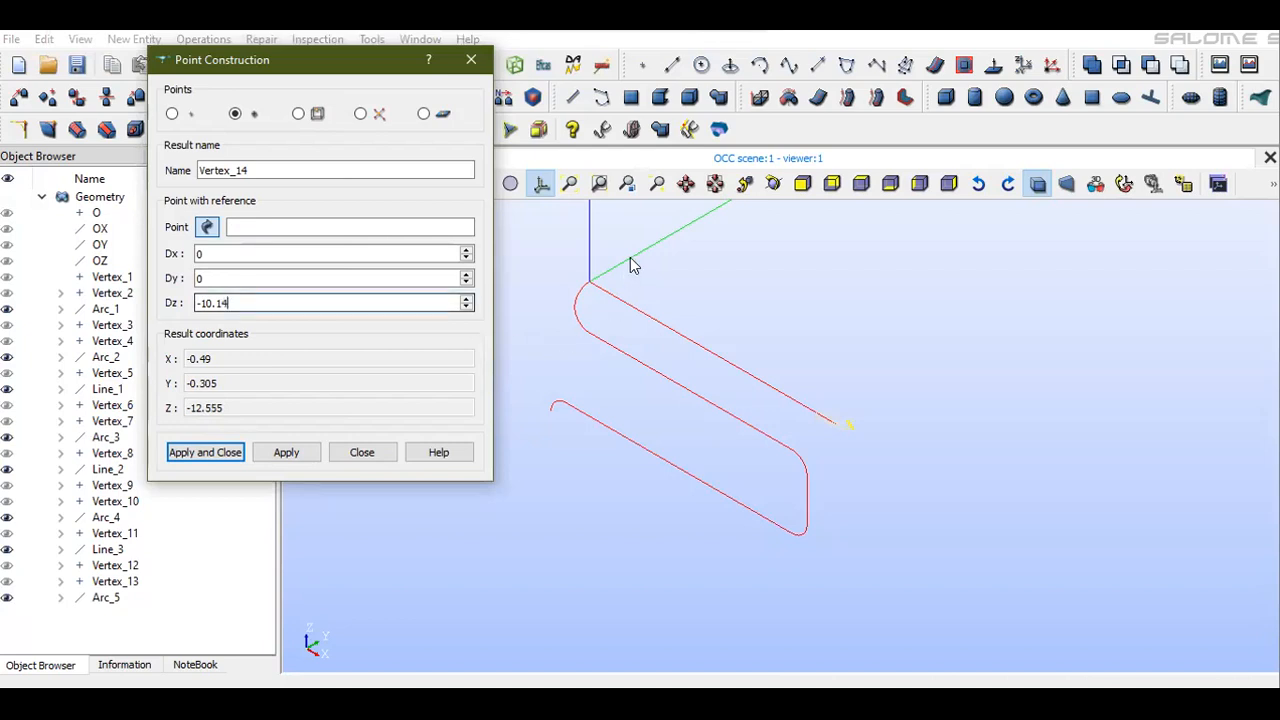
{"action": "scroll", "coordinate": [574, 483], "scroll_direction": "down", "scroll_amount": 3}
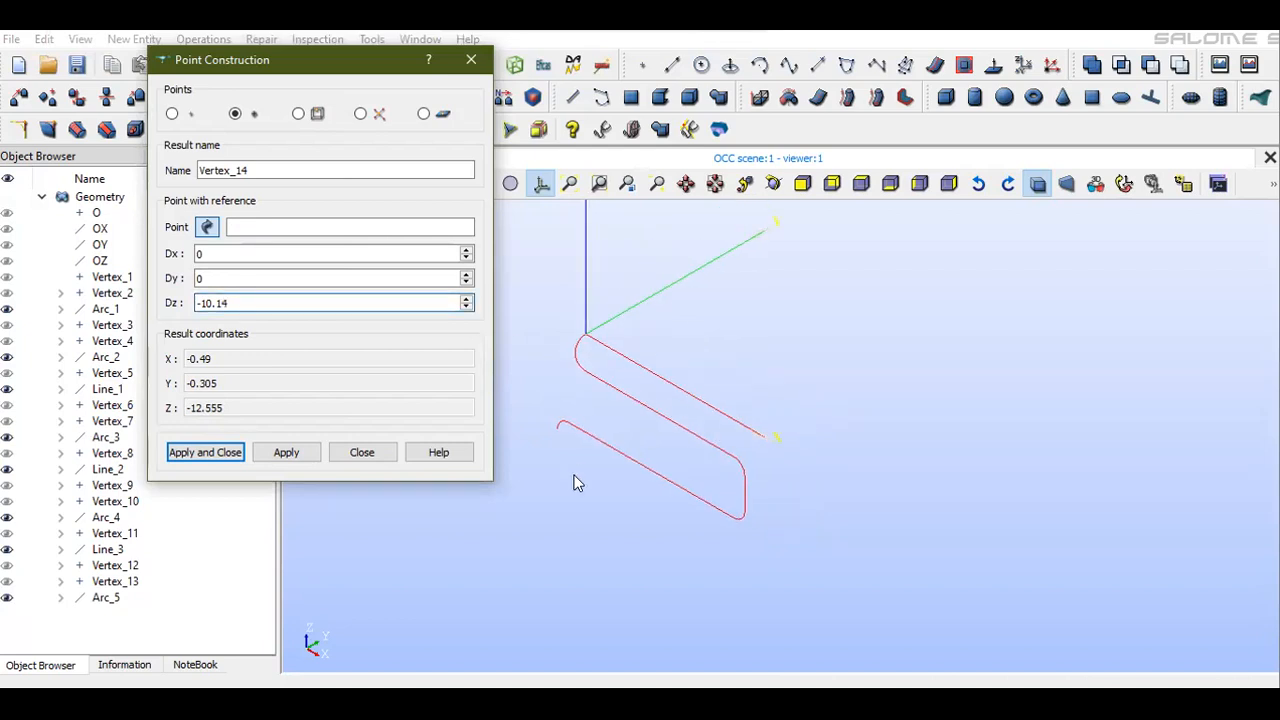
{"action": "left_click", "coordinate": [680, 186]}
{"action": "left_click_drag", "start_coordinate": [588, 598], "coordinate": [663, 486]}
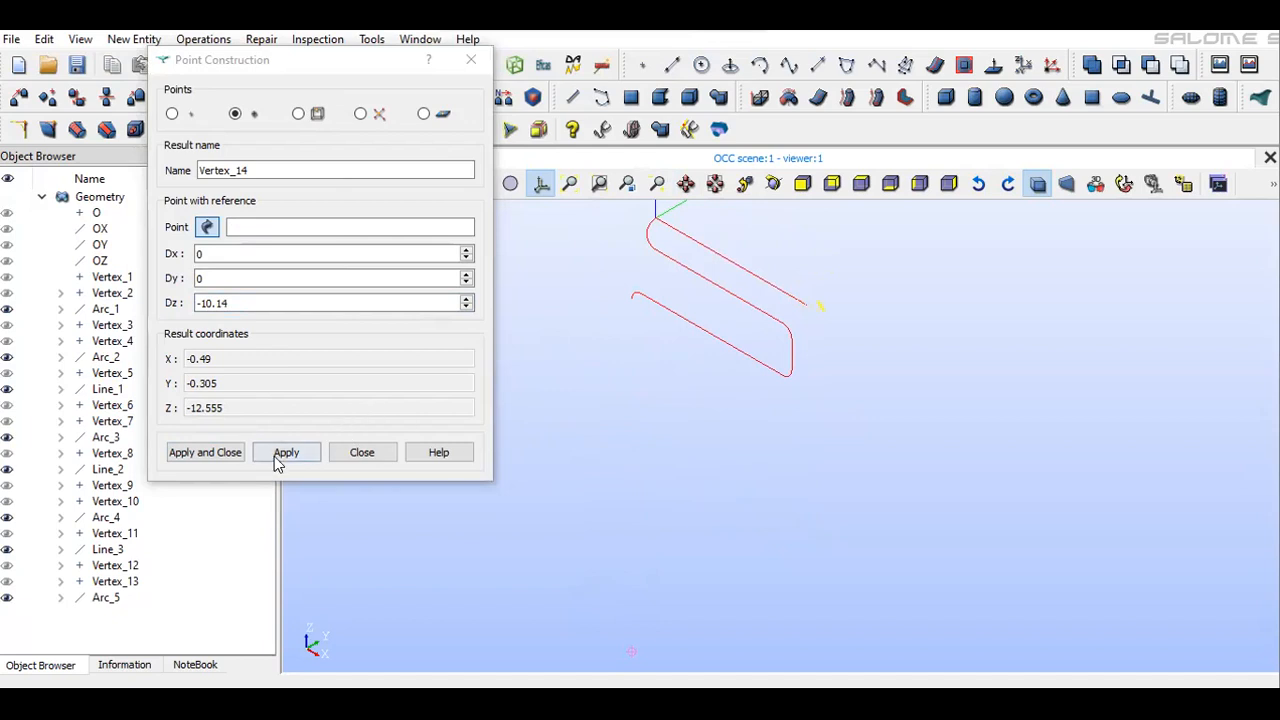
{"action": "left_click", "coordinate": [177, 453]}
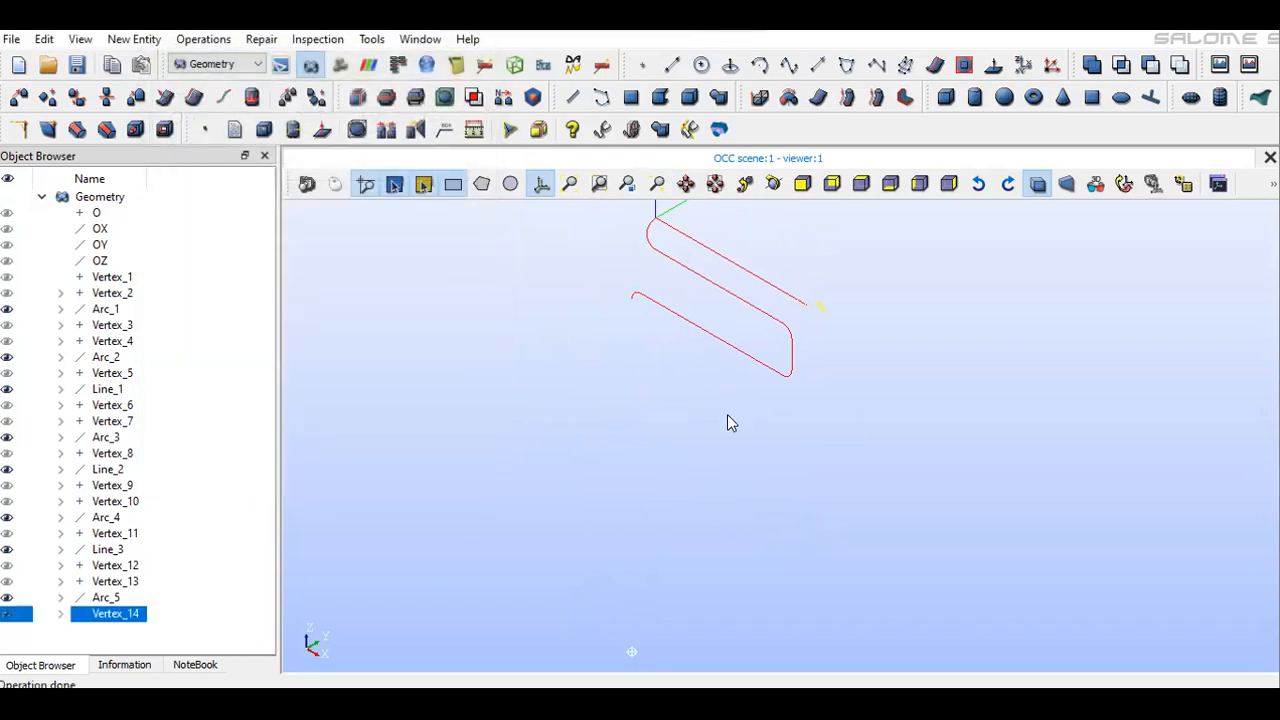
Create a straight line from the free end of Arc_5 down to Vertex_14
{"action": "left_click", "coordinate": [674, 66]}
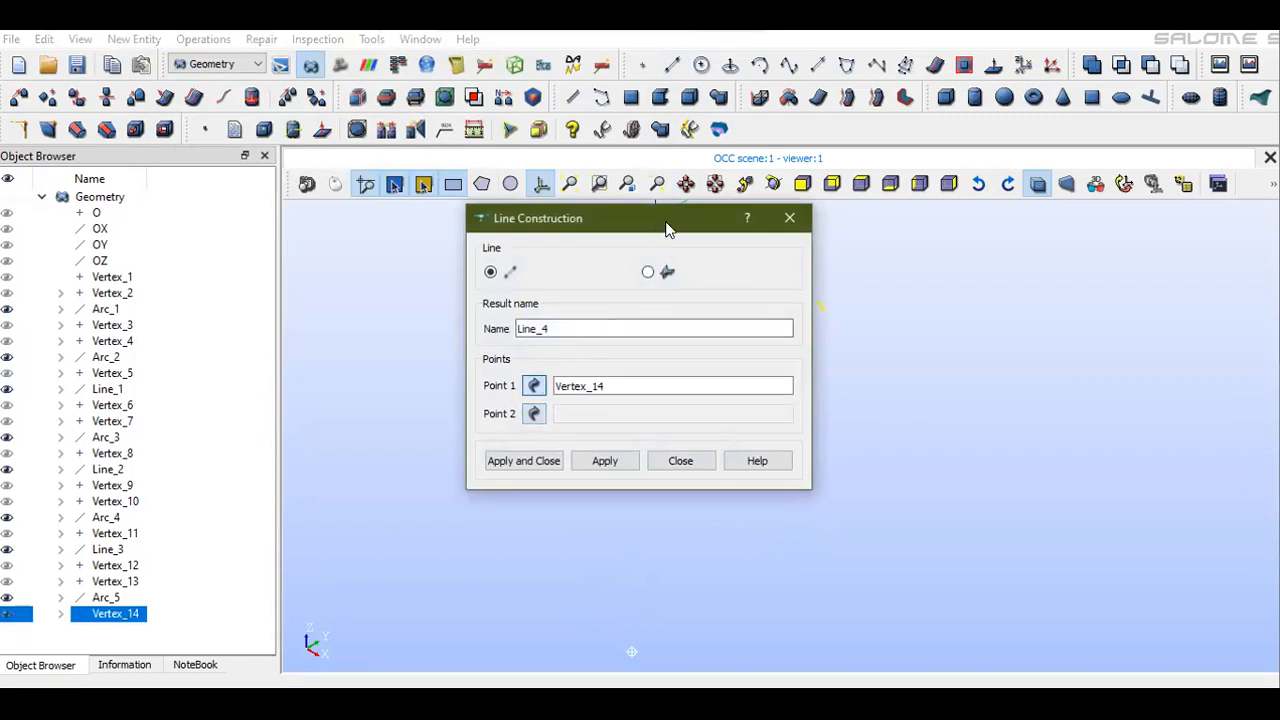
{"action": "left_click_drag", "start_coordinate": [667, 222], "coordinate": [894, 197]}
{"action": "left_click", "coordinate": [628, 296]}
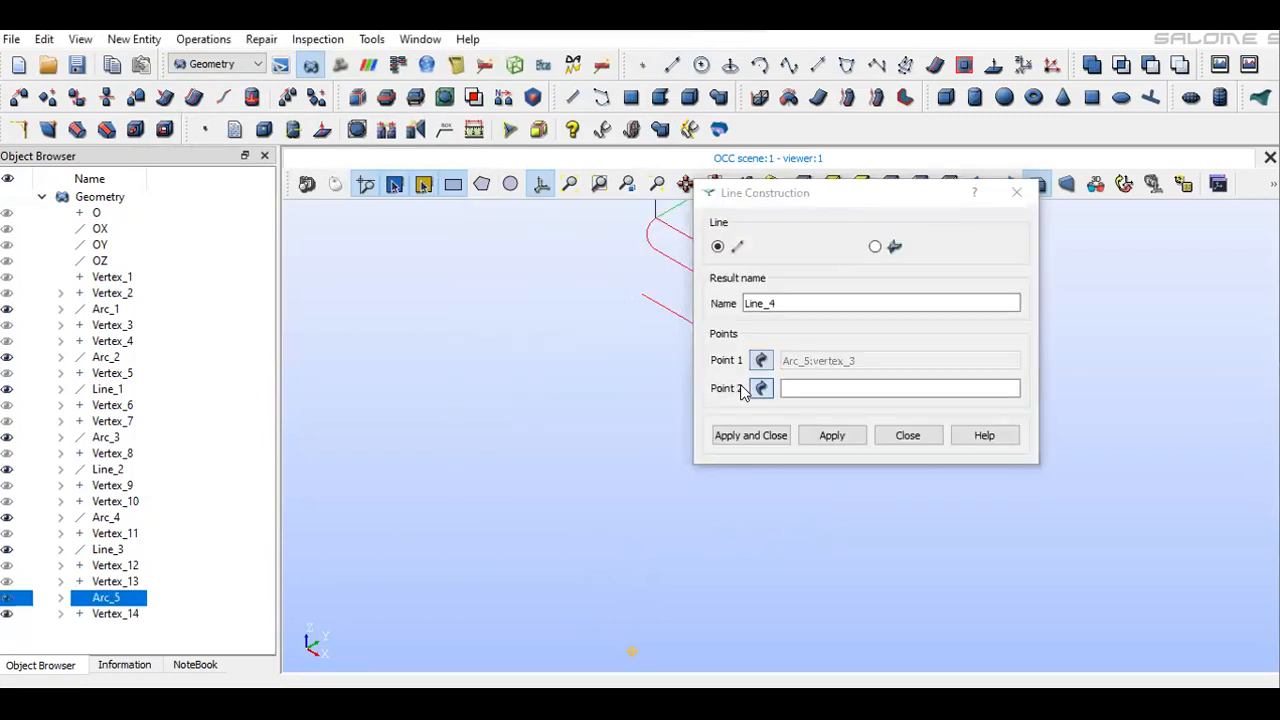
{"action": "left_click", "coordinate": [631, 653]}
{"action": "left_click", "coordinate": [750, 436]}
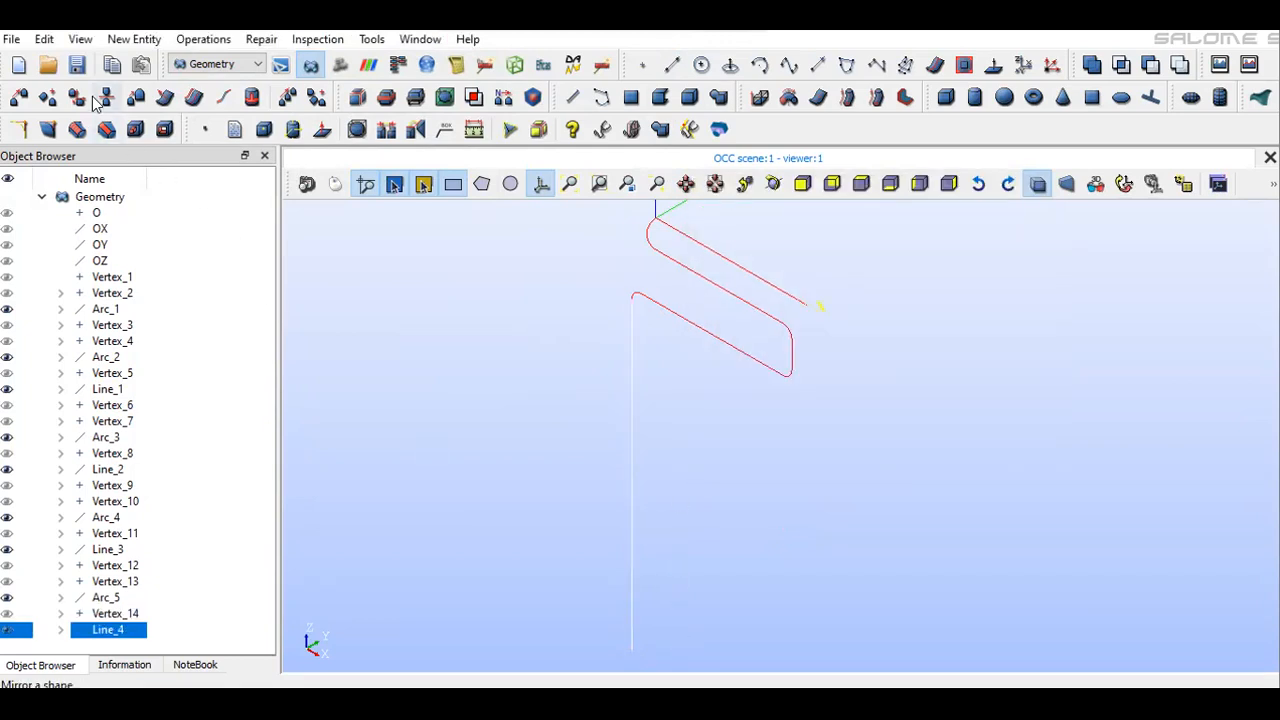
Start saving the study and browse to the pipe_beam folder on drive D
{"action": "left_click", "coordinate": [77, 64]}
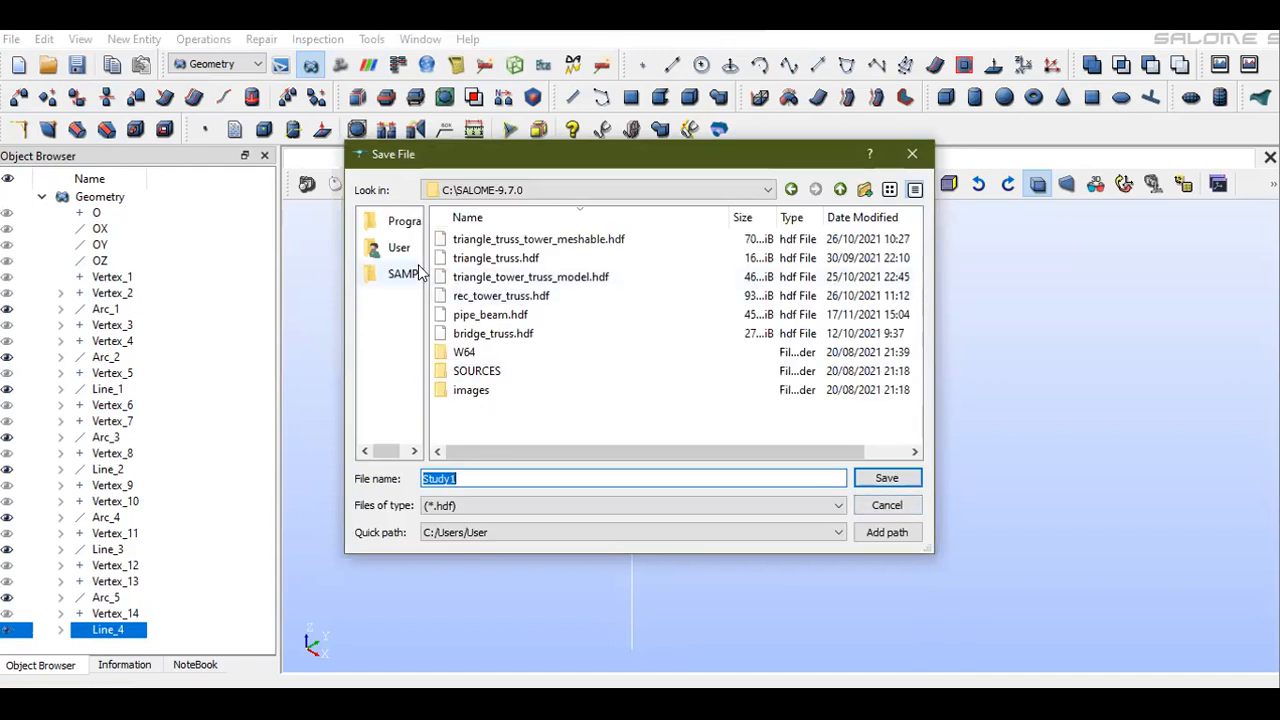
{"action": "left_click", "coordinate": [607, 186]}
{"action": "left_click", "coordinate": [478, 238]}
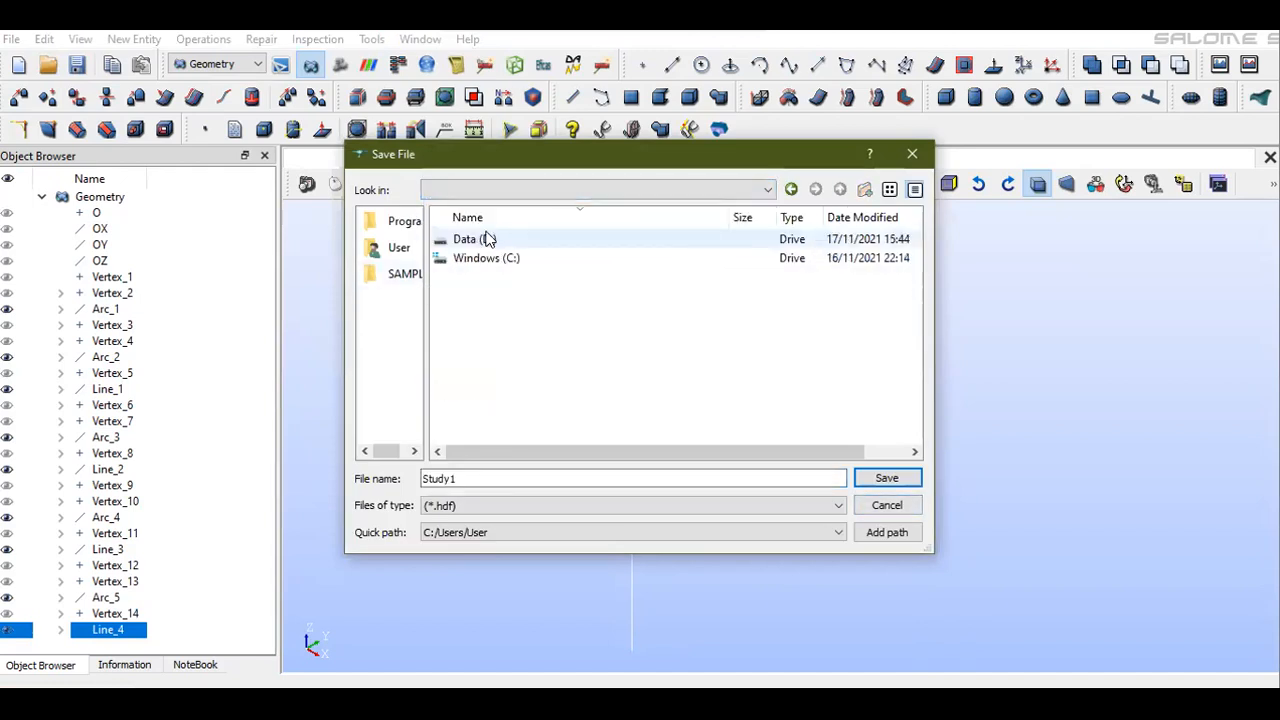
{"action": "double_click", "coordinate": [488, 240]}
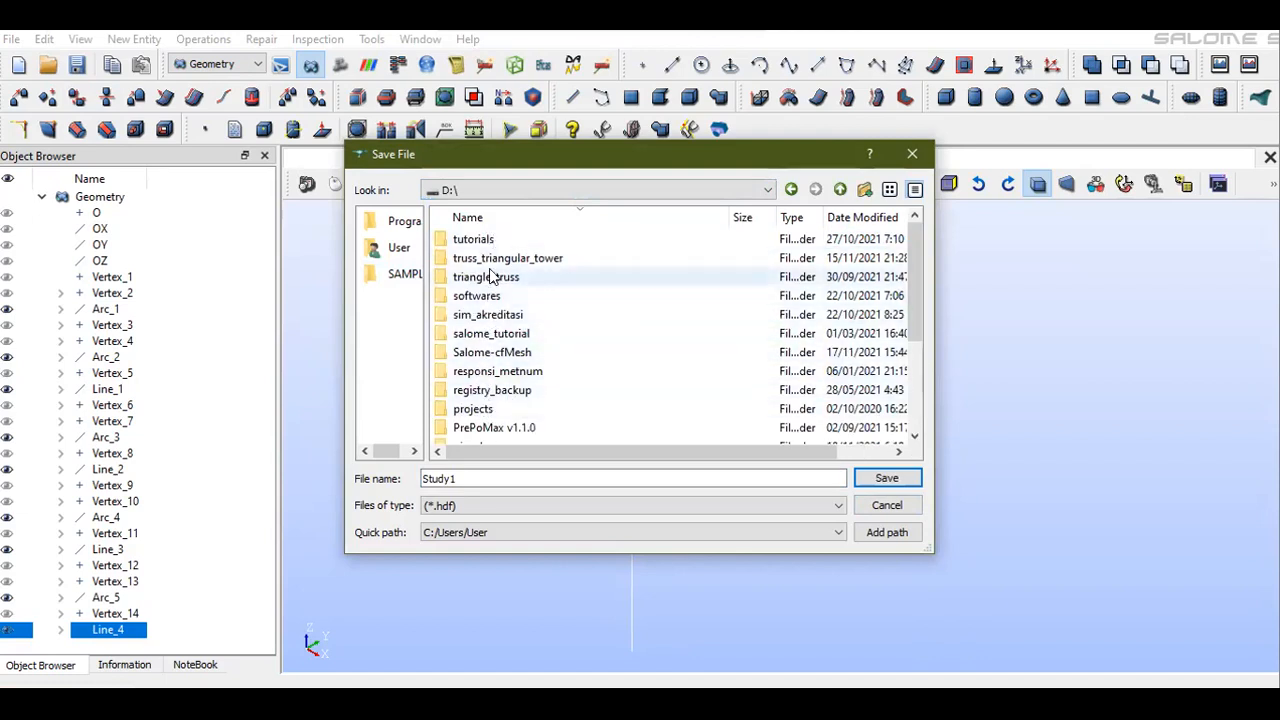
{"action": "scroll", "coordinate": [487, 283], "scroll_direction": "down", "scroll_amount": 3}
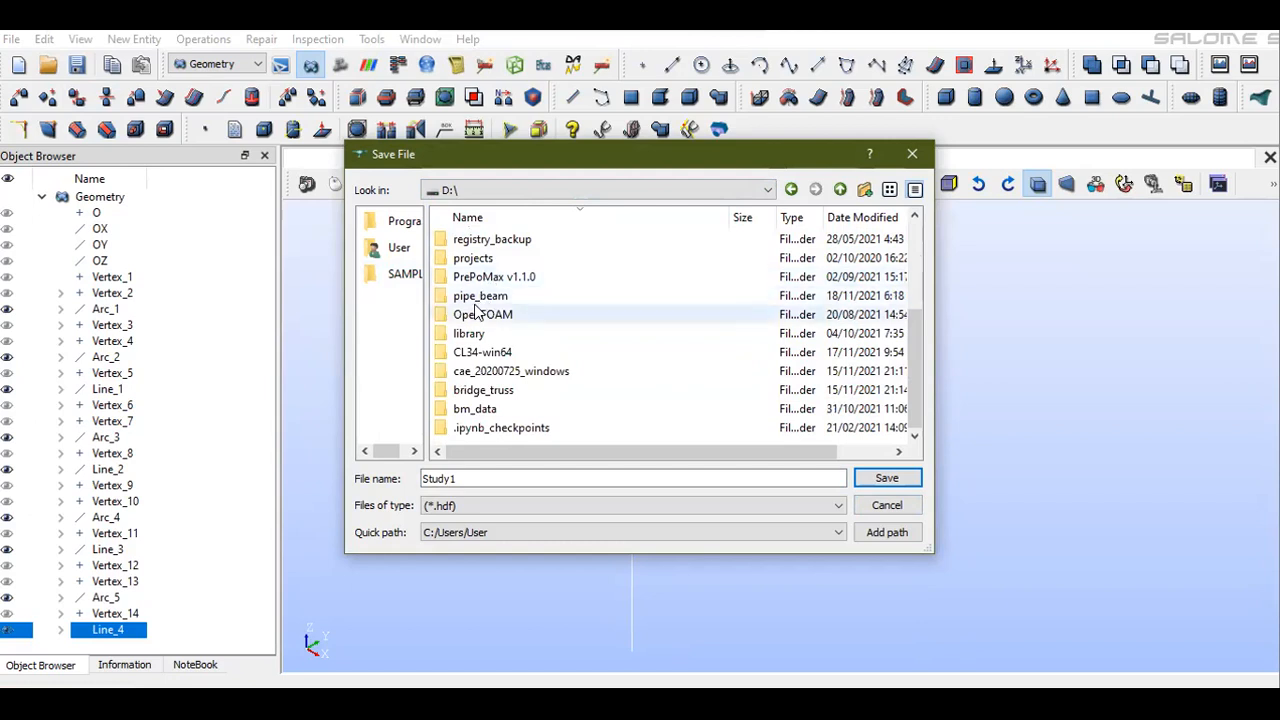
{"action": "double_click", "coordinate": [480, 296]}
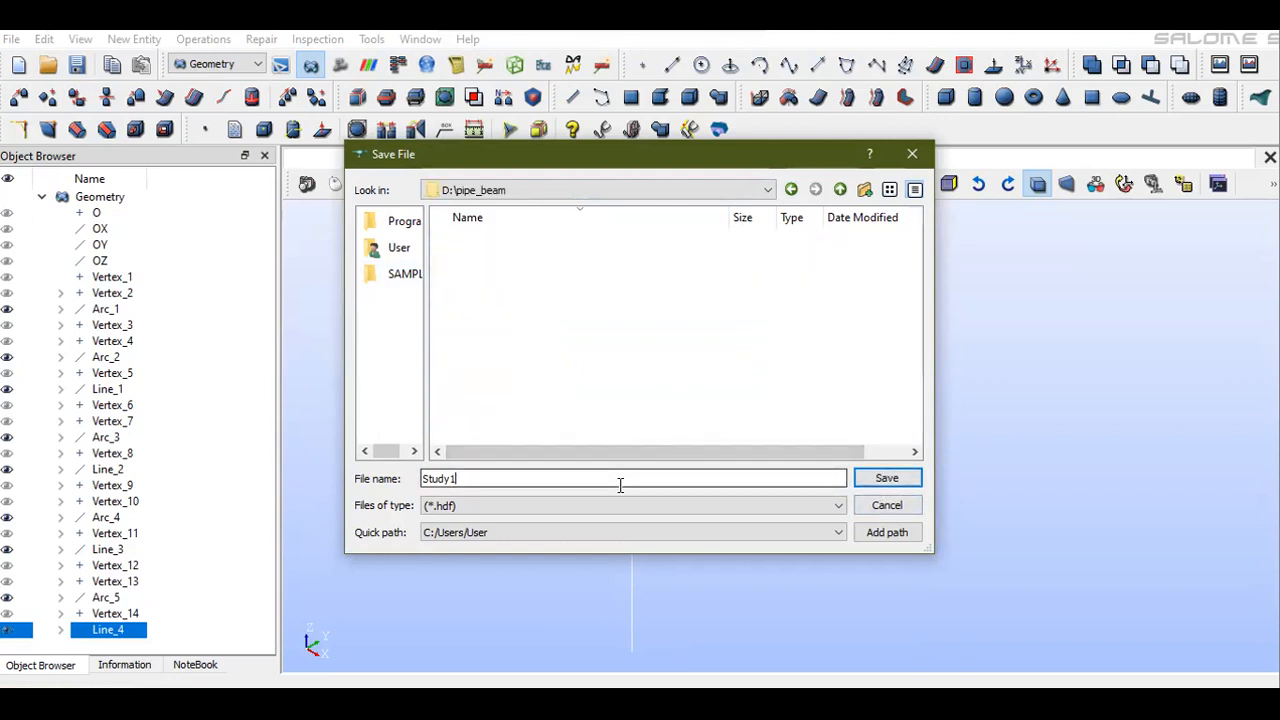
Name the study file beam_pipe and save it
{"action": "key", "text": "BackSpace"}
{"action": "key", "text": "BackSpace"}
{"action": "key", "text": "BackSpace"}
{"action": "key", "text": "BackSpace"}
{"action": "key", "text": "BackSpace"}
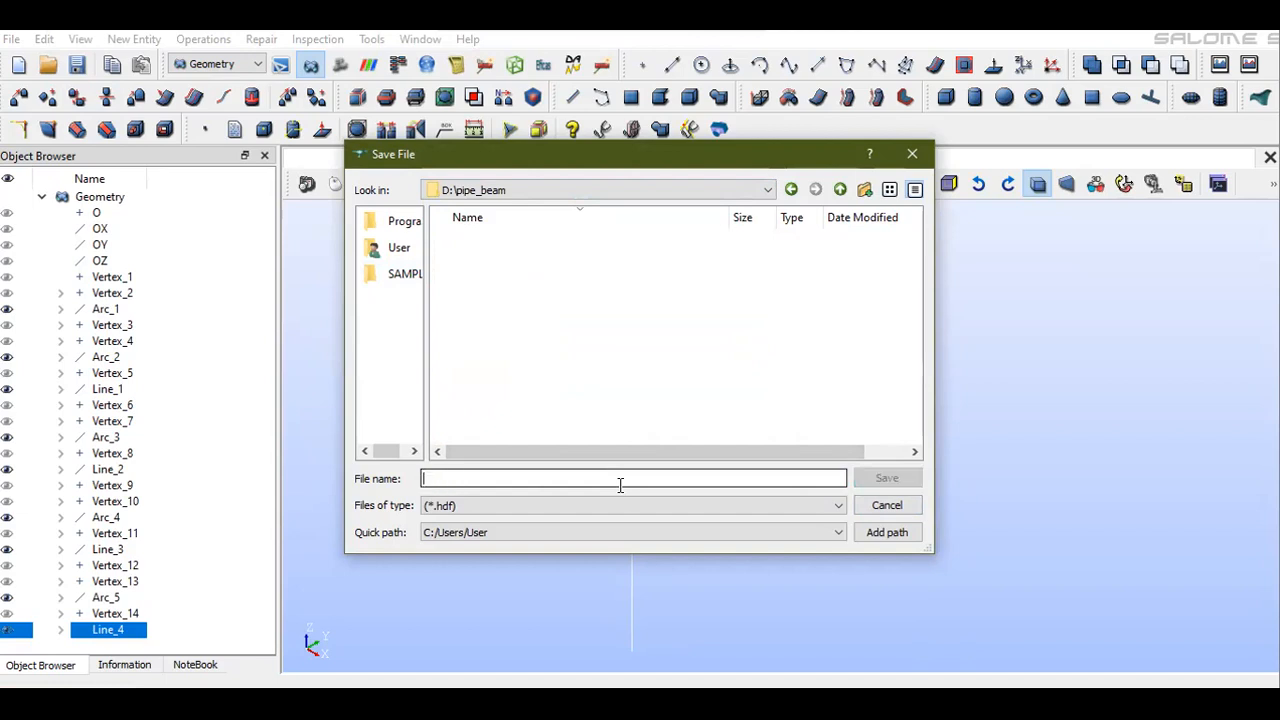
{"action": "type", "text": "beam_pipe"}
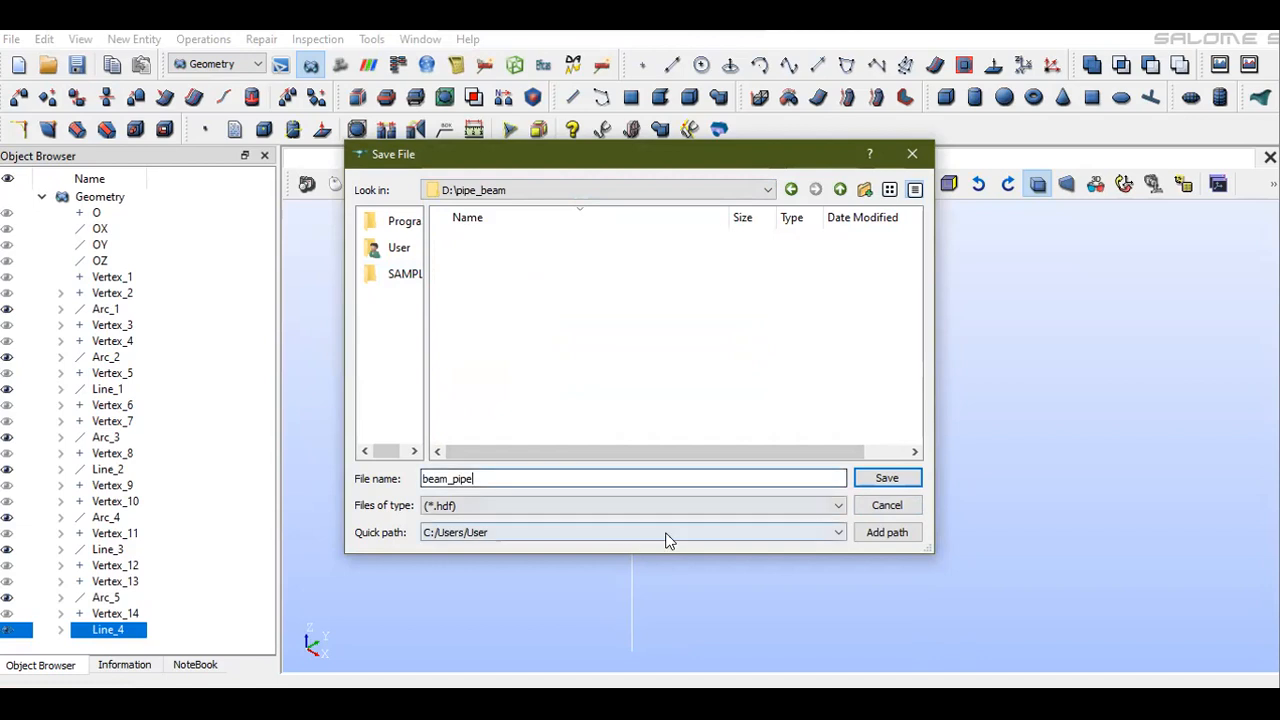
{"action": "left_click", "coordinate": [905, 488]}
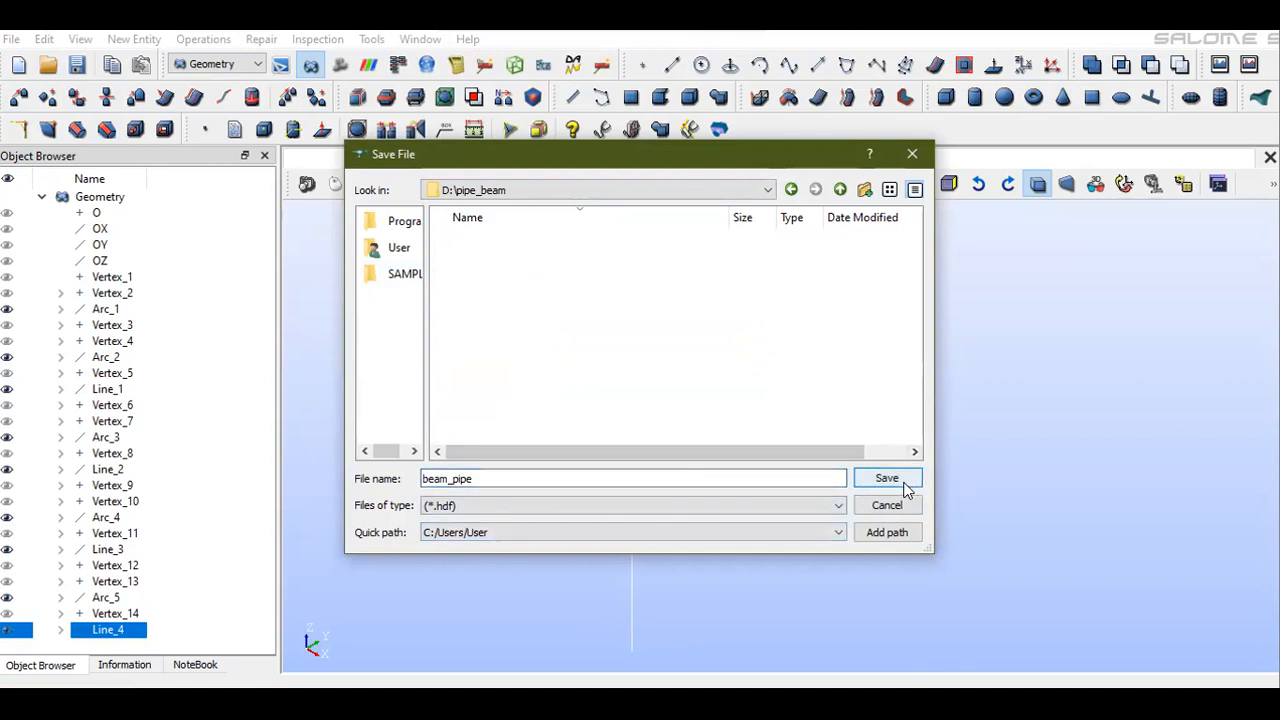
Create a point with reference to the lower end of Line_4, offset by Dy 0.305
{"action": "scroll", "coordinate": [780, 566], "scroll_direction": "down", "scroll_amount": 2}
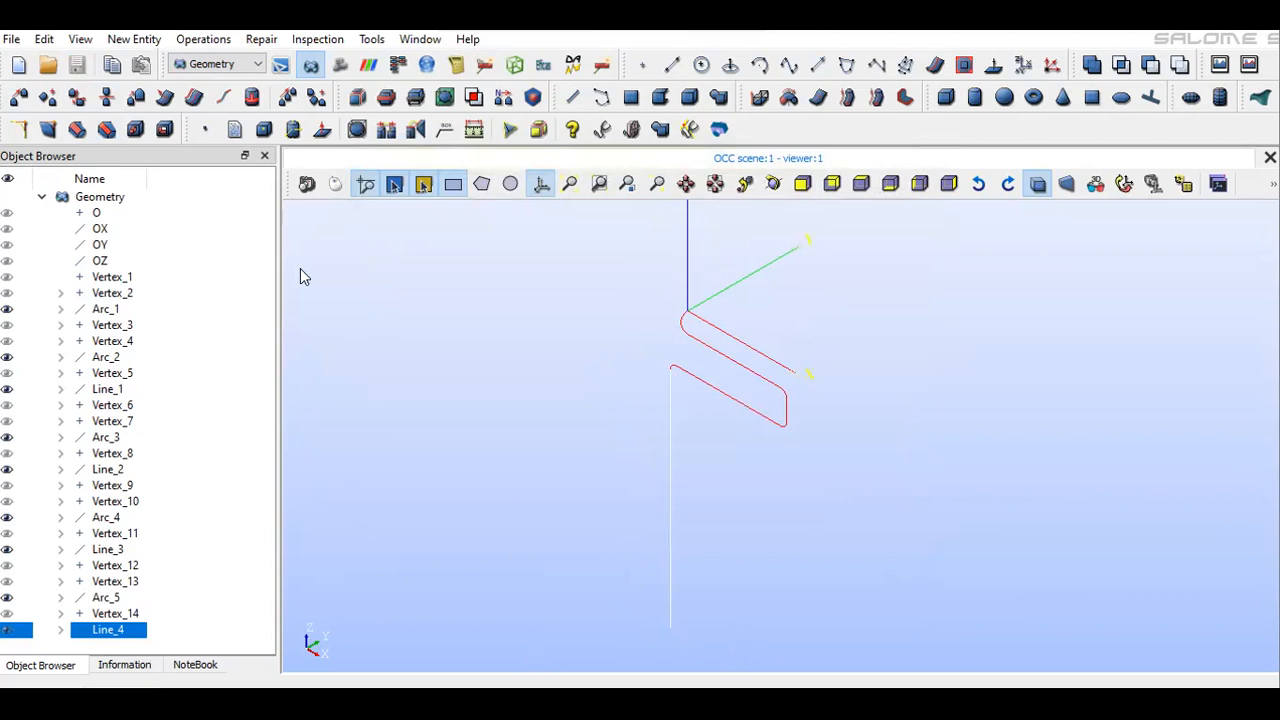
{"action": "left_click", "coordinate": [642, 64]}
{"action": "left_click_drag", "start_coordinate": [591, 209], "coordinate": [377, 185]}
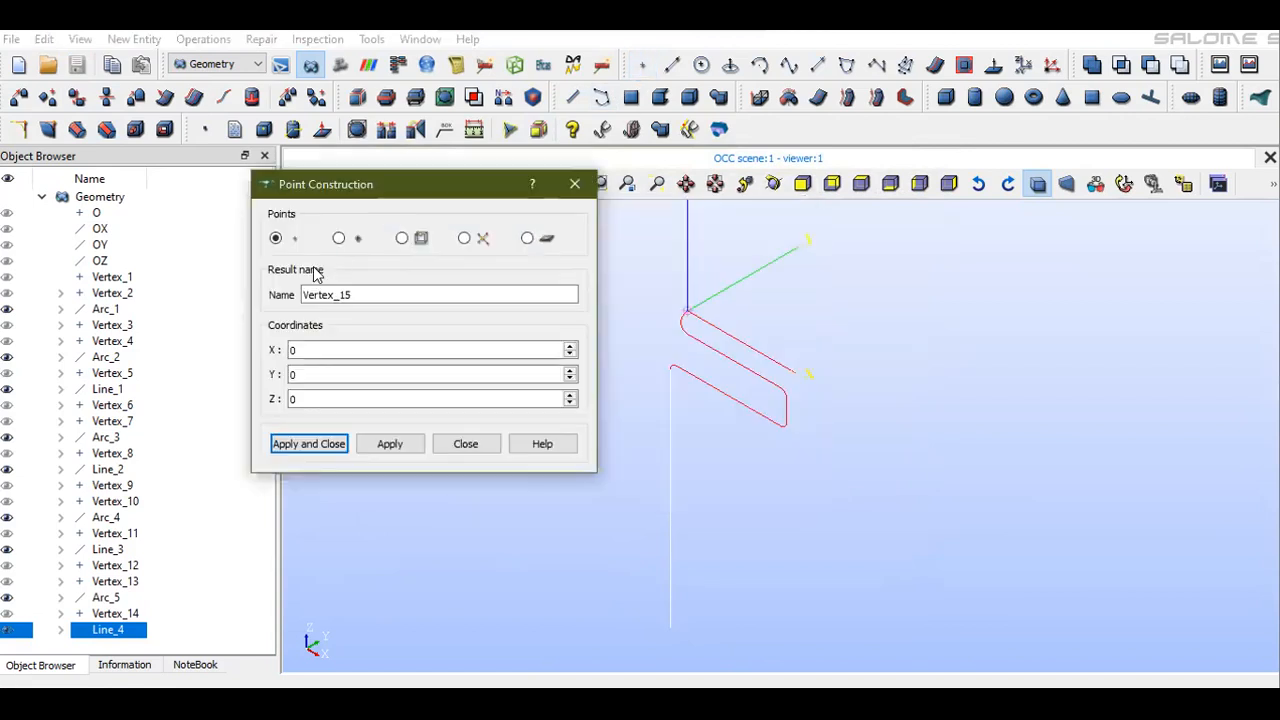
{"action": "left_click", "coordinate": [339, 240]}
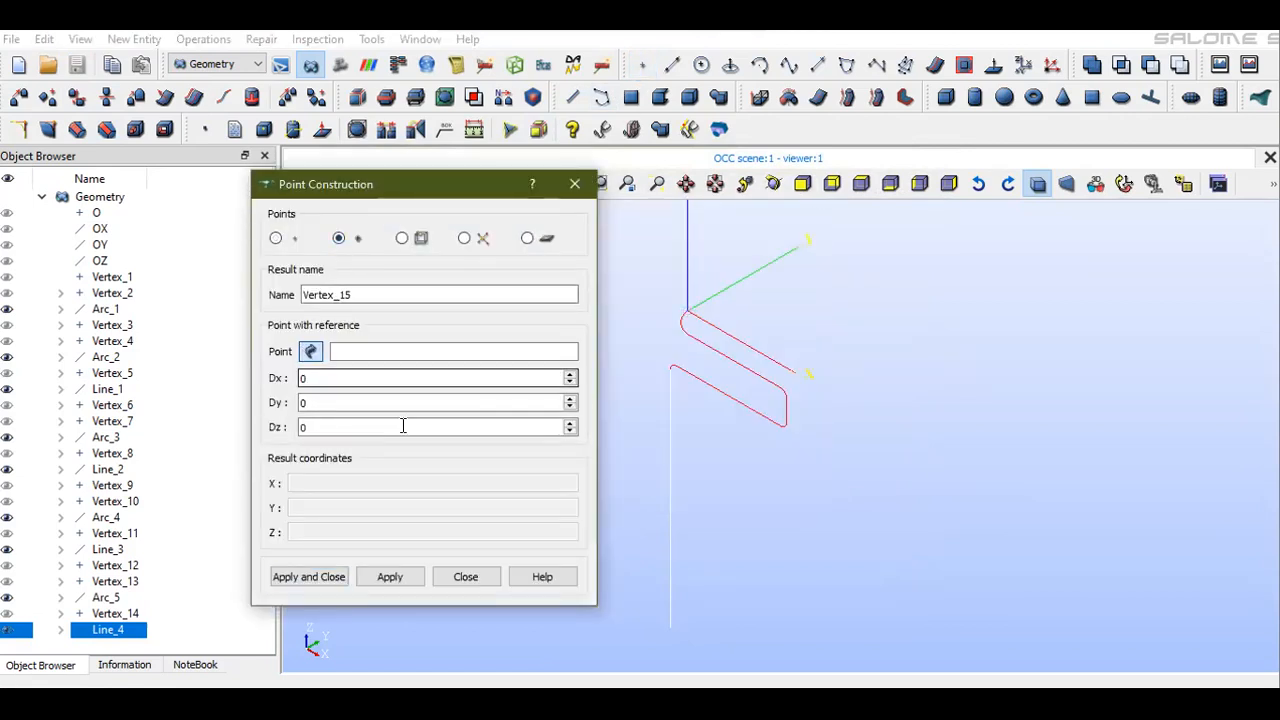
{"action": "left_click", "coordinate": [672, 624]}
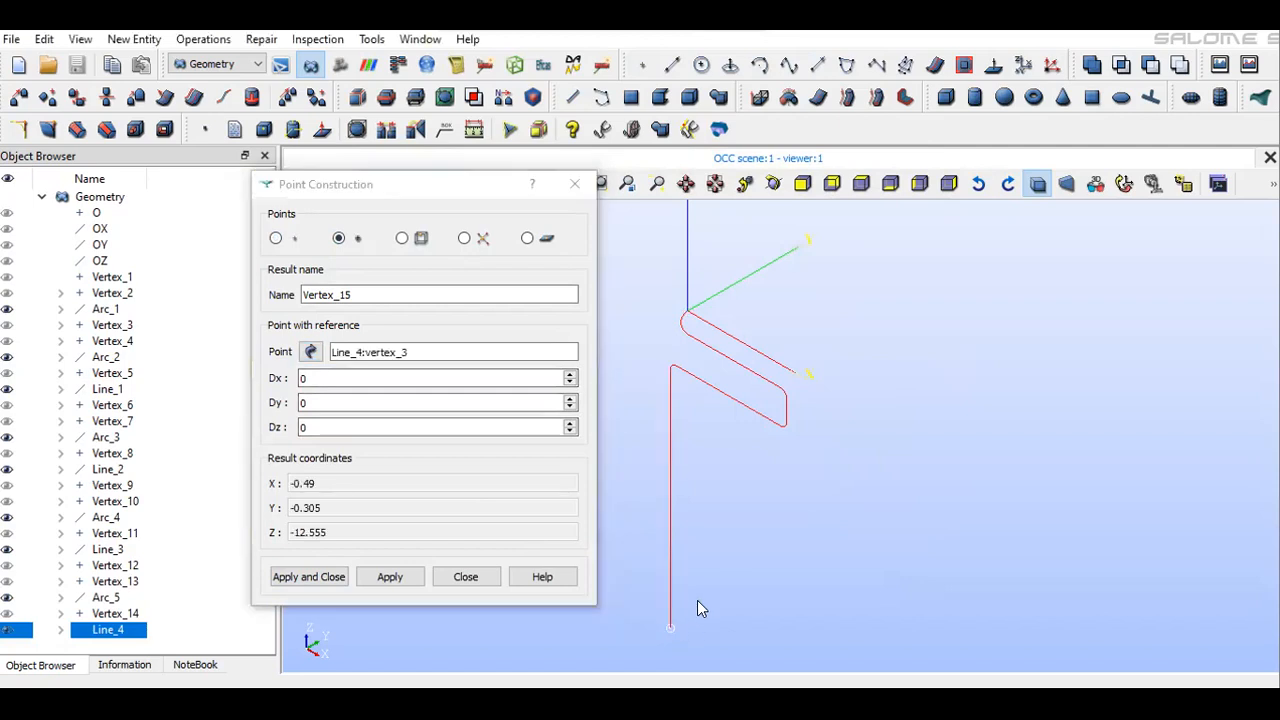
{"action": "left_click", "coordinate": [352, 404]}
{"action": "type", "text": ".305"}
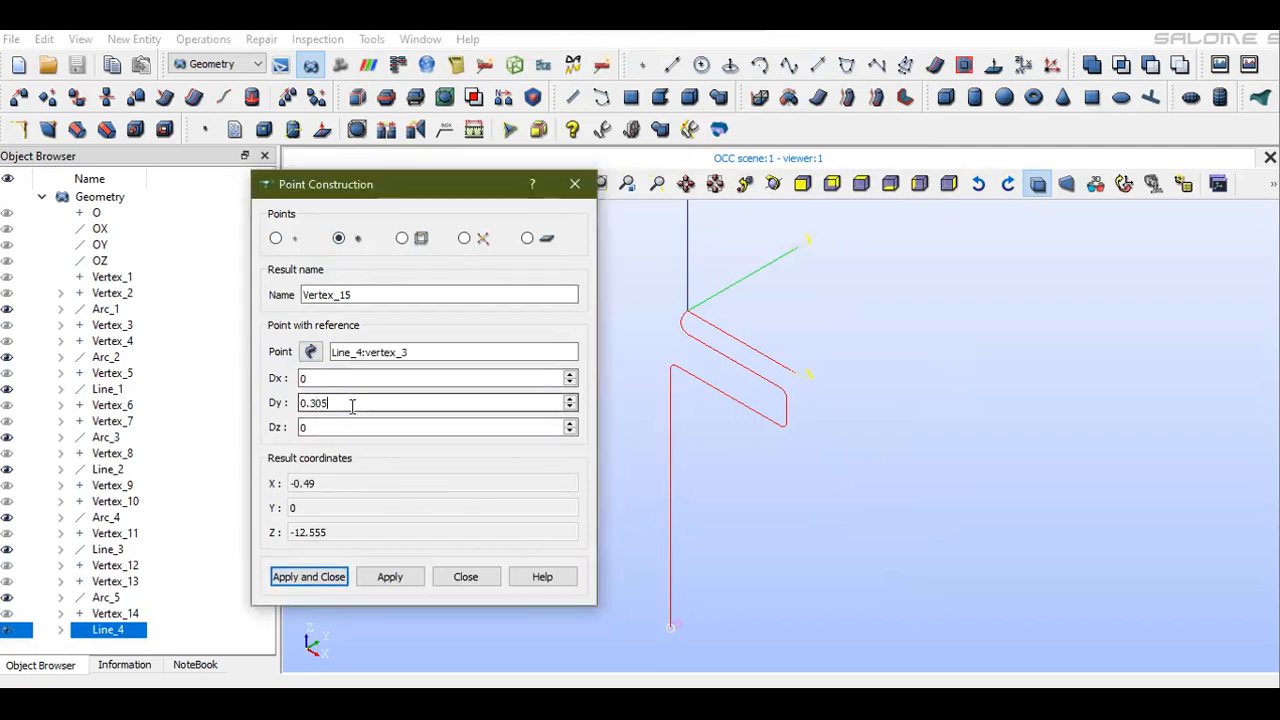
{"action": "left_click", "coordinate": [336, 430]}
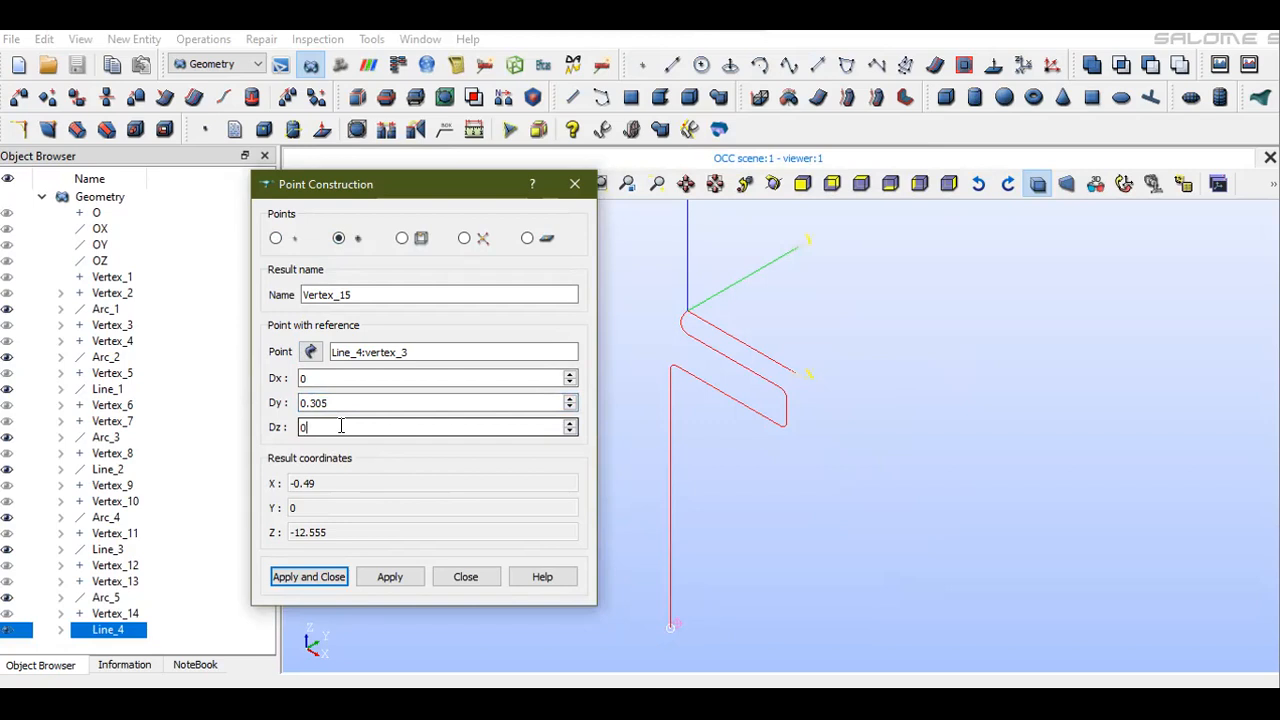
{"action": "left_click", "coordinate": [402, 580]}
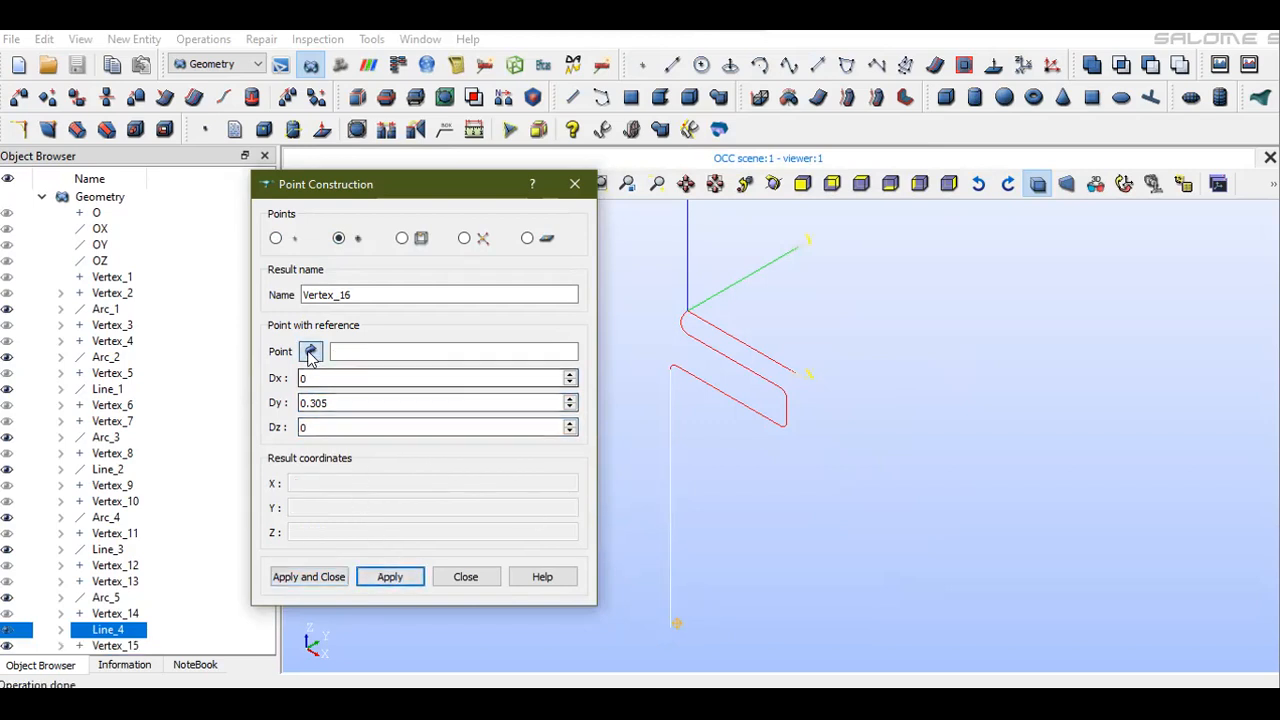
Create a point with reference to Vertex_15, with Dy 0 and Dz -0.305, and close Point Construction
{"action": "left_click", "coordinate": [677, 623]}
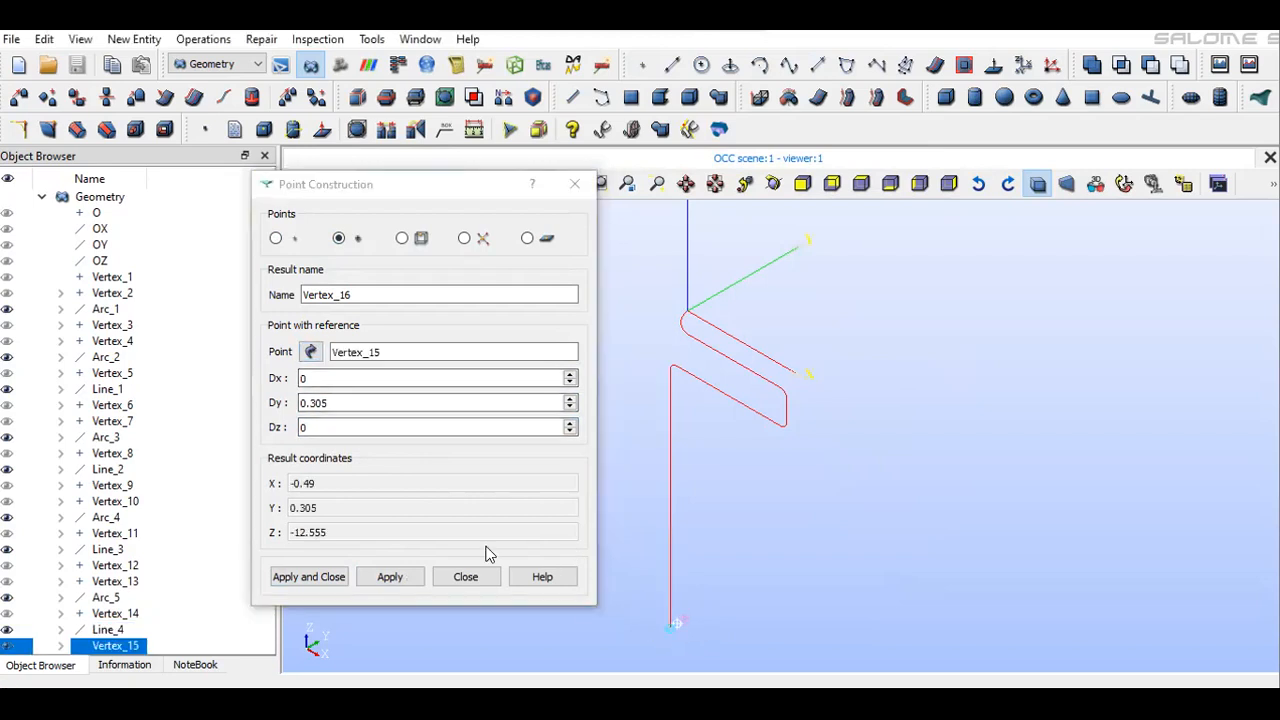
{"action": "double_click", "coordinate": [363, 402]}
{"action": "type", "text": "0"}
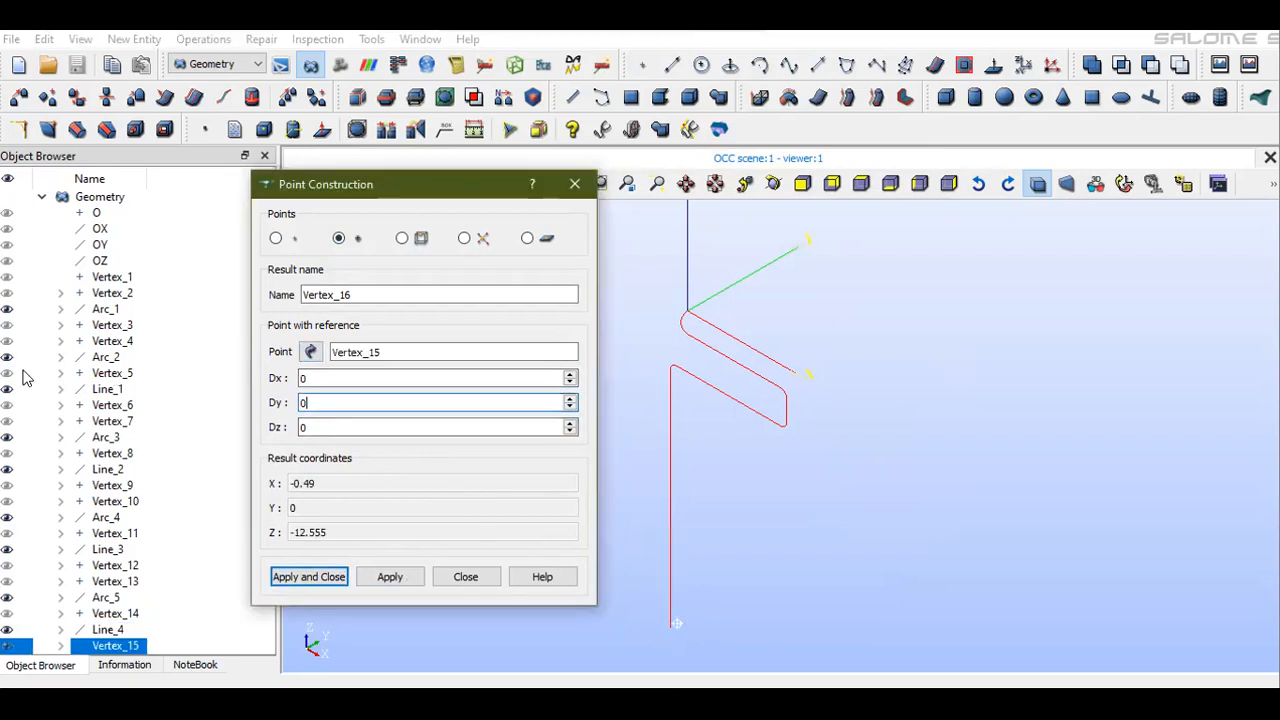
{"action": "key", "text": "Tab"}
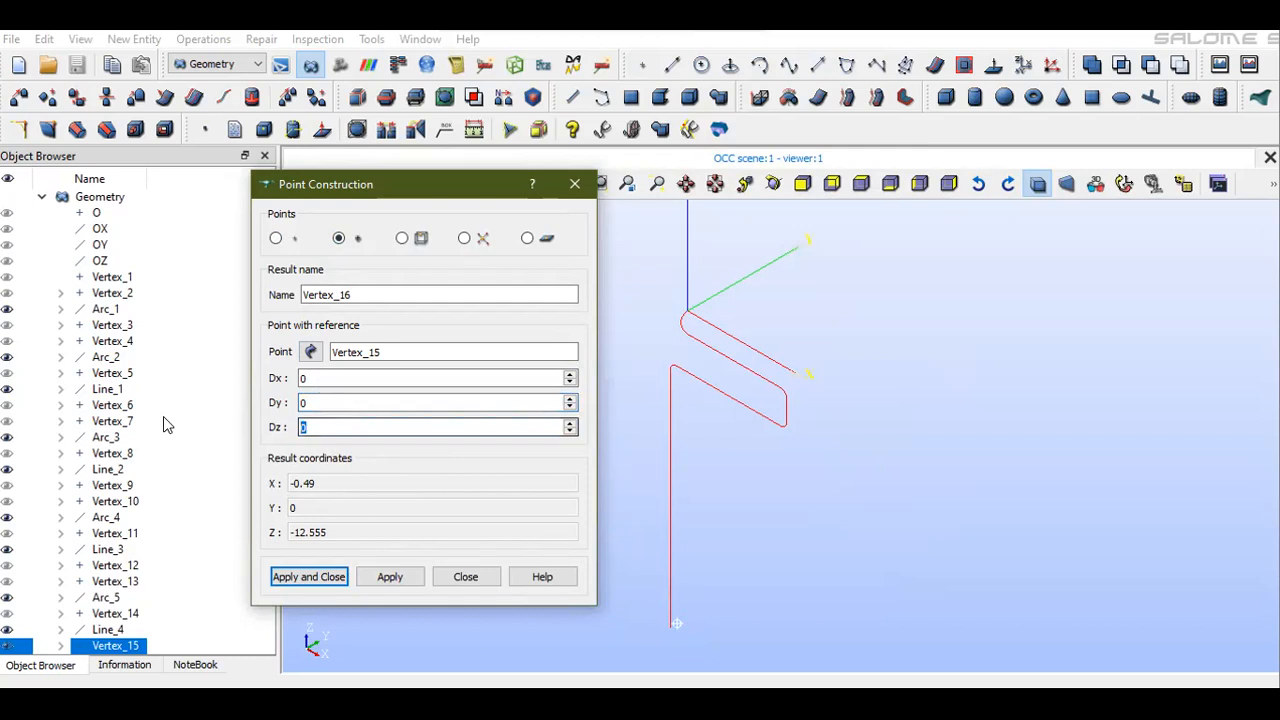
{"action": "type", "text": "-0.30"}
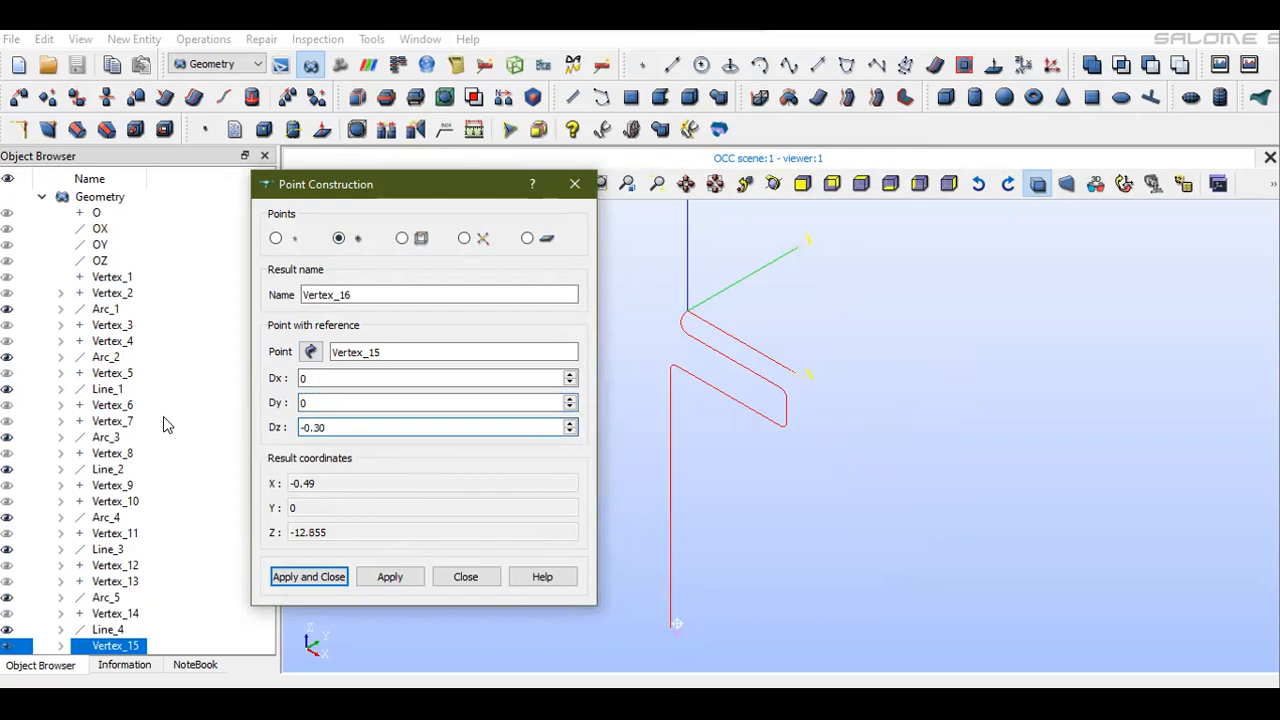
{"action": "type", "text": "5"}
{"action": "left_click", "coordinate": [308, 578]}
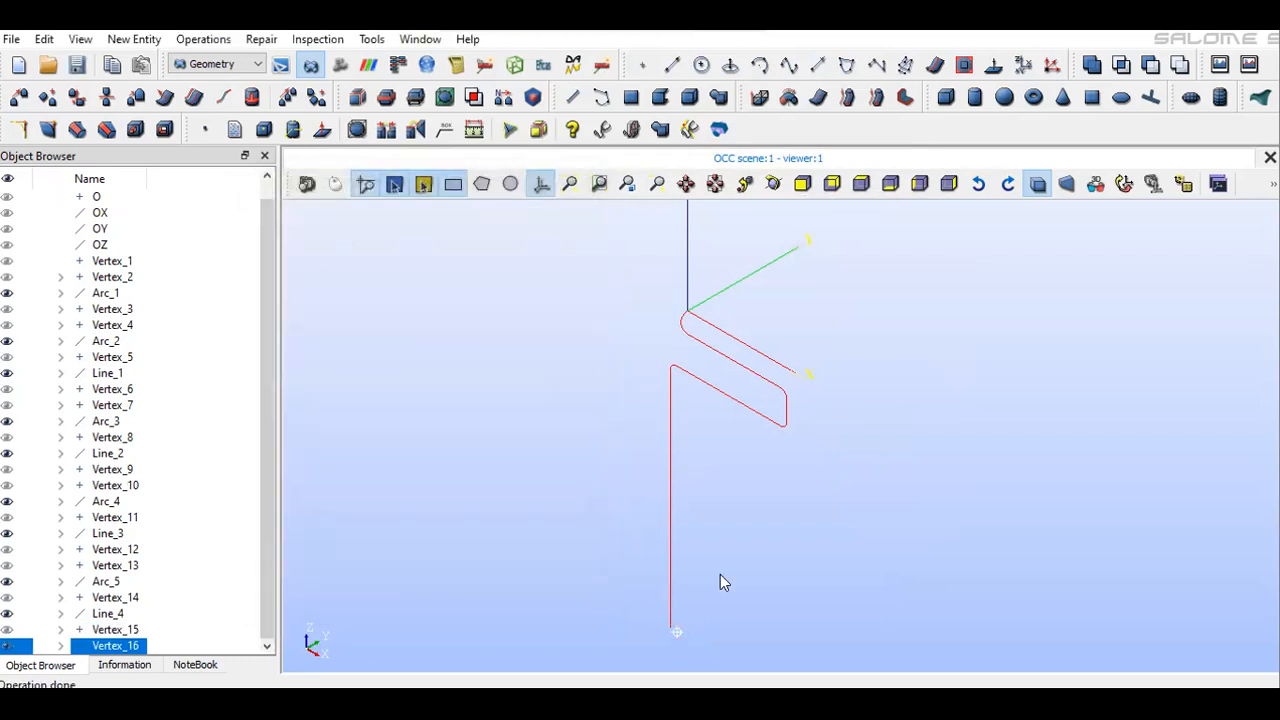
Create an arc centred on Vertex_15, starting at the lower end of Line_4 and ending at Vertex_16
{"action": "left_click", "coordinate": [4, 630]}
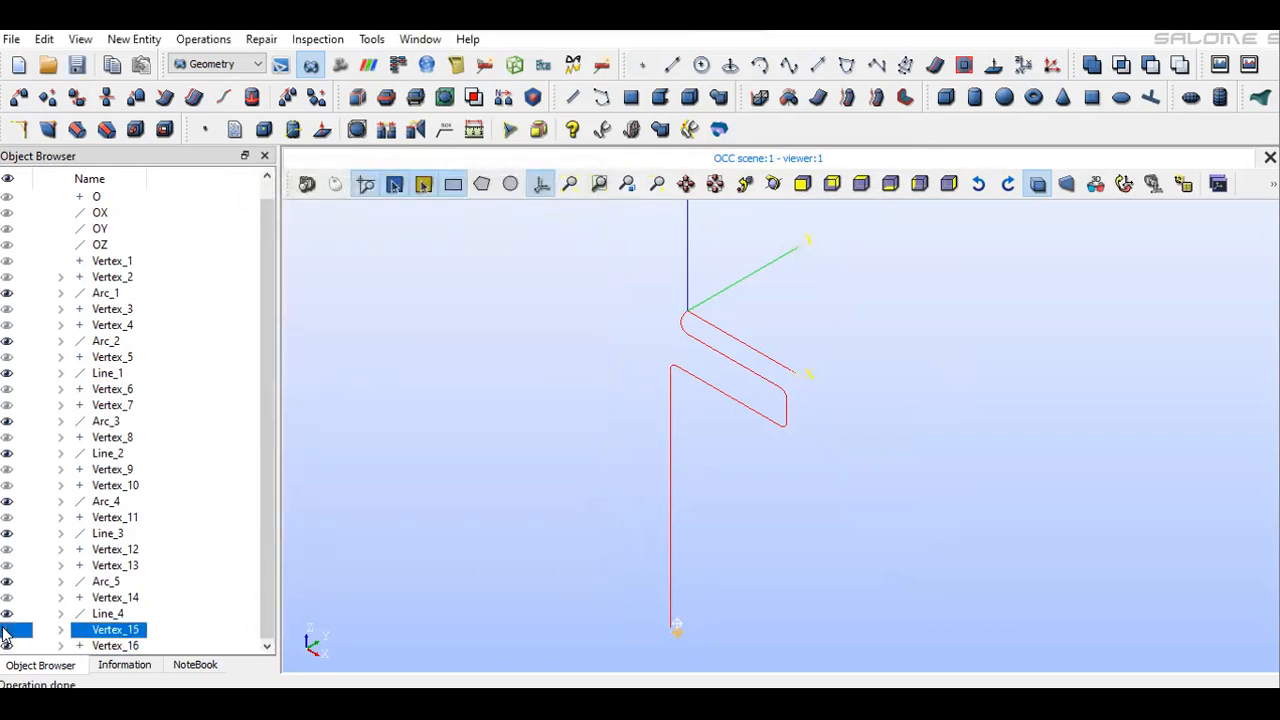
{"action": "left_click", "coordinate": [768, 64]}
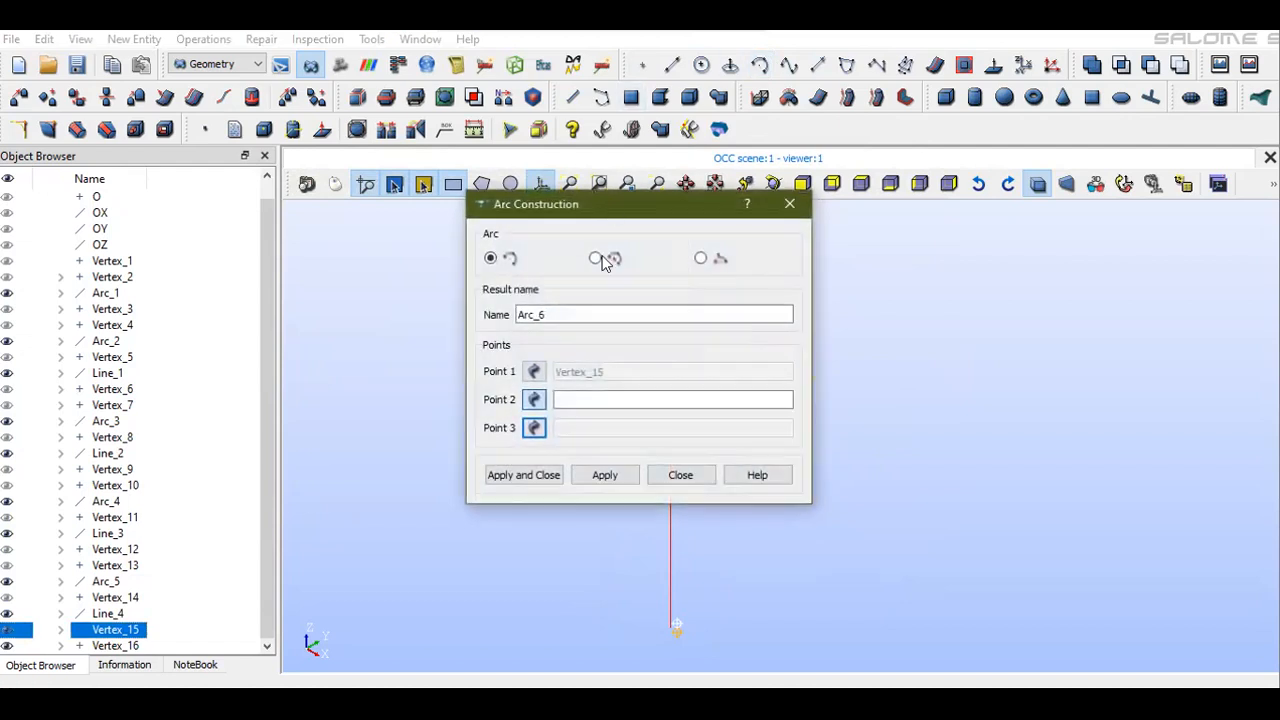
{"action": "left_click", "coordinate": [593, 259]}
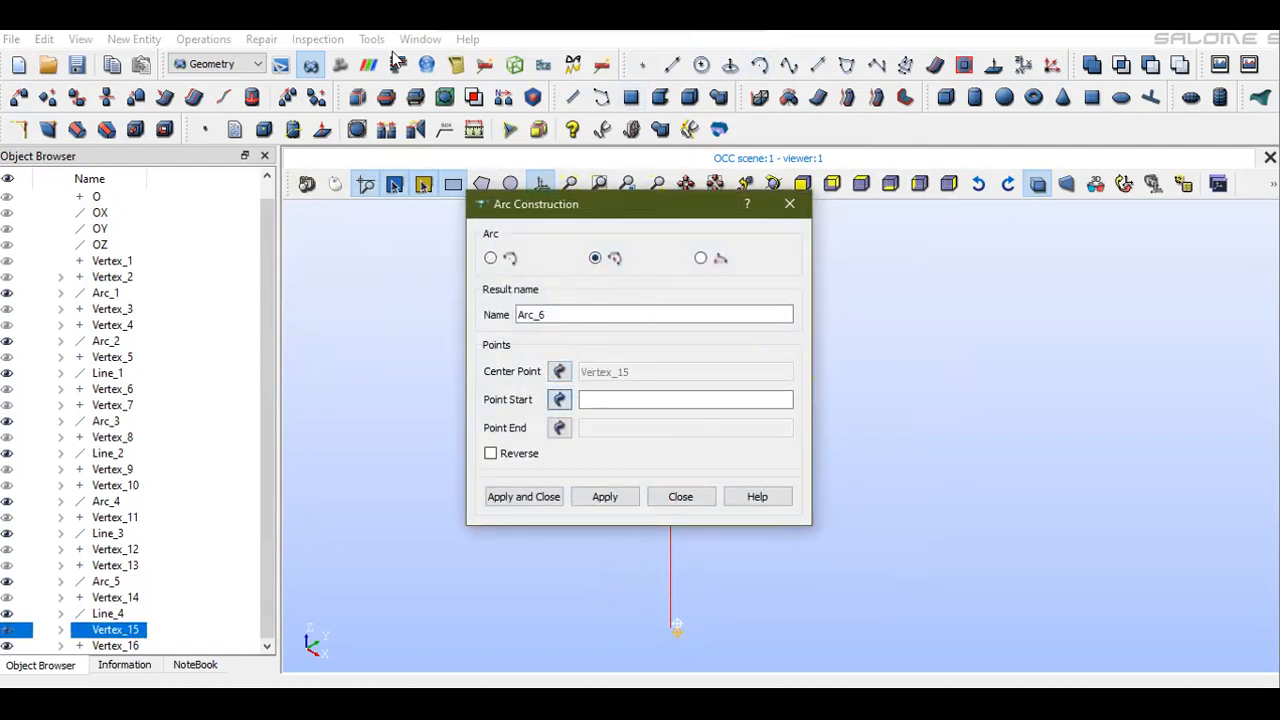
{"action": "left_click_drag", "start_coordinate": [609, 193], "coordinate": [598, 53]}
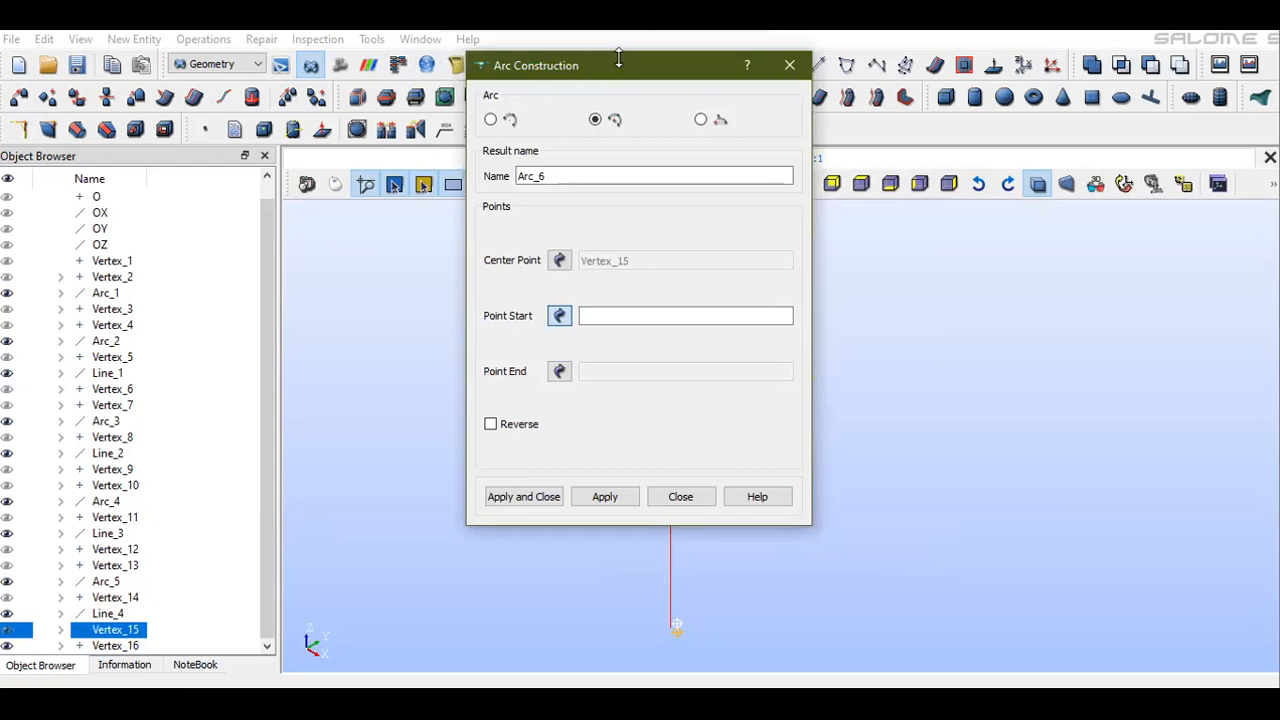
{"action": "left_click_drag", "start_coordinate": [619, 60], "coordinate": [331, 33]}
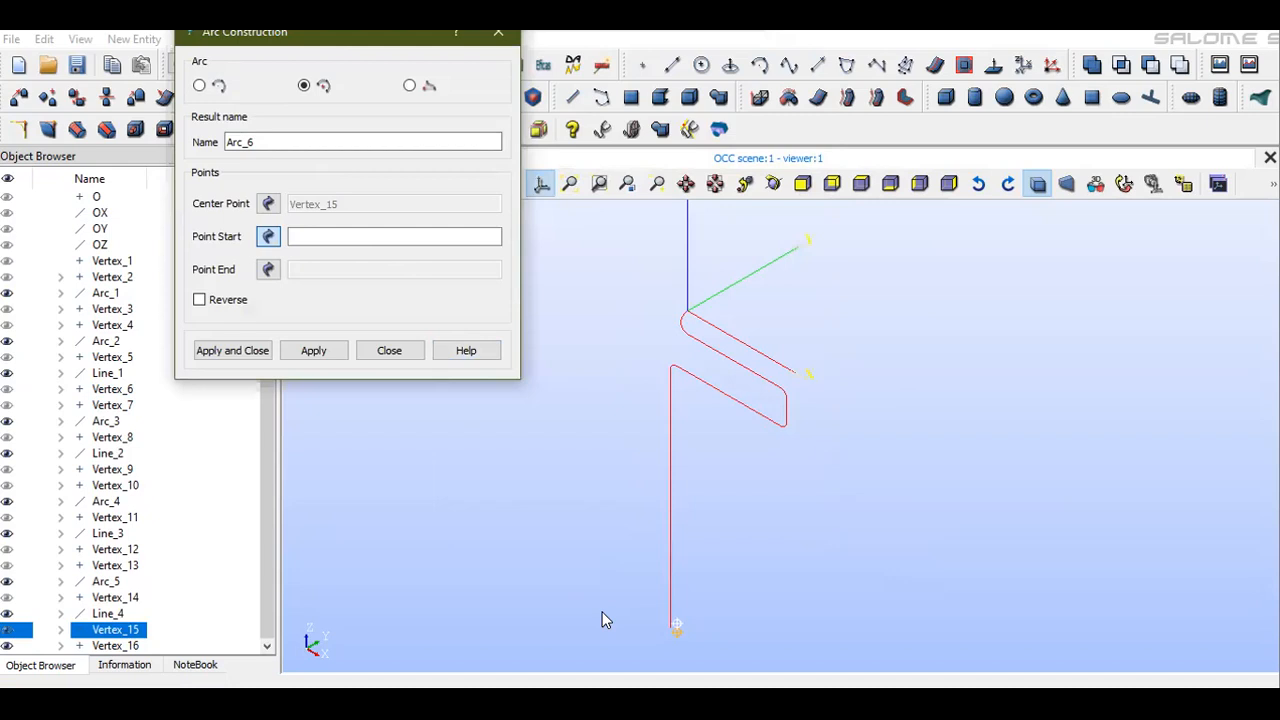
{"action": "scroll", "coordinate": [694, 637], "scroll_direction": "up", "scroll_amount": 7}
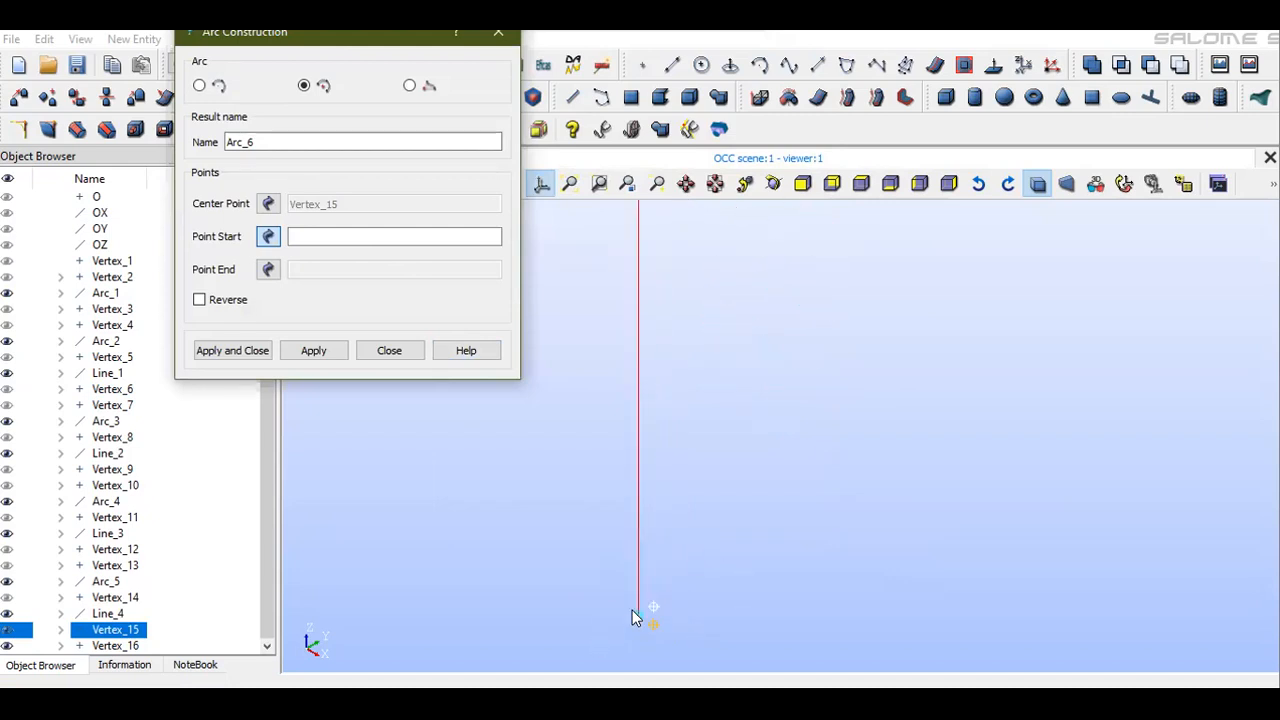
{"action": "left_click", "coordinate": [632, 611]}
{"action": "left_click", "coordinate": [653, 624]}
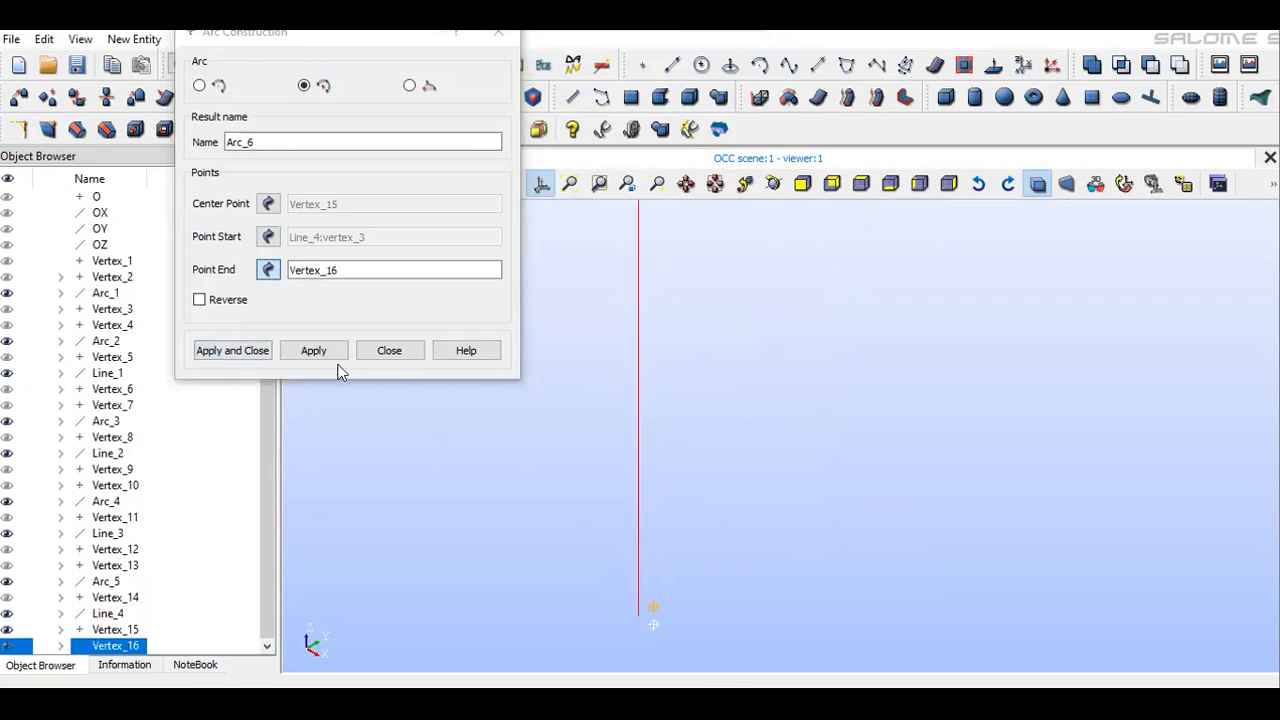
{"action": "left_click", "coordinate": [230, 350]}
{"action": "scroll", "coordinate": [684, 567], "scroll_direction": "down", "scroll_amount": 3}
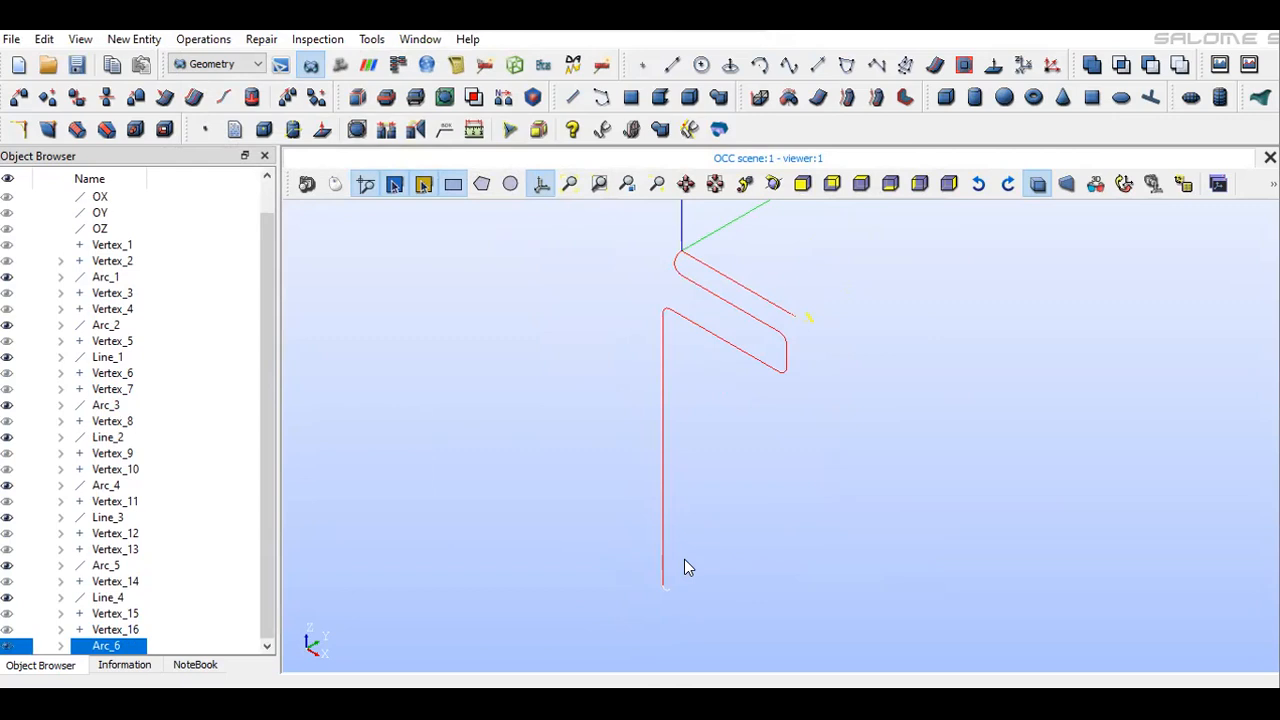
Build a single wire from all the pipe's arcs and lines, keeping the tolerance at 1e-07
{"action": "left_click", "coordinate": [602, 507]}
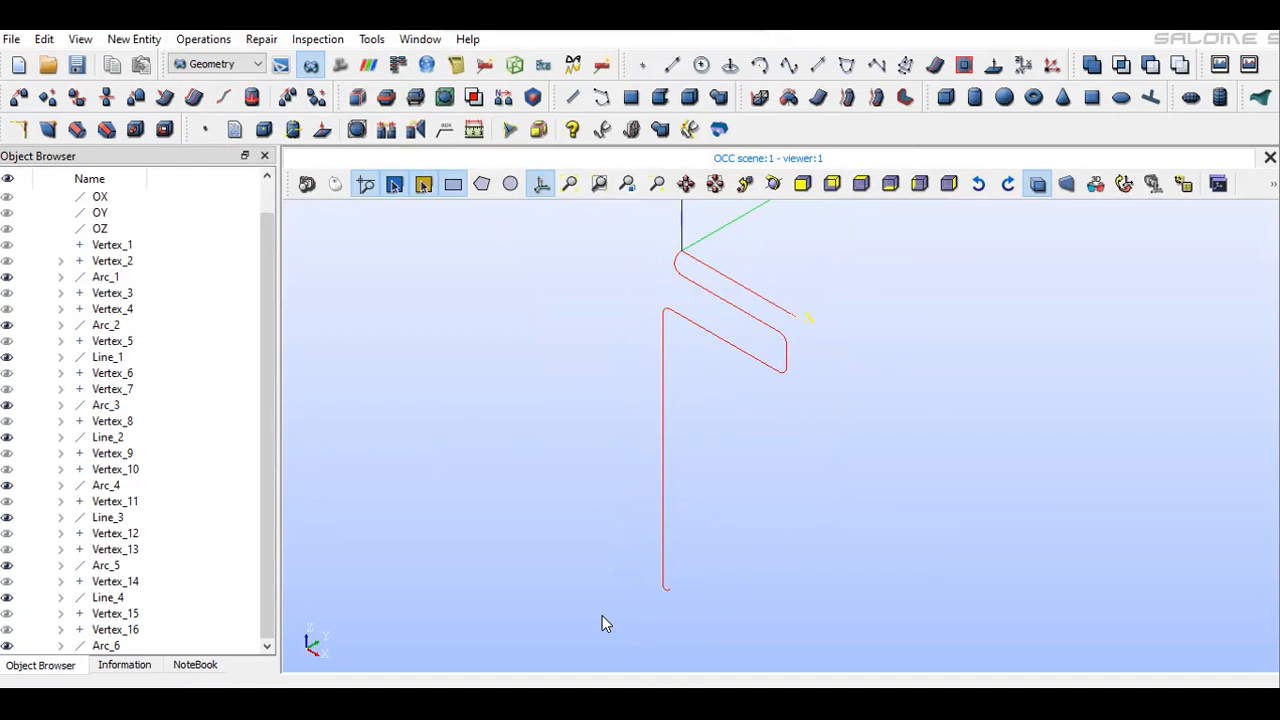
{"action": "left_click_drag", "start_coordinate": [595, 620], "coordinate": [851, 233]}
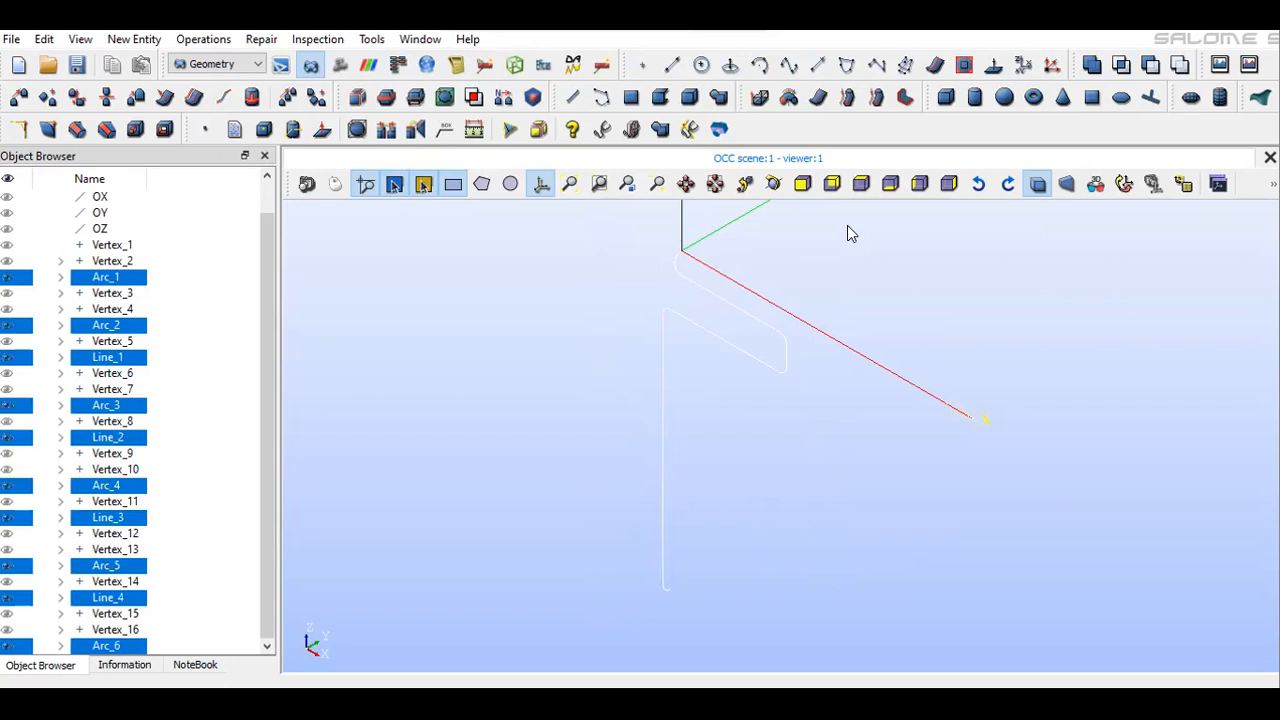
{"action": "left_click", "coordinate": [203, 40]}
{"action": "mouse_move", "coordinate": [134, 39]}
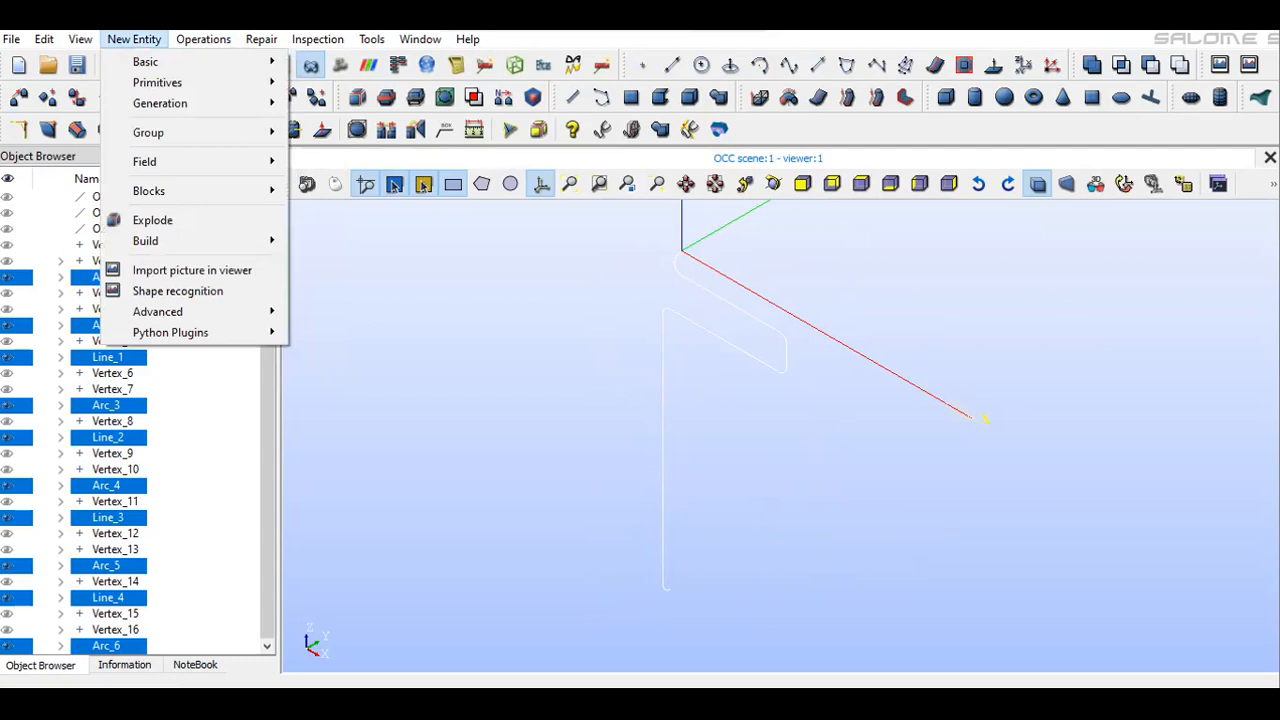
{"action": "mouse_move", "coordinate": [255, 242]}
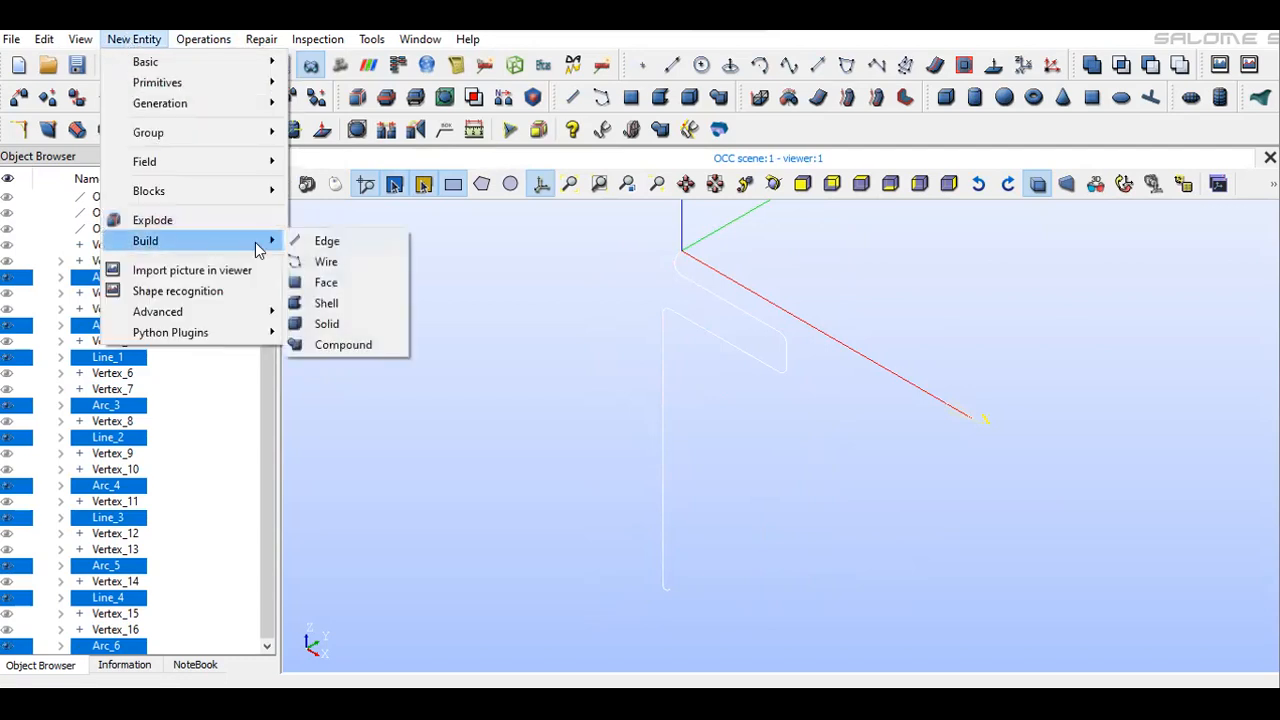
{"action": "left_click", "coordinate": [336, 265]}
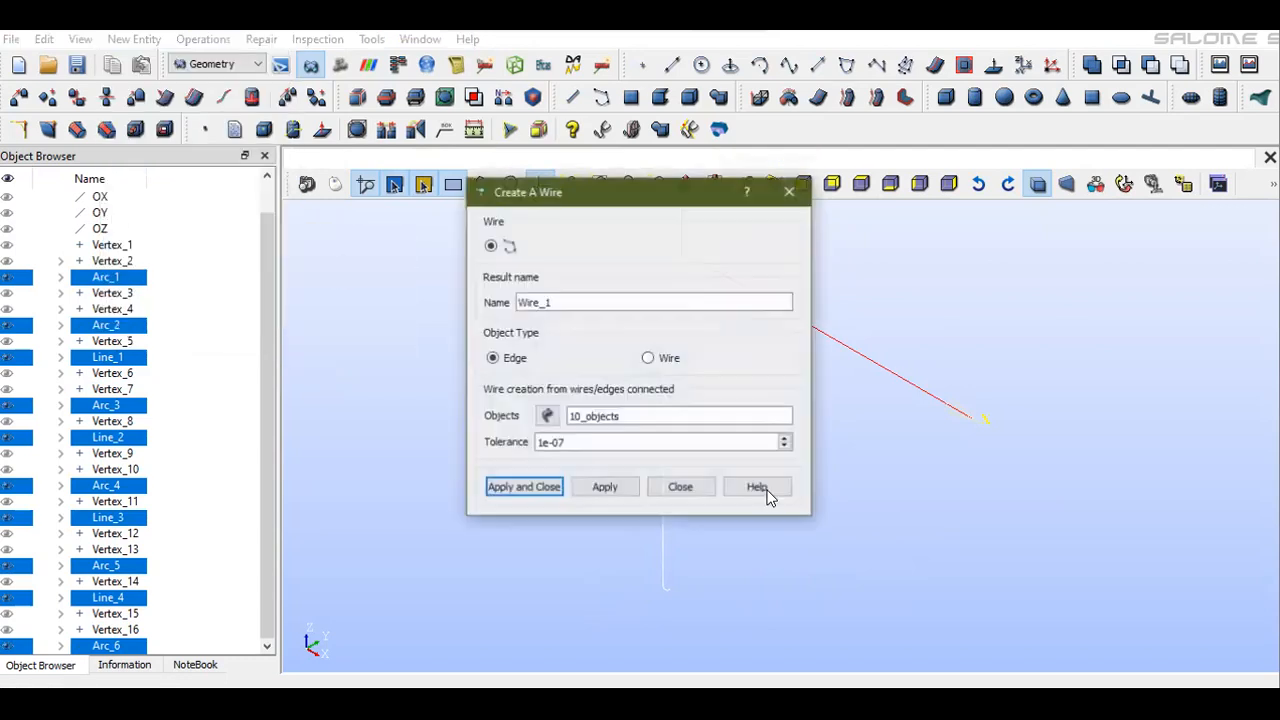
{"action": "left_click", "coordinate": [523, 487]}
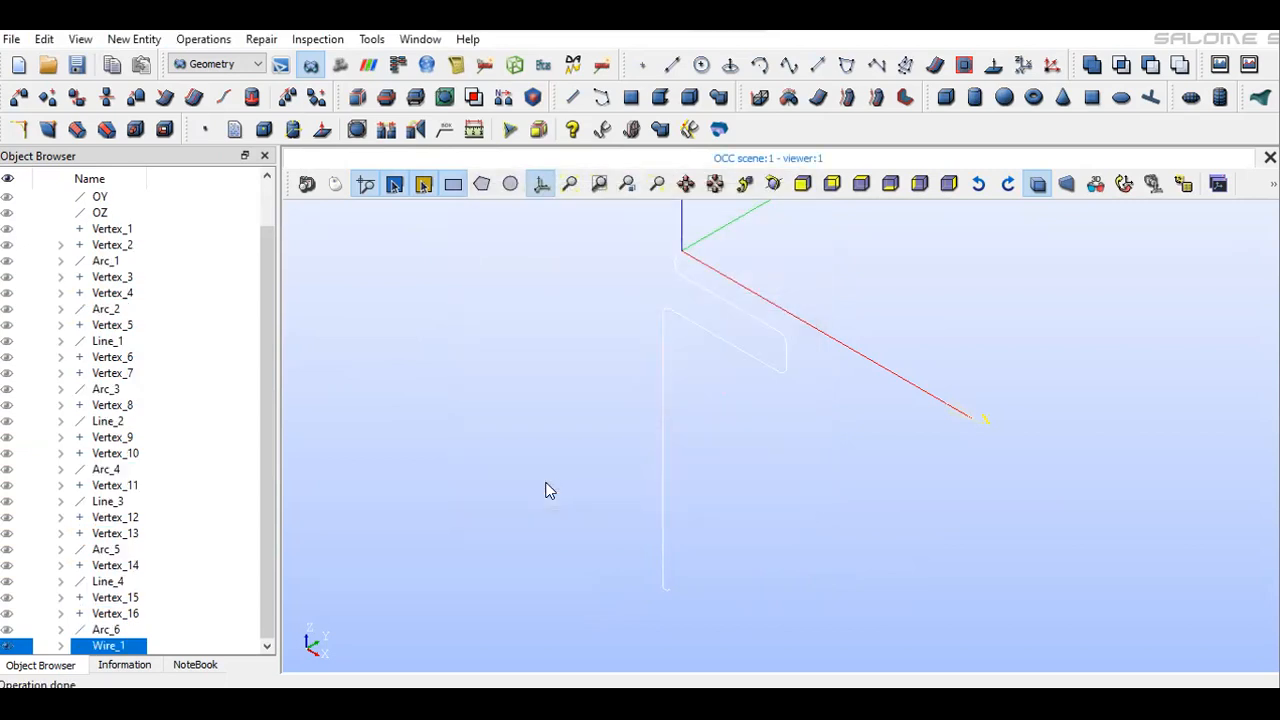
Partition Wire_1 with resulting type Wire, enabling no sub-shapes intersection, self-intersection detection and keeping shapes of lower type
{"action": "scroll", "coordinate": [549, 490], "scroll_direction": "down", "scroll_amount": 2}
{"action": "scroll", "coordinate": [508, 493], "scroll_direction": "up", "scroll_amount": 2}
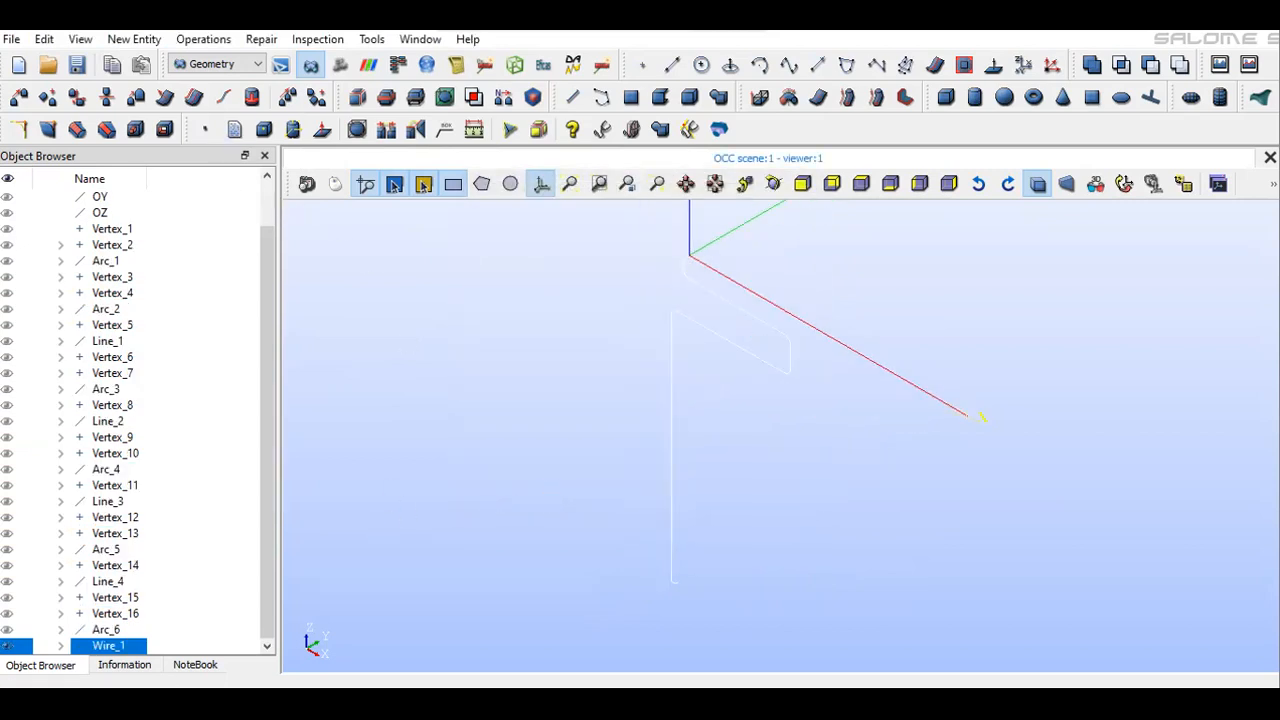
{"action": "left_click", "coordinate": [203, 39]}
{"action": "left_click", "coordinate": [222, 133]}
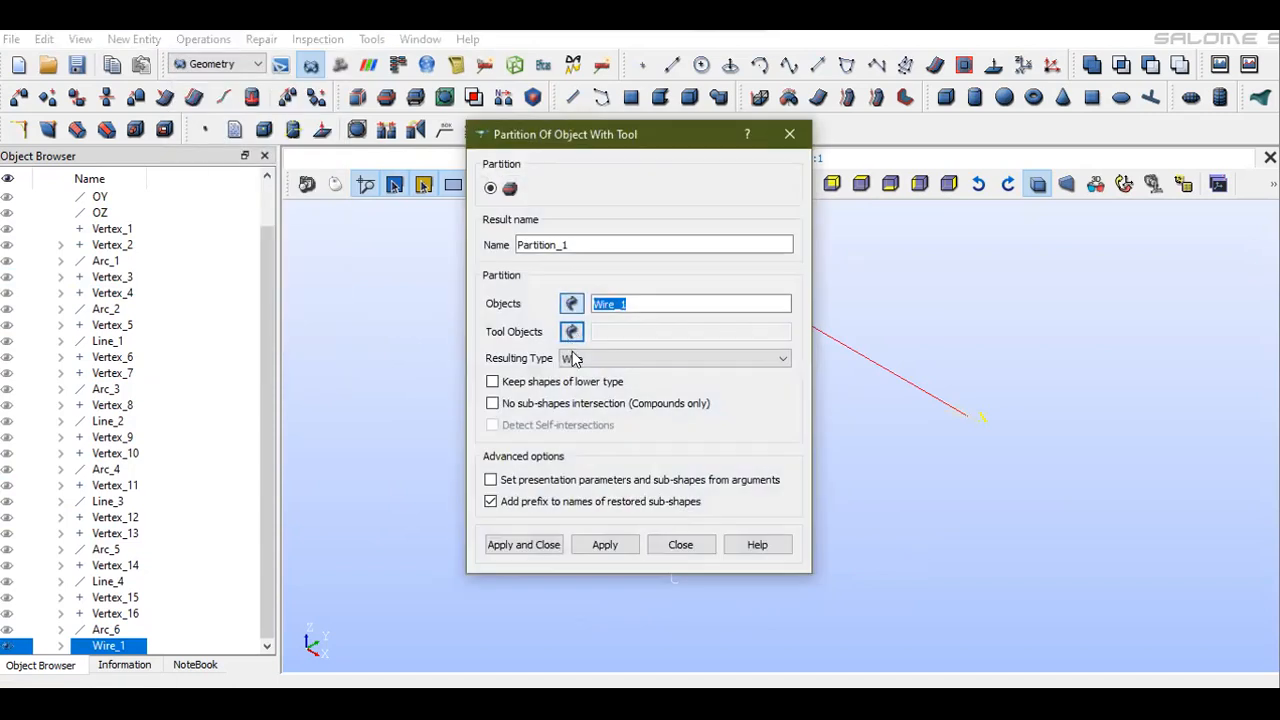
{"action": "left_click", "coordinate": [596, 404]}
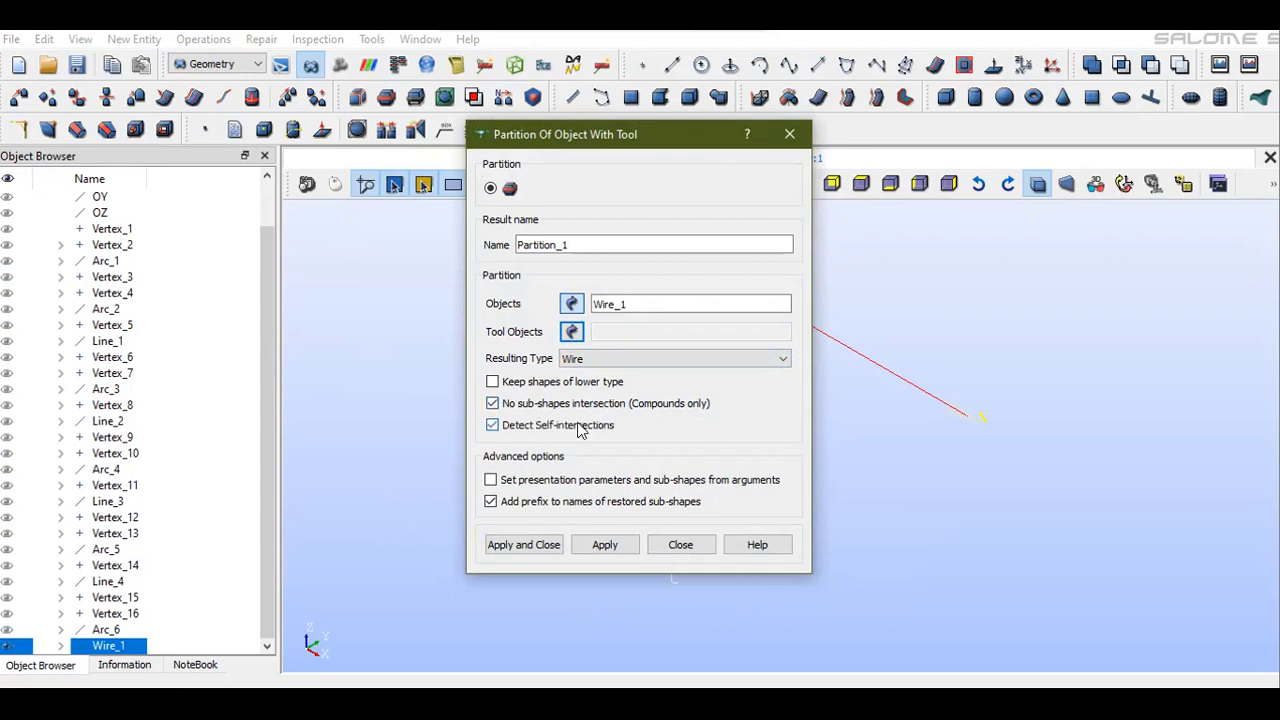
{"action": "left_click", "coordinate": [492, 383]}
{"action": "left_click", "coordinate": [505, 546]}
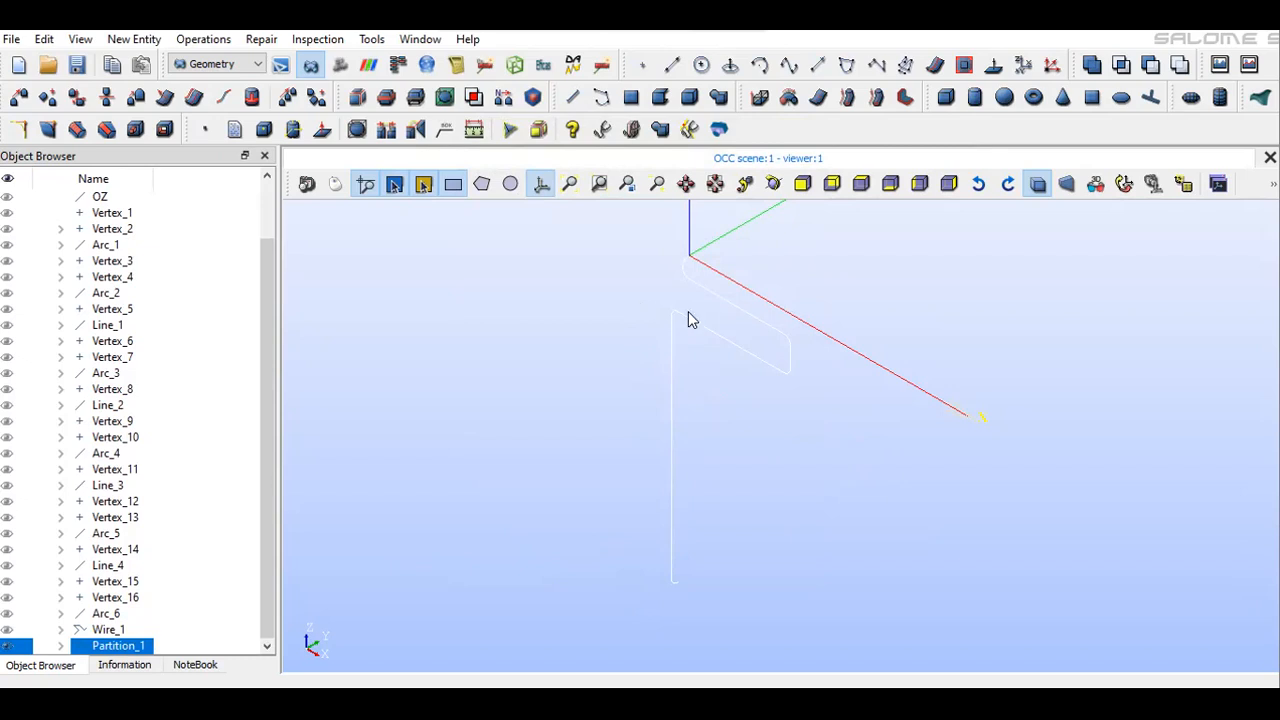
Rotate a copy of Partition_1 by -90 degrees about the OX axis
{"action": "left_click", "coordinate": [203, 39]}
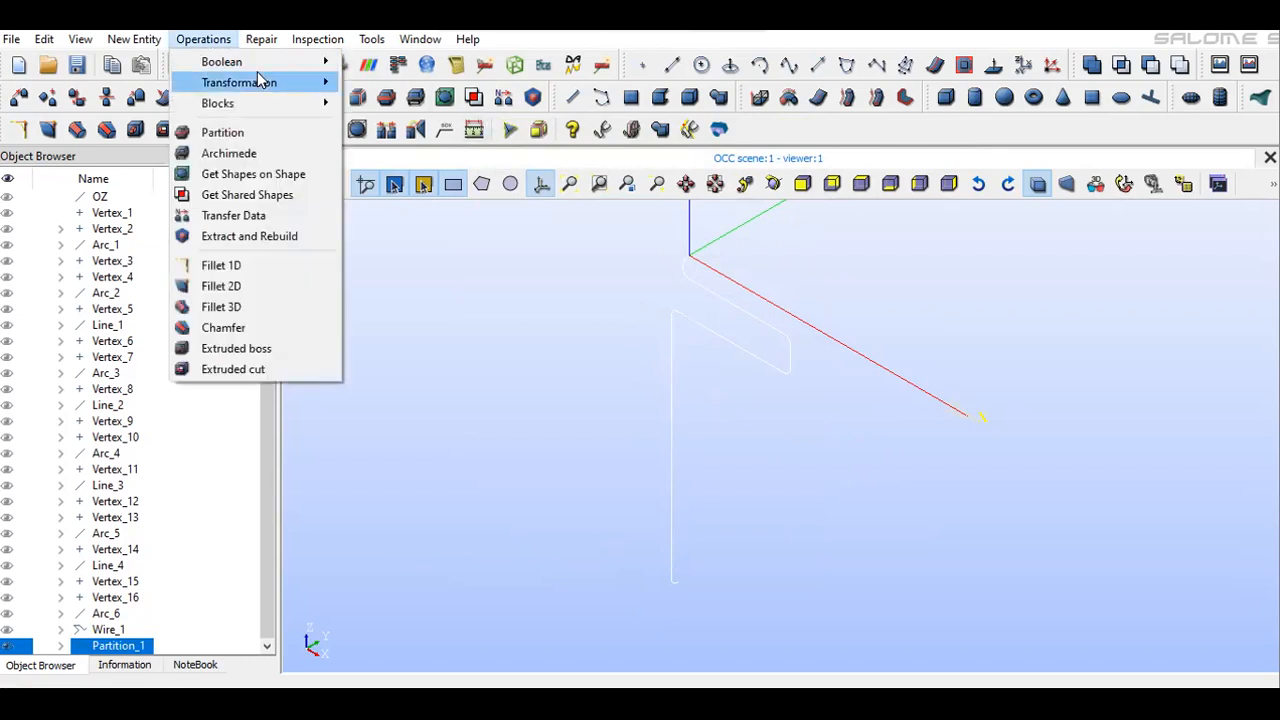
{"action": "mouse_move", "coordinate": [266, 82]}
{"action": "left_click", "coordinate": [389, 103]}
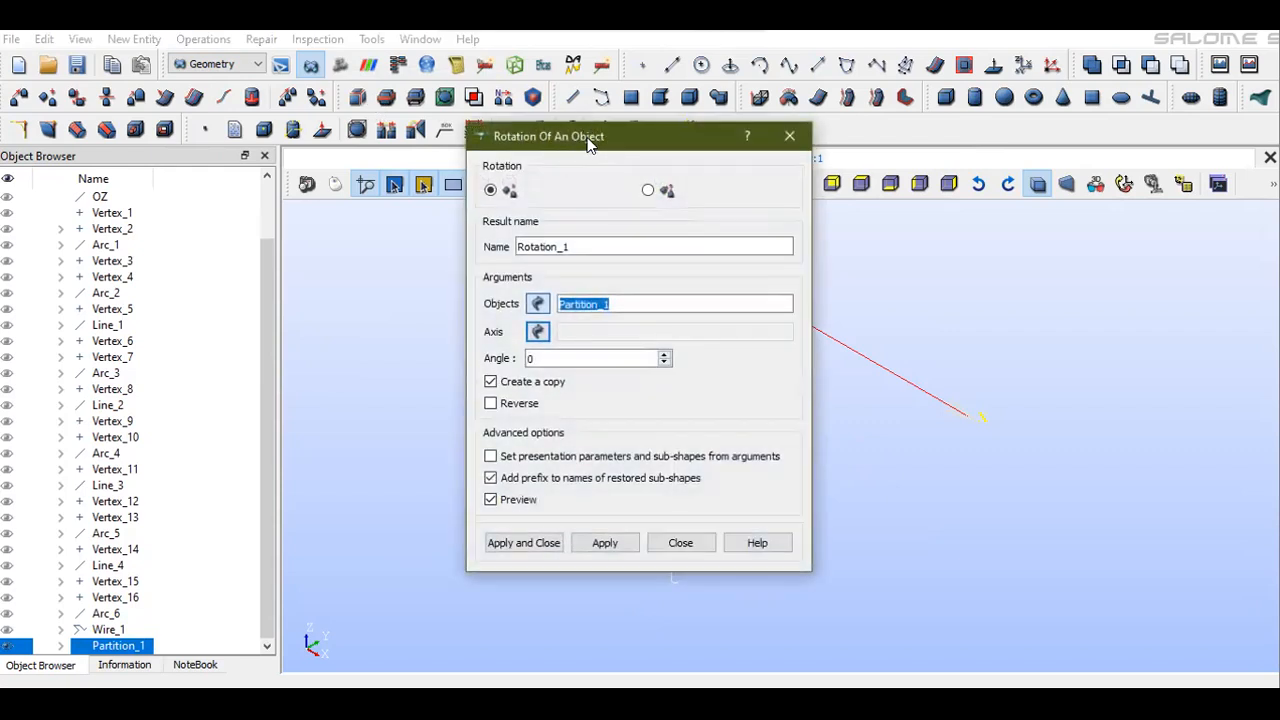
{"action": "left_click_drag", "start_coordinate": [590, 145], "coordinate": [360, 31]}
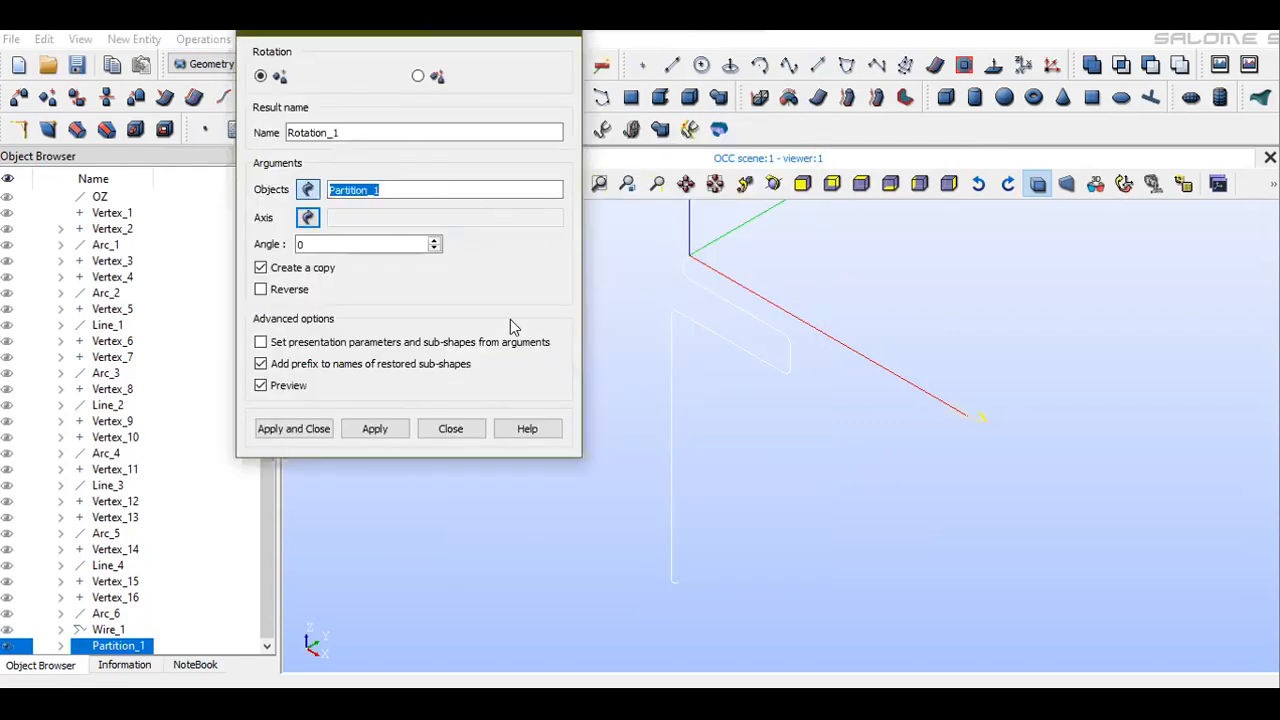
{"action": "left_click", "coordinate": [308, 217]}
{"action": "scroll", "coordinate": [140, 216], "scroll_direction": "up", "scroll_amount": 2}
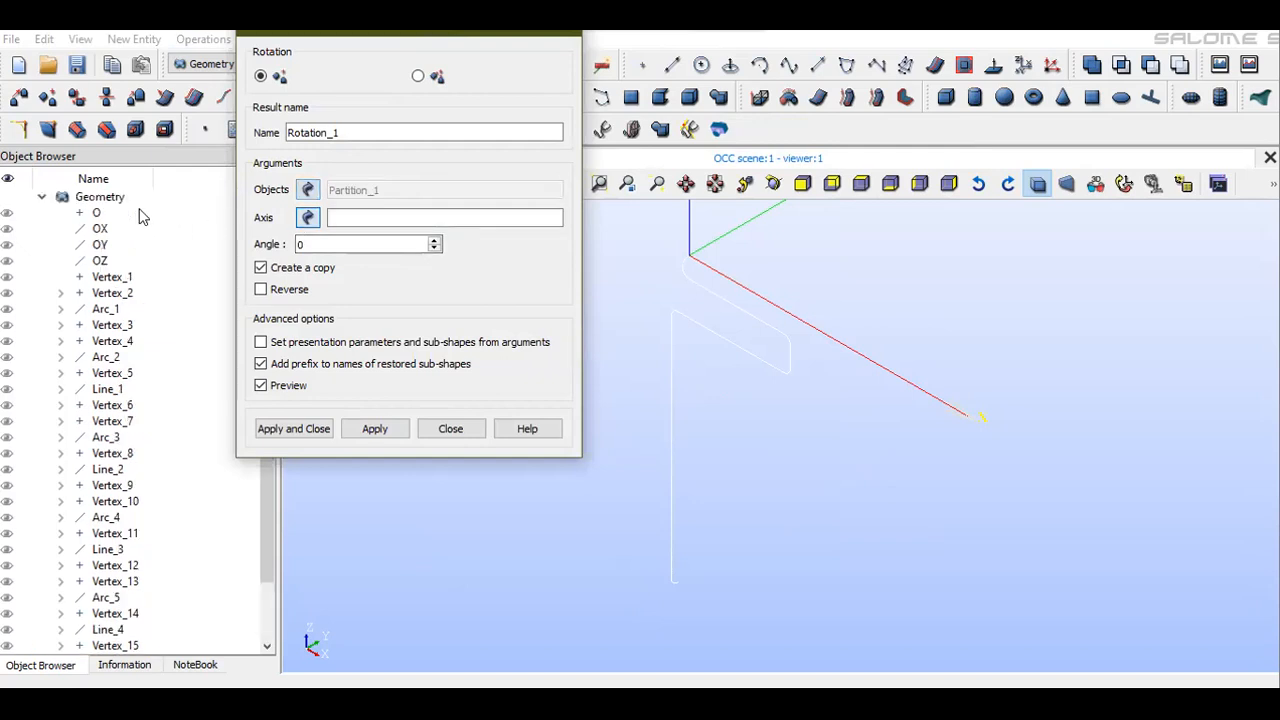
{"action": "left_click", "coordinate": [100, 229]}
{"action": "double_click", "coordinate": [393, 245]}
{"action": "type", "text": "-90"}
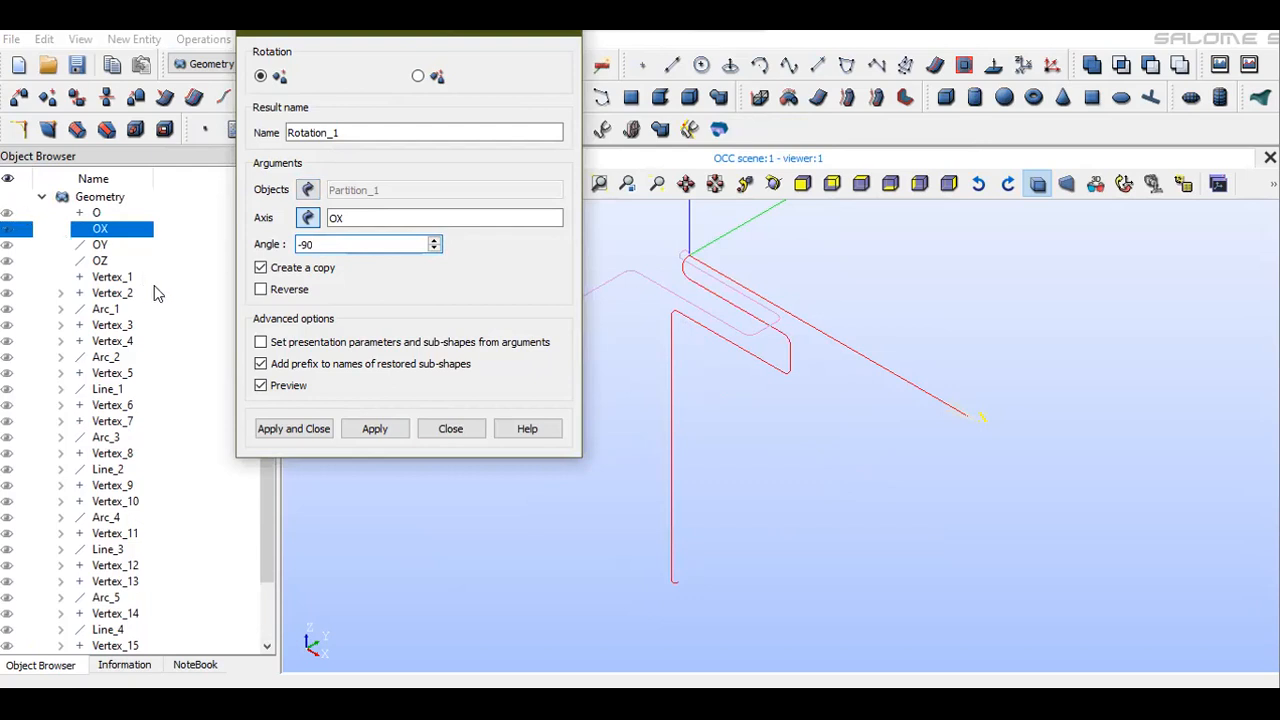
{"action": "left_click", "coordinate": [300, 430]}
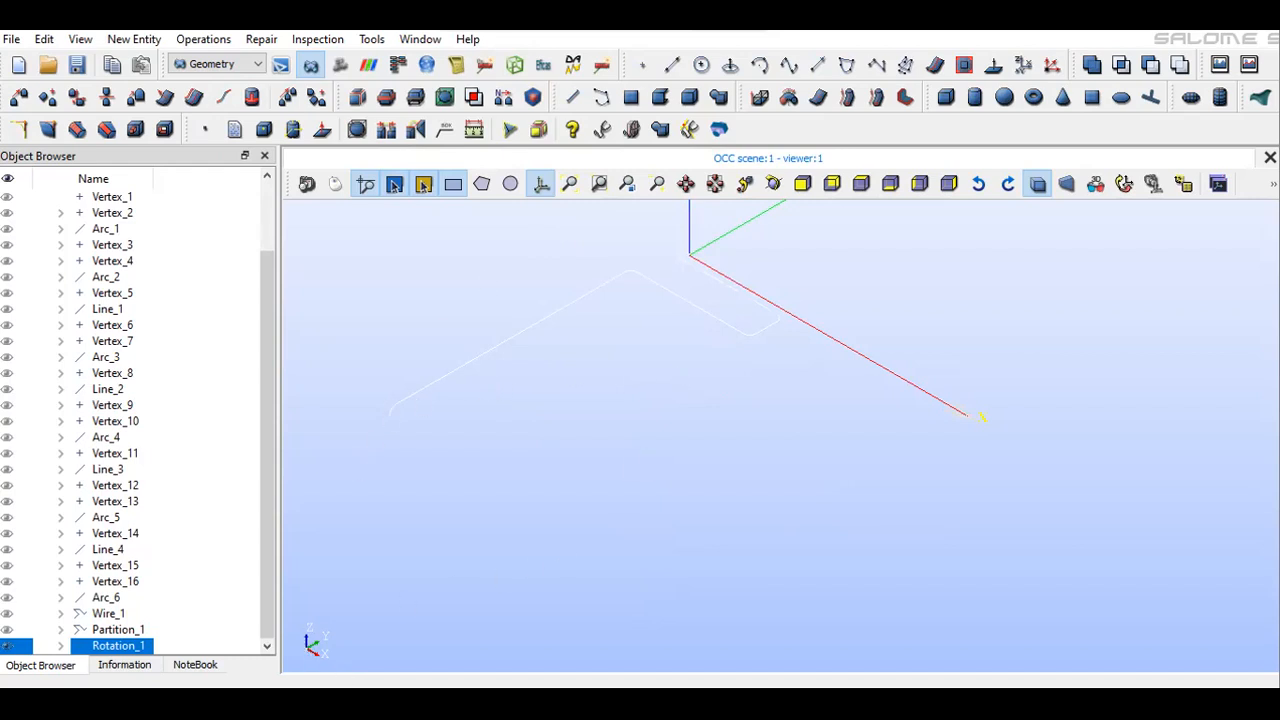
Start a vertex group on Rotation_1 and name it upper_support
{"action": "left_click", "coordinate": [140, 40]}
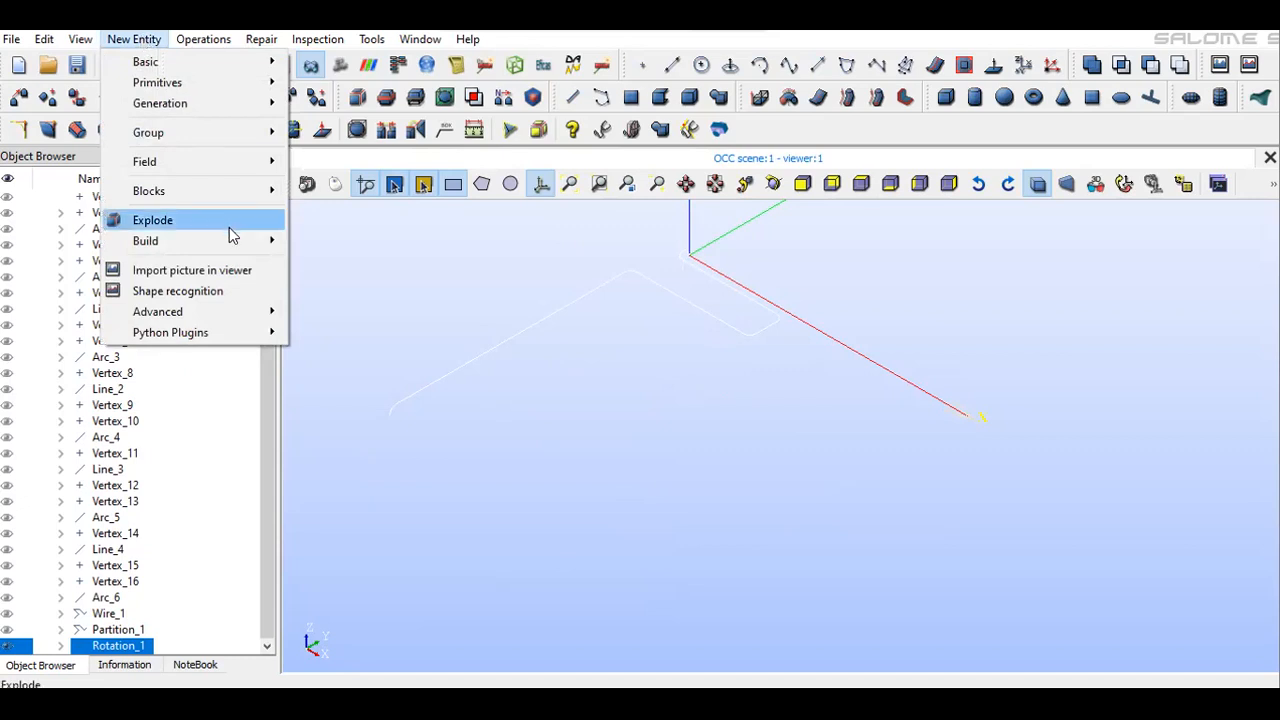
{"action": "mouse_move", "coordinate": [210, 132]}
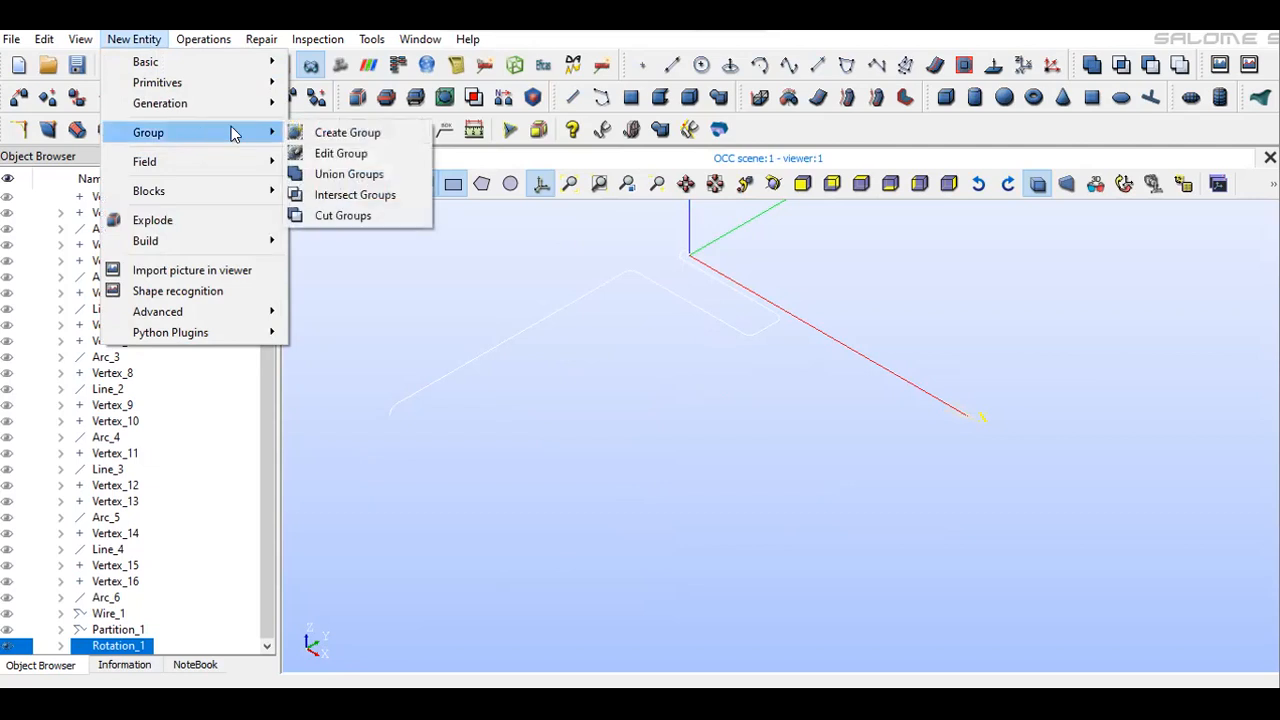
{"action": "left_click", "coordinate": [320, 131]}
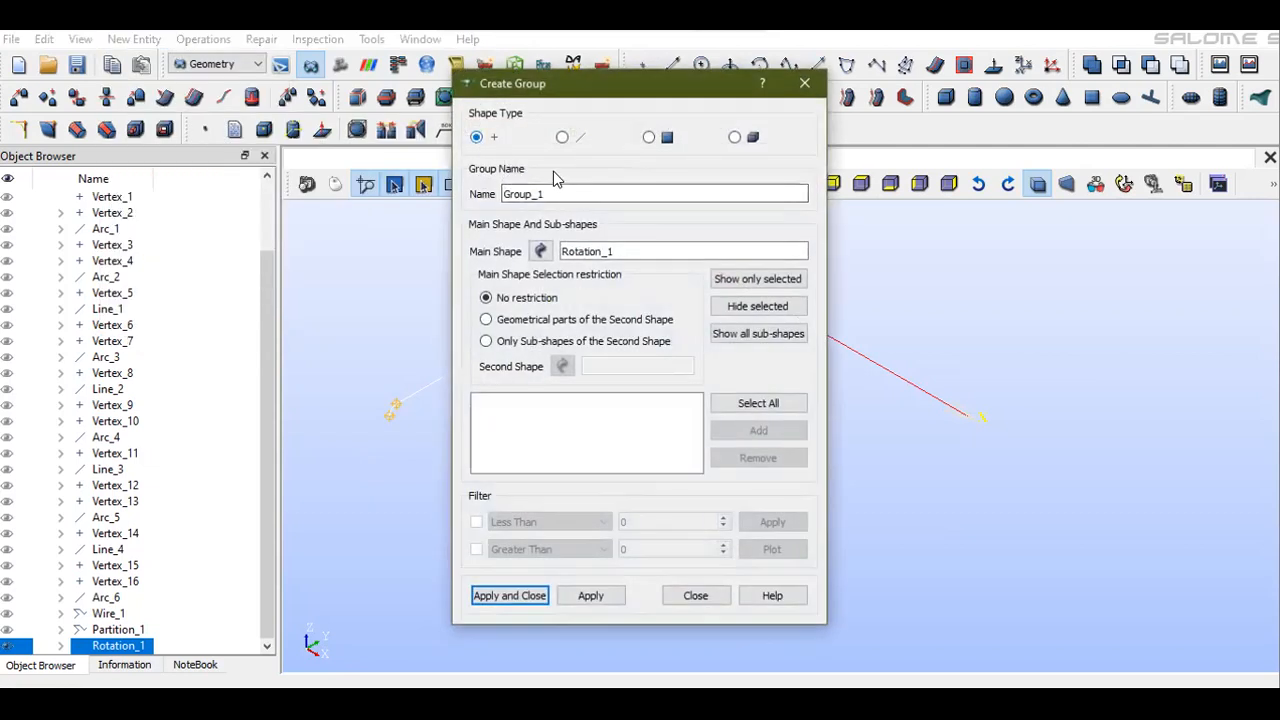
{"action": "double_click", "coordinate": [562, 186]}
{"action": "type", "text": "upper-support"}
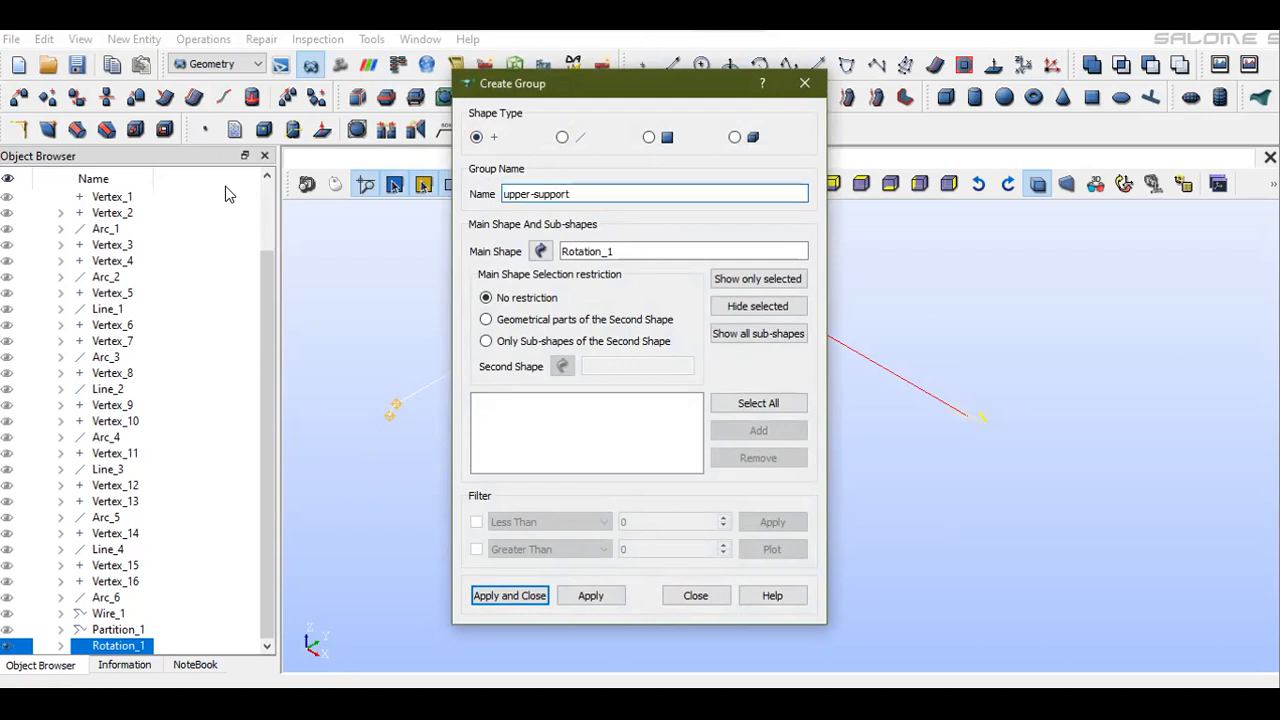
{"action": "key", "text": "Left"}
{"action": "key", "text": "Left"}
{"action": "key", "text": "Left"}
{"action": "key", "text": "Left"}
{"action": "key", "text": "Left"}
{"action": "key", "text": "BackSpace"}
{"action": "type", "text": "_"}
Add the pipe's end vertex at the origin to the upper_support group and create it, keeping Create Group open
{"action": "left_click_drag", "start_coordinate": [586, 83], "coordinate": [934, 113]}
{"action": "scroll", "coordinate": [680, 272], "scroll_direction": "up", "scroll_amount": 3}
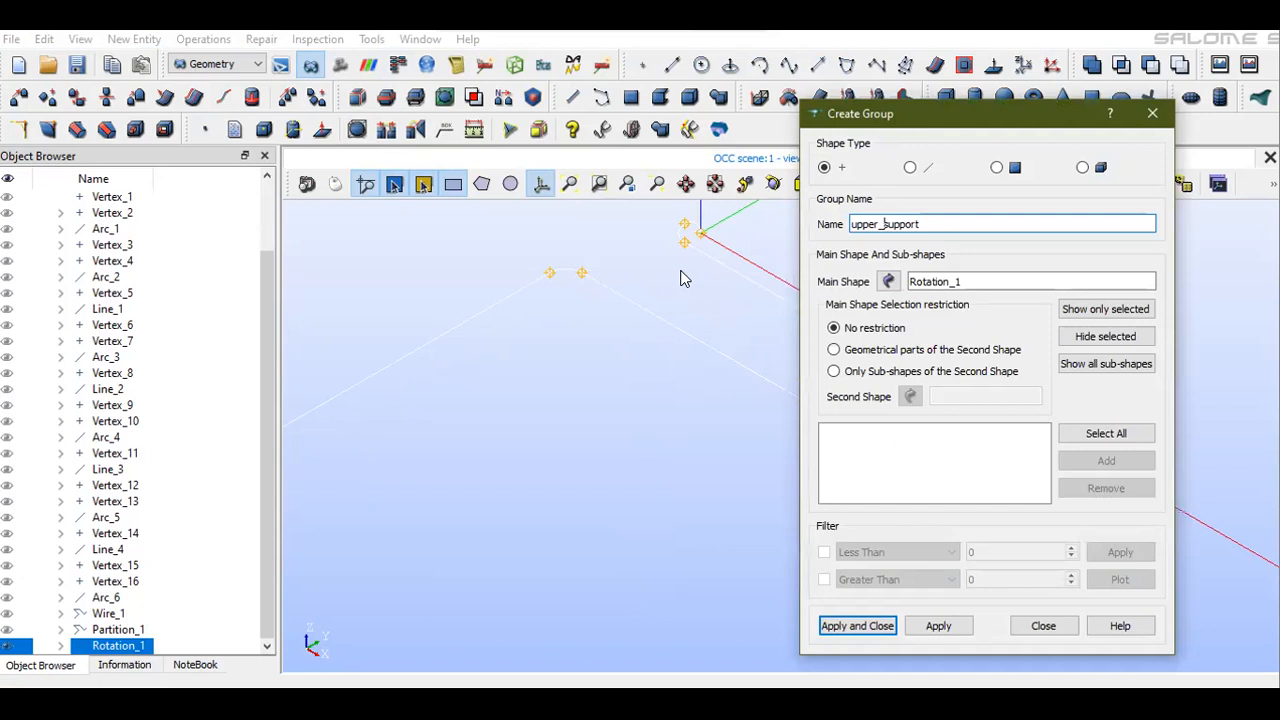
{"action": "left_click", "coordinate": [703, 234]}
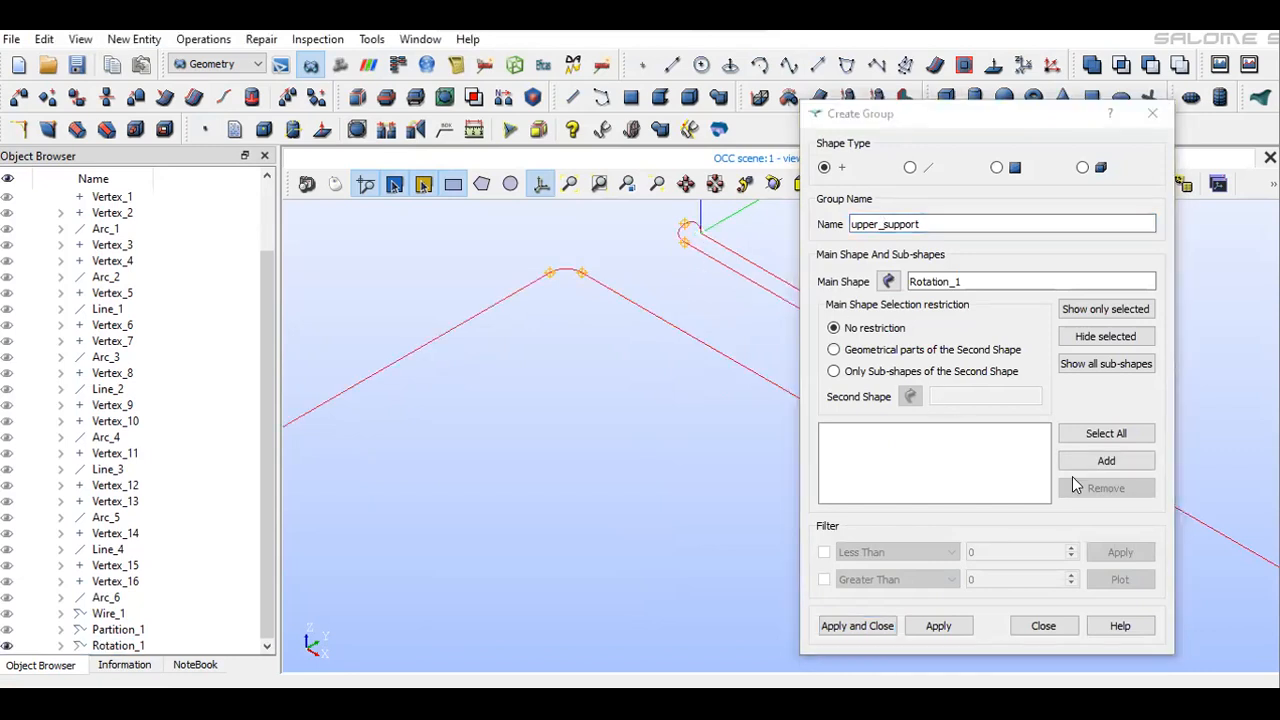
{"action": "left_click", "coordinate": [1092, 464]}
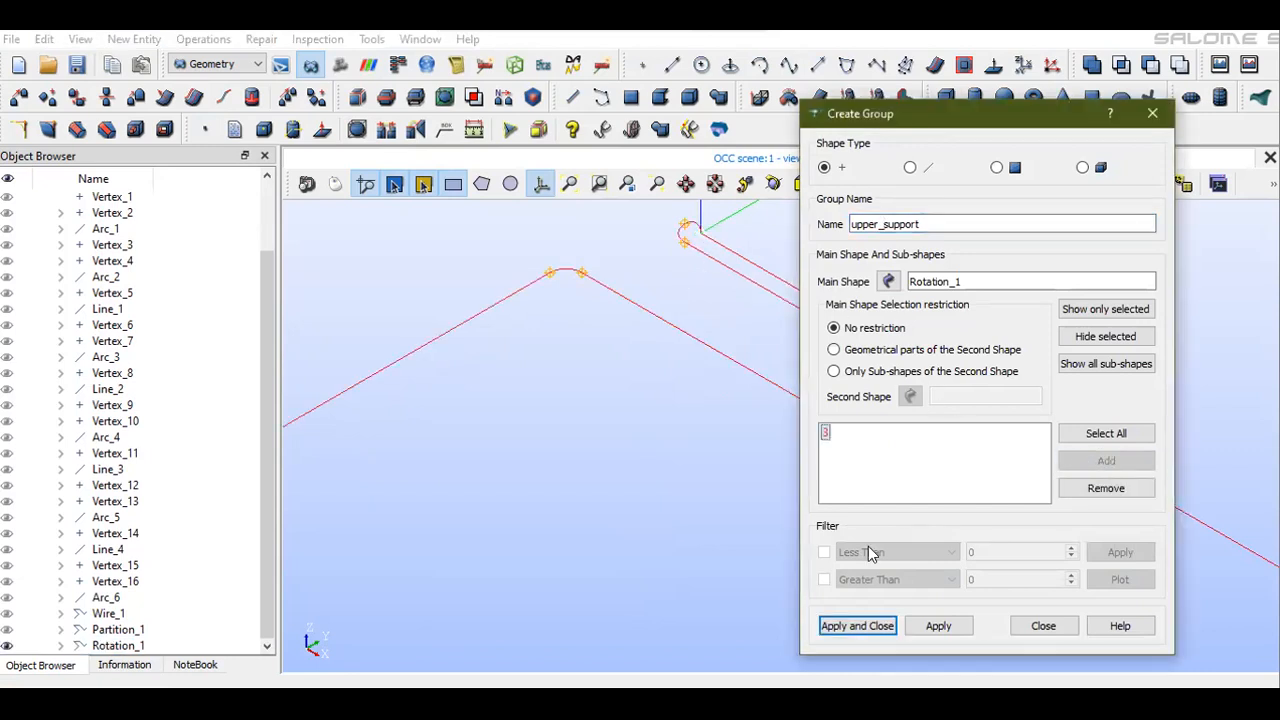
{"action": "left_click", "coordinate": [938, 626]}
Name the new vertex group on Rotation_1 lower_support
{"action": "scroll", "coordinate": [598, 353], "scroll_direction": "down", "scroll_amount": 5}
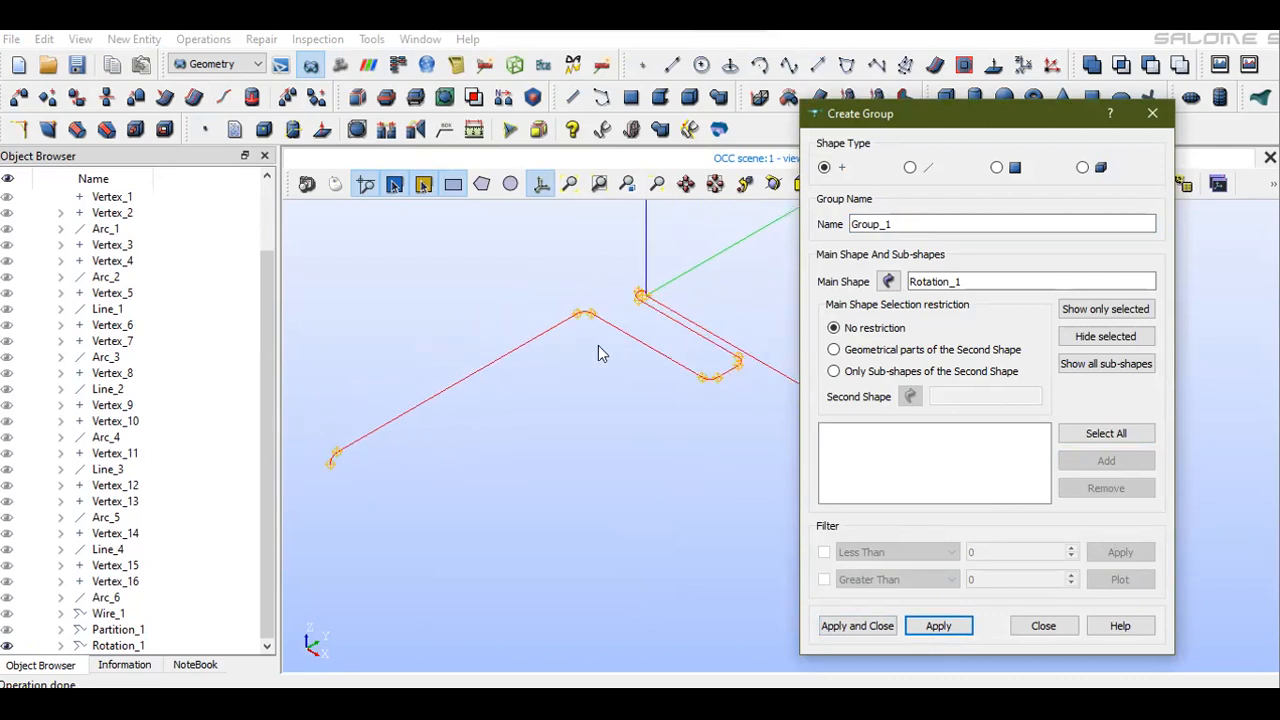
{"action": "double_click", "coordinate": [907, 227]}
{"action": "key", "text": "BackSpace"}
{"action": "type", "text": "lower-support"}
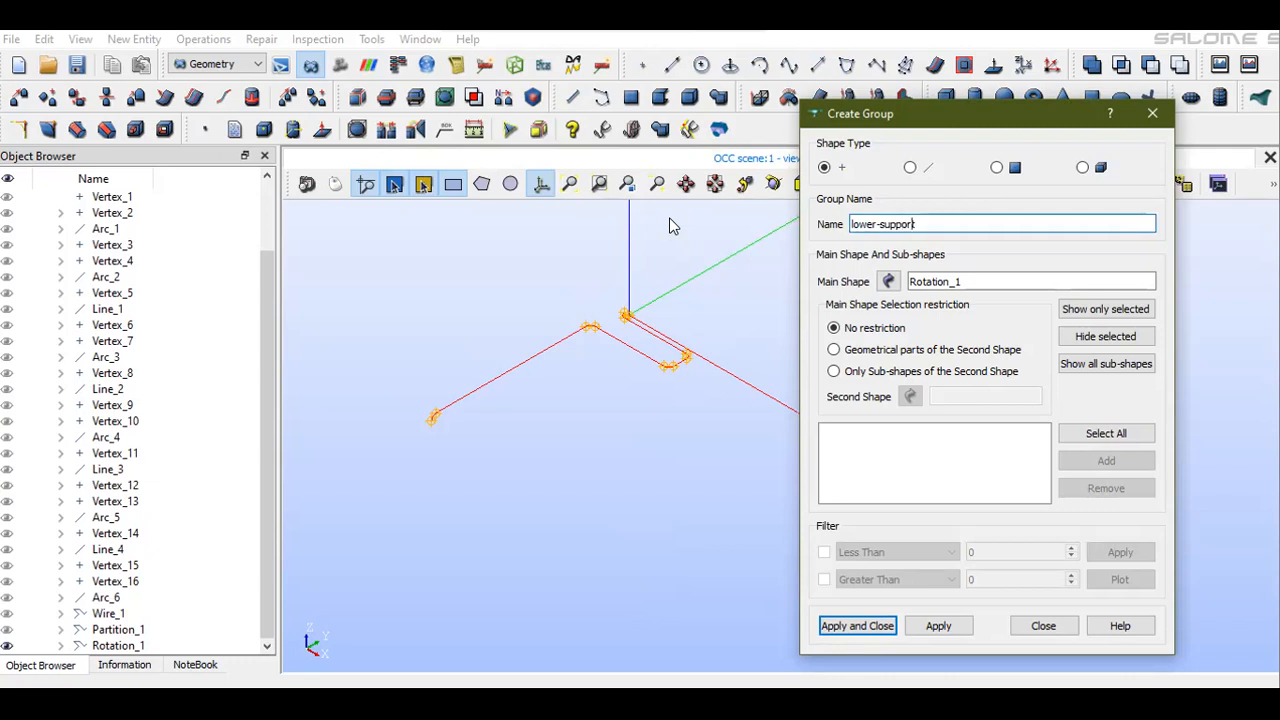
{"action": "key", "text": "Left"}
{"action": "key", "text": "Left"}
{"action": "key", "text": "Left"}
{"action": "key", "text": "Left"}
{"action": "key", "text": "Left"}
{"action": "key", "text": "Left"}
{"action": "key", "text": "BackSpace"}
{"action": "type", "text": "_"}
Add the free end vertex of the pipe's far bend to lower_support, create the group and save the study
{"action": "scroll", "coordinate": [435, 429], "scroll_direction": "up", "scroll_amount": 3}
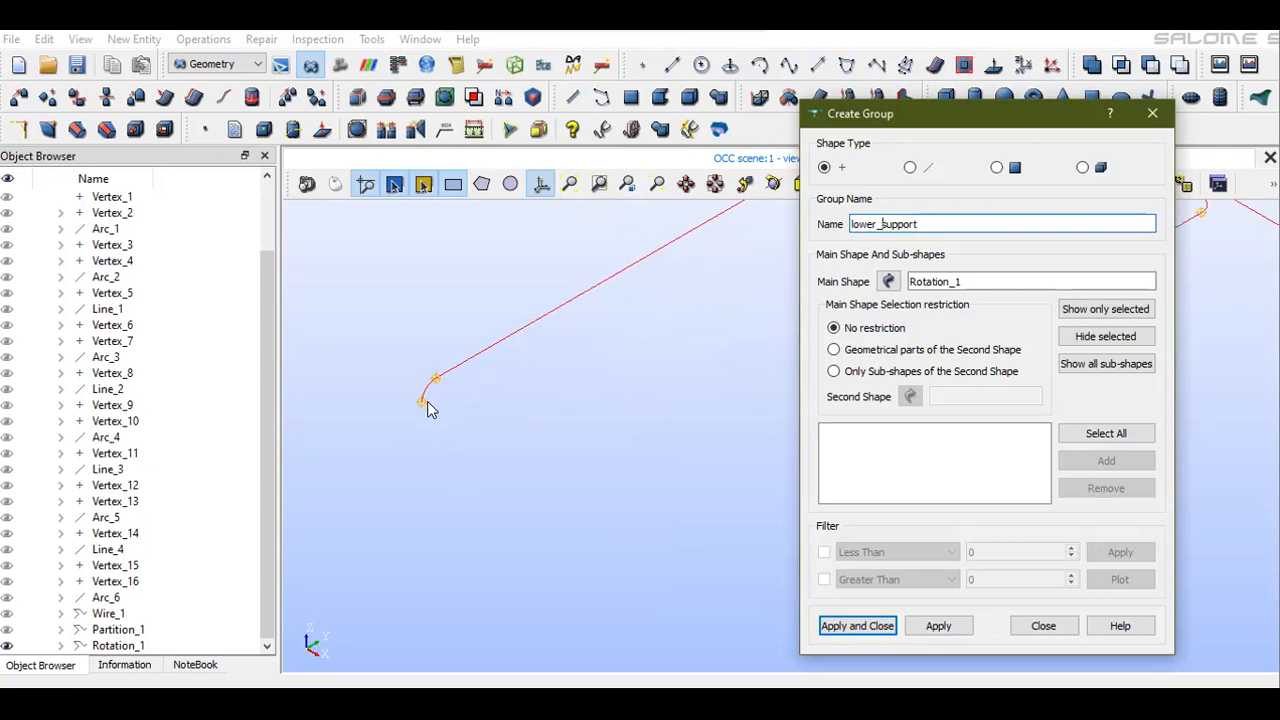
{"action": "left_click", "coordinate": [421, 402]}
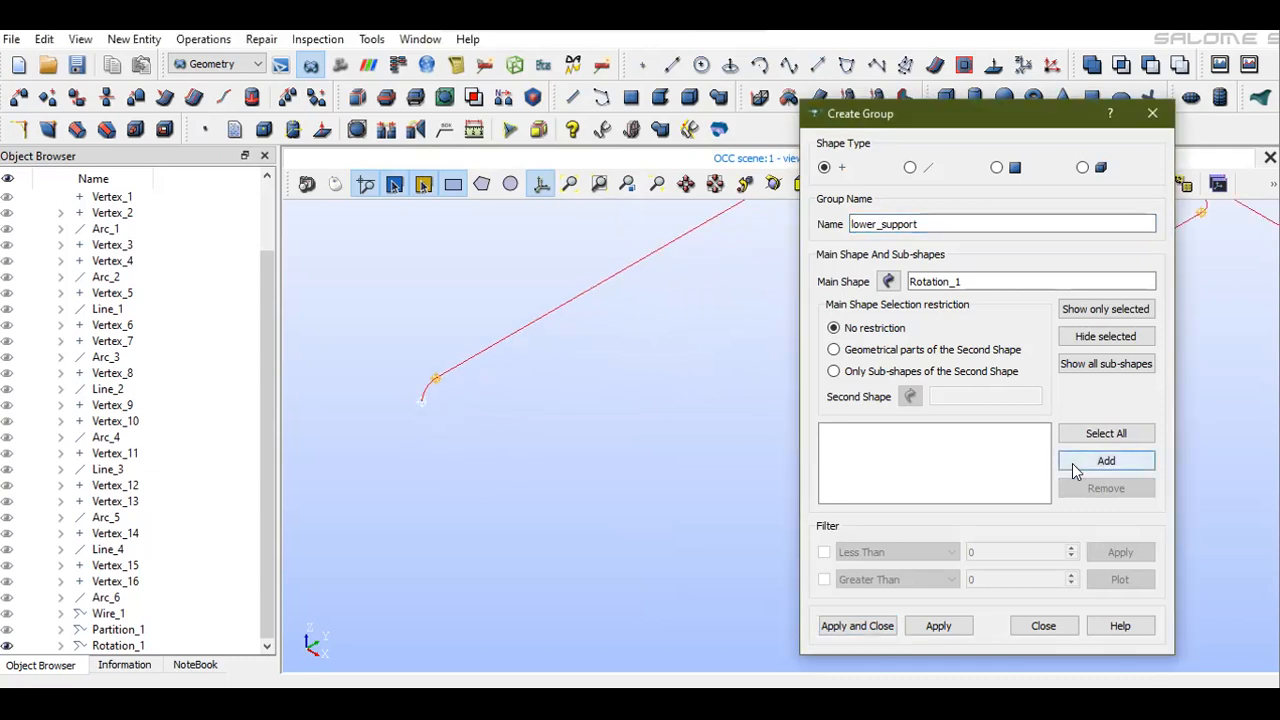
{"action": "left_click", "coordinate": [1072, 463]}
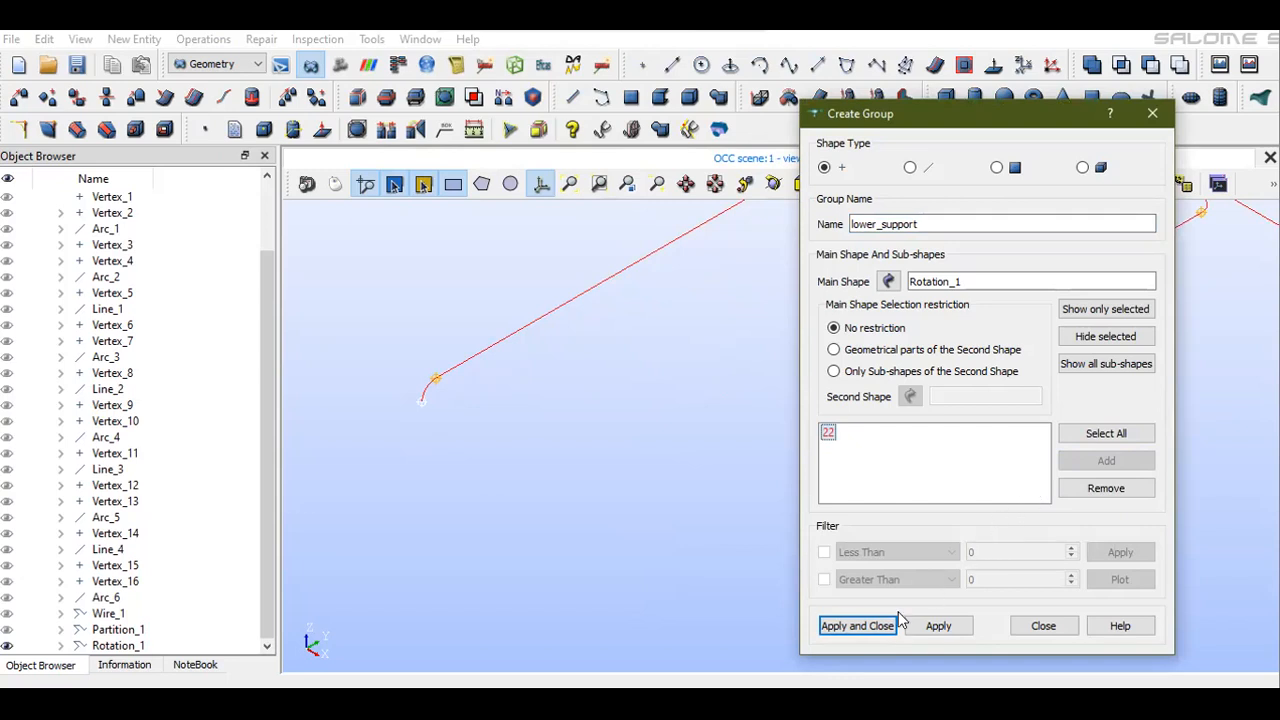
{"action": "left_click", "coordinate": [866, 625]}
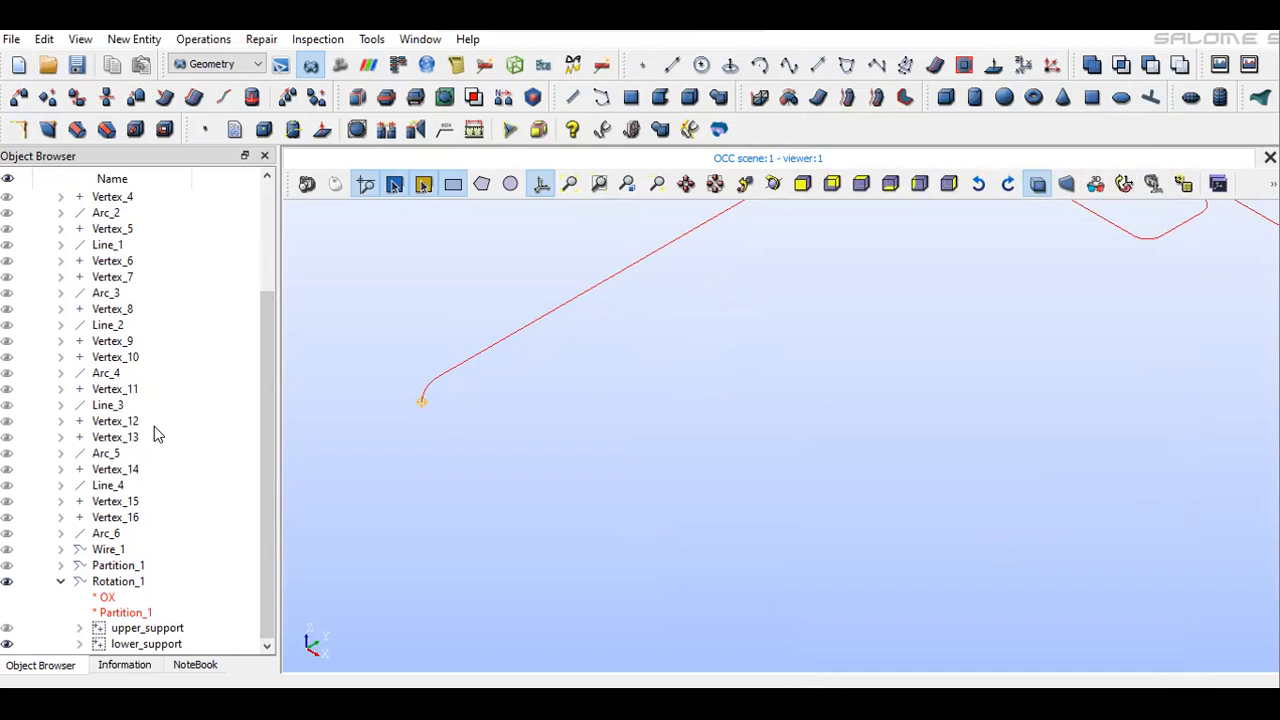
{"action": "left_click", "coordinate": [76, 66]}
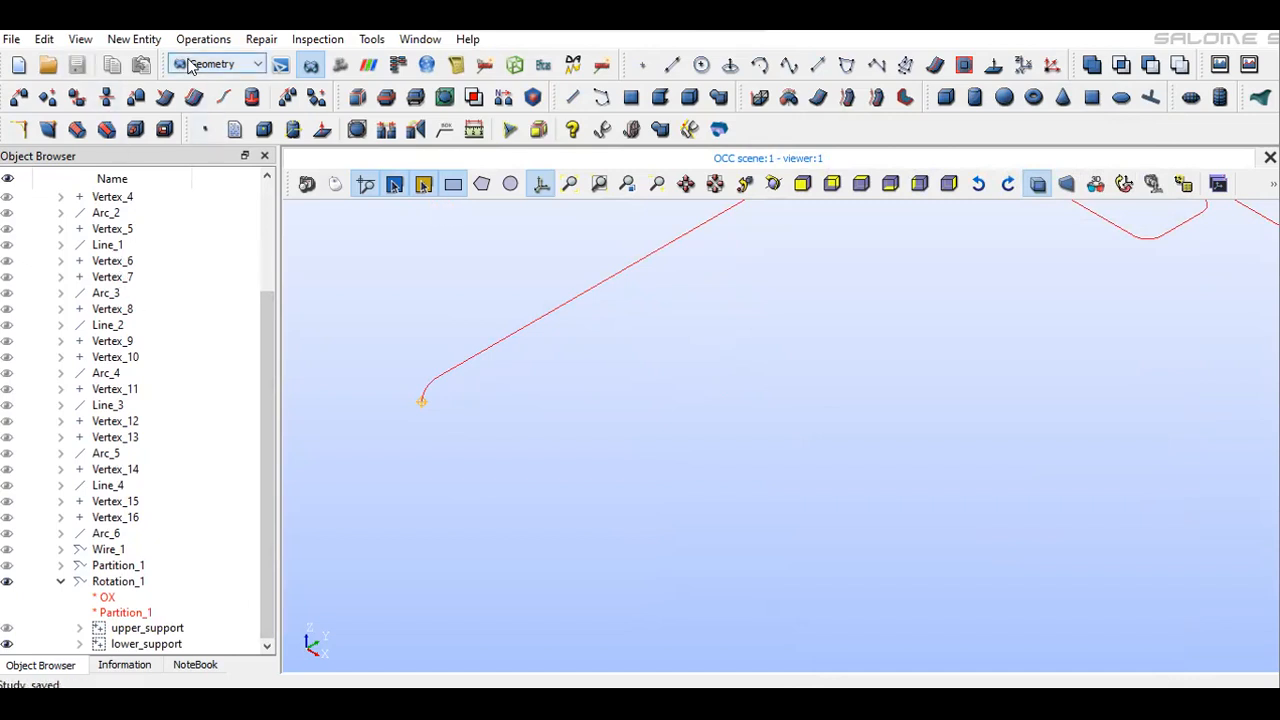
Switch to the Mesh module and start a new mesh with Rotation_1 as its geometry
{"action": "left_click", "coordinate": [205, 64]}
{"action": "left_click", "coordinate": [199, 131]}
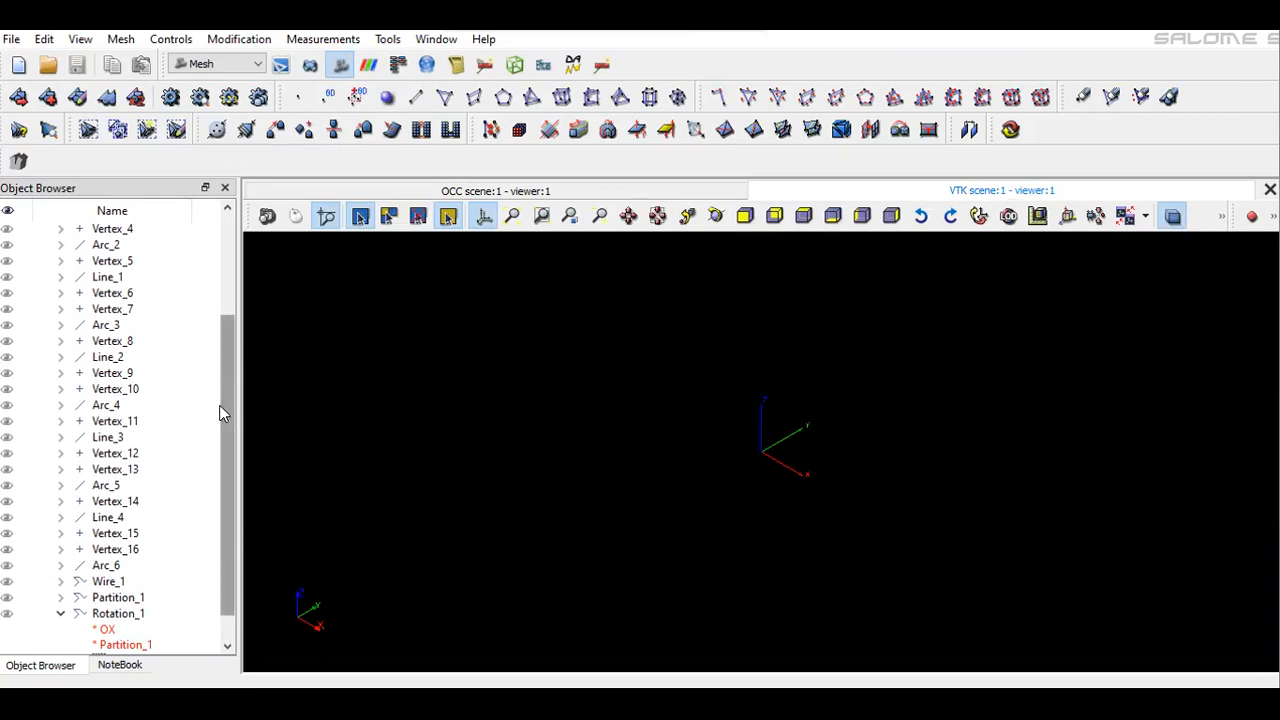
{"action": "scroll", "coordinate": [223, 413], "scroll_direction": "down", "scroll_amount": 1}
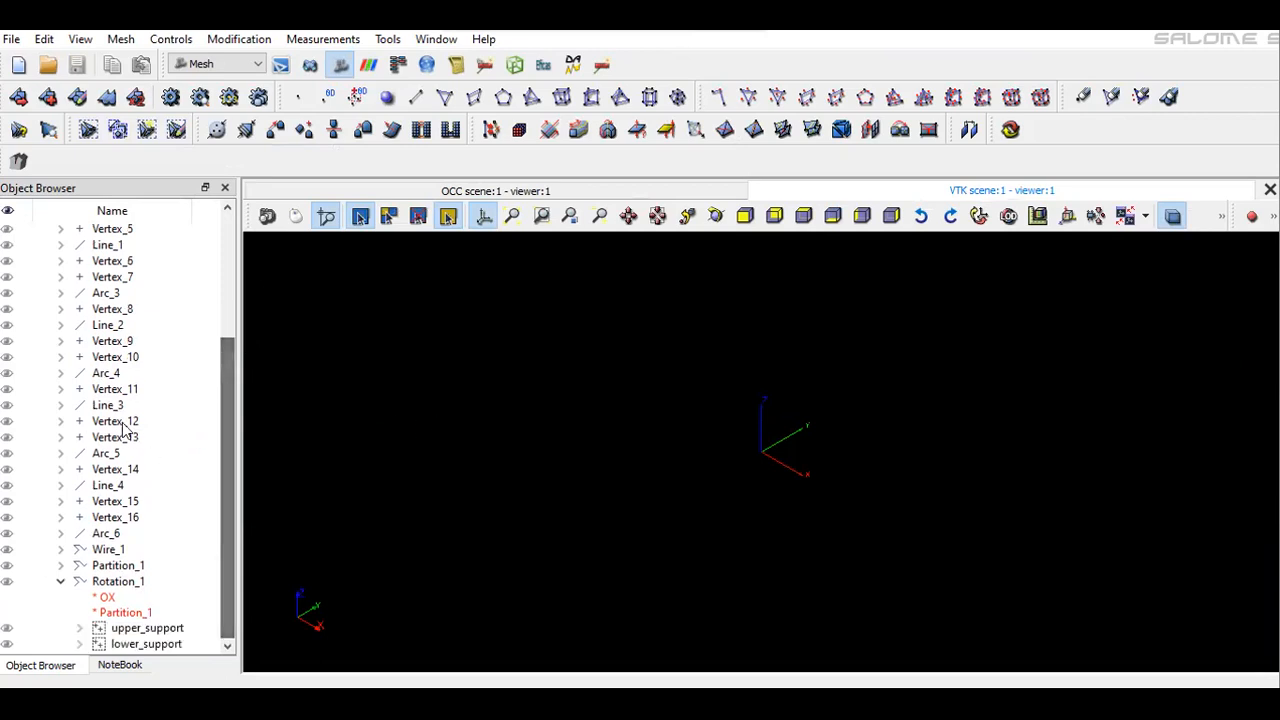
{"action": "left_click", "coordinate": [20, 98]}
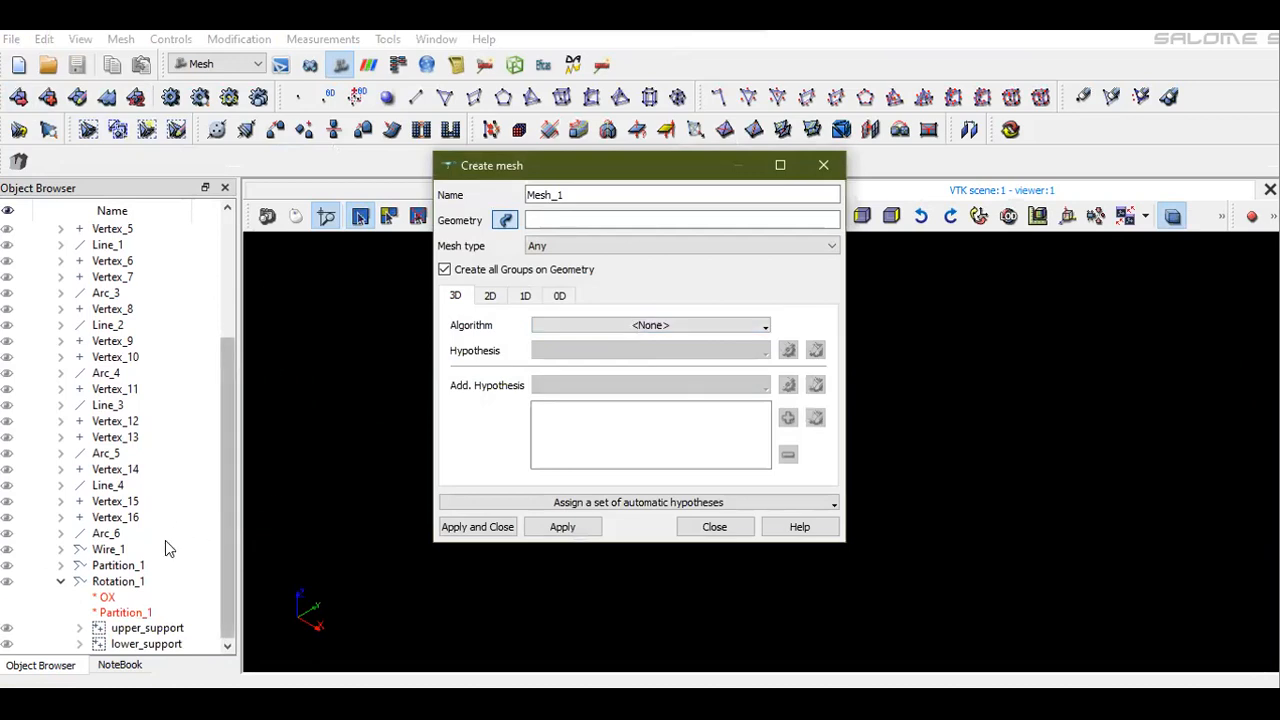
{"action": "left_click", "coordinate": [139, 582]}
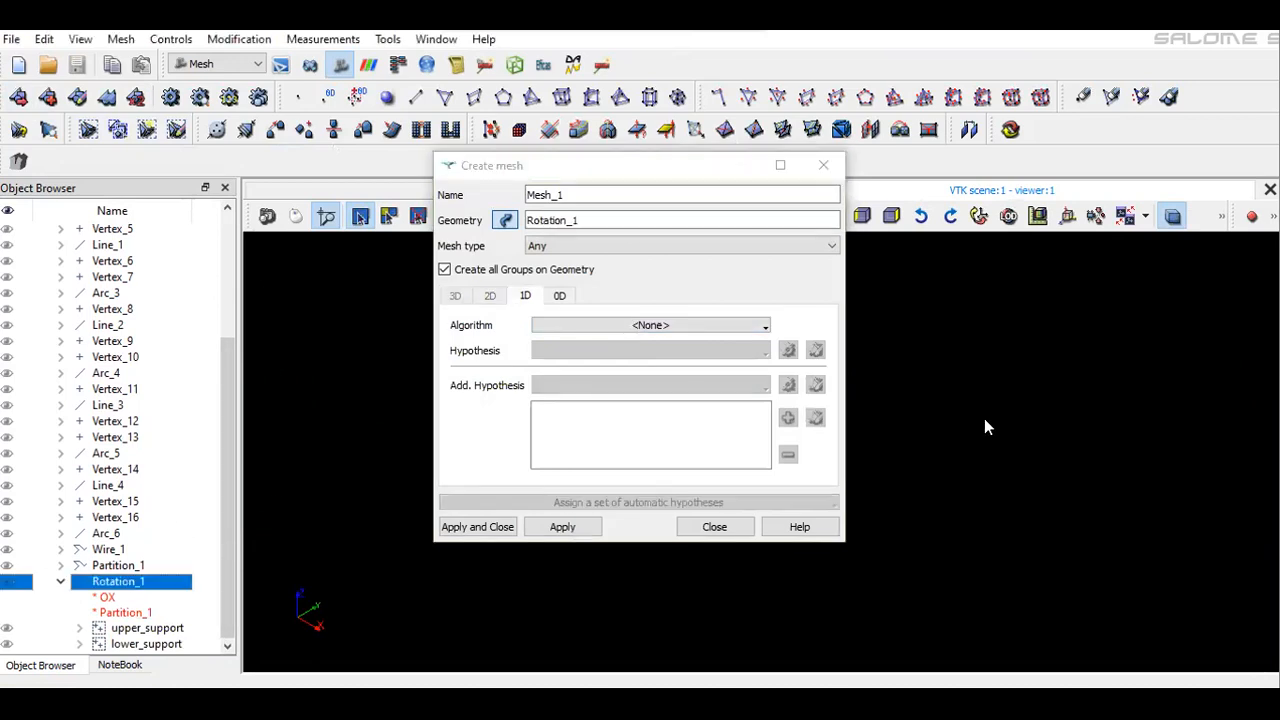
Assign the 1D Wire Discretisation algorithm with a Local Length hypothesis of 0.2
{"action": "left_click", "coordinate": [551, 323]}
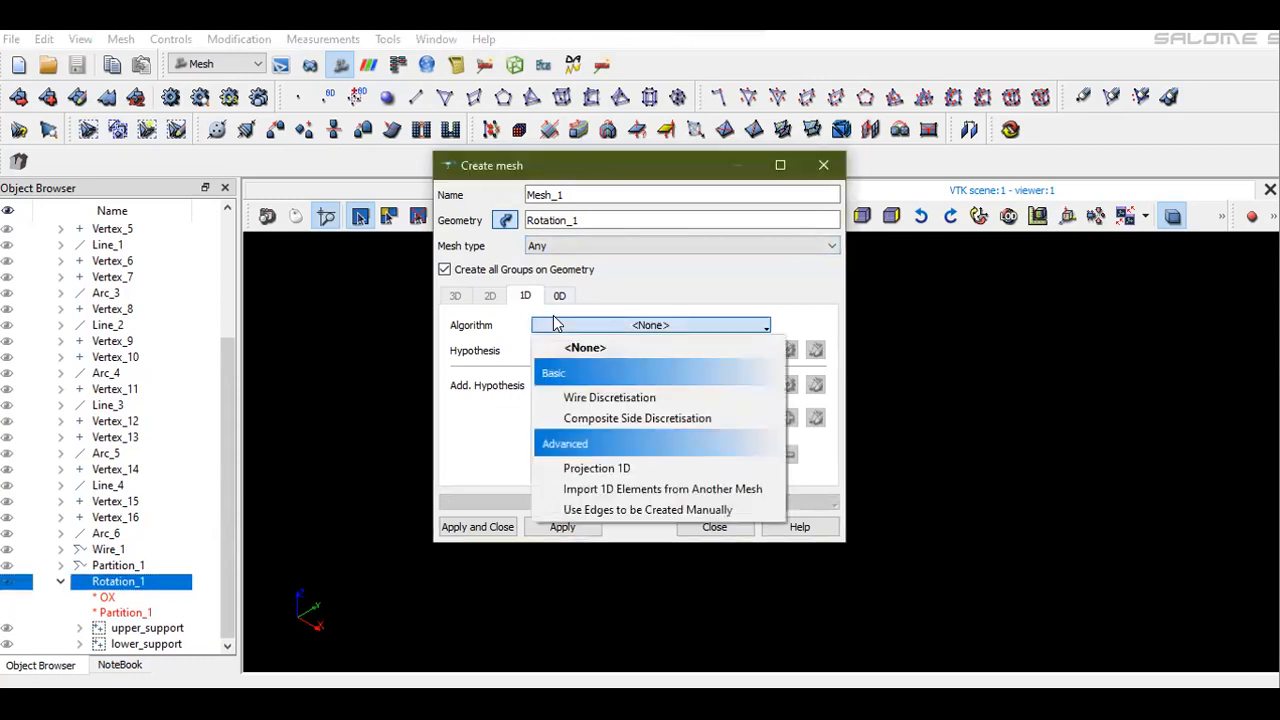
{"action": "left_click", "coordinate": [600, 397]}
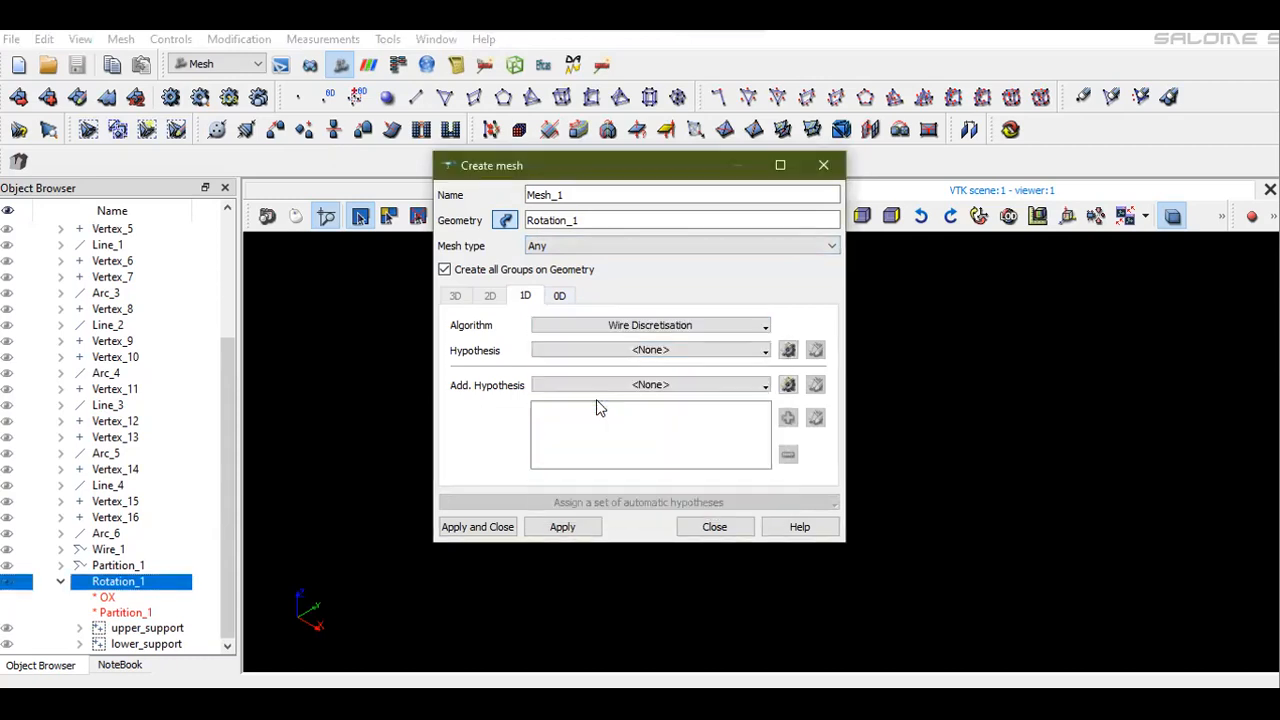
{"action": "left_click", "coordinate": [788, 350]}
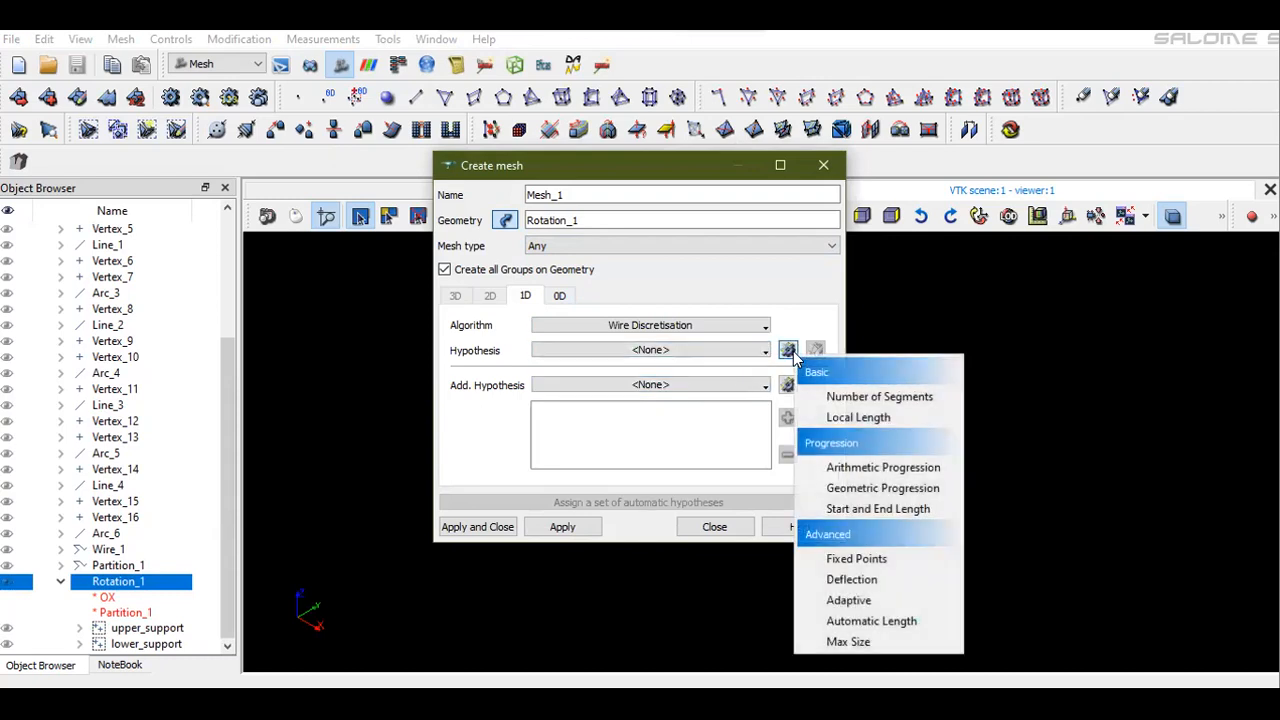
{"action": "left_click", "coordinate": [840, 417]}
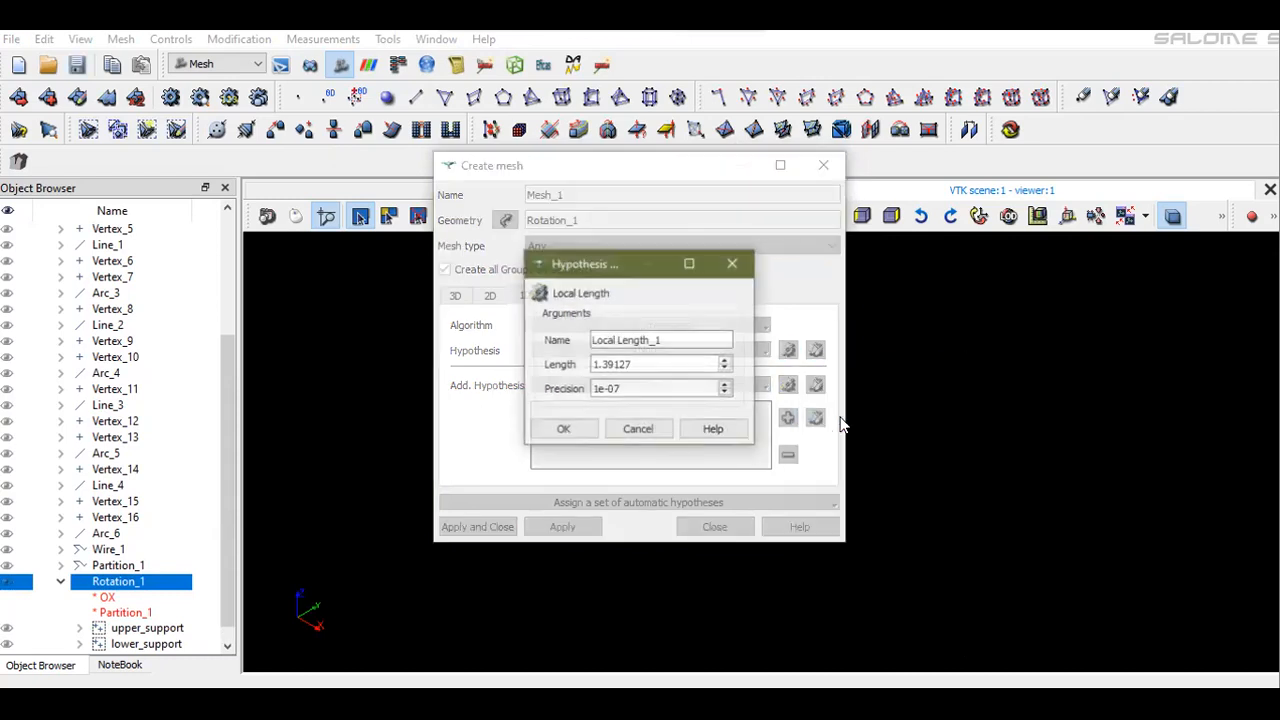
{"action": "left_click_drag", "start_coordinate": [650, 366], "coordinate": [553, 368]}
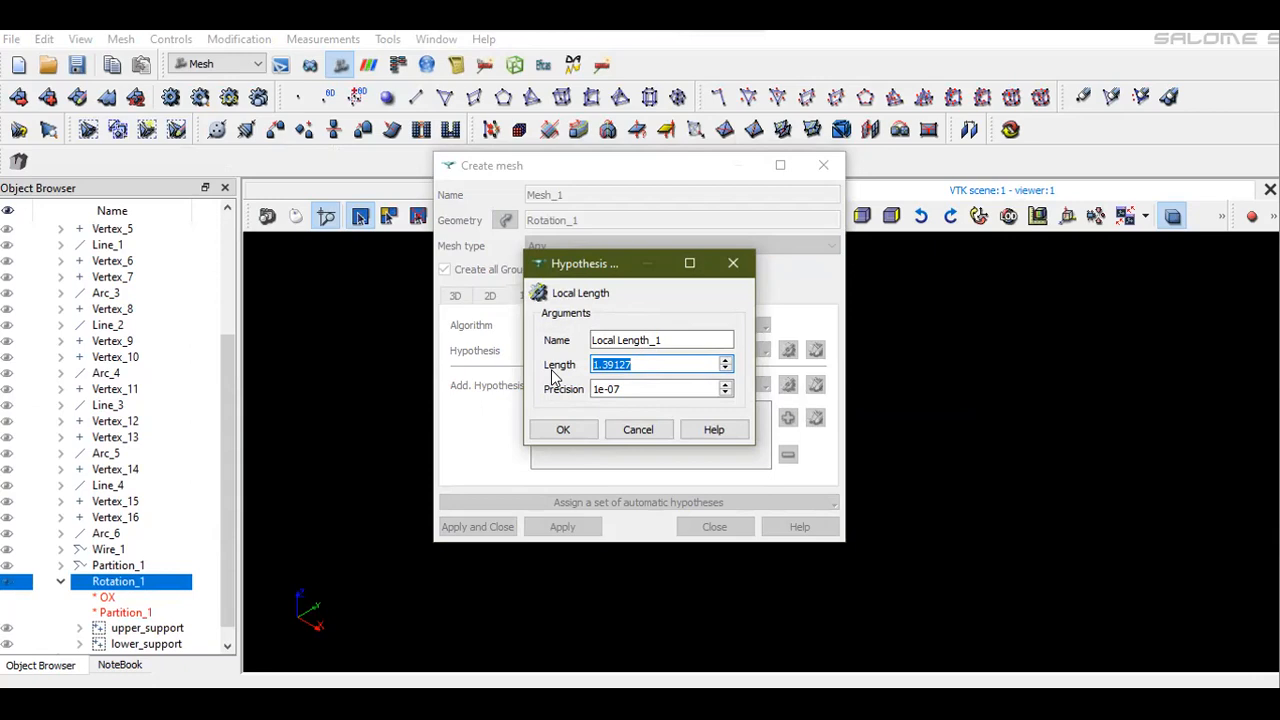
{"action": "type", "text": "0.2"}
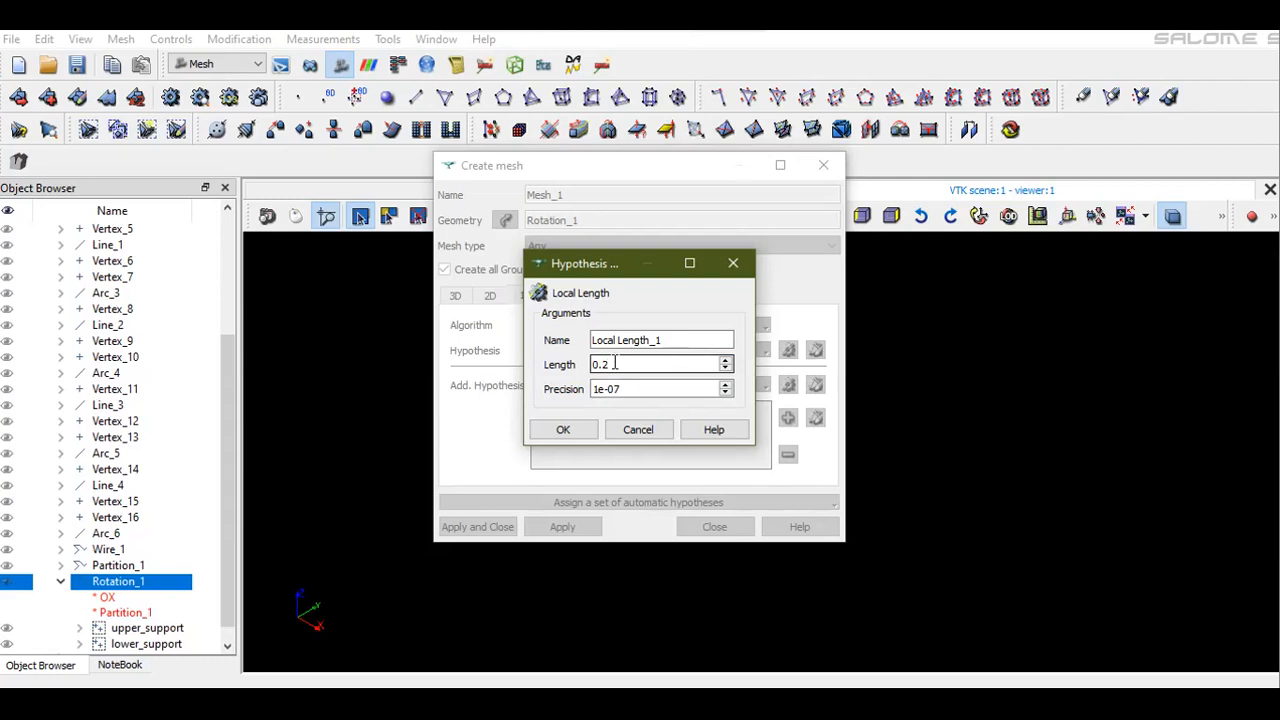
{"action": "left_click", "coordinate": [561, 430]}
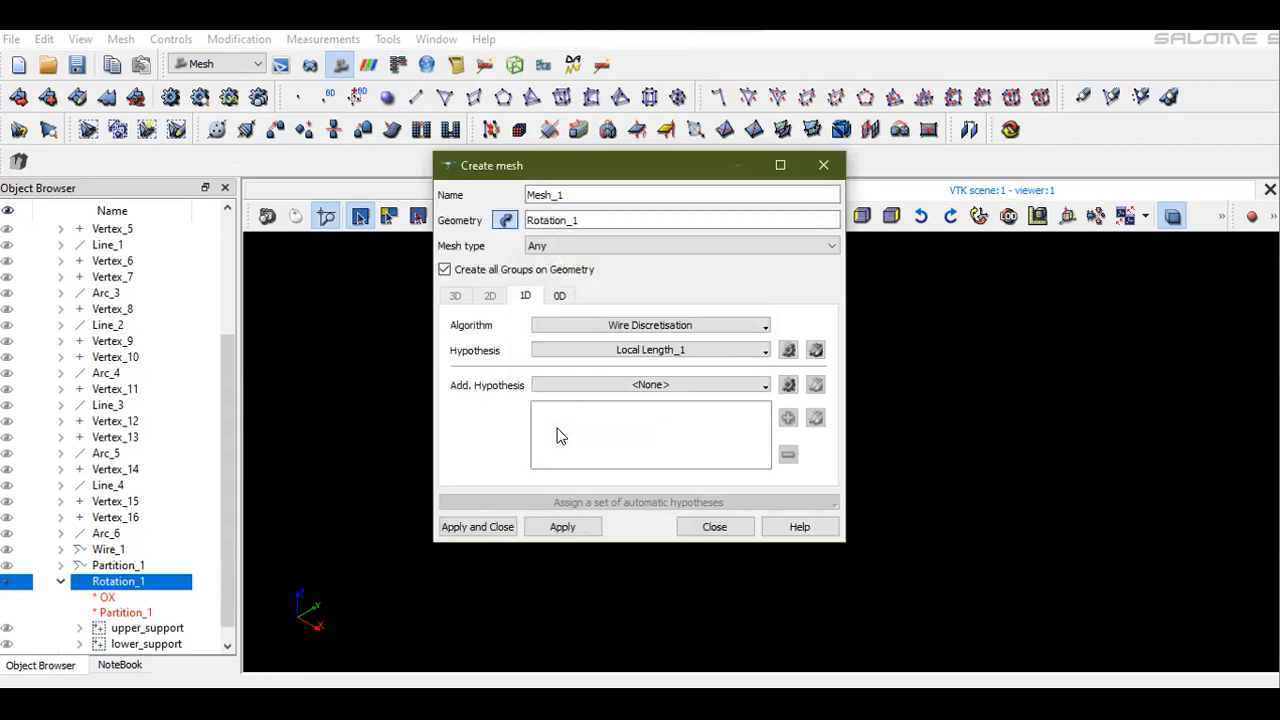
Add a Quadratic Mesh additional hypothesis and create the mesh definition
{"action": "left_click", "coordinate": [745, 388]}
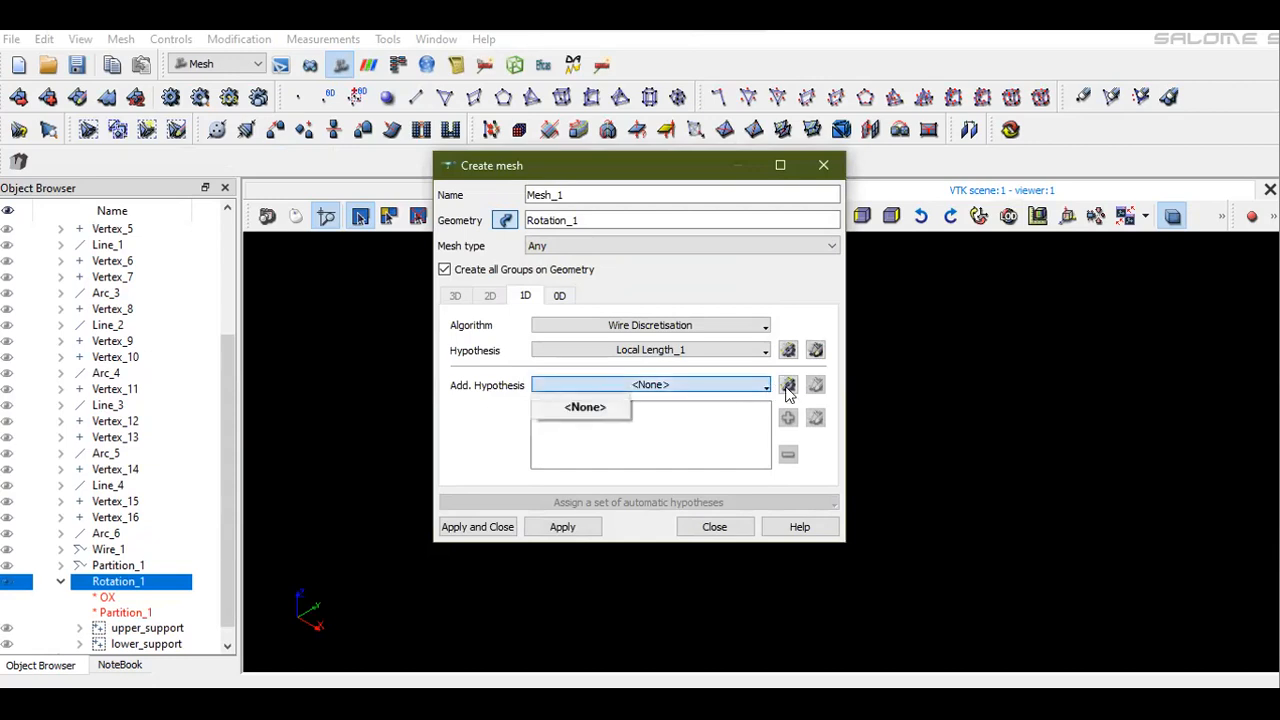
{"action": "left_click", "coordinate": [788, 386]}
{"action": "left_click", "coordinate": [832, 402]}
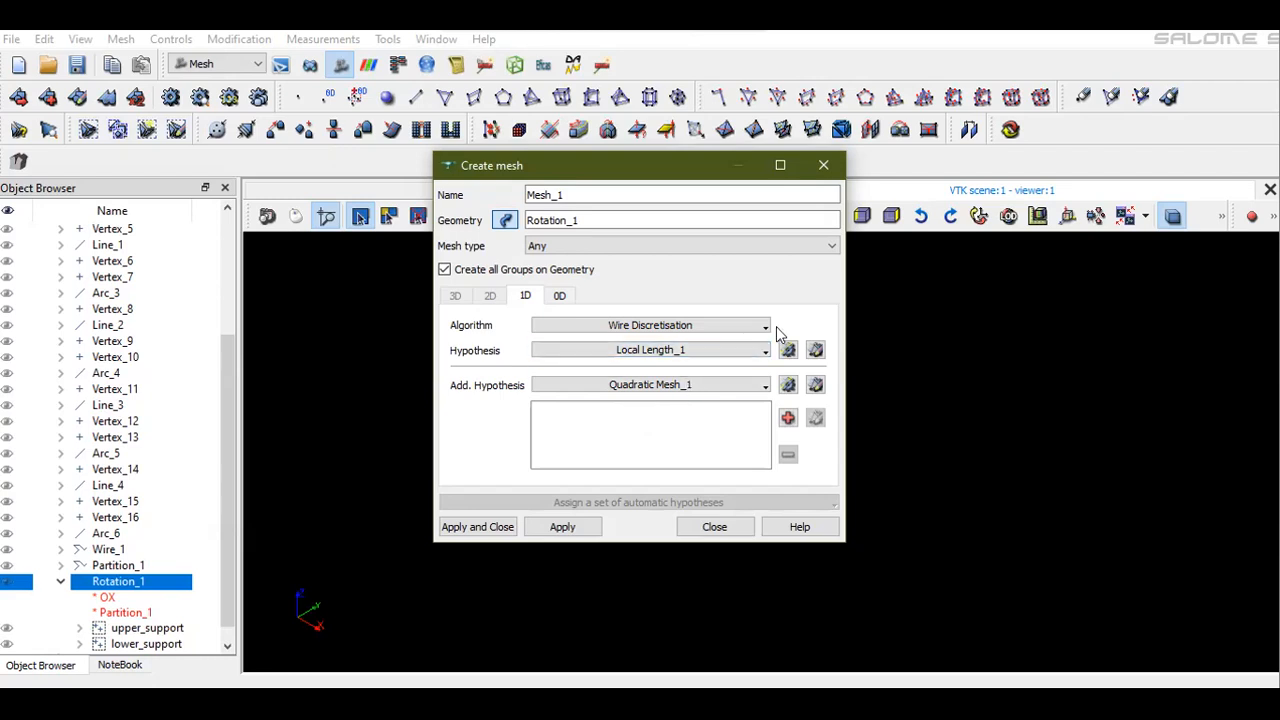
{"action": "left_click", "coordinate": [474, 530]}
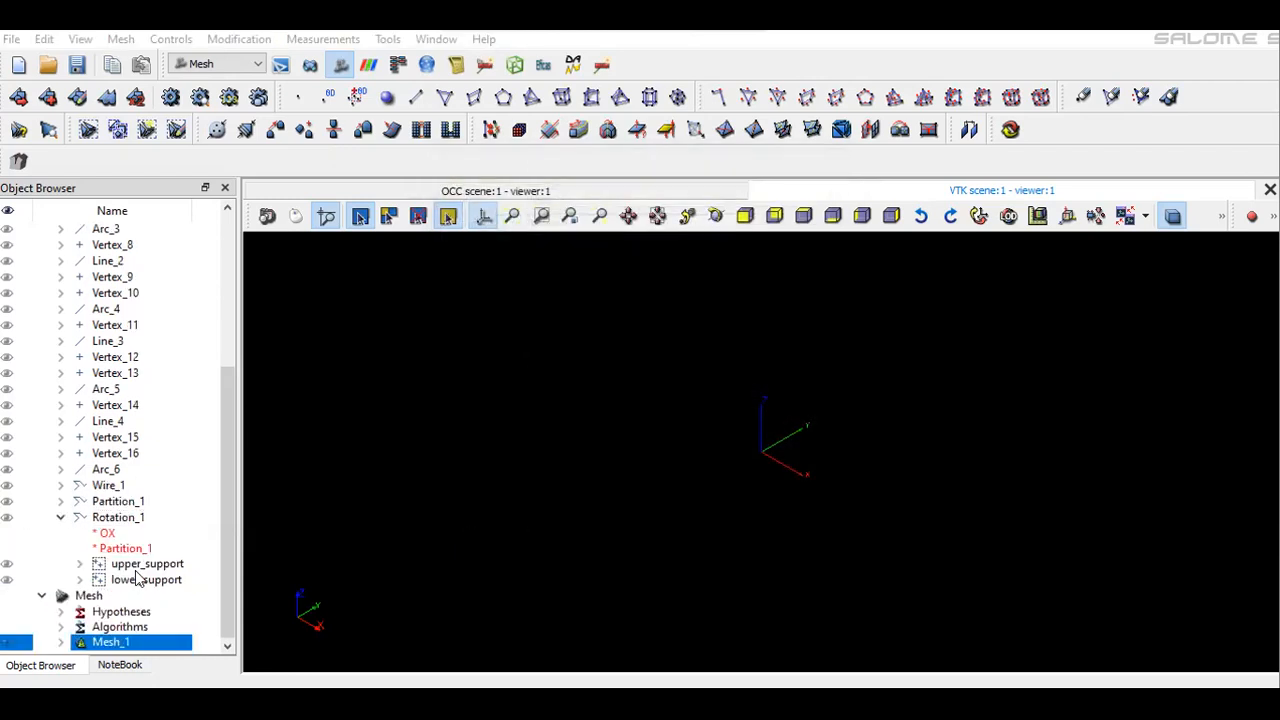
Compute Mesh_1, dismiss the computation summary and save the study
{"action": "left_click", "coordinate": [171, 106]}
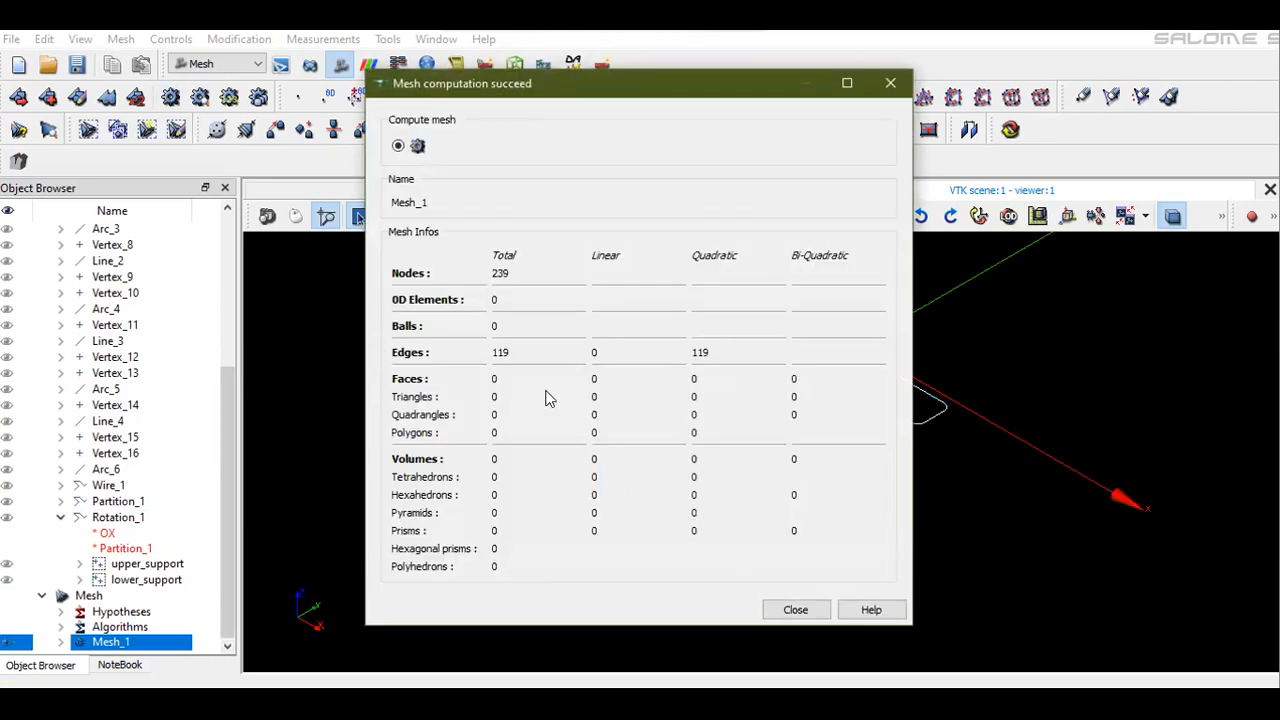
{"action": "left_click", "coordinate": [796, 610]}
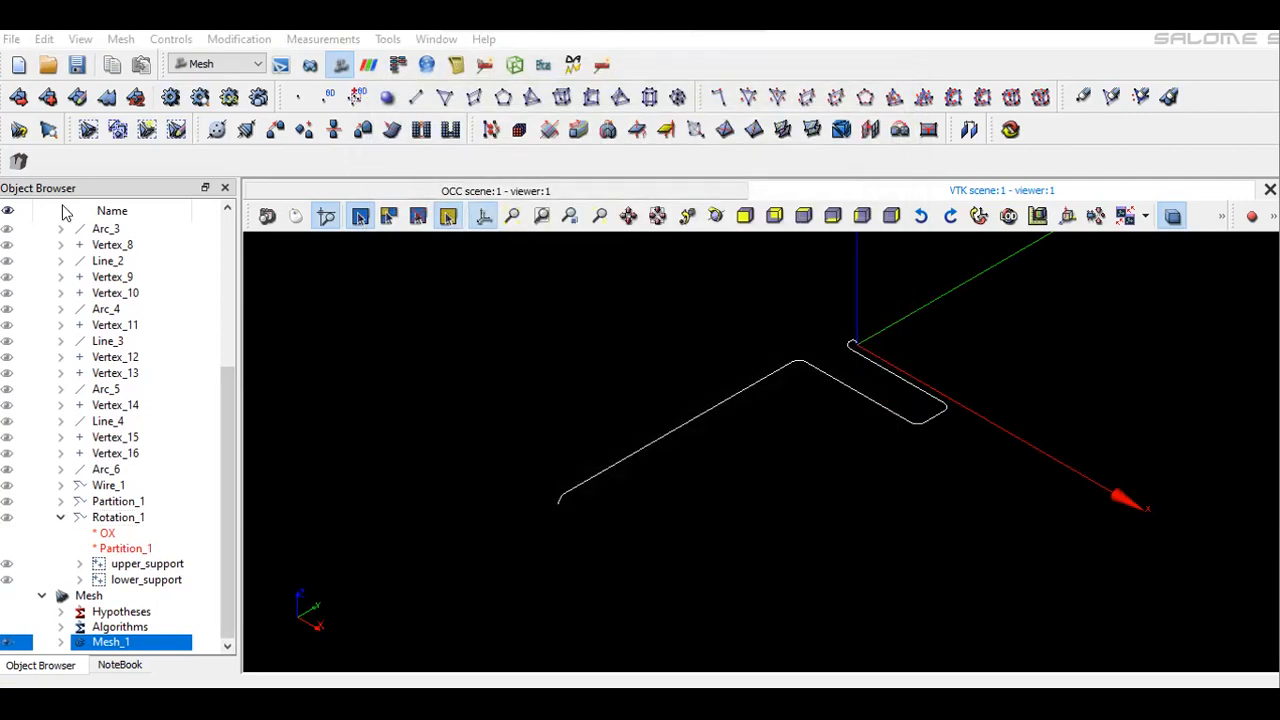
{"action": "left_click", "coordinate": [78, 66]}
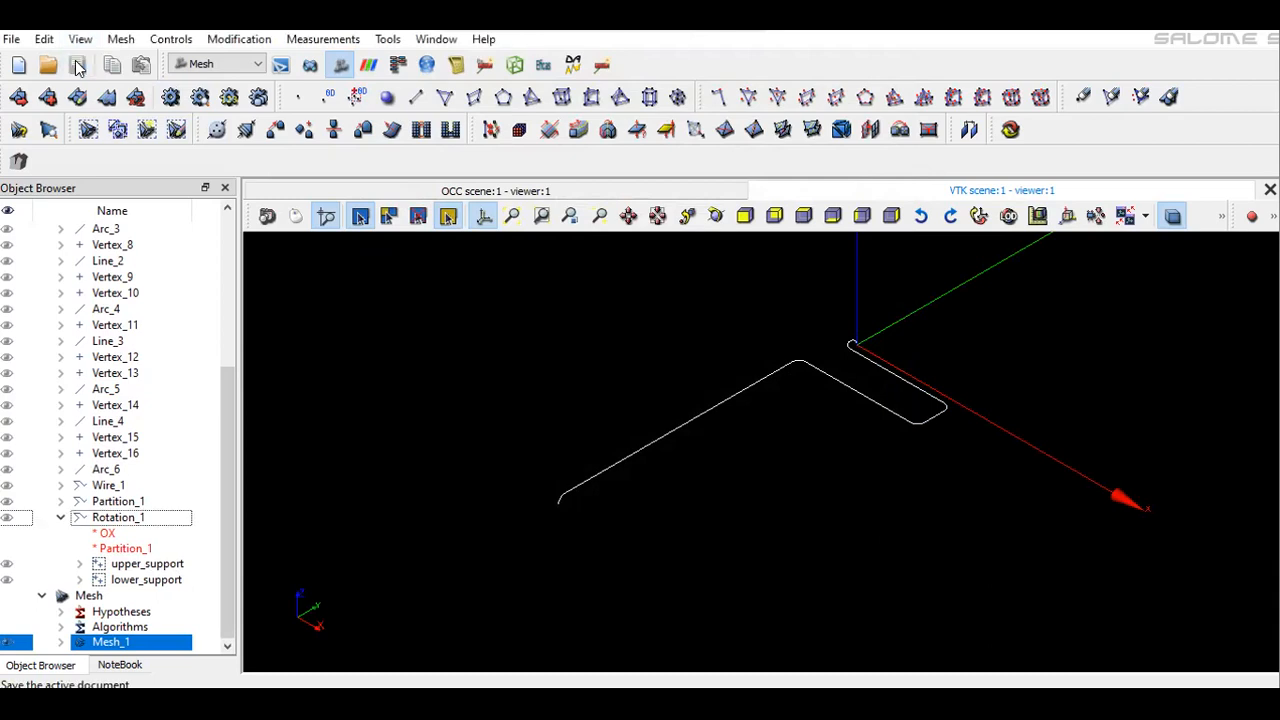
Display Mesh_1 as nodes and examine their distribution along the pipe's straights and bends
{"action": "right_click", "coordinate": [617, 391]}
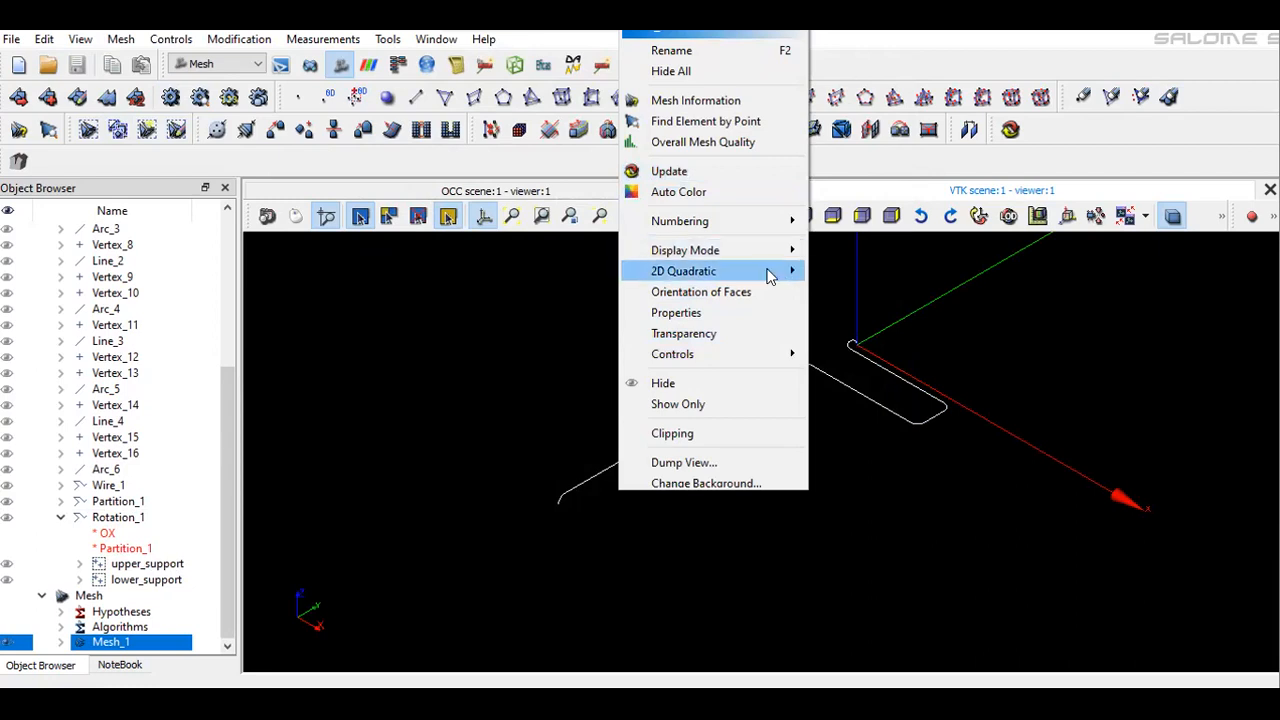
{"action": "mouse_move", "coordinate": [780, 251]}
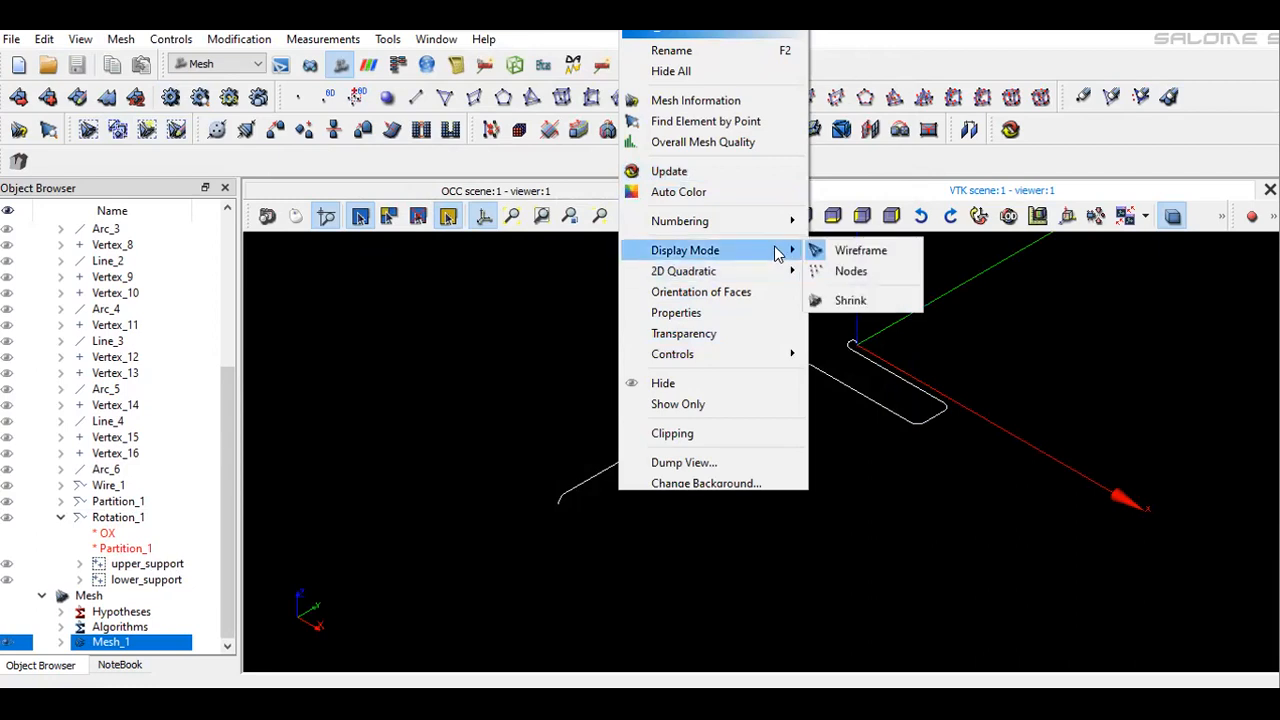
{"action": "left_click", "coordinate": [847, 277]}
{"action": "scroll", "coordinate": [797, 389], "scroll_direction": "up", "scroll_amount": 5}
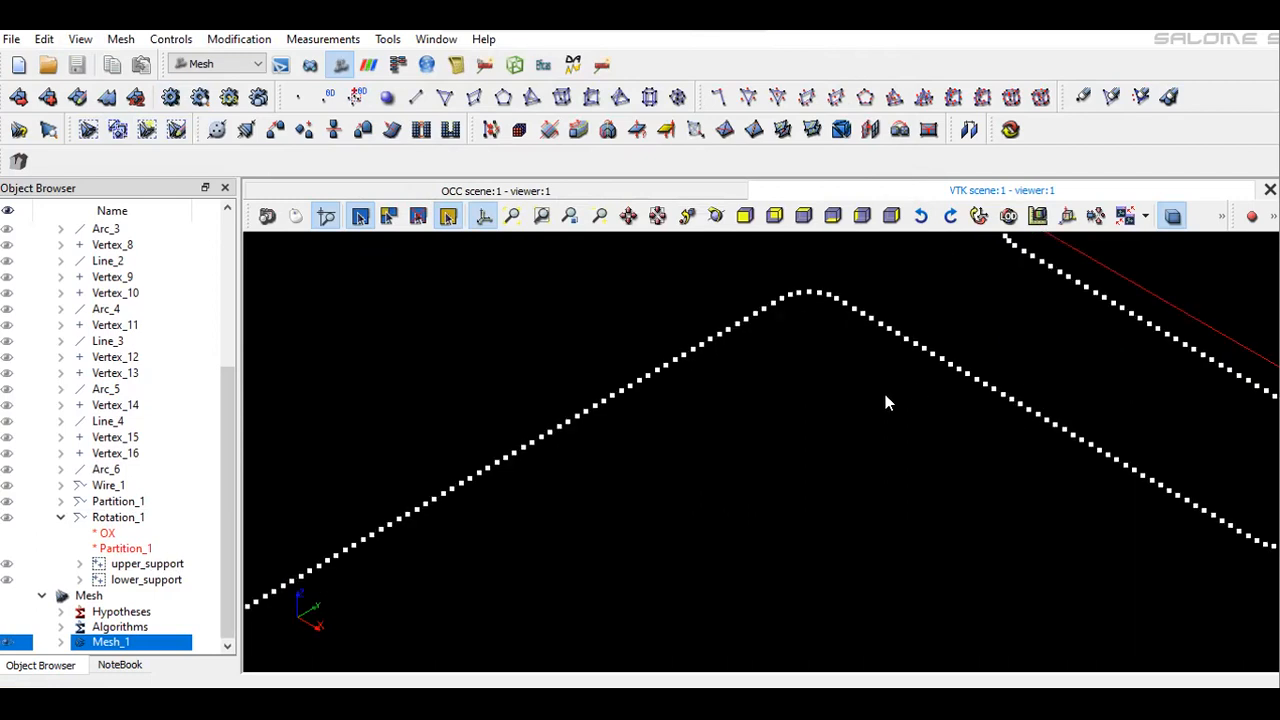
{"action": "scroll", "coordinate": [1024, 398], "scroll_direction": "down", "scroll_amount": 2}
{"action": "scroll", "coordinate": [1210, 485], "scroll_direction": "down", "scroll_amount": 1}
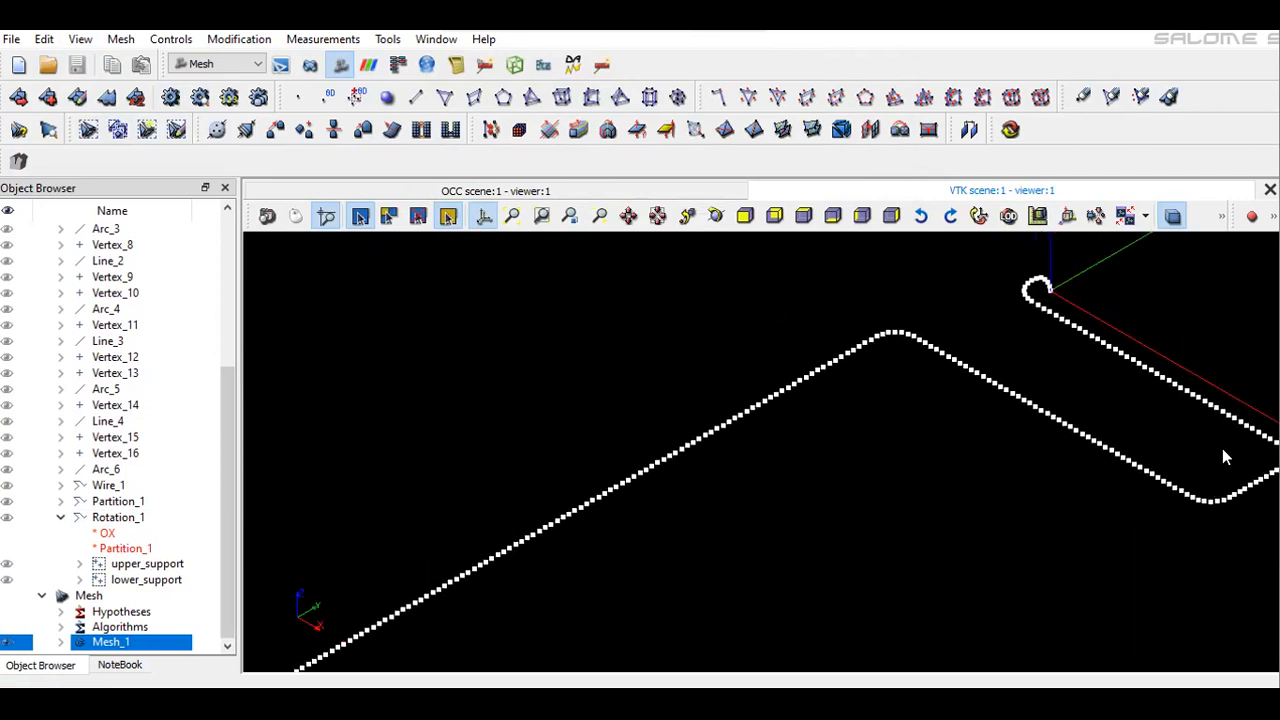
{"action": "scroll", "coordinate": [617, 471], "scroll_direction": "down", "scroll_amount": 1}
{"action": "scroll", "coordinate": [545, 450], "scroll_direction": "down", "scroll_amount": 1}
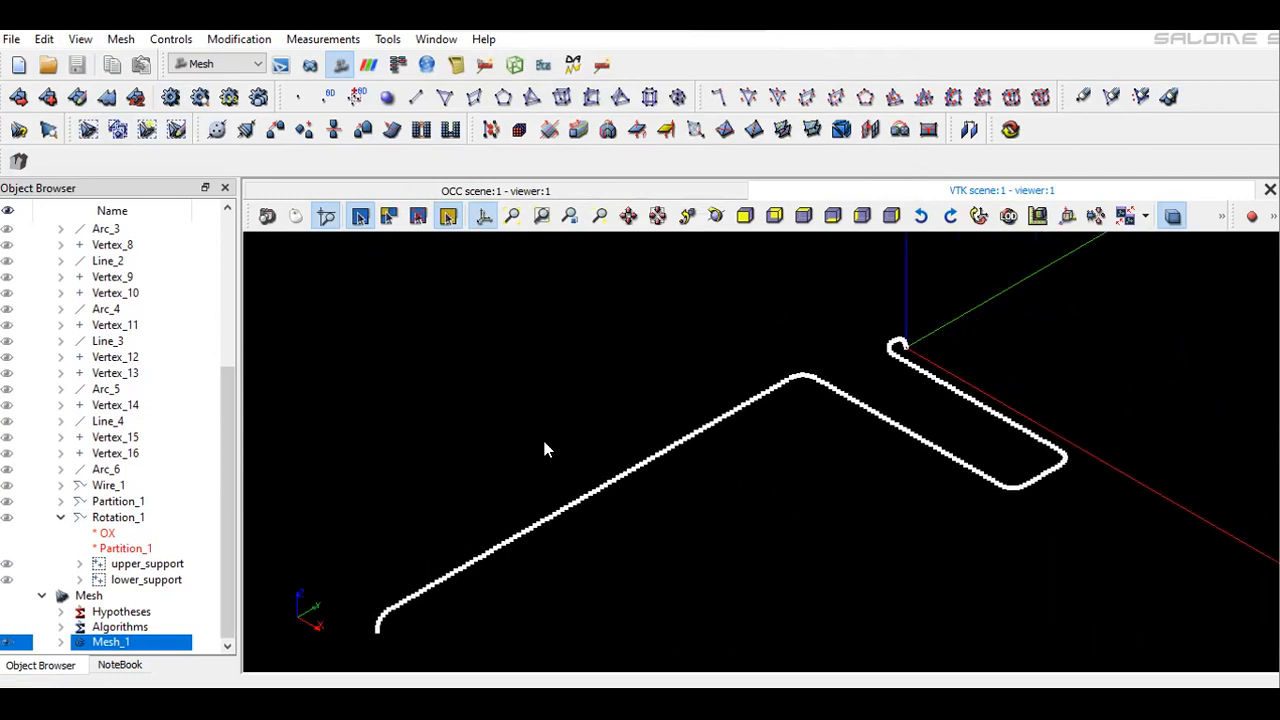
Export Mesh_1 as an IDEAS UNV file named beam_pipe in the D:\pipe_beam folder
{"action": "left_click", "coordinate": [15, 42]}
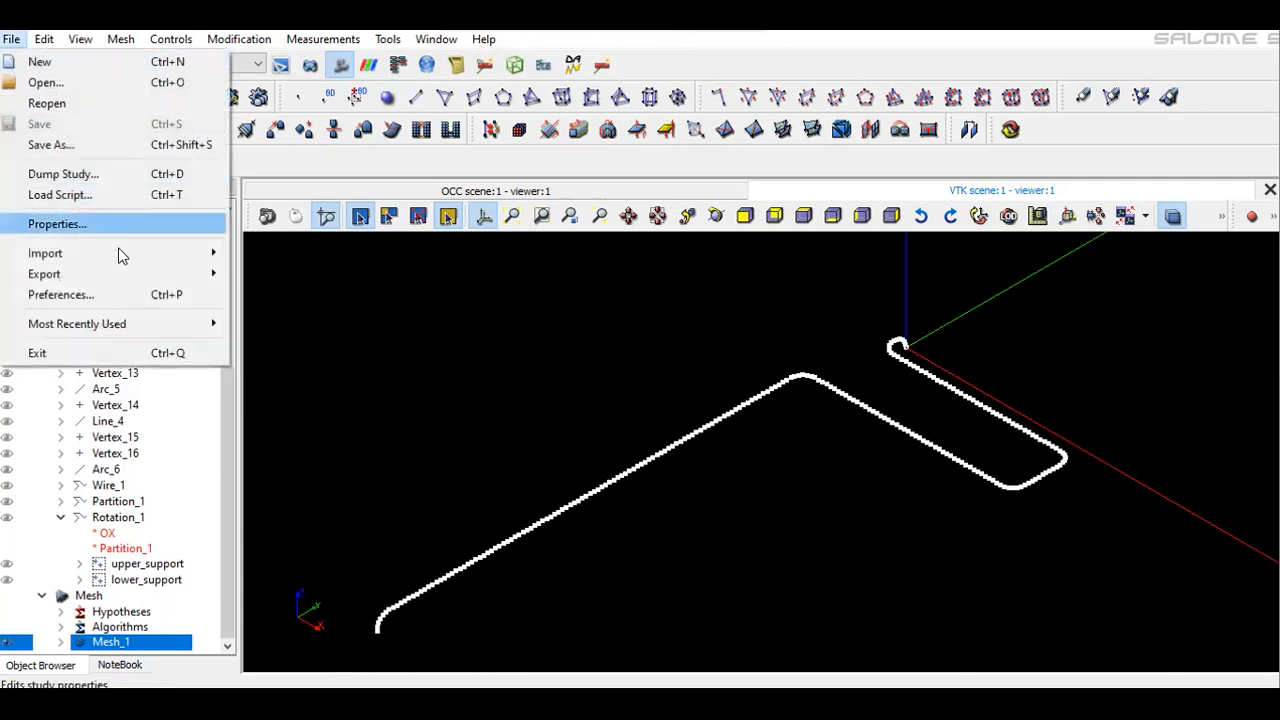
{"action": "mouse_move", "coordinate": [217, 284]}
{"action": "left_click", "coordinate": [271, 314]}
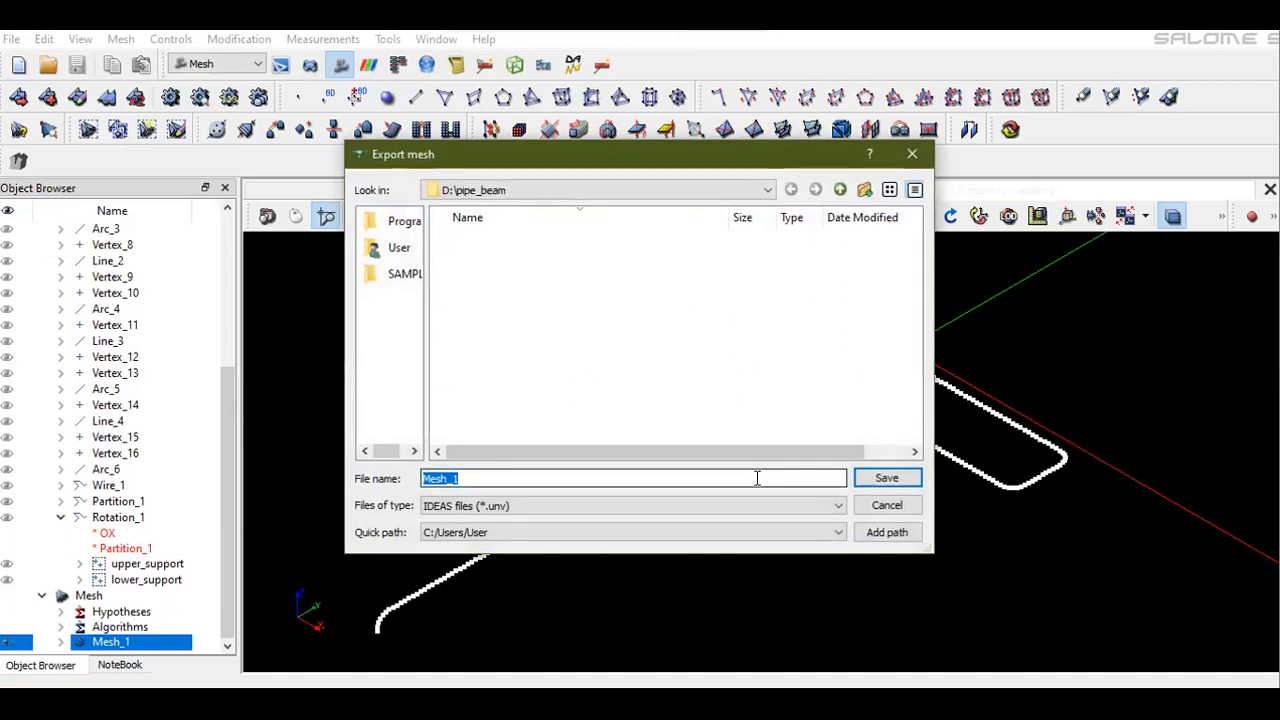
{"action": "type", "text": "beam_pipe"}
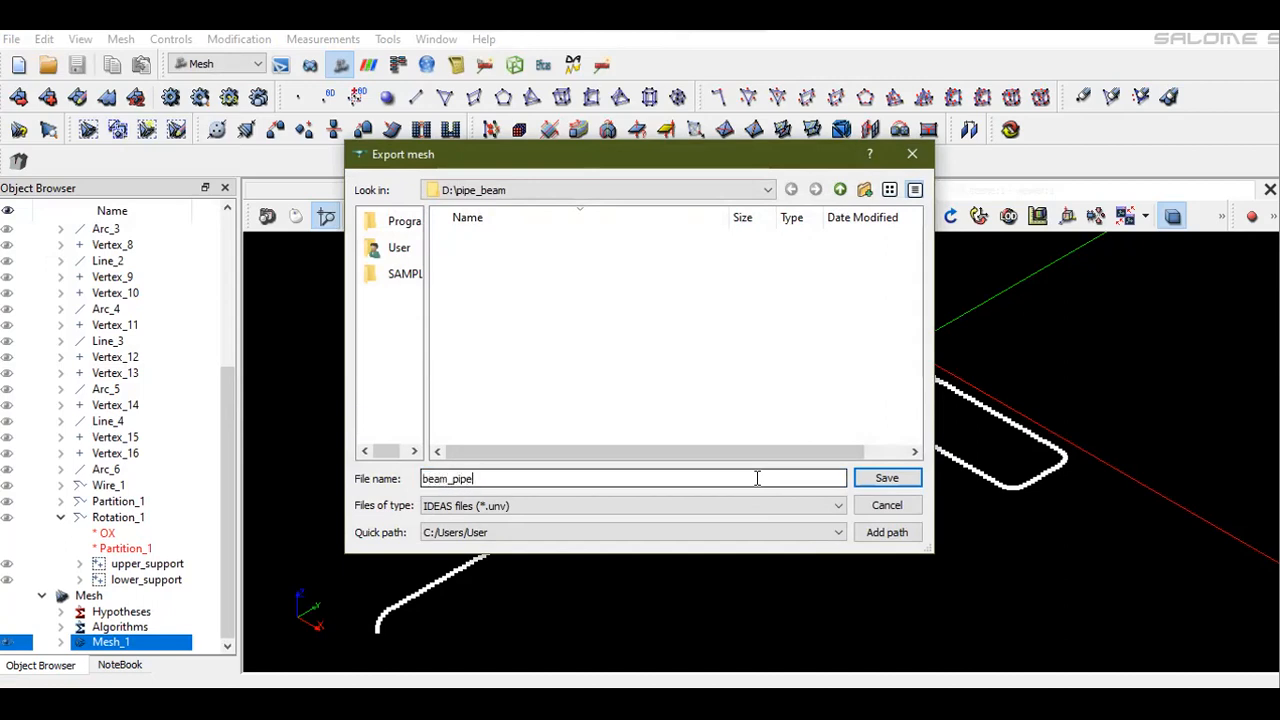
{"action": "left_click", "coordinate": [887, 479]}
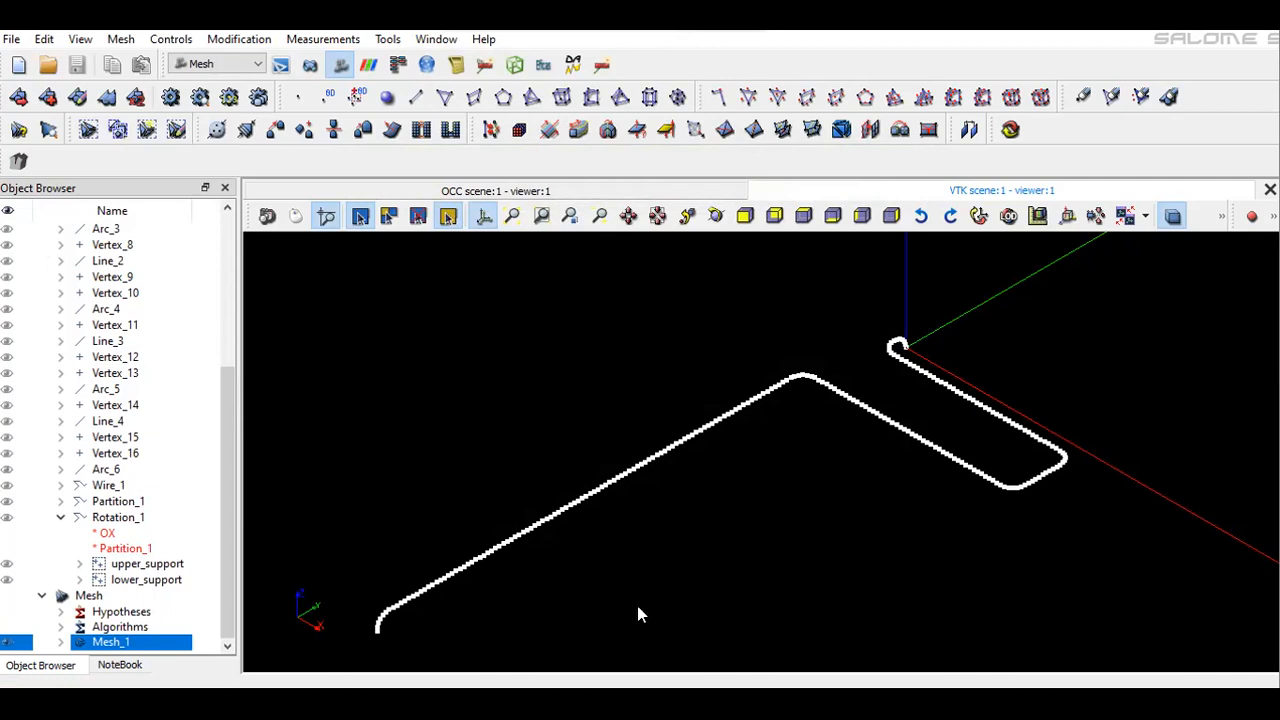
Switch to the CalculiX Launcher and load beam_pipe.unv from the D:\pipe_beam folder
{"action": "left_click", "coordinate": [553, 702]}
{"action": "left_click", "coordinate": [788, 256]}
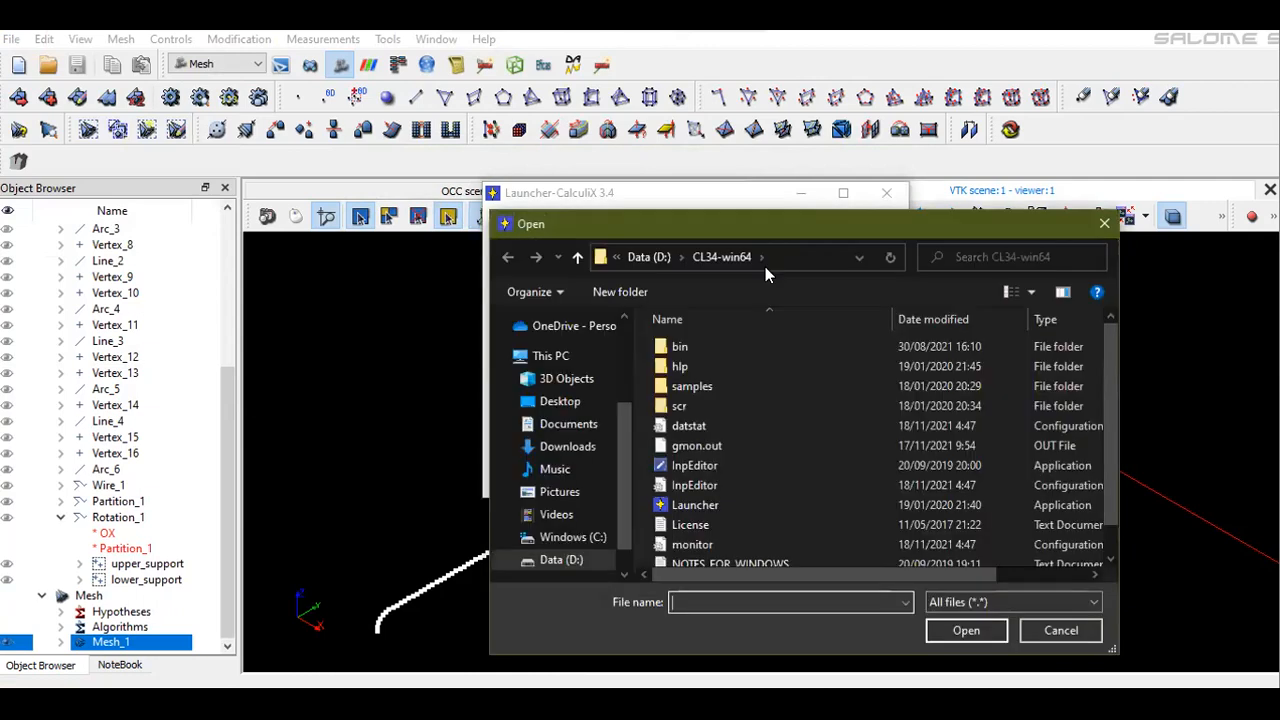
{"action": "left_click", "coordinate": [555, 561]}
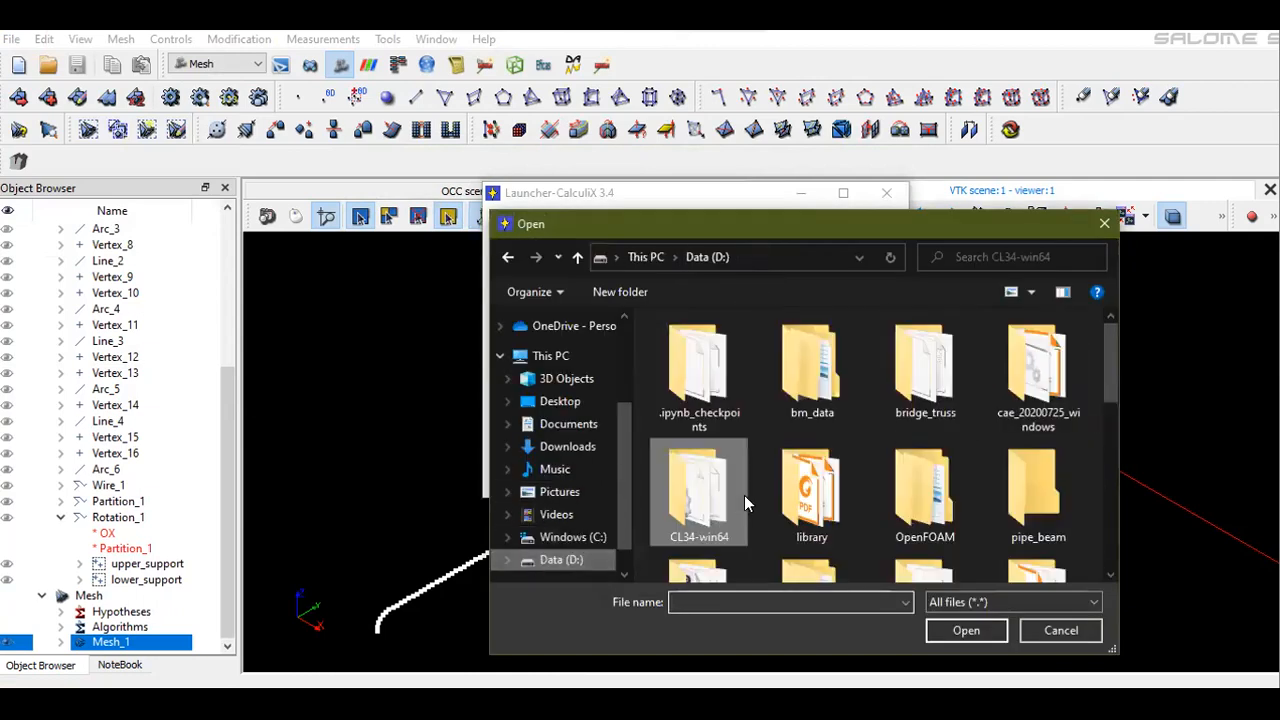
{"action": "scroll", "coordinate": [744, 495], "scroll_direction": "down", "scroll_amount": 2}
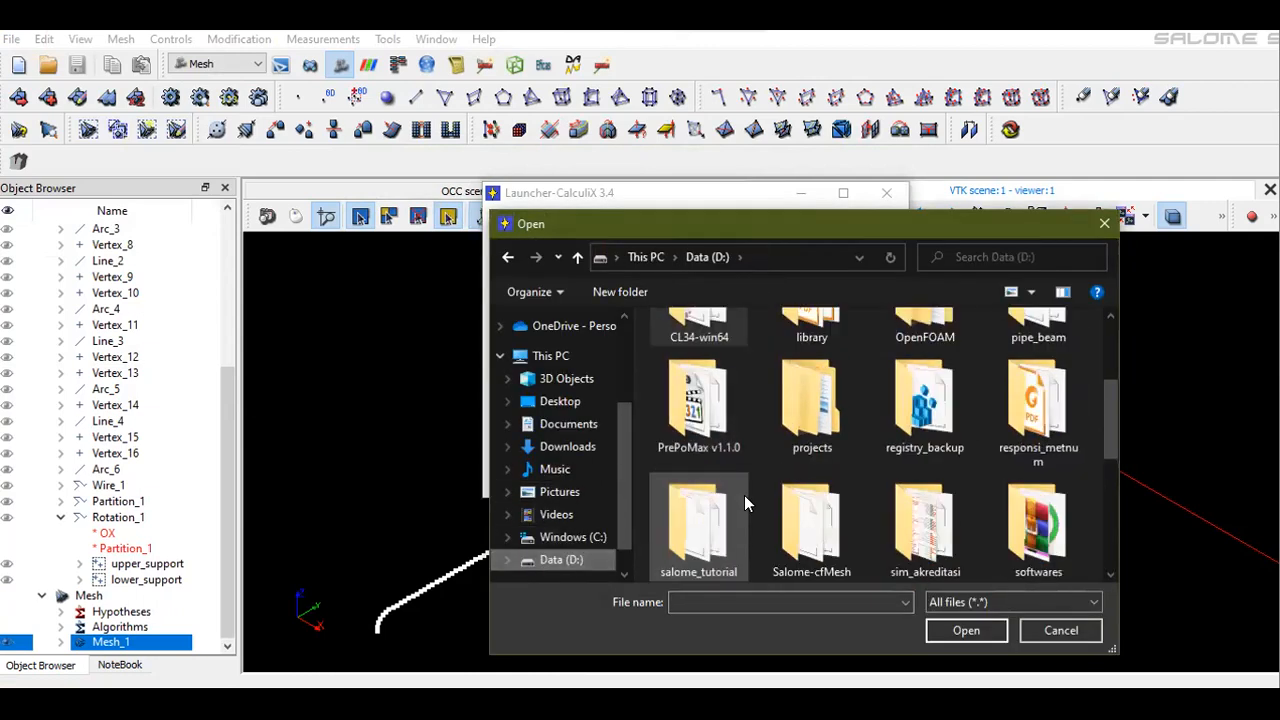
{"action": "double_click", "coordinate": [1041, 328]}
{"action": "left_click", "coordinate": [741, 368]}
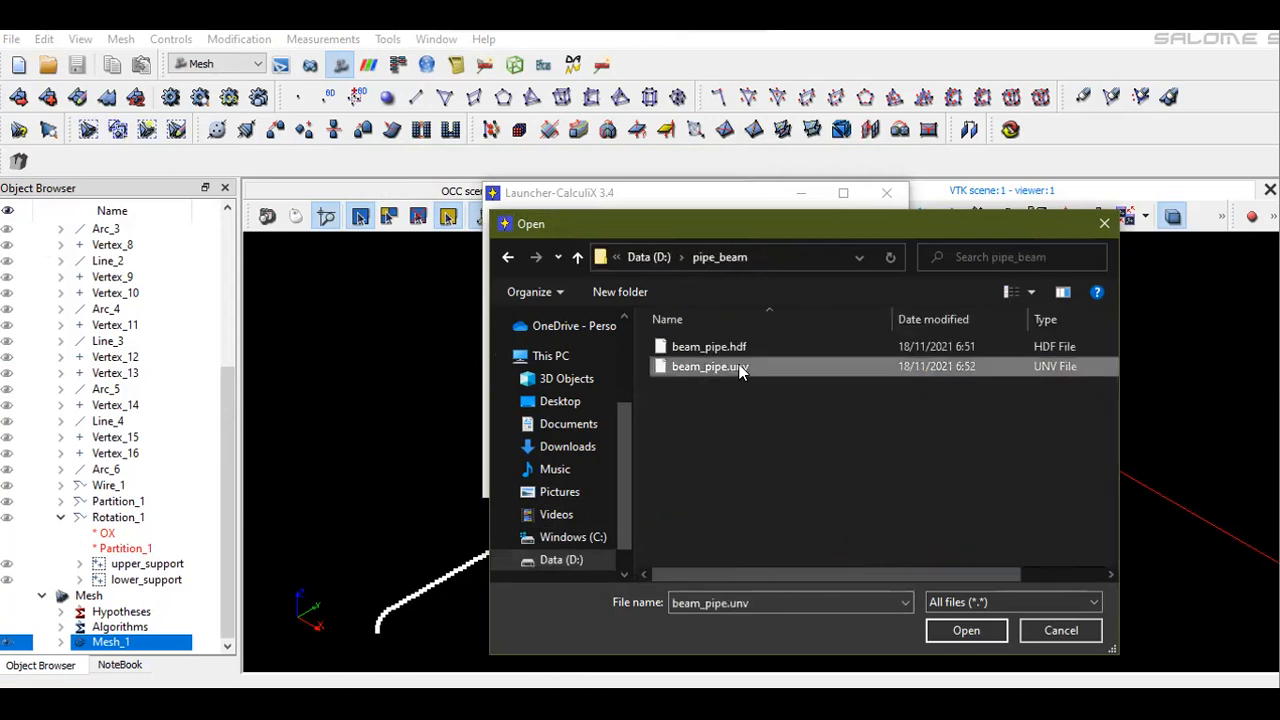
{"action": "double_click", "coordinate": [741, 368]}
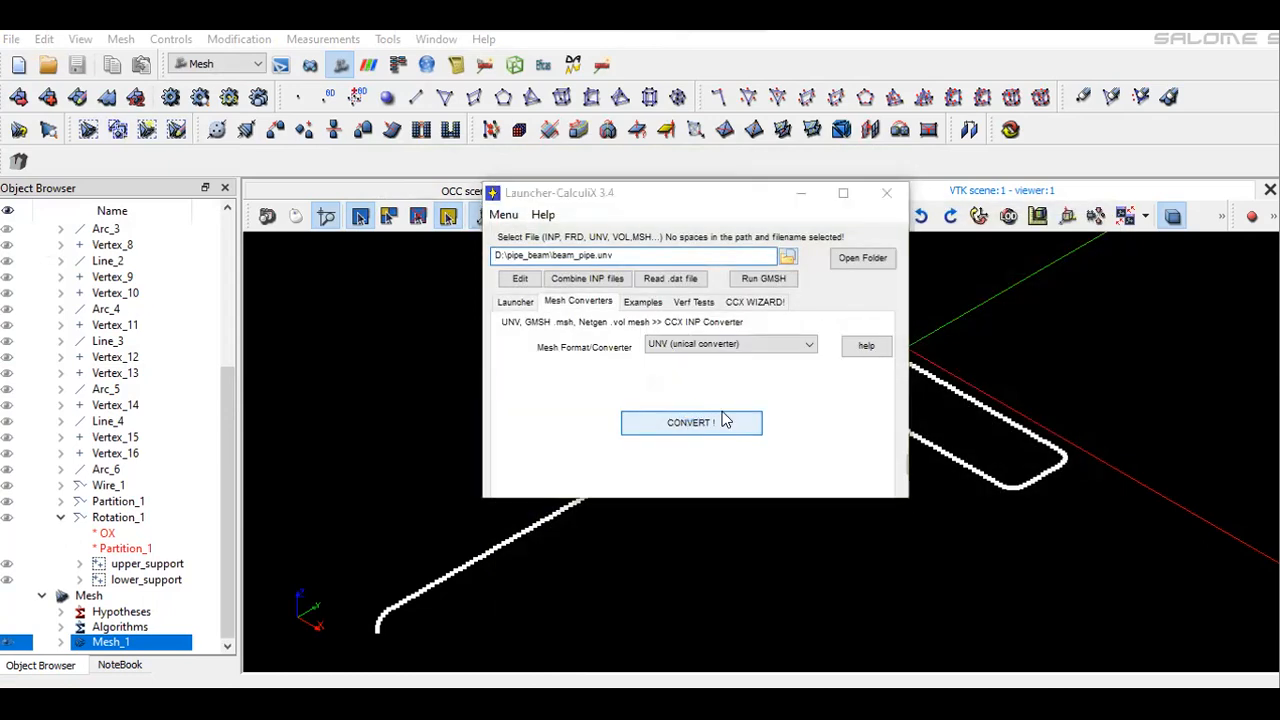
Convert the UNV mesh to a CalculiX input file with the unical converter and dismiss the console and the notice
{"action": "left_click", "coordinate": [724, 421]}
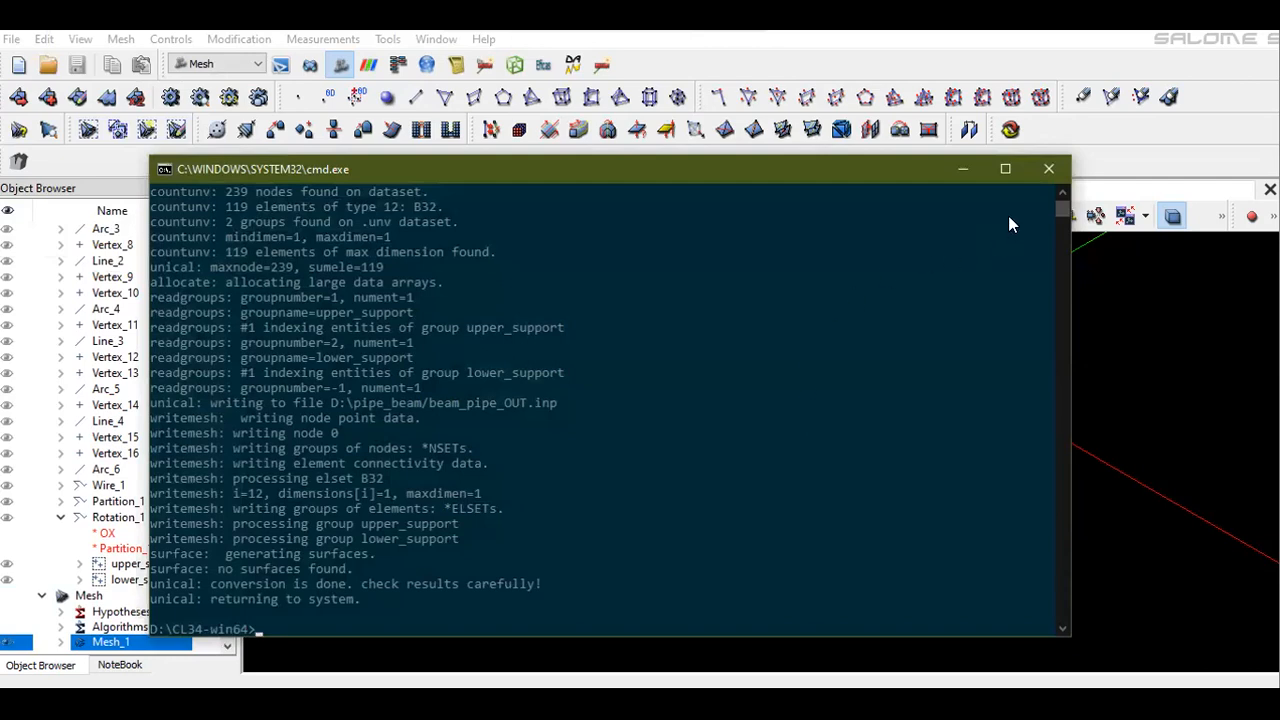
{"action": "left_click", "coordinate": [1049, 170]}
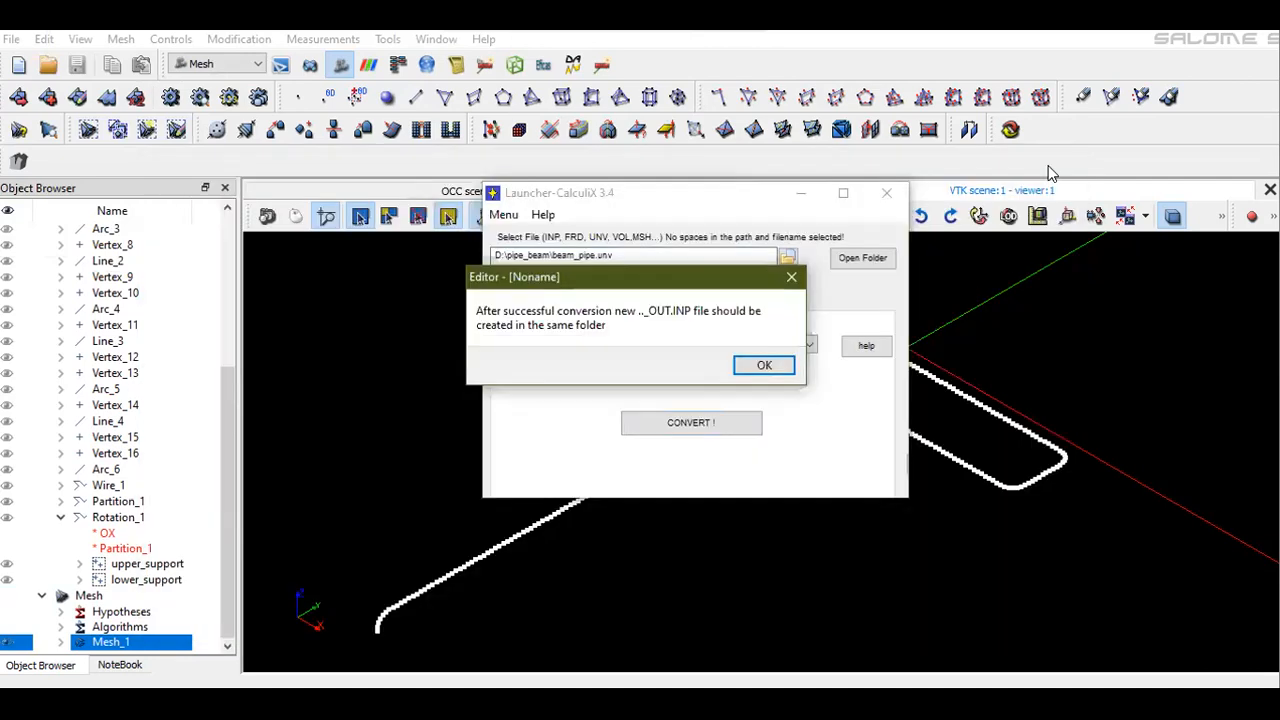
{"action": "left_click", "coordinate": [765, 366]}
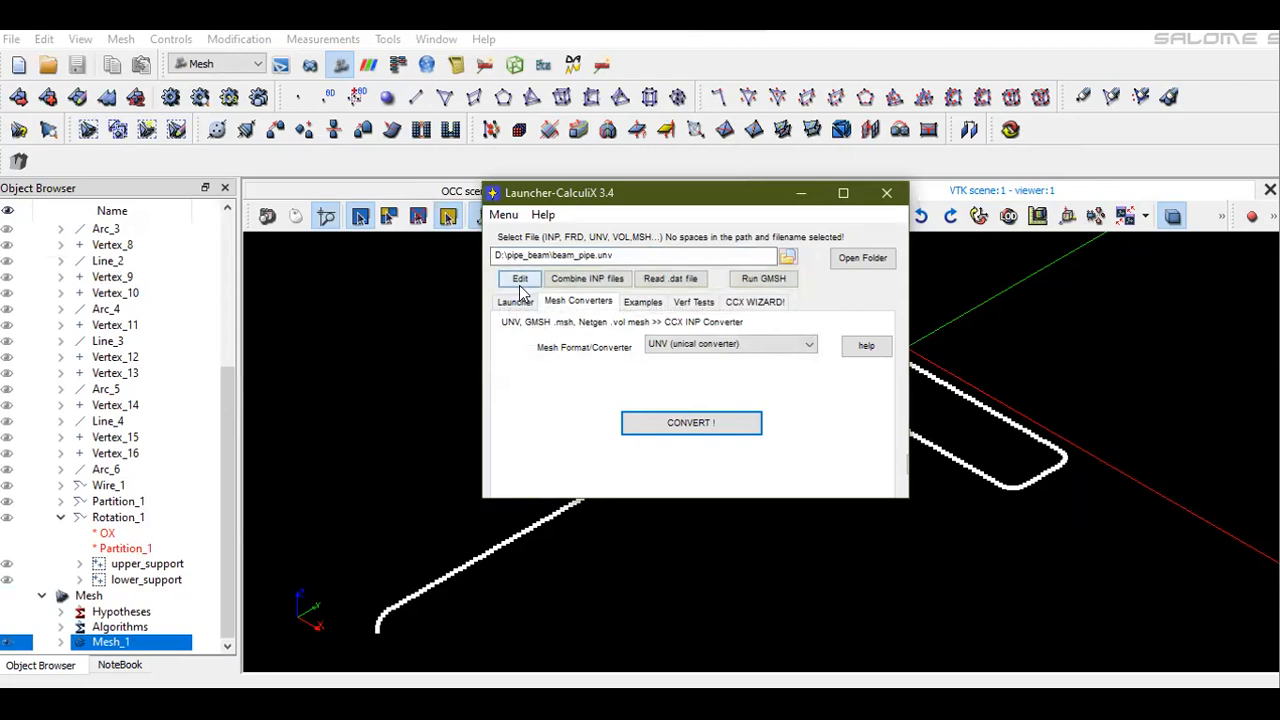
Load the converted beam_pipe_OUT.inp, open it in the input editor and look through its element listing
{"action": "left_click", "coordinate": [788, 257]}
{"action": "double_click", "coordinate": [737, 388]}
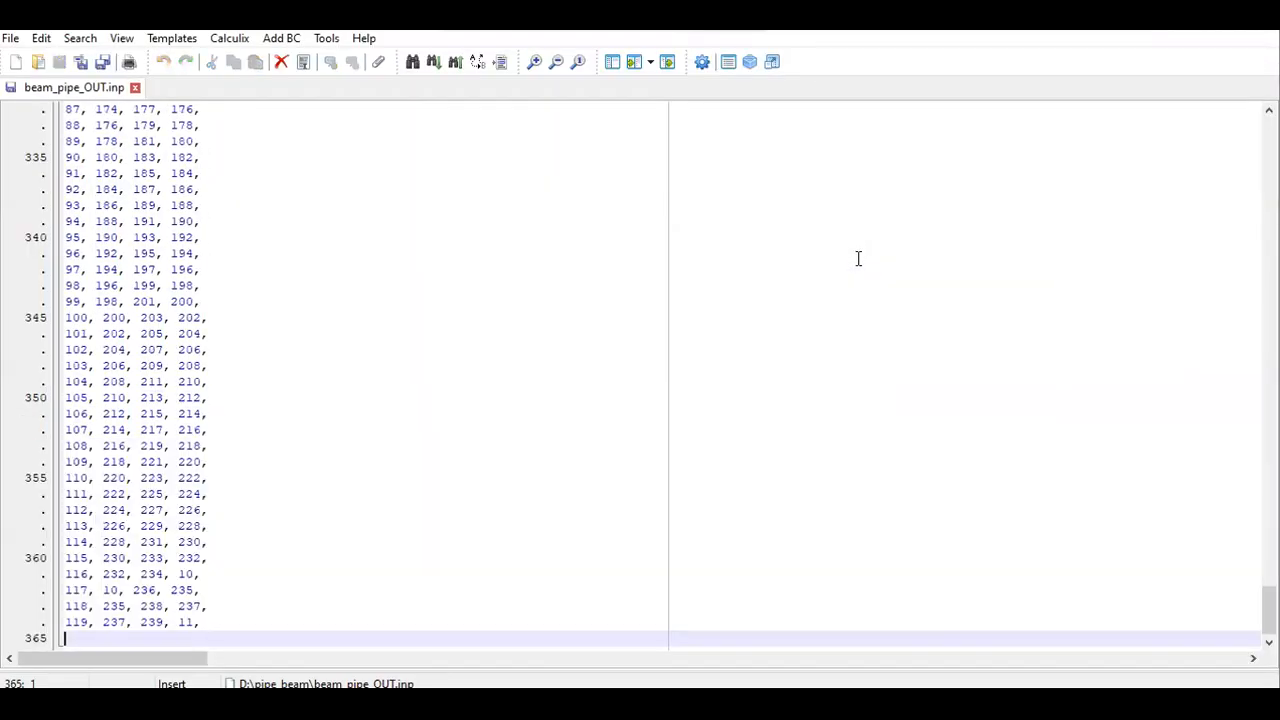
{"action": "scroll", "coordinate": [399, 472], "scroll_direction": "up", "scroll_amount": 20}
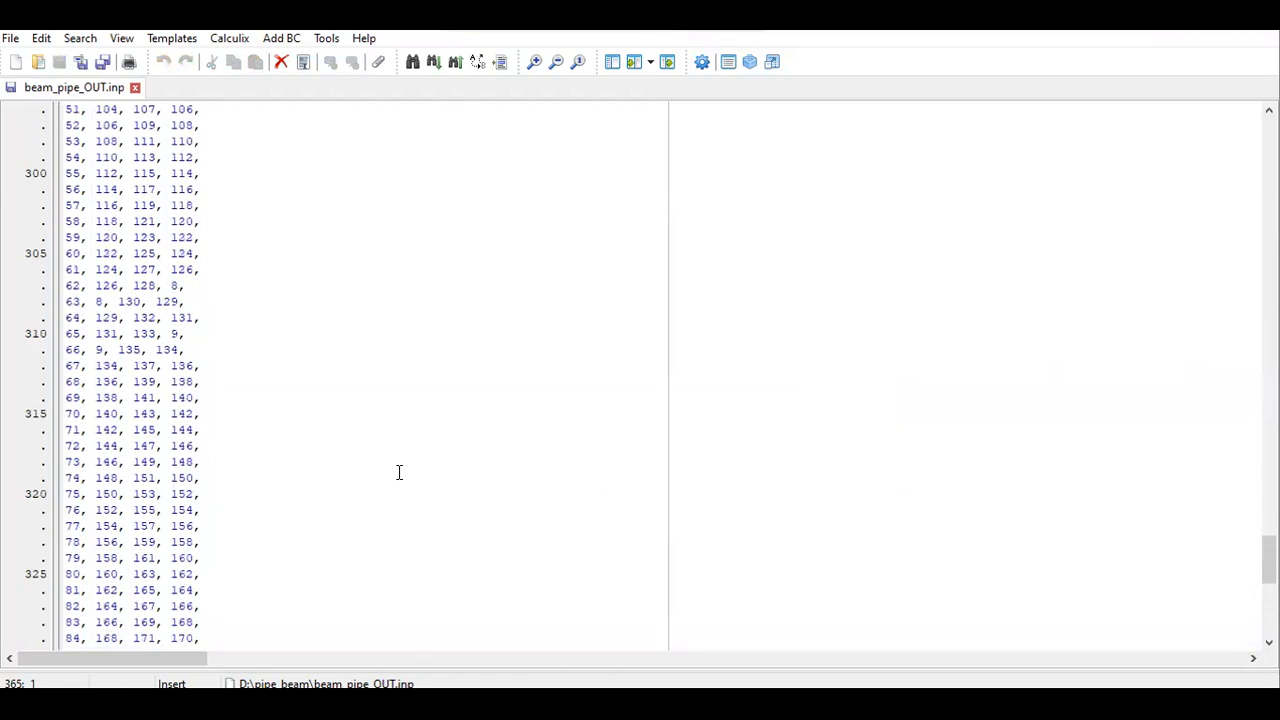
{"action": "scroll", "coordinate": [399, 472], "scroll_direction": "up", "scroll_amount": 13}
{"action": "left_click_drag", "start_coordinate": [1268, 461], "coordinate": [1268, 626]}
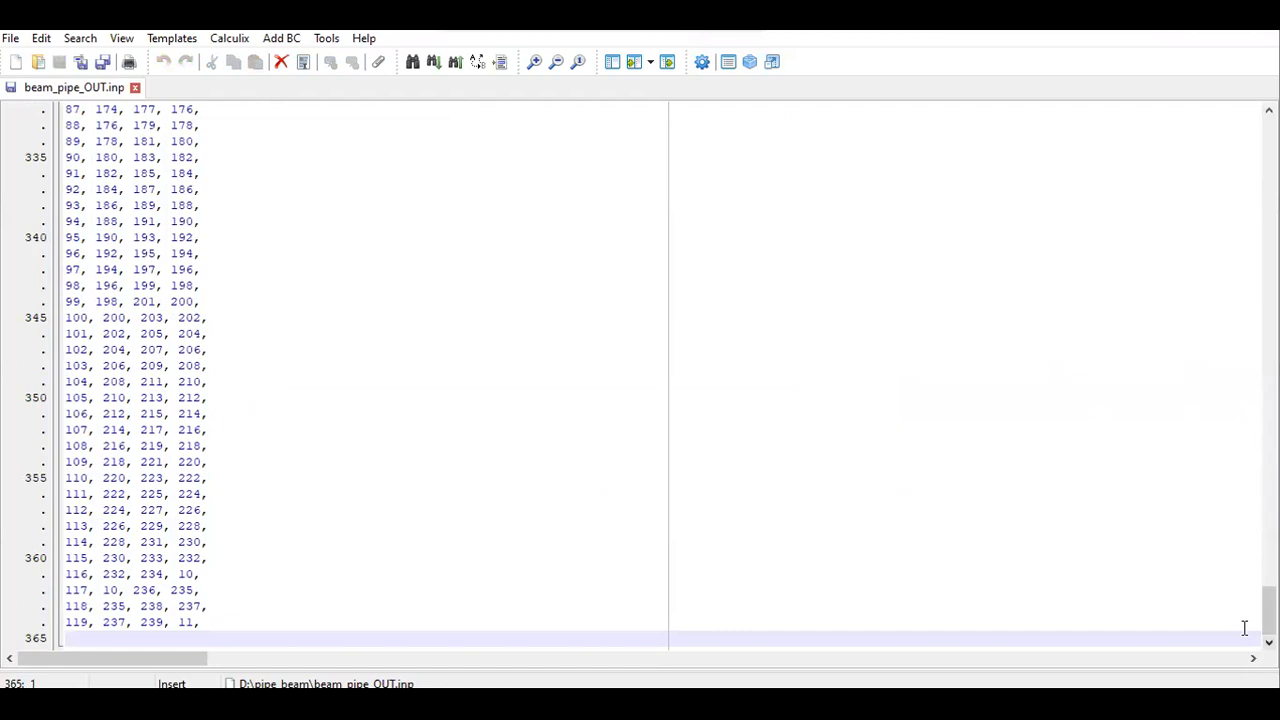
{"action": "key", "text": "alt+Tab"}
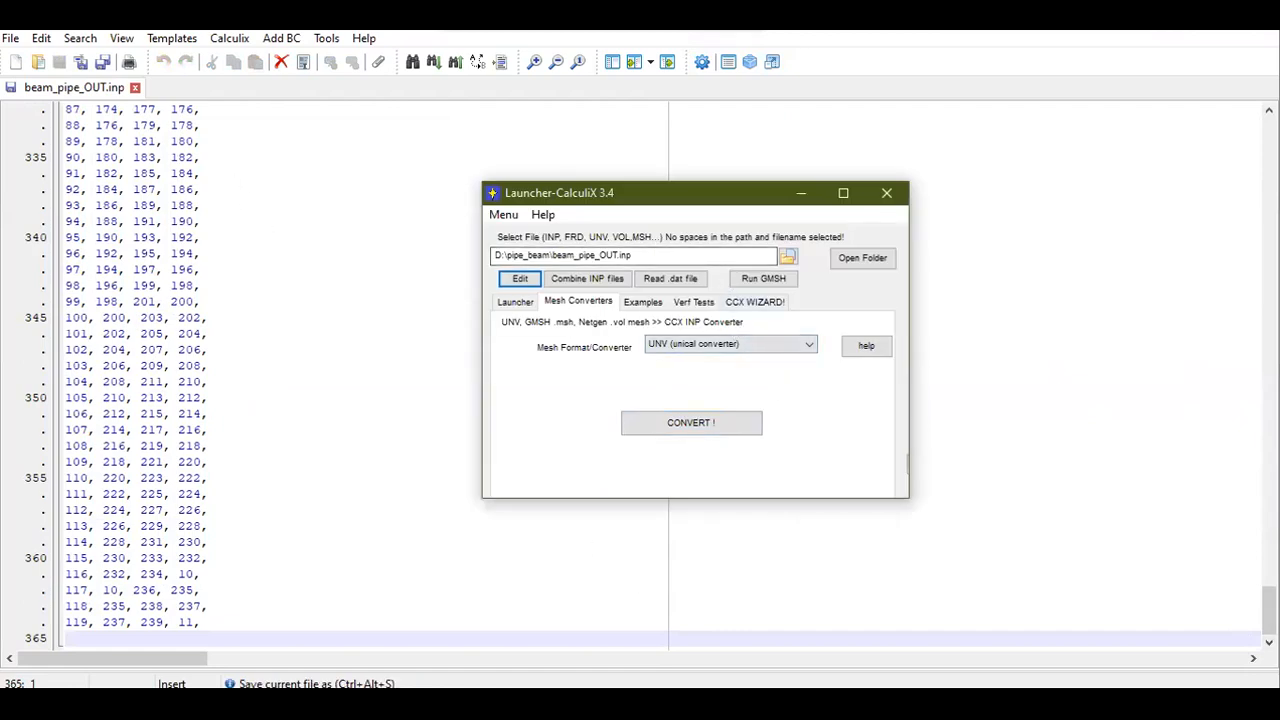
Create a new input file and save it as beam_pipe in the D:\pipe_beam folder
{"action": "left_click", "coordinate": [10, 38]}
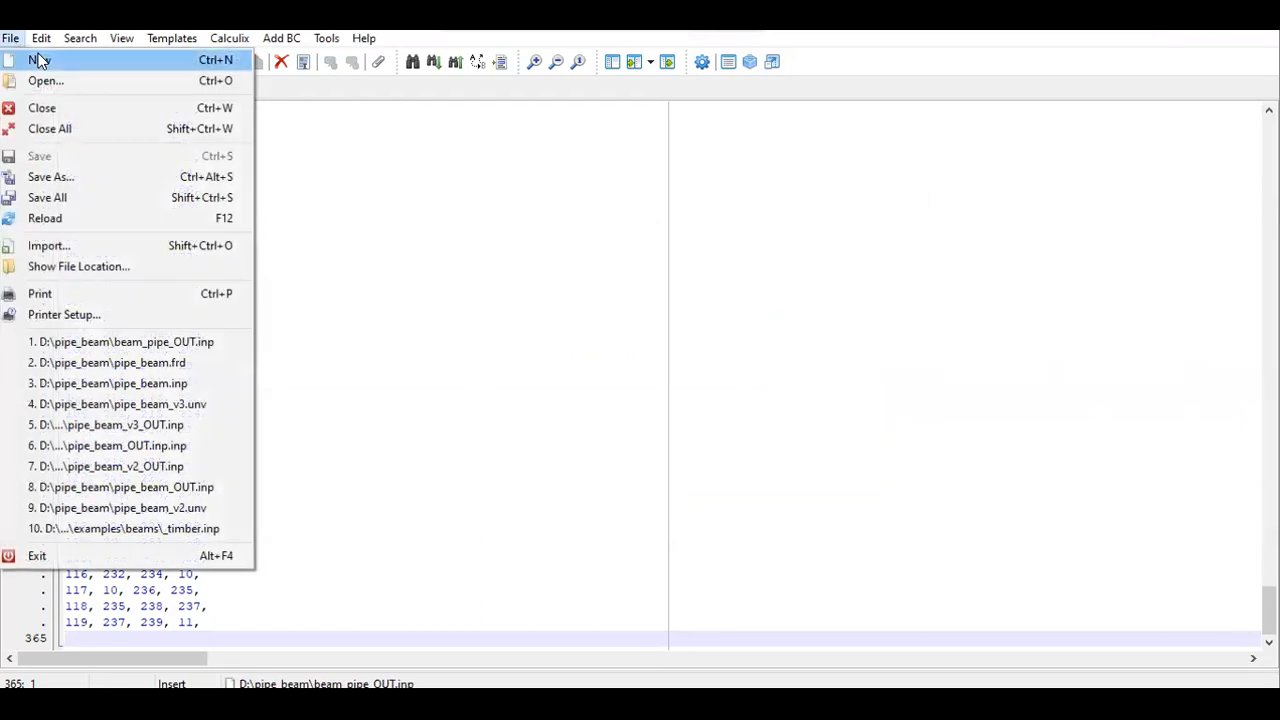
{"action": "left_click", "coordinate": [38, 58]}
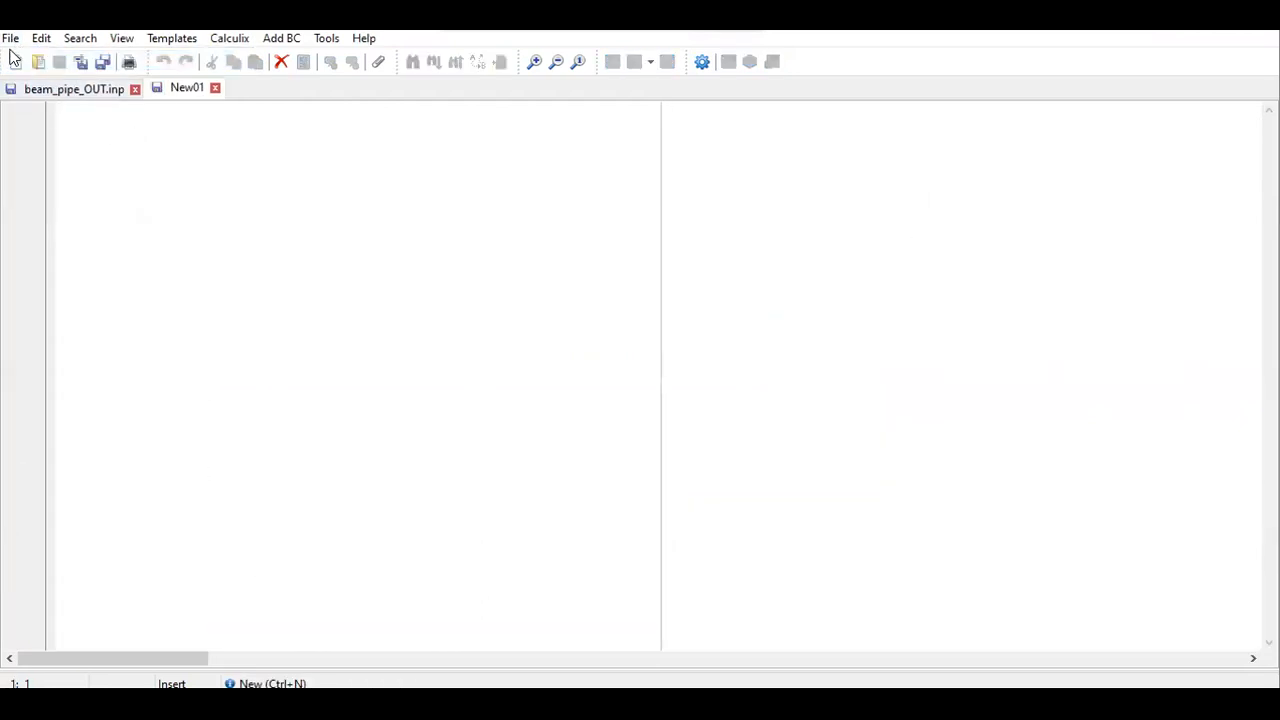
{"action": "left_click", "coordinate": [10, 38]}
{"action": "left_click", "coordinate": [87, 175]}
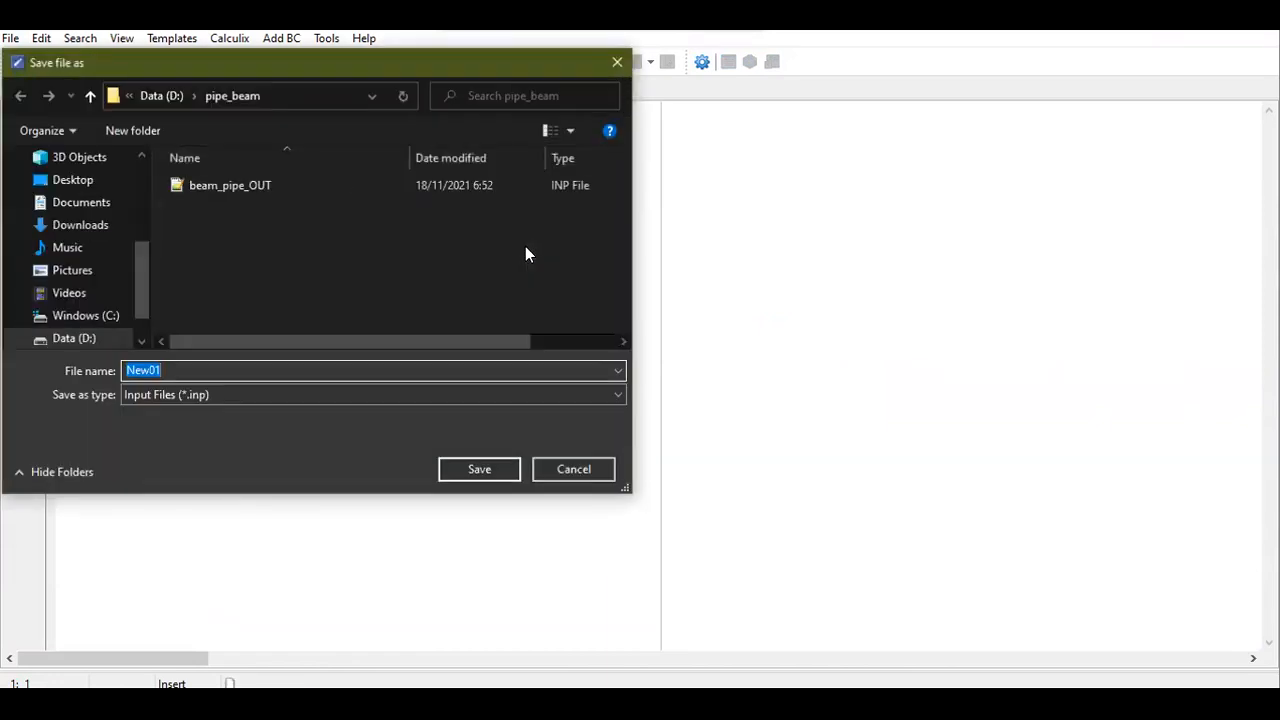
{"action": "type", "text": "beam_pipe"}
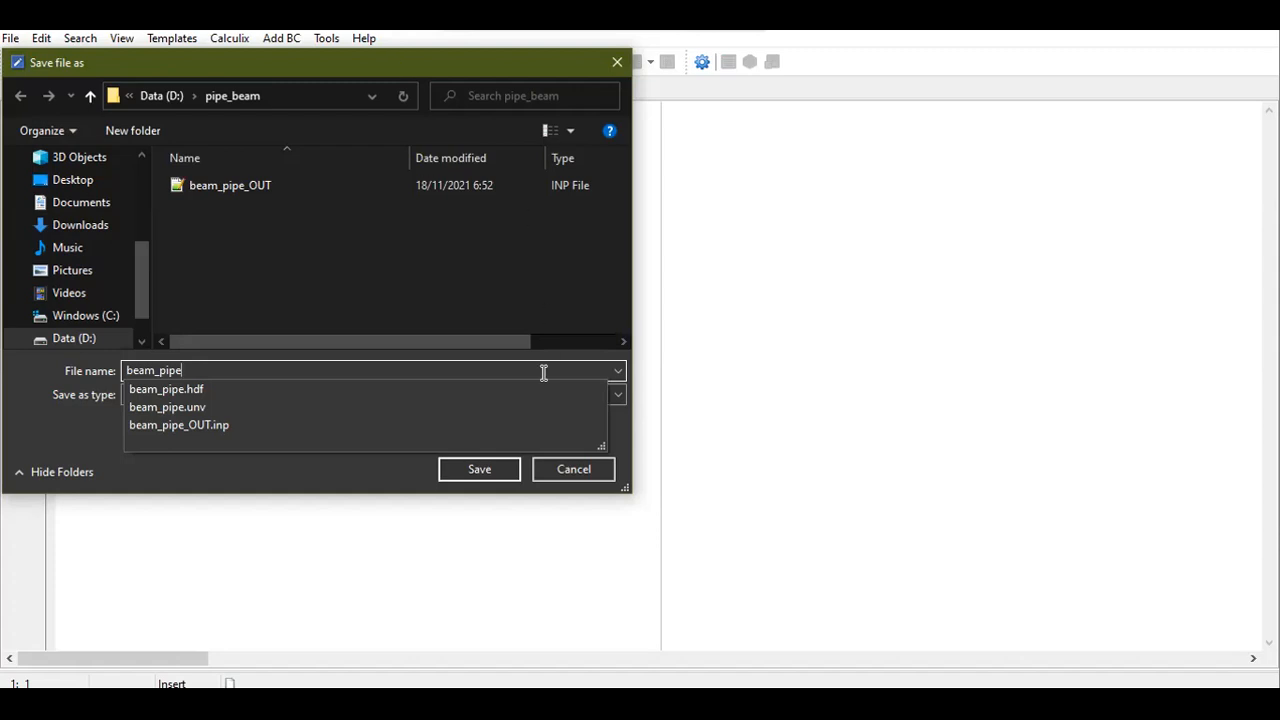
{"action": "left_click", "coordinate": [394, 293]}
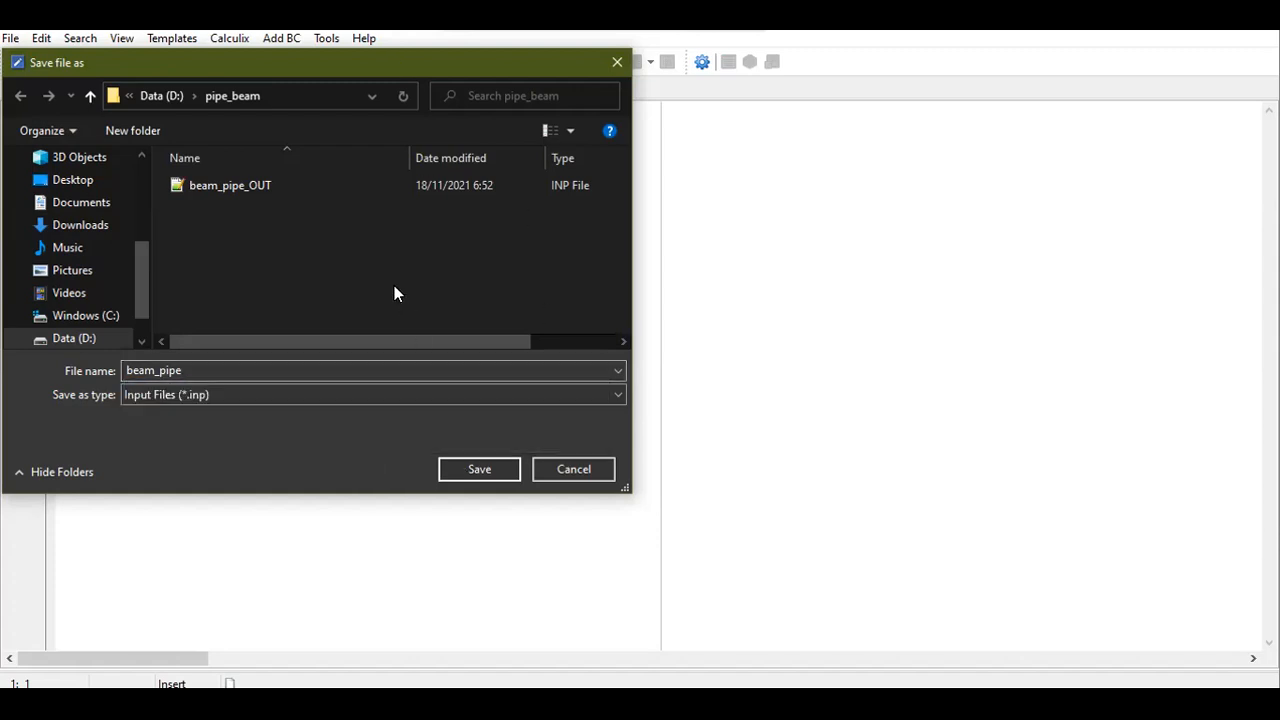
{"action": "left_click", "coordinate": [465, 468]}
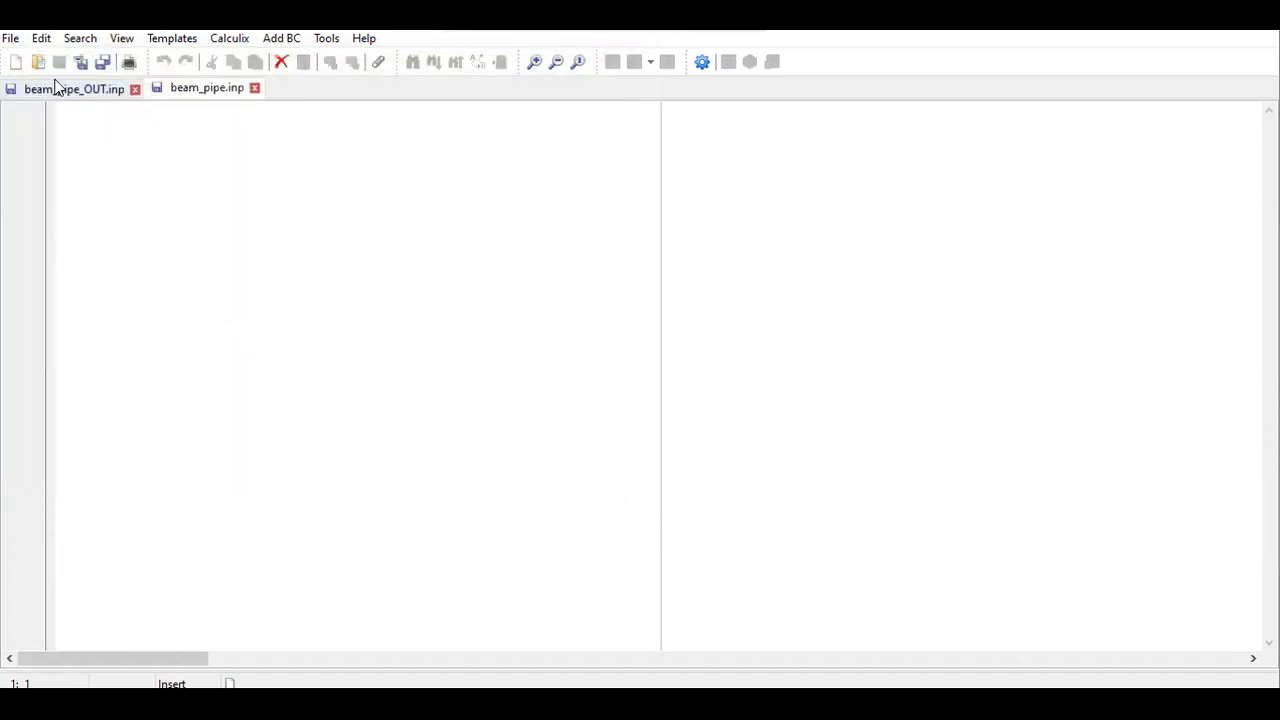
Open the _timber.inp example from CL34-win64\hlp\examples\beams on drive D to use as a reference
{"action": "left_click", "coordinate": [10, 40]}
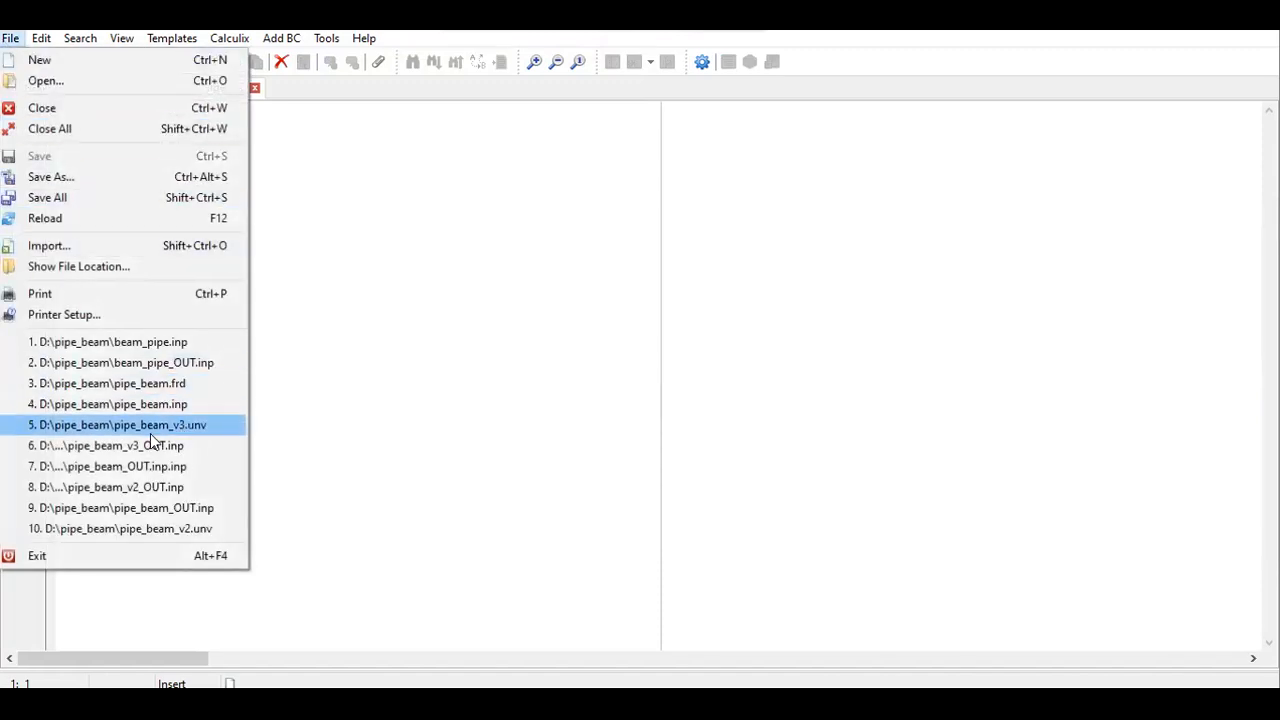
{"action": "left_click", "coordinate": [47, 81]}
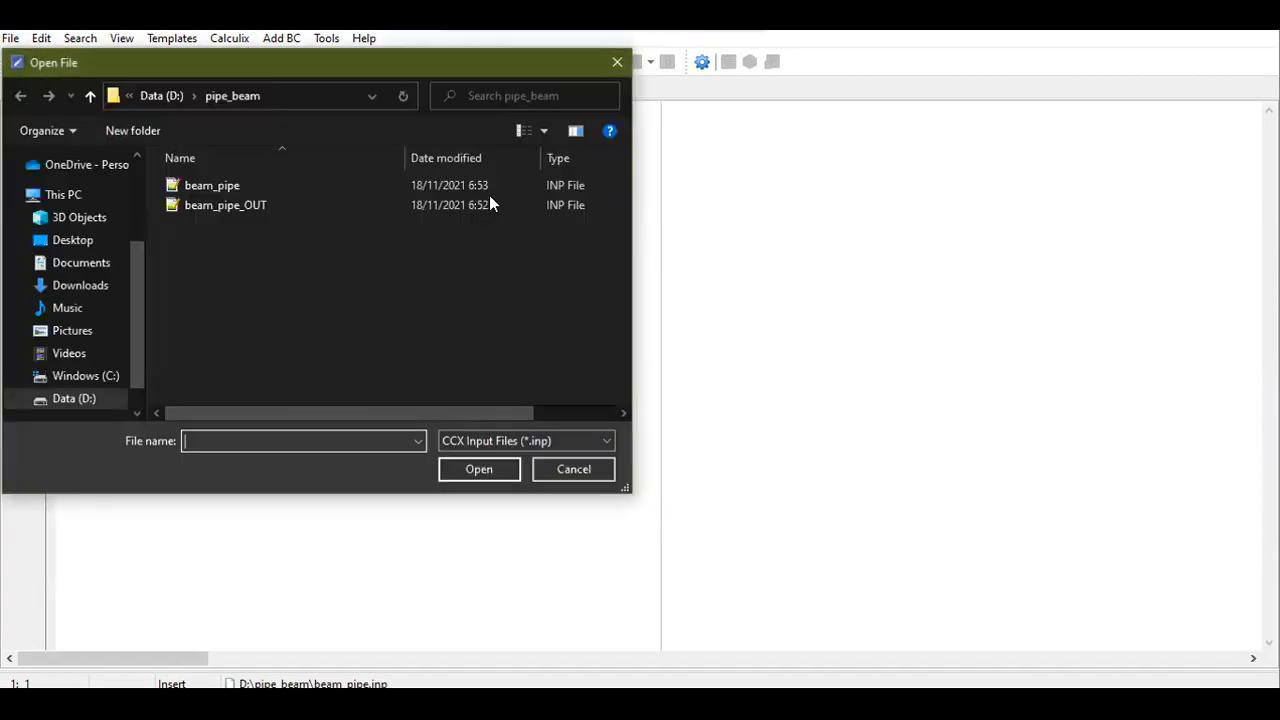
{"action": "left_click", "coordinate": [88, 398]}
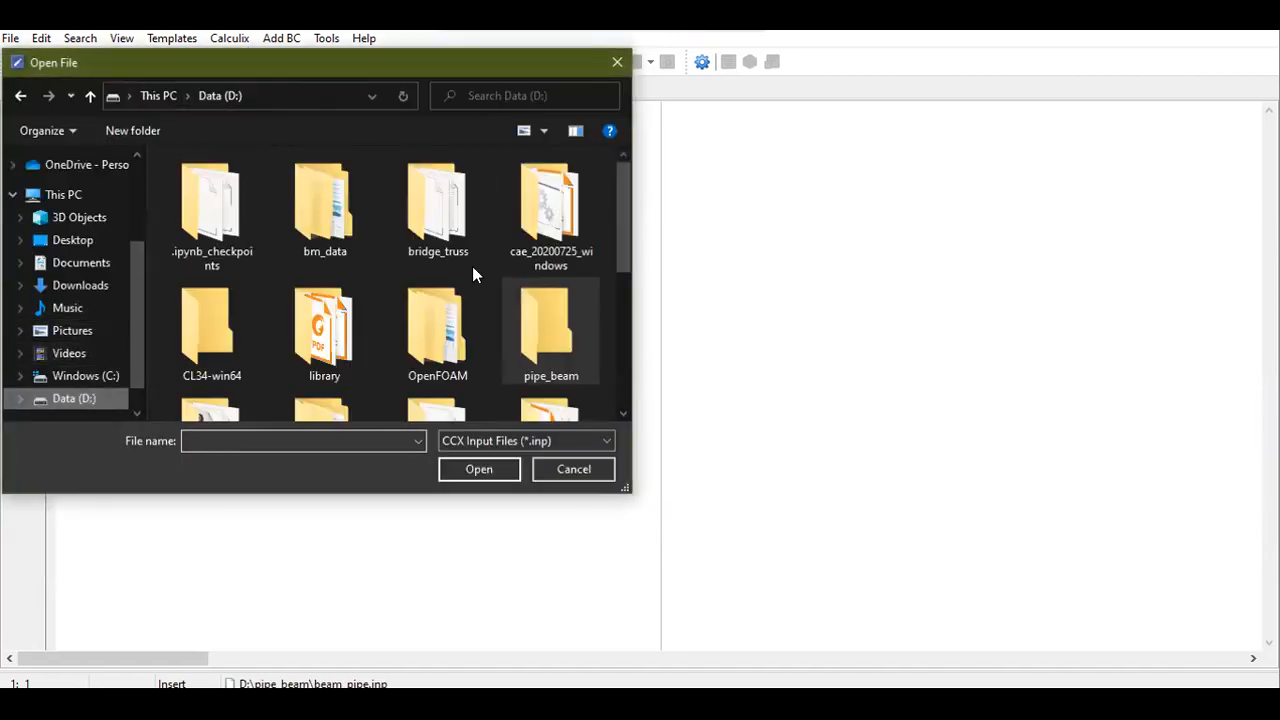
{"action": "double_click", "coordinate": [211, 330]}
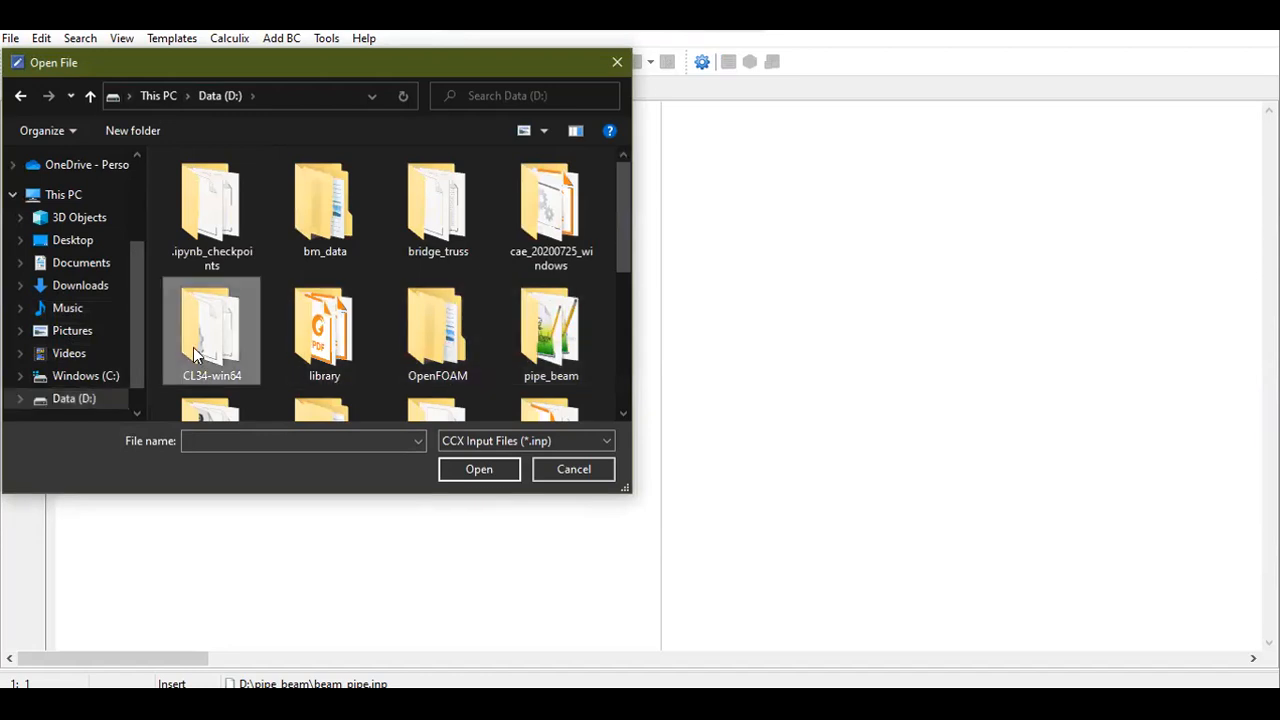
{"action": "double_click", "coordinate": [217, 200]}
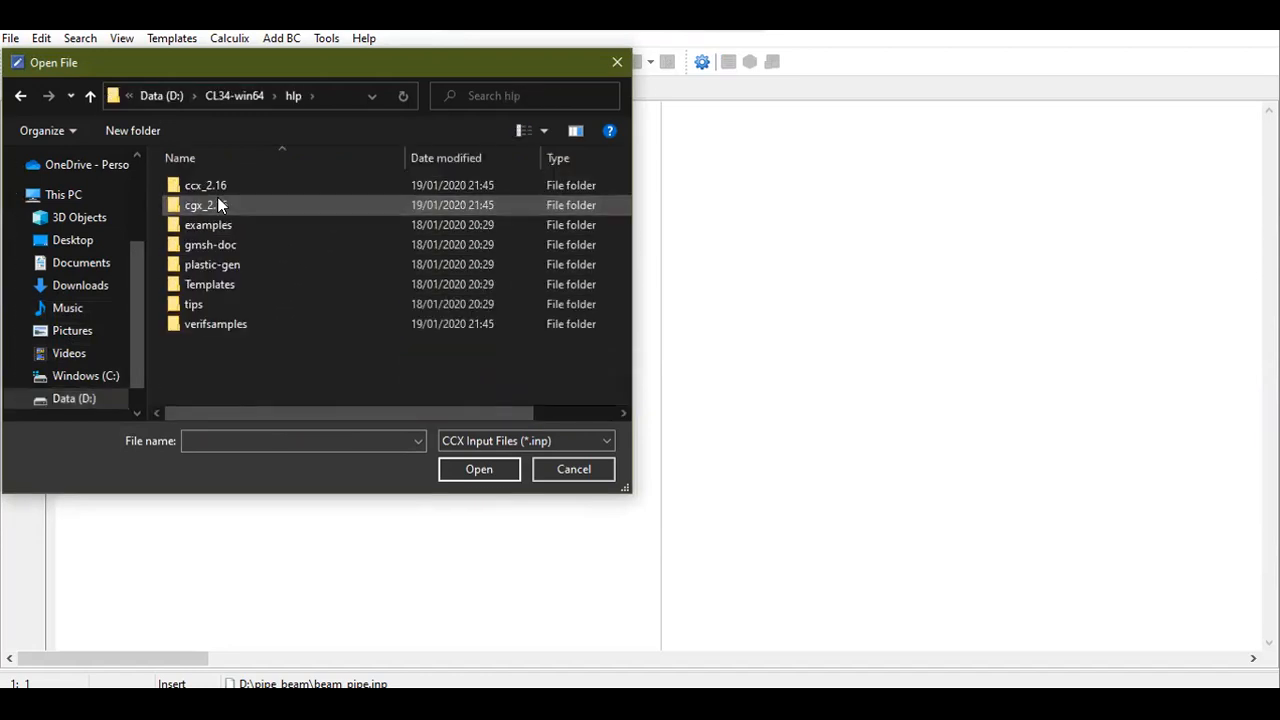
{"action": "double_click", "coordinate": [217, 228]}
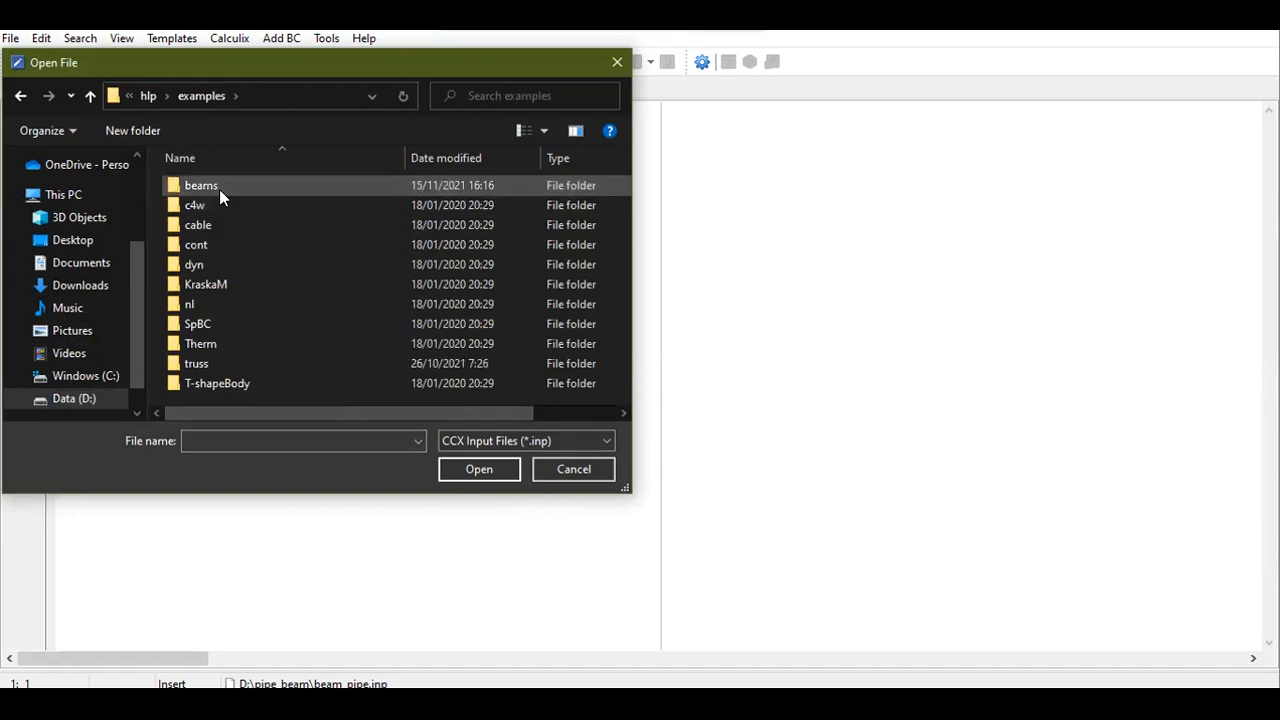
{"action": "double_click", "coordinate": [219, 189]}
{"action": "double_click", "coordinate": [219, 242]}
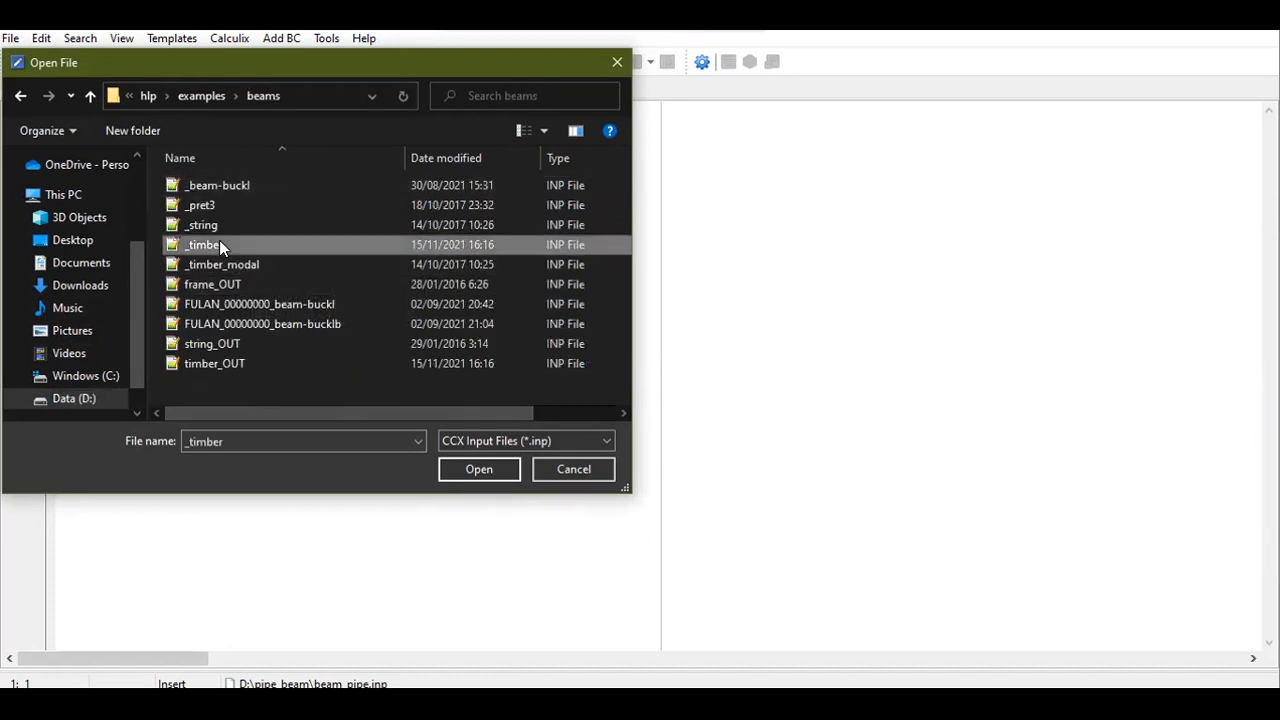
{"action": "scroll", "coordinate": [219, 240], "scroll_direction": "up", "scroll_amount": 2}
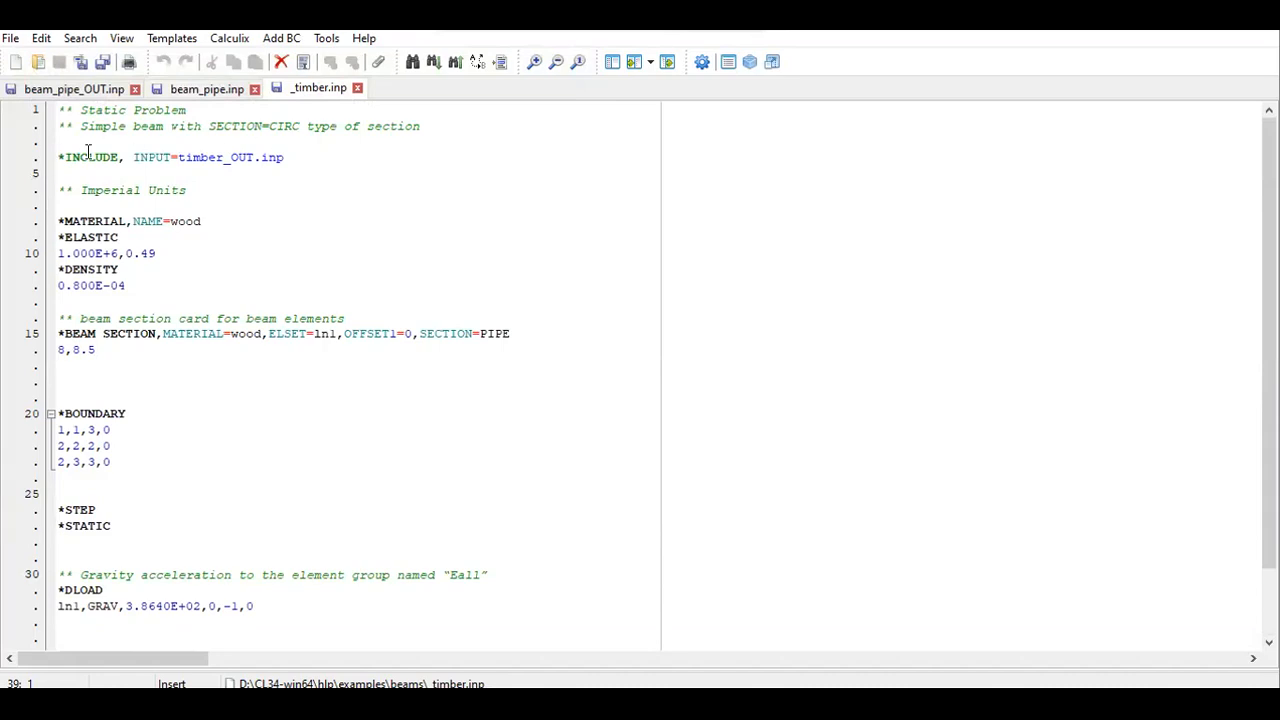
Copy the *INCLUDE line from _timber.inp into the empty beam_pipe.inp file
{"action": "left_click_drag", "start_coordinate": [57, 157], "coordinate": [289, 157]}
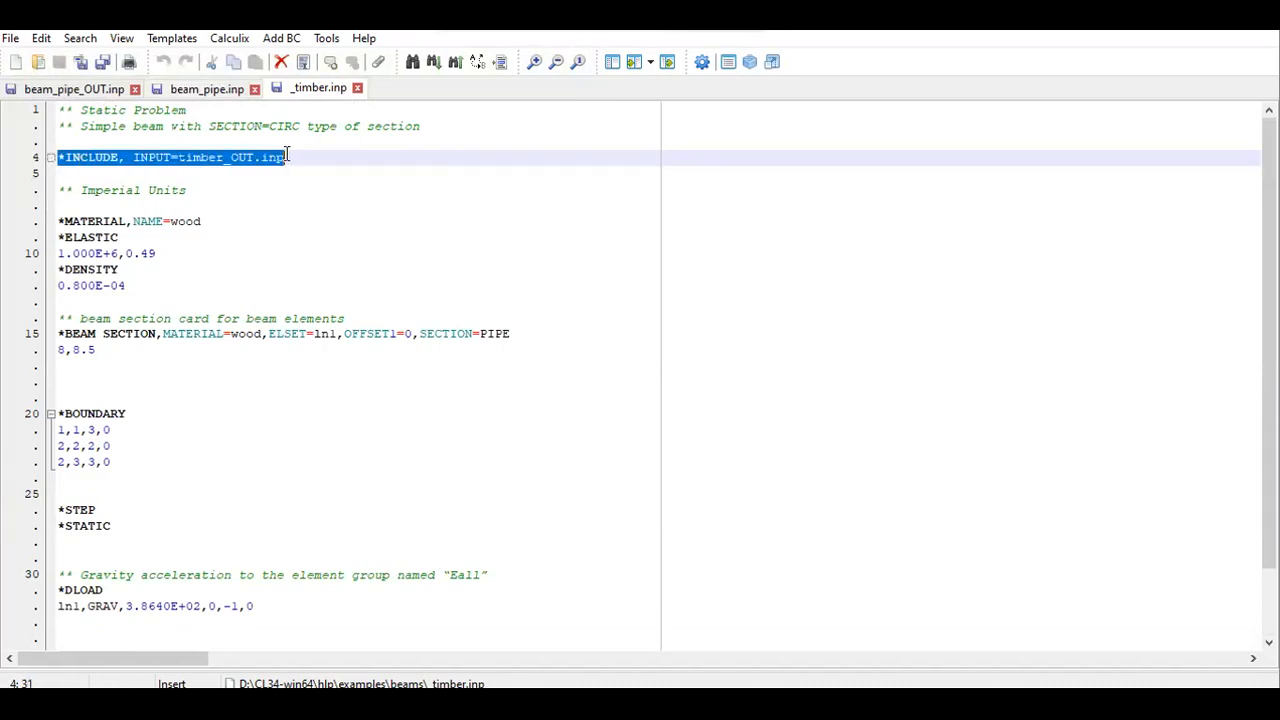
{"action": "key", "text": "ctrl+c"}
{"action": "left_click", "coordinate": [202, 90]}
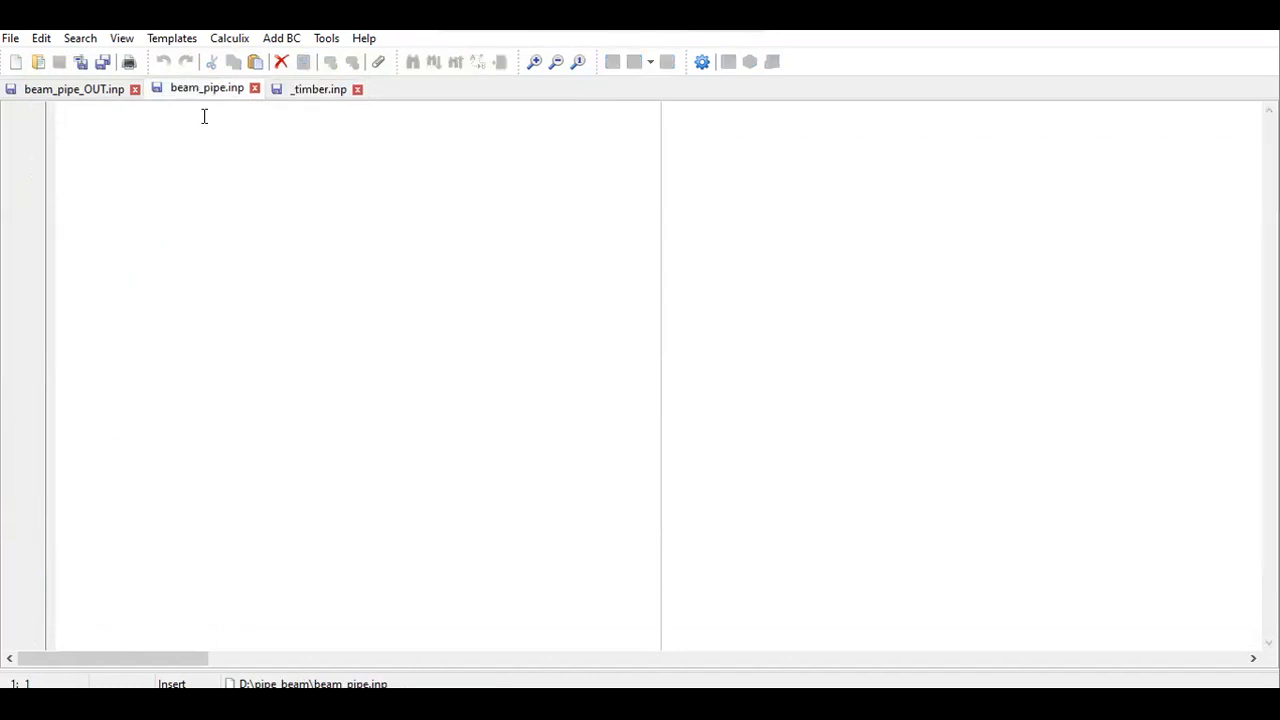
{"action": "key", "text": "ctrl+v"}
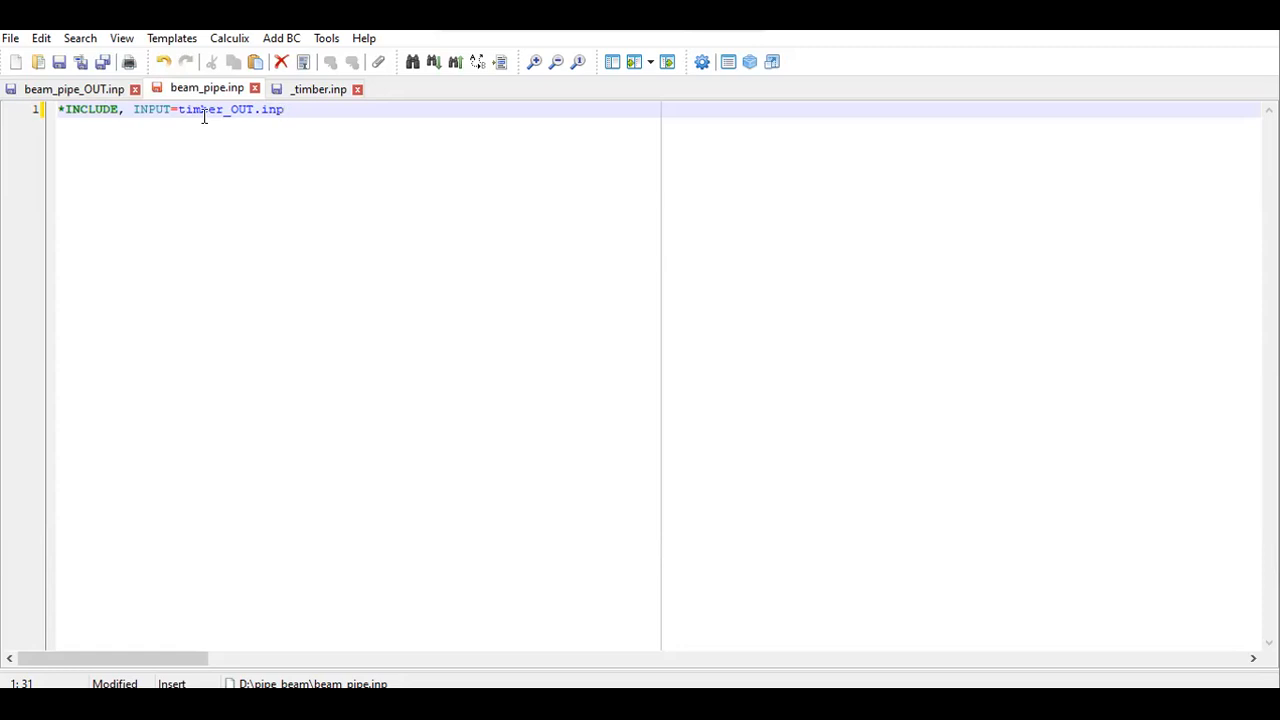
Change the file name in the *INCLUDE line to beam_pipe_OUT.inp
{"action": "key", "text": "Left"}
{"action": "key", "text": "Left"}
{"action": "key", "text": "Delete"}
{"action": "key", "text": "BackSpace"}
{"action": "key", "text": "BackSpace"}
{"action": "key", "text": "BackSpace"}
{"action": "key", "text": "BackSpace"}
{"action": "key", "text": "BackSpace"}
{"action": "type", "text": "beam_pipe"}
{"action": "left_click", "coordinate": [371, 229]}
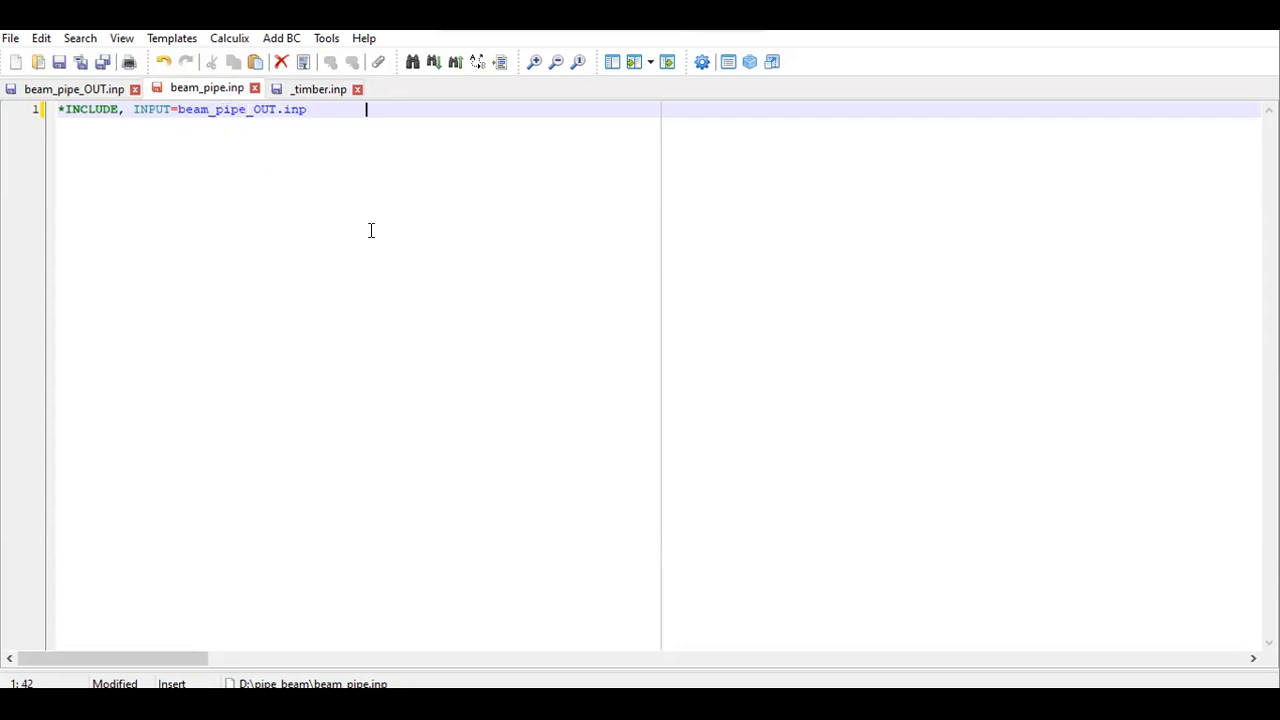
Rename the element set on the *element line of beam_pipe_OUT.inp to Eall, keeping type B32
{"action": "left_click", "coordinate": [66, 90]}
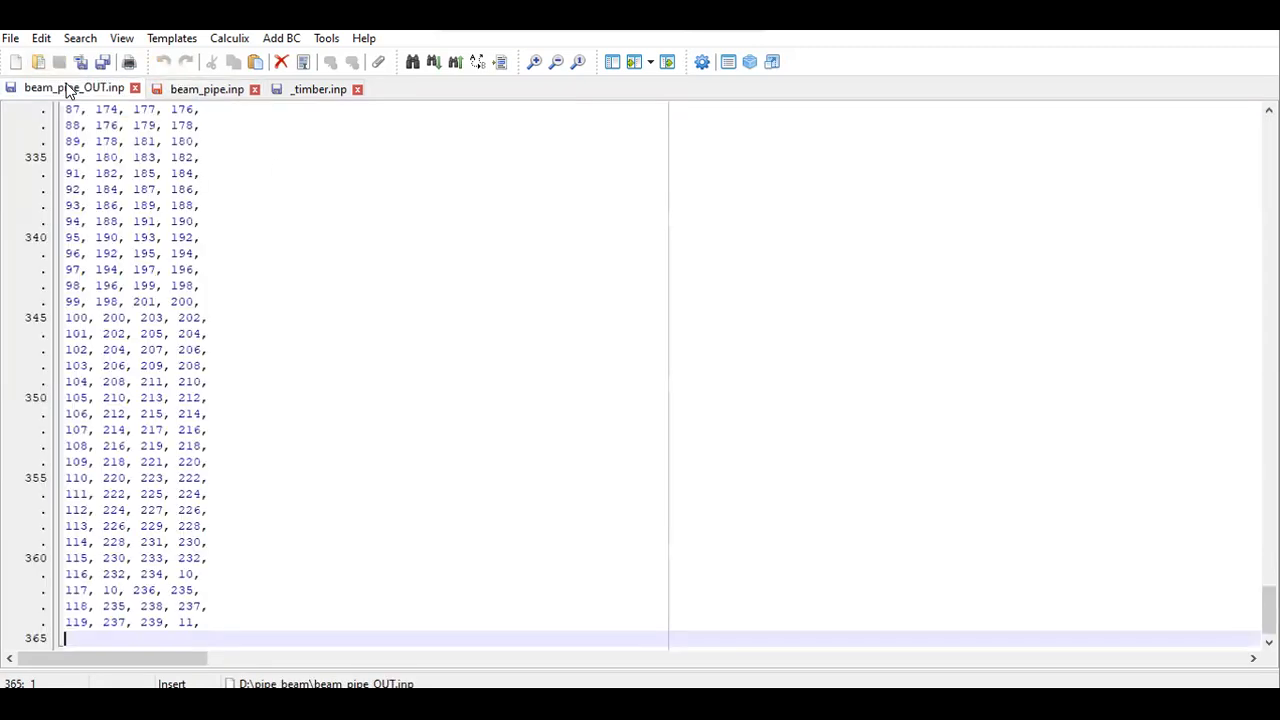
{"action": "scroll", "coordinate": [124, 418], "scroll_direction": "up", "scroll_amount": 6}
{"action": "scroll", "coordinate": [124, 418], "scroll_direction": "up", "scroll_amount": 20}
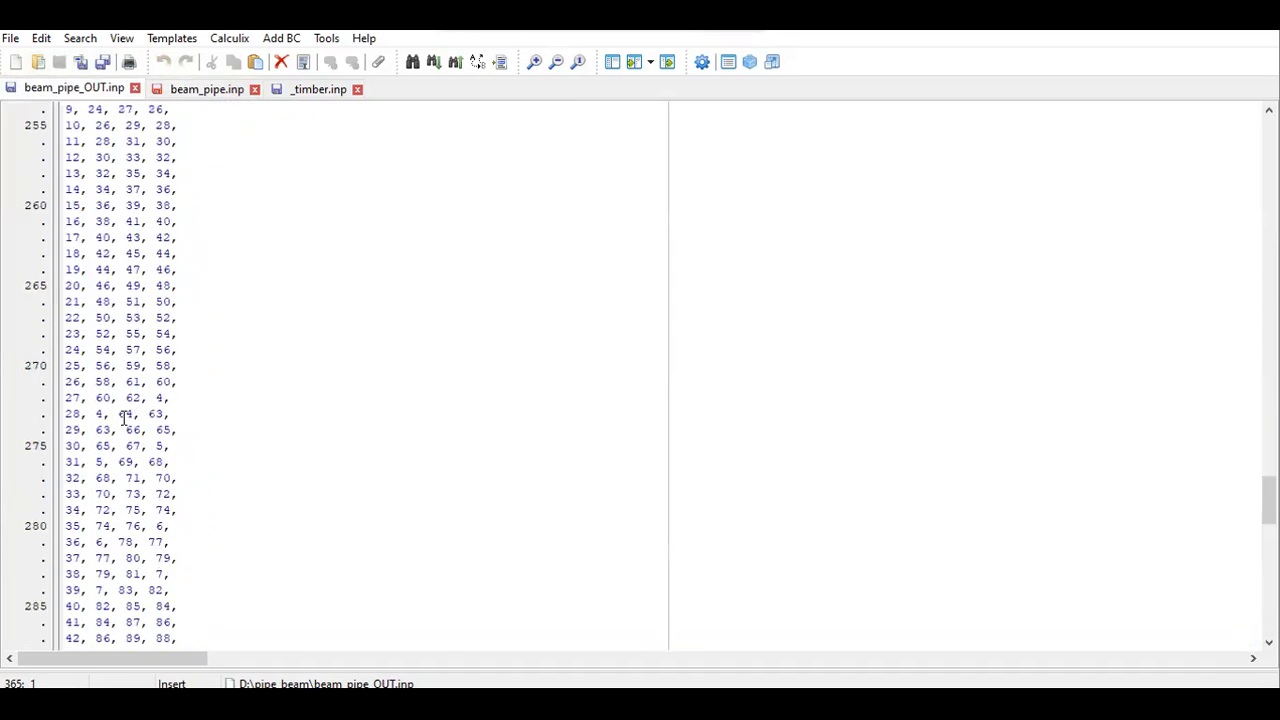
{"action": "left_click_drag", "start_coordinate": [1268, 483], "coordinate": [1268, 472]}
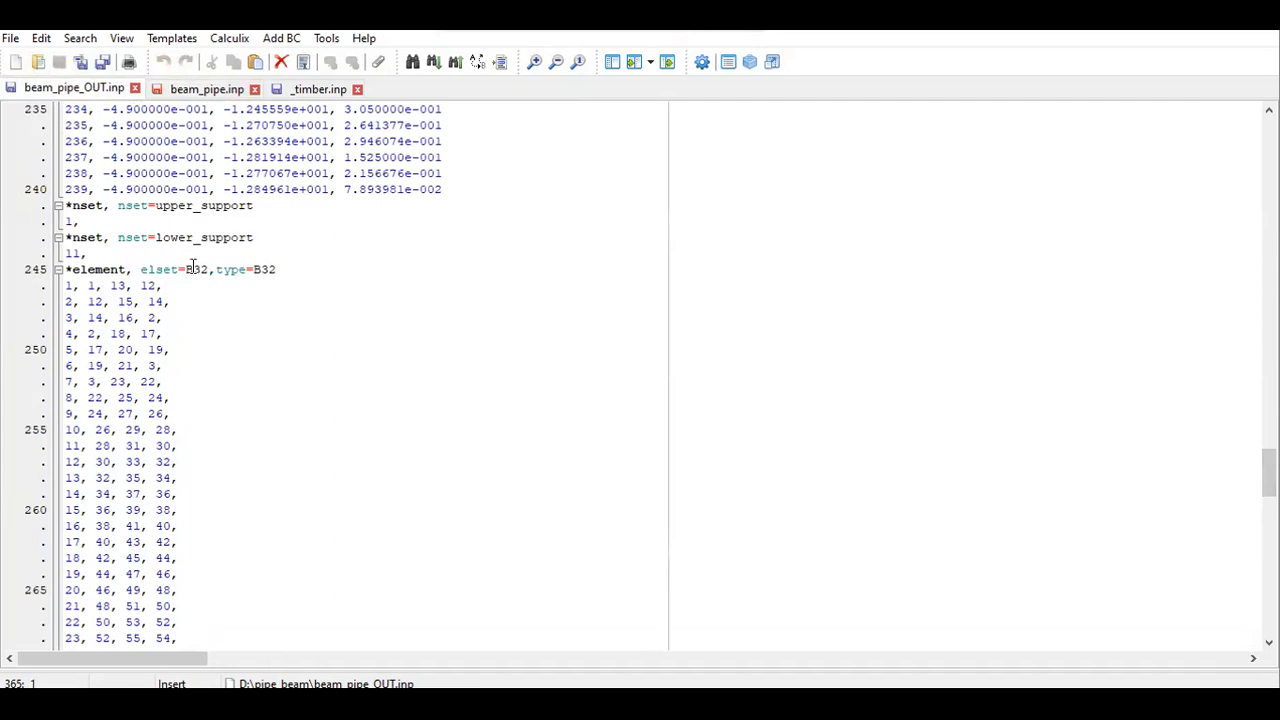
{"action": "left_click", "coordinate": [209, 268]}
{"action": "key", "text": "BackSpace"}
{"action": "key", "text": "BackSpace"}
{"action": "key", "text": "BackSpace"}
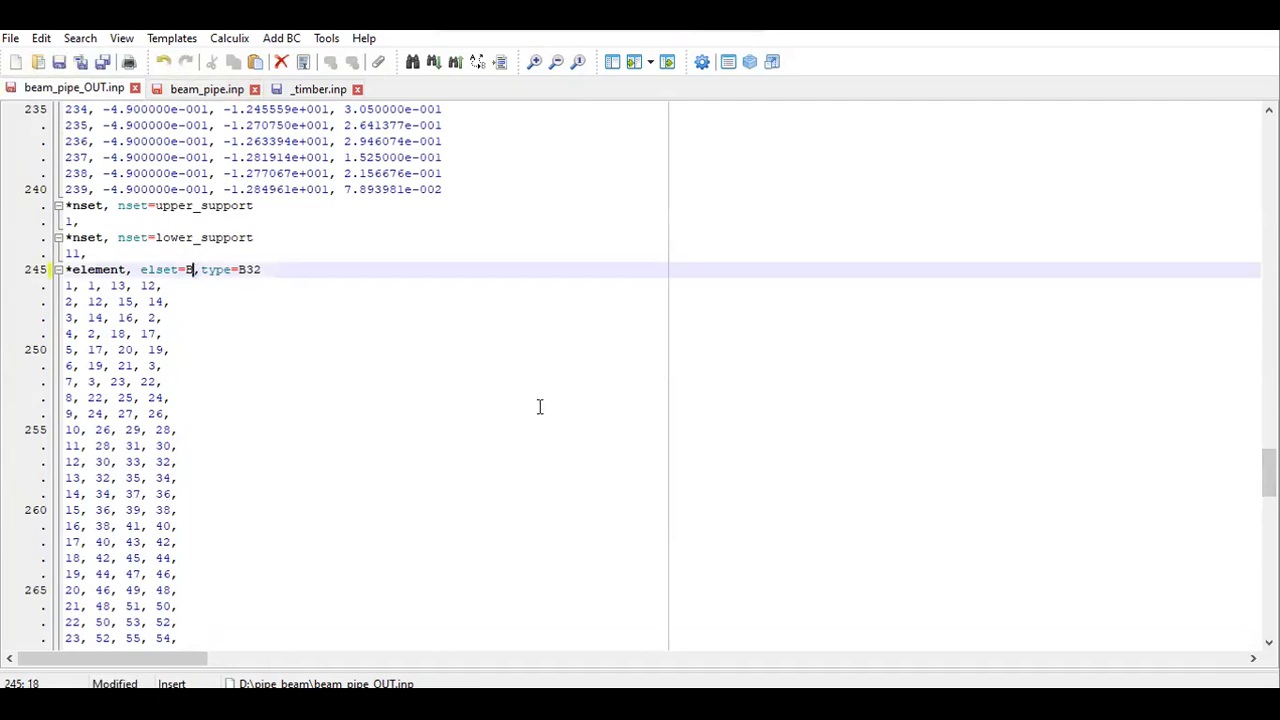
{"action": "type", "text": "Eall"}
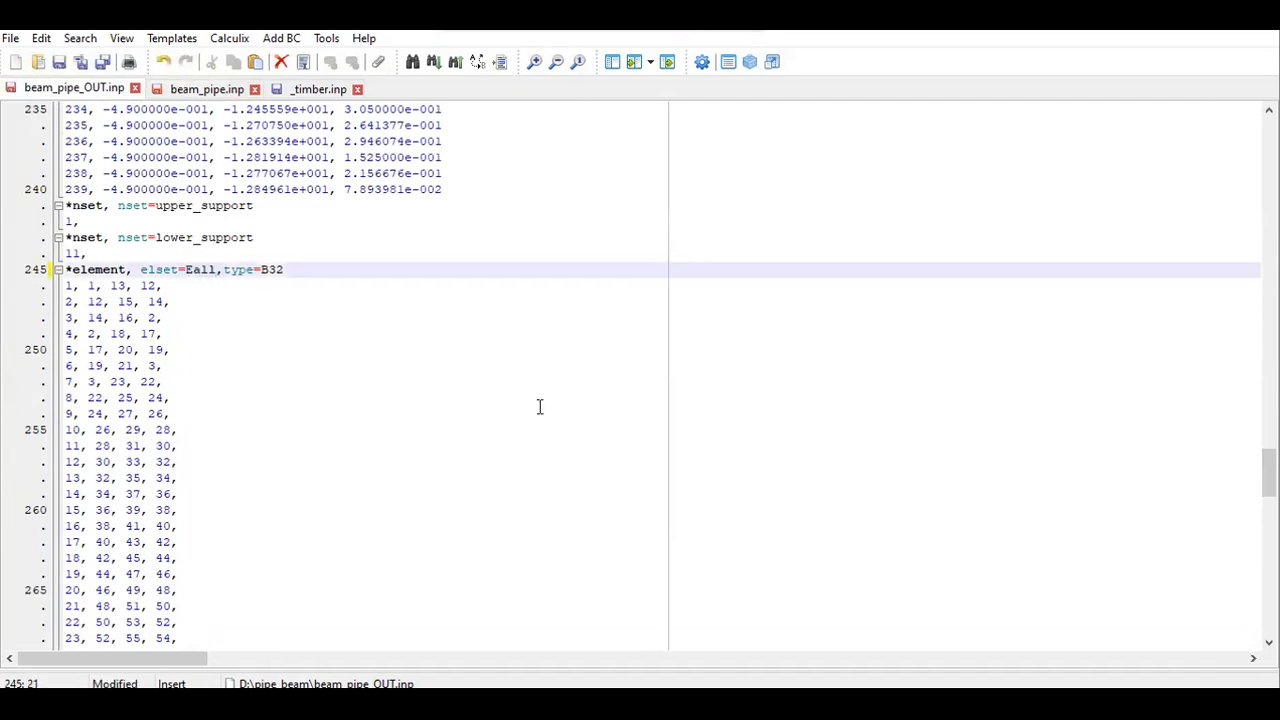
Change the element type on the *element line of beam_pipe_OUT.inp to B32R and save the file
{"action": "key", "text": "End"}
{"action": "type", "text": "R"}
{"action": "left_click", "coordinate": [59, 62]}
Add the comment line "** include file mesh" above the *INCLUDE line in beam_pipe.inp
{"action": "left_click", "coordinate": [203, 94]}
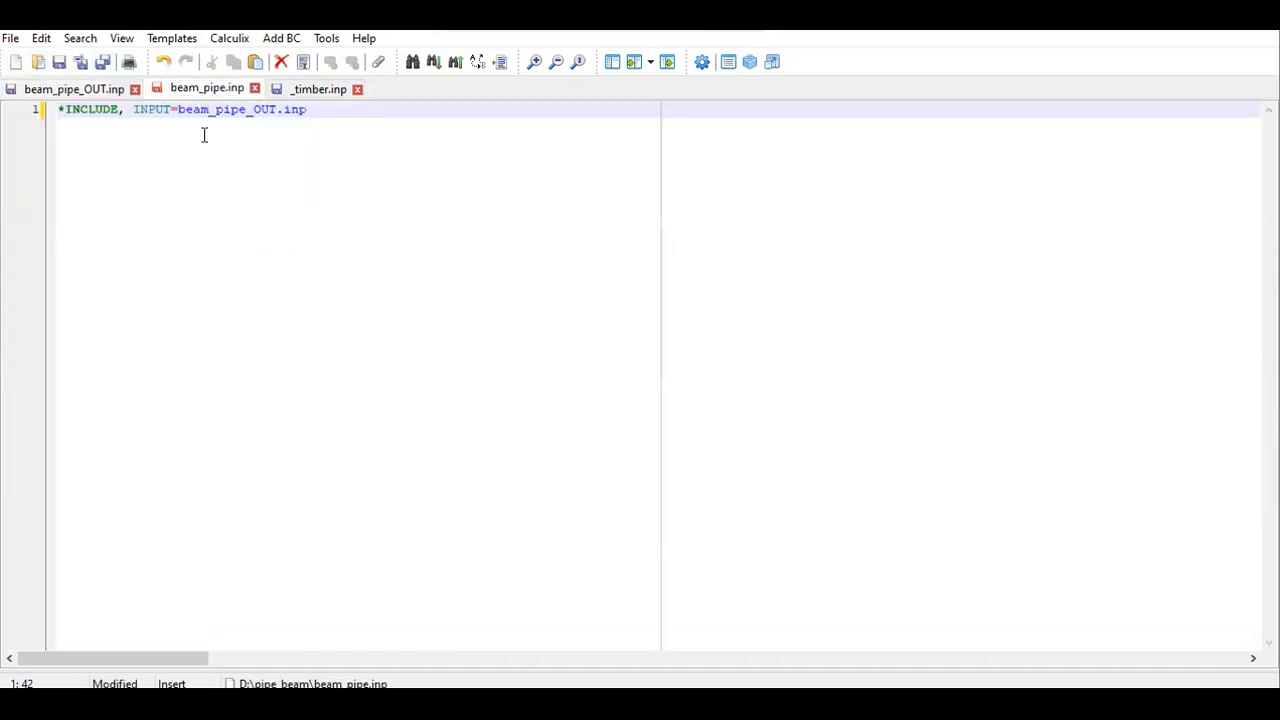
{"action": "left_click", "coordinate": [312, 93]}
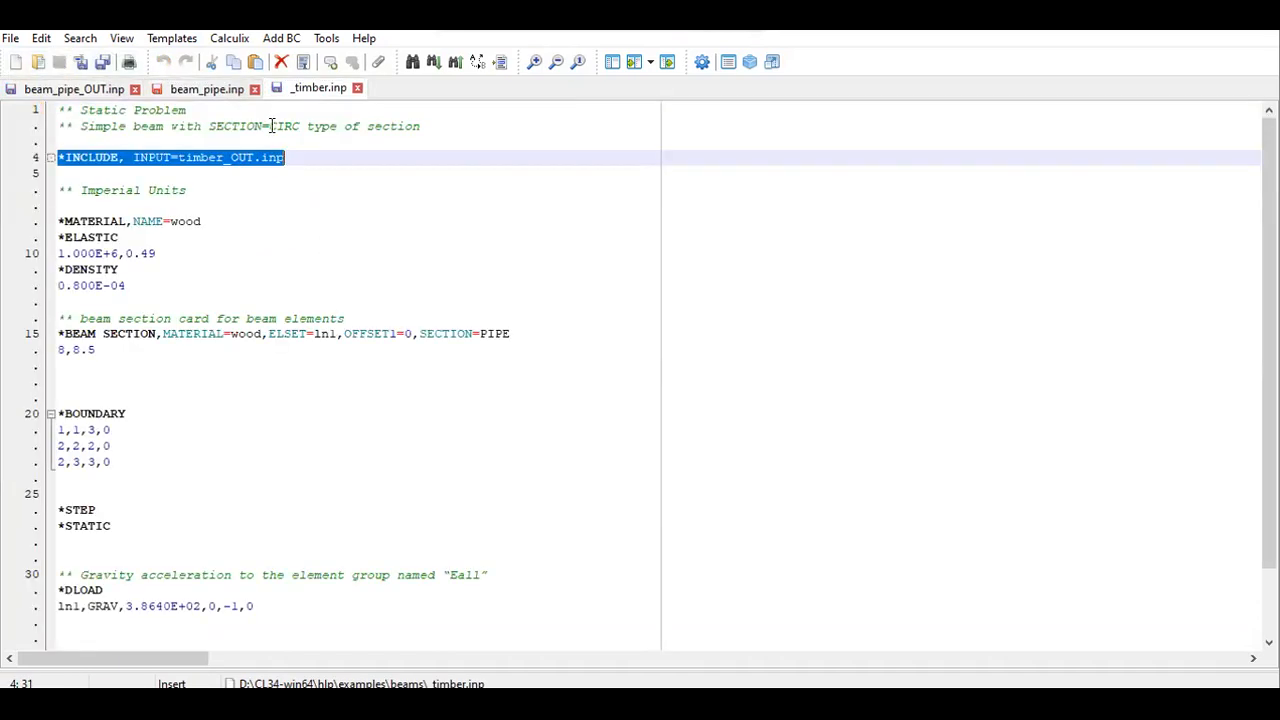
{"action": "left_click", "coordinate": [193, 87]}
{"action": "key", "text": "Home"}
{"action": "key", "text": "shift+Right"}
{"action": "key", "text": "Left"}
{"action": "key", "text": "Return"}
{"action": "key", "text": "Up"}
{"action": "type", "text": "** include file mesh"}
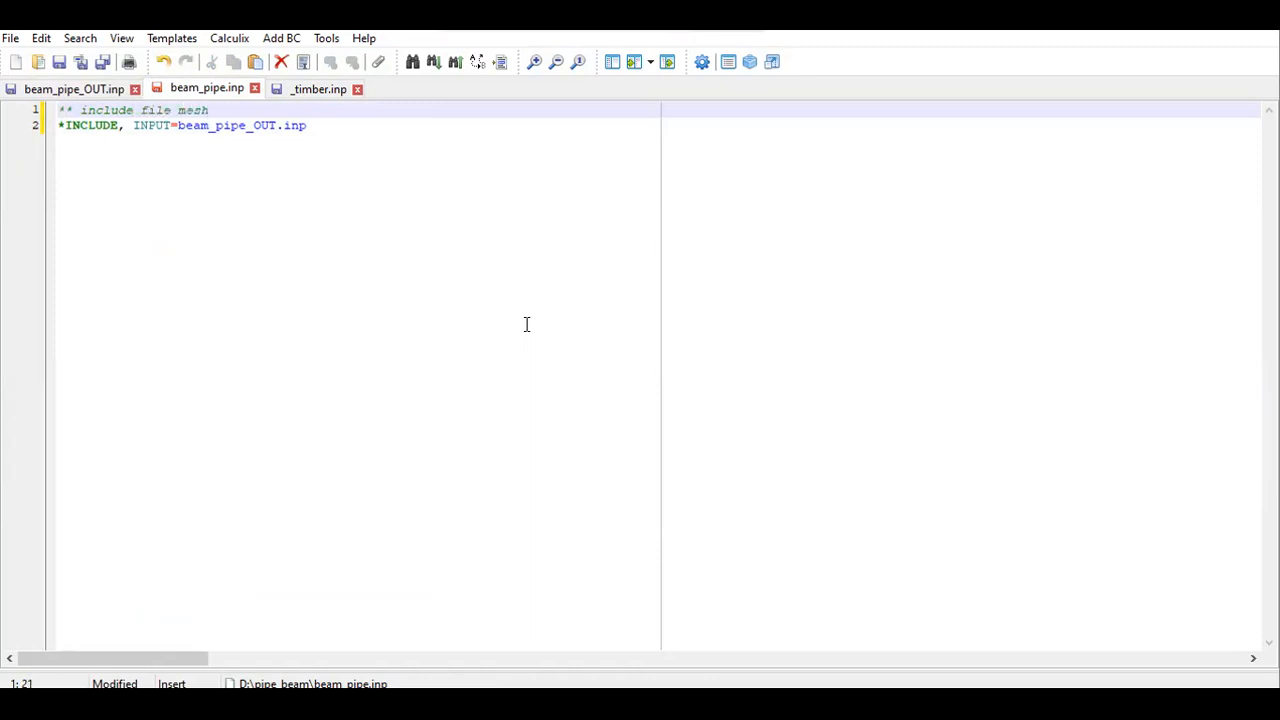
Add an empty line below the *INCLUDE line of beam_pipe.inp
{"action": "key", "text": "Down"}
{"action": "key", "text": "Right"}
{"action": "key", "text": "Right"}
{"action": "key", "text": "Right"}
{"action": "key", "text": "Right"}
{"action": "key", "text": "Right"}
{"action": "key", "text": "Right"}
{"action": "key", "text": "Right"}
{"action": "key", "text": "Right"}
{"action": "key", "text": "Right"}
{"action": "key", "text": "Right"}
{"action": "key", "text": "Right"}
{"action": "key", "text": "Right"}
{"action": "key", "text": "Right"}
{"action": "key", "text": "Right"}
{"action": "key", "text": "Right"}
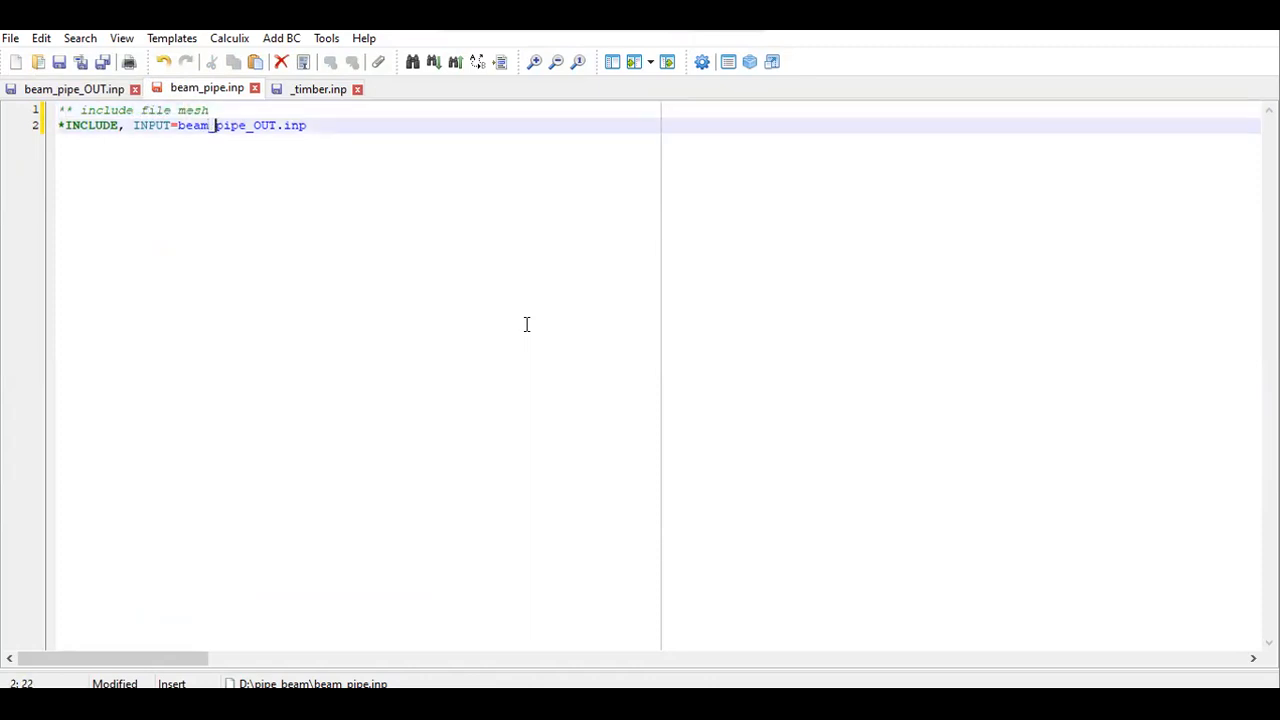
{"action": "key", "text": "BackSpace"}
{"action": "key", "text": "Return"}
{"action": "key", "text": "Return"}
{"action": "type", "text": "MATER"}
{"action": "key", "text": "BackSpace"}
{"action": "key", "text": "BackSpace"}
{"action": "key", "text": "BackSpace"}
{"action": "key", "text": "BackSpace"}
{"action": "key", "text": "BackSpace"}
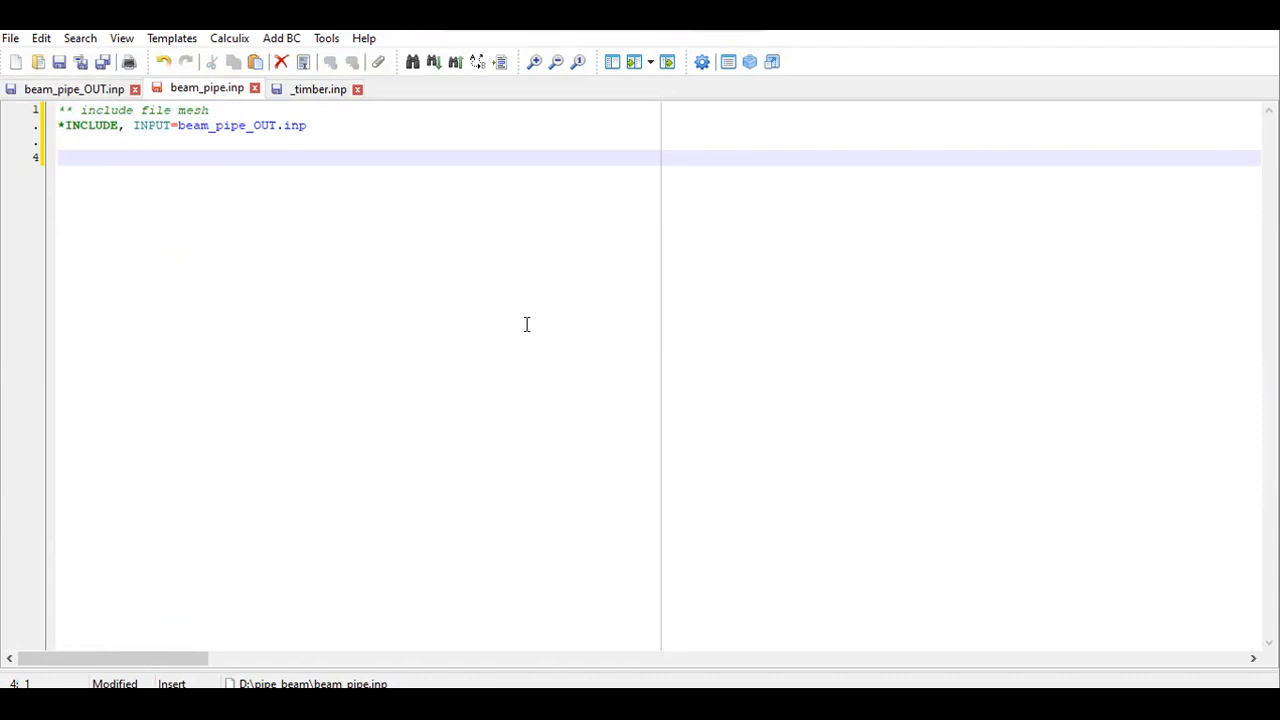
{"action": "key", "text": "BackSpace"}
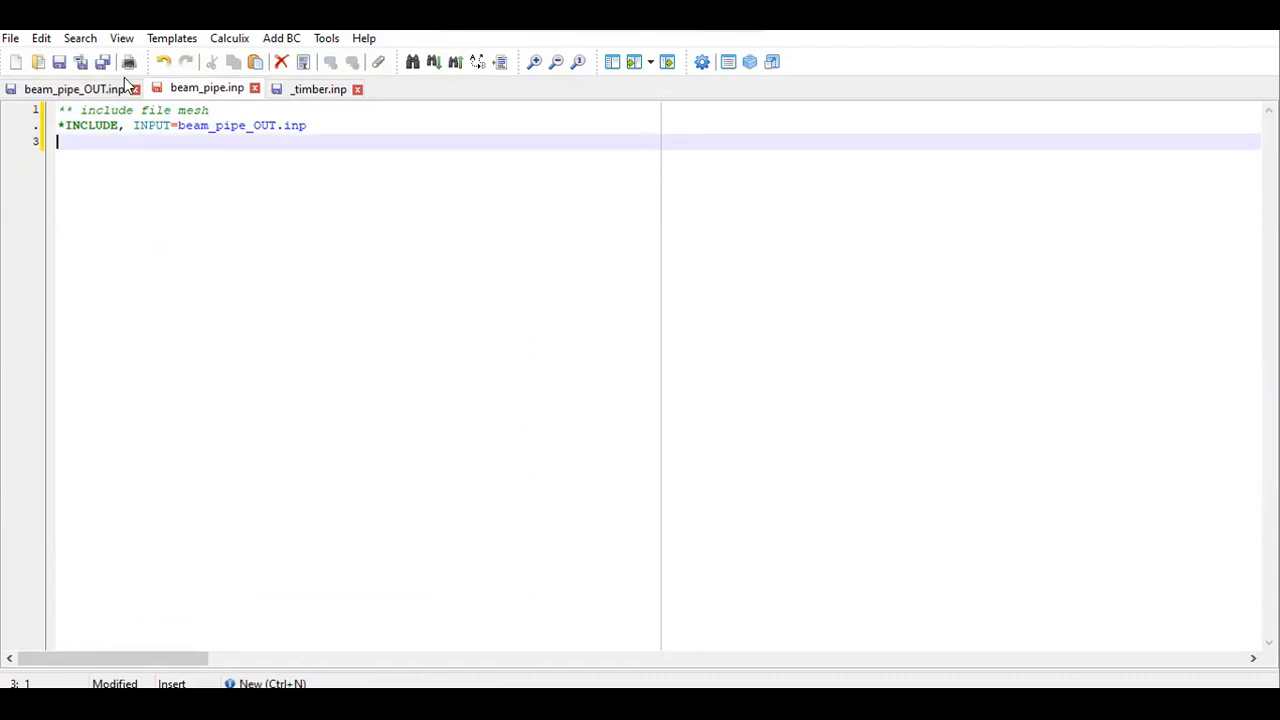
{"action": "left_click", "coordinate": [10, 38]}
{"action": "left_click", "coordinate": [46, 80]}
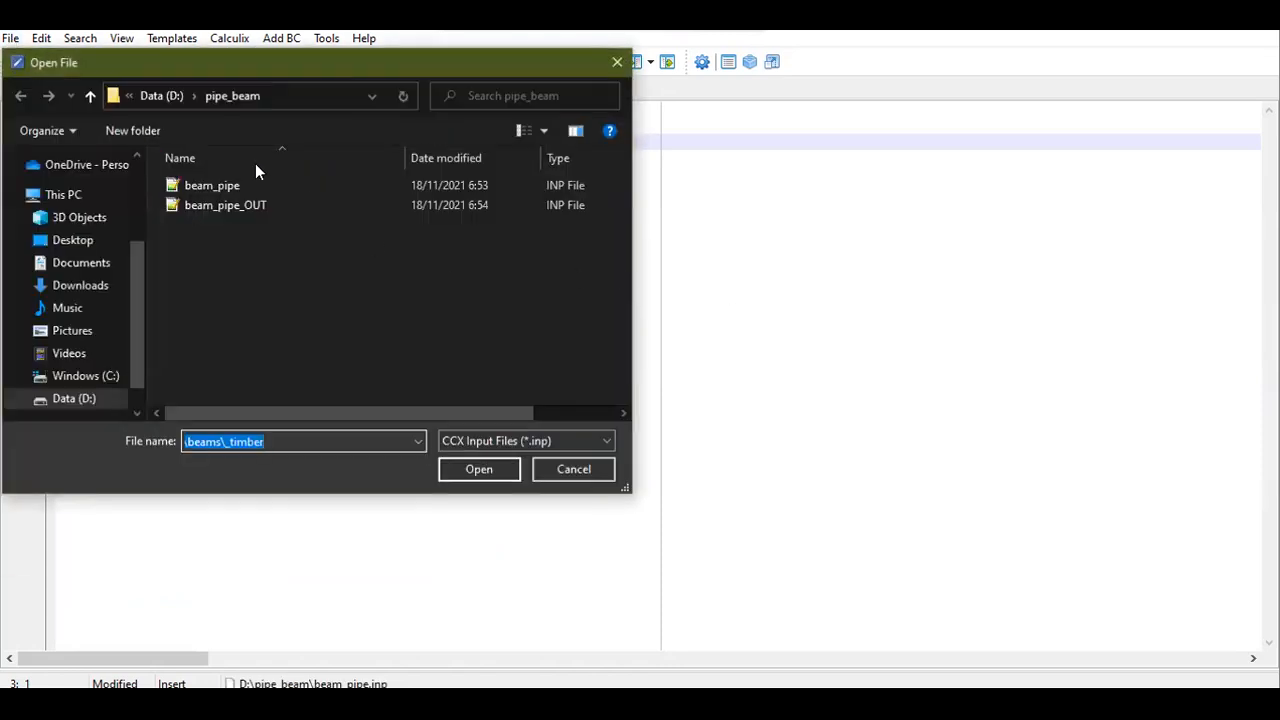
{"action": "left_click", "coordinate": [146, 96]}
{"action": "scroll", "coordinate": [403, 261], "scroll_direction": "down", "scroll_amount": 2}
{"action": "scroll", "coordinate": [403, 261], "scroll_direction": "up", "scroll_amount": 2}
{"action": "double_click", "coordinate": [416, 242]}
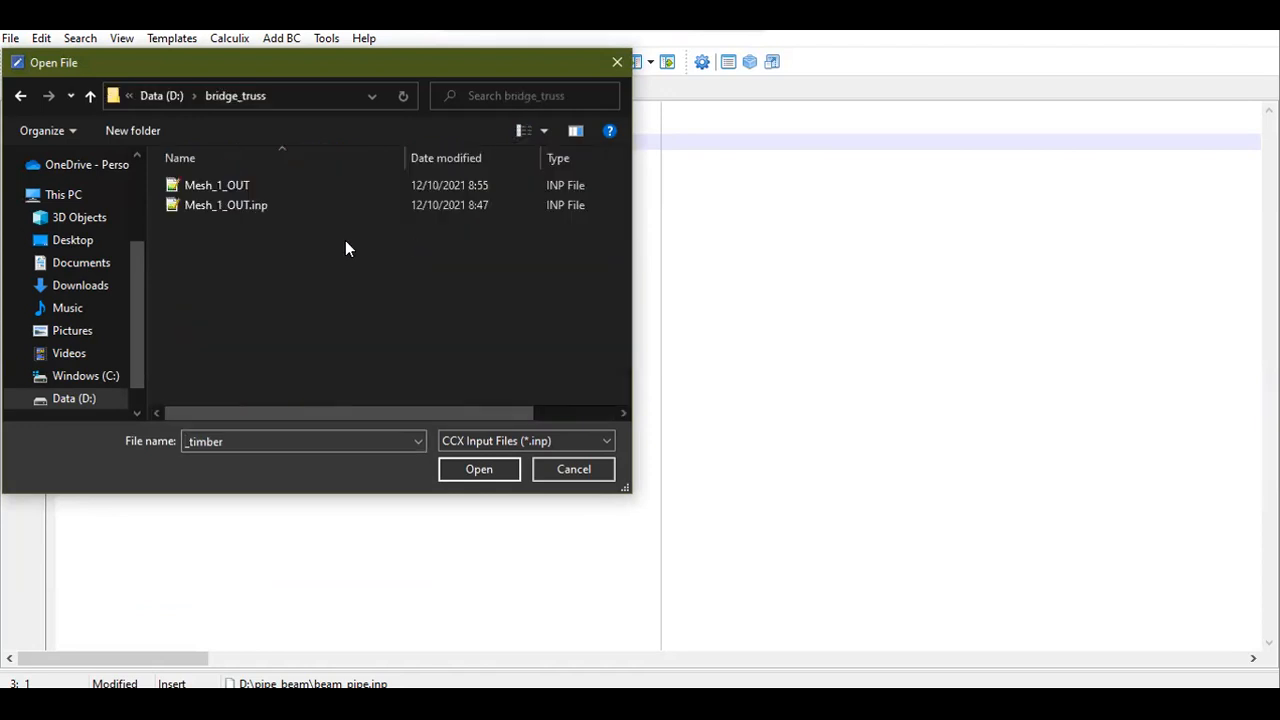
{"action": "left_click", "coordinate": [229, 205]}
{"action": "double_click", "coordinate": [229, 205]}
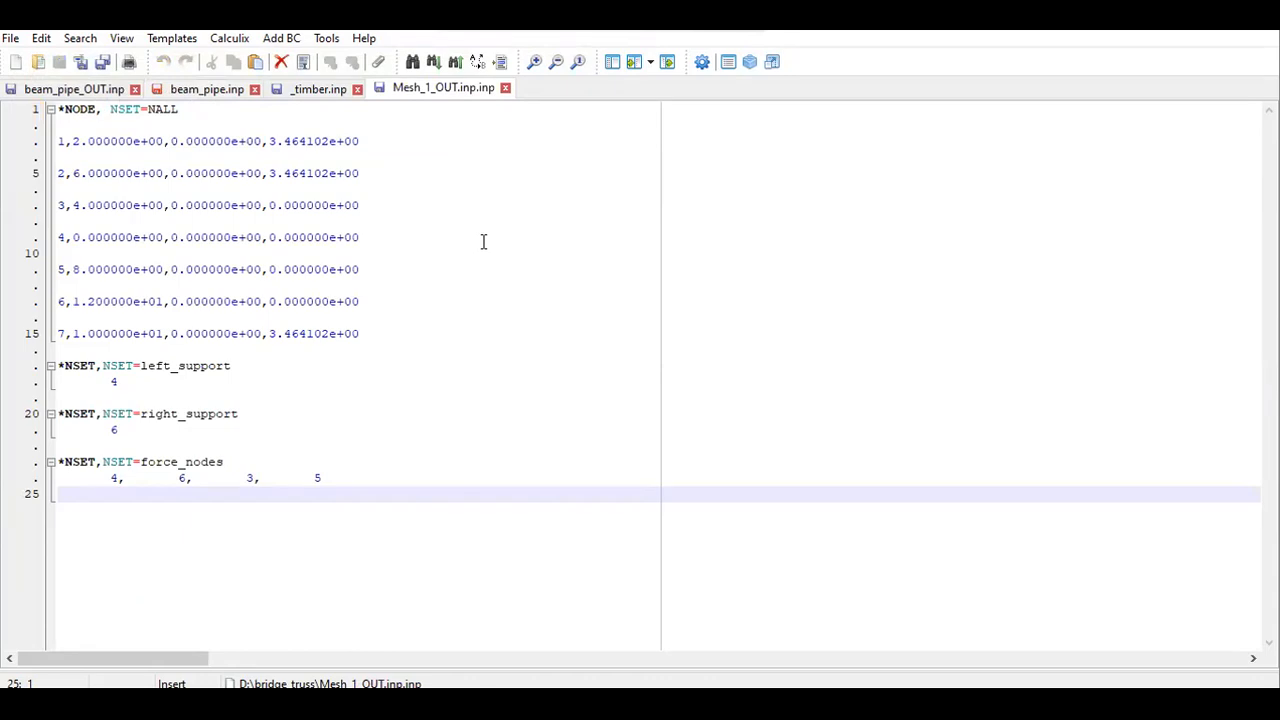
{"action": "left_click", "coordinate": [506, 88]}
Open Mesh_1_OUT.inp from the bridge_truss folder on drive D to use as a template
{"action": "left_click", "coordinate": [13, 40]}
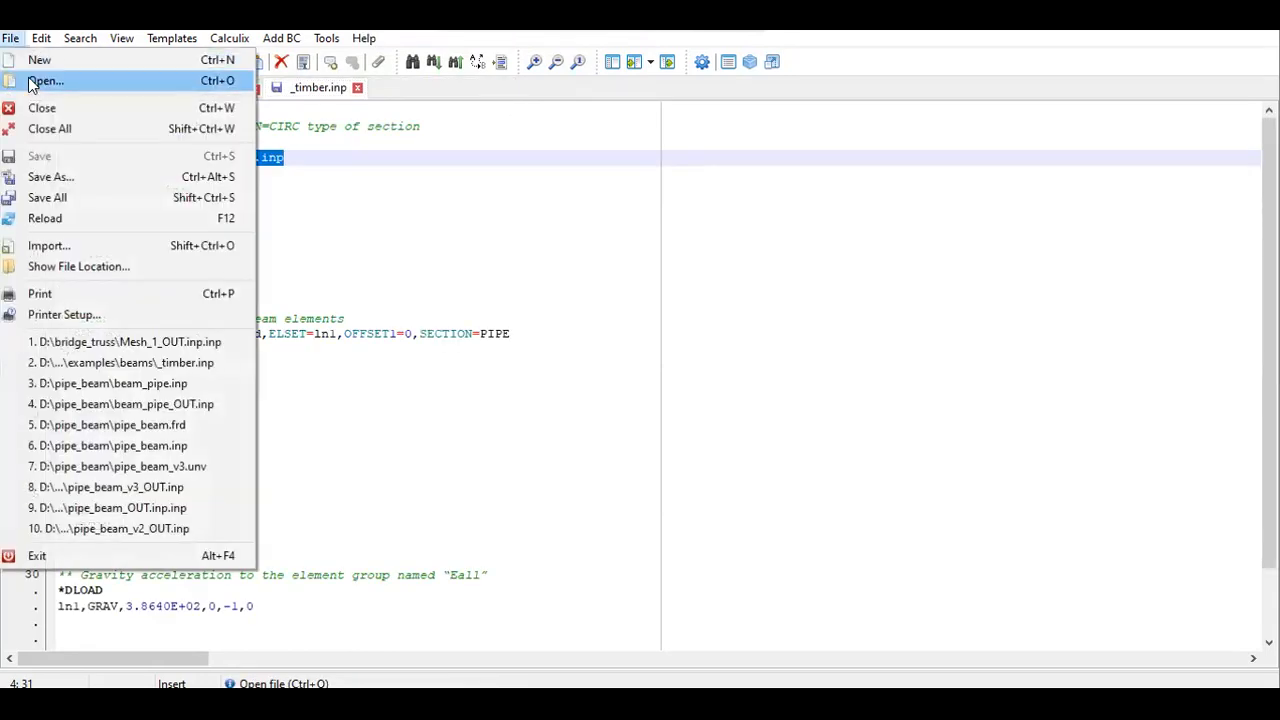
{"action": "left_click", "coordinate": [30, 80]}
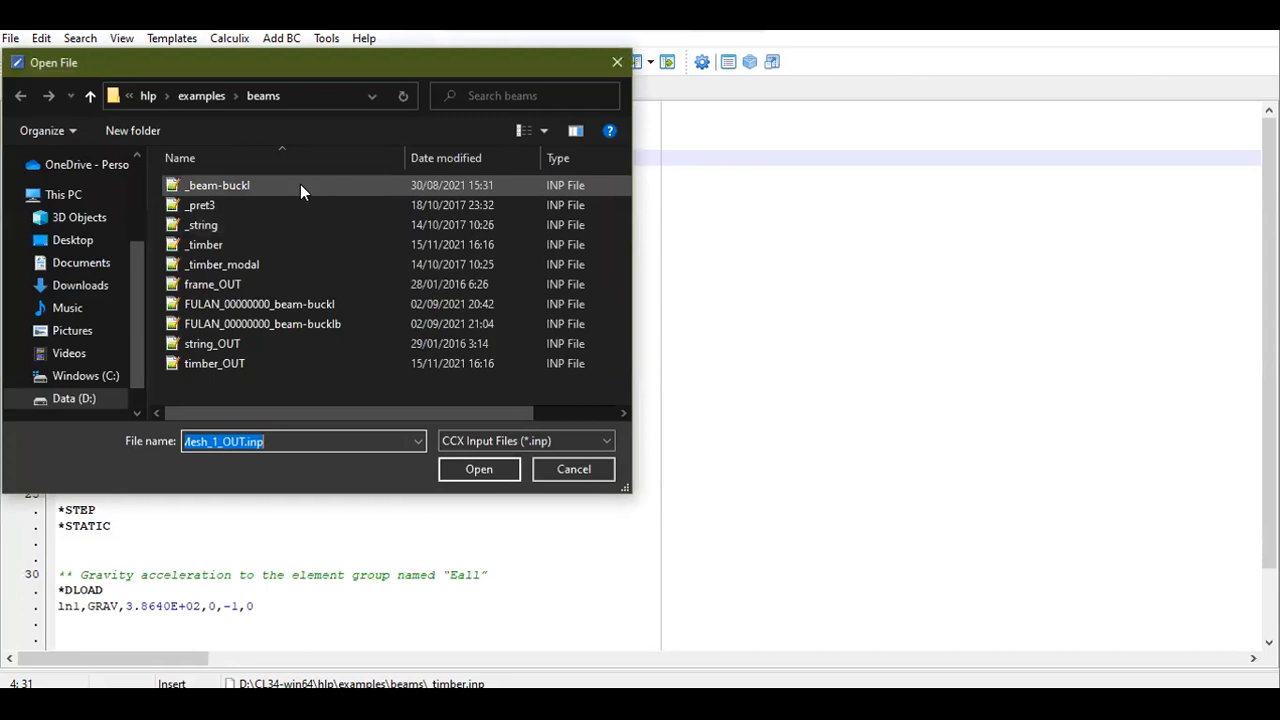
{"action": "left_click", "coordinate": [60, 399]}
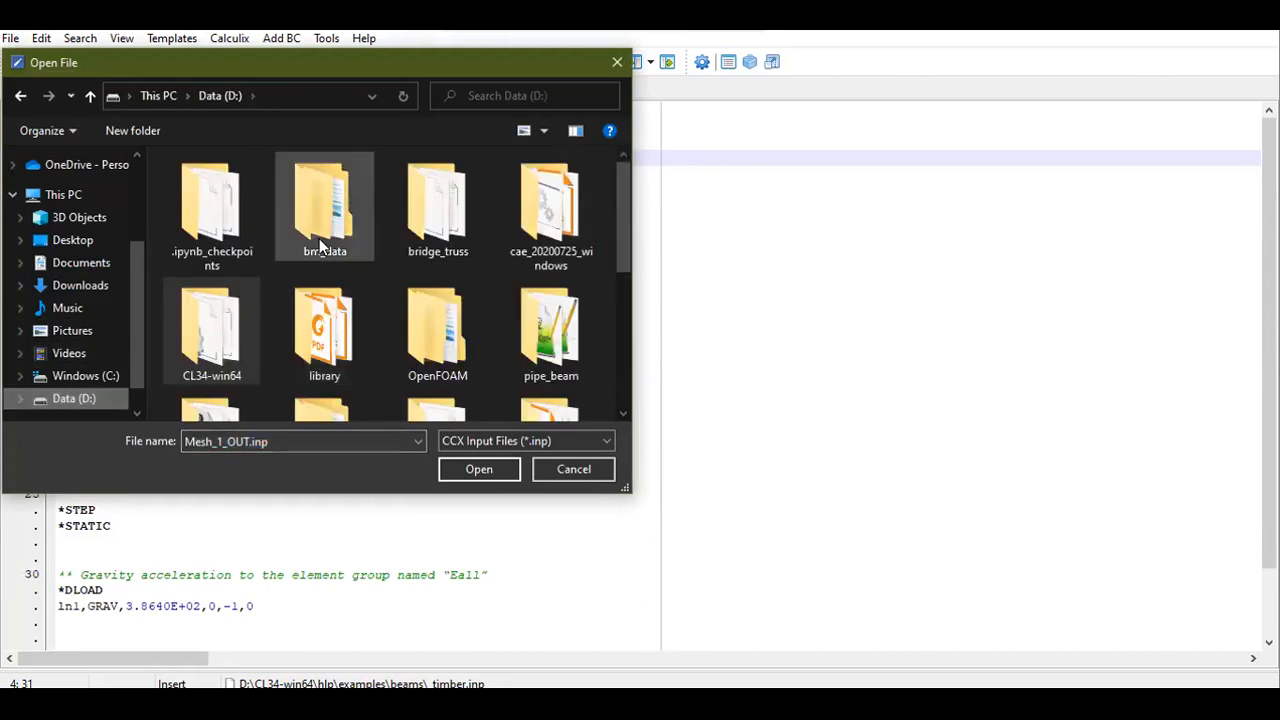
{"action": "double_click", "coordinate": [423, 214]}
{"action": "double_click", "coordinate": [219, 185]}
Copy the block from the boundary condition comment through *END STEP in Mesh_1_OUT.inp into beam_pipe.inp below the *INCLUDE line
{"action": "scroll", "coordinate": [318, 325], "scroll_direction": "up", "scroll_amount": 4}
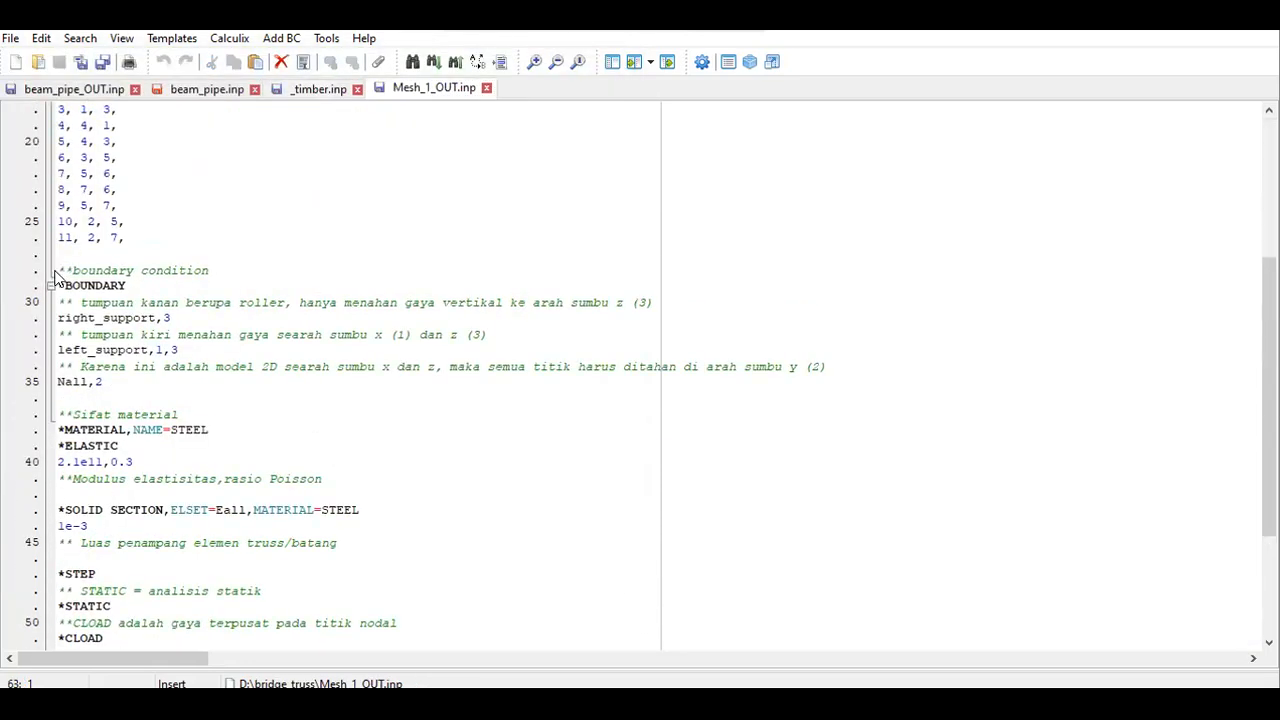
{"action": "left_click_drag", "start_coordinate": [61, 270], "coordinate": [185, 645]}
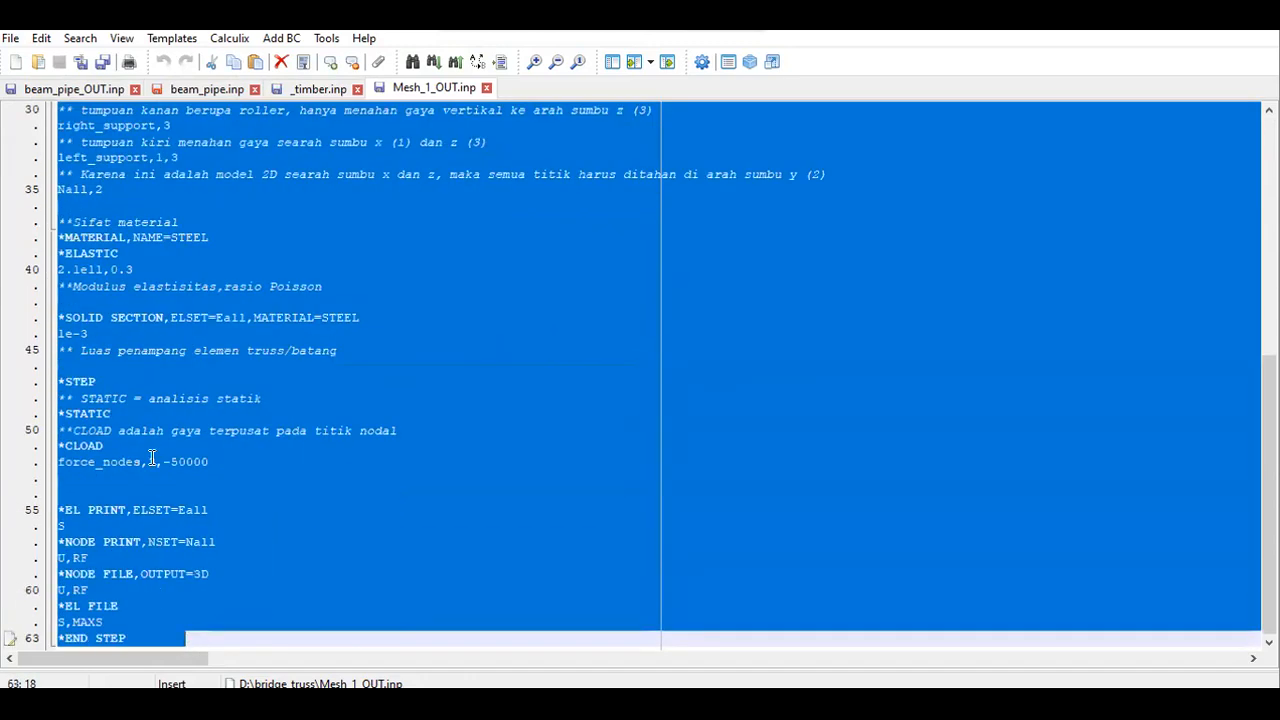
{"action": "scroll", "coordinate": [151, 458], "scroll_direction": "up", "scroll_amount": 5}
{"action": "left_click", "coordinate": [87, 333]}
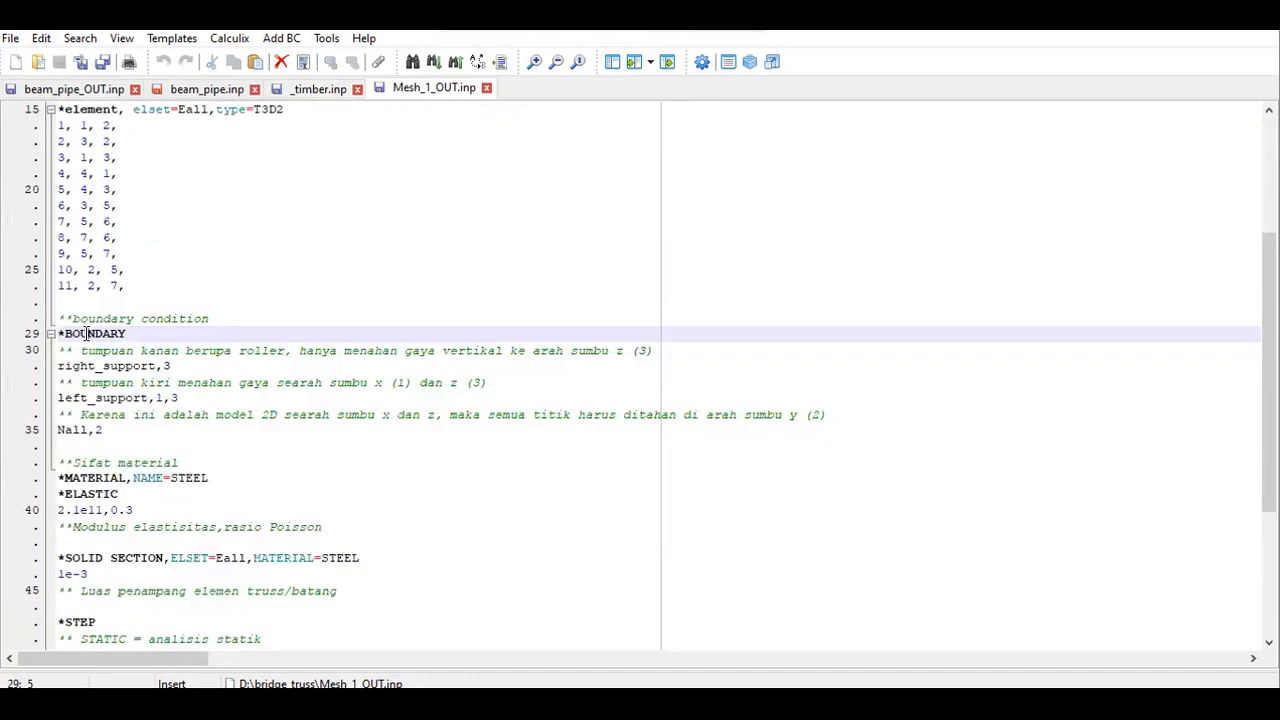
{"action": "left_click_drag", "start_coordinate": [59, 318], "coordinate": [155, 638]}
{"action": "key", "text": "ctrl+c"}
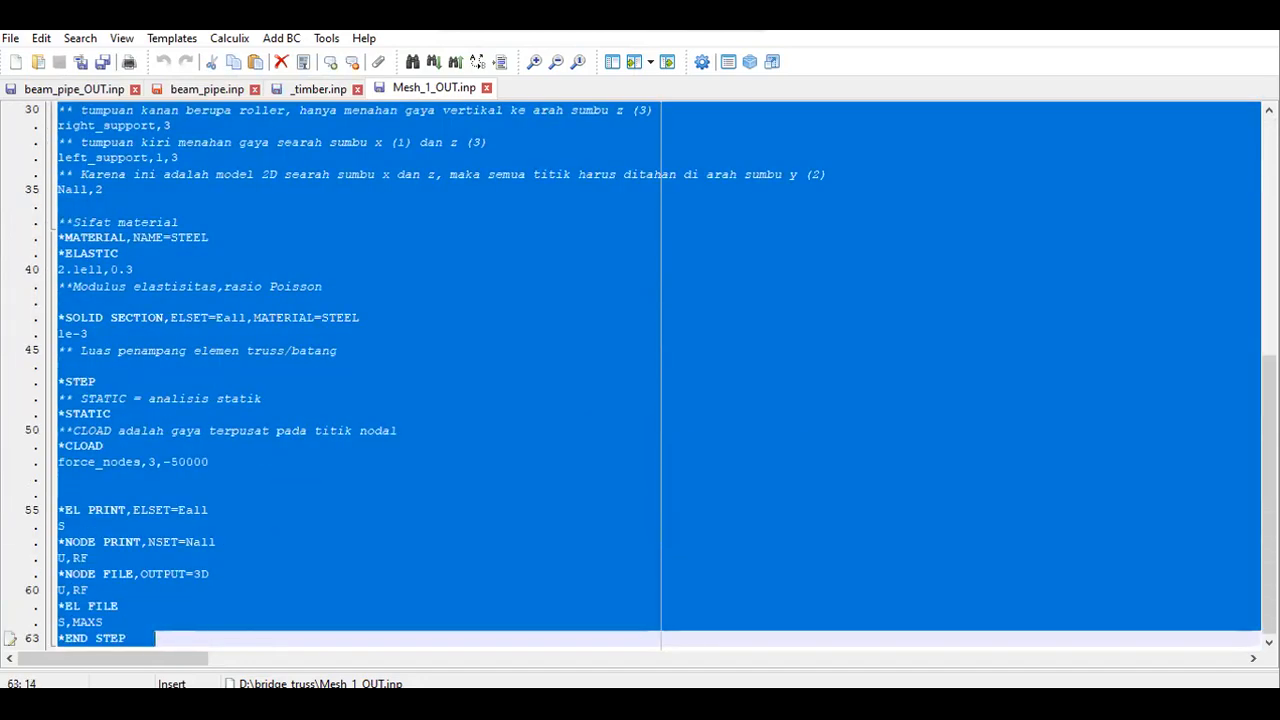
{"action": "left_click", "coordinate": [47, 89]}
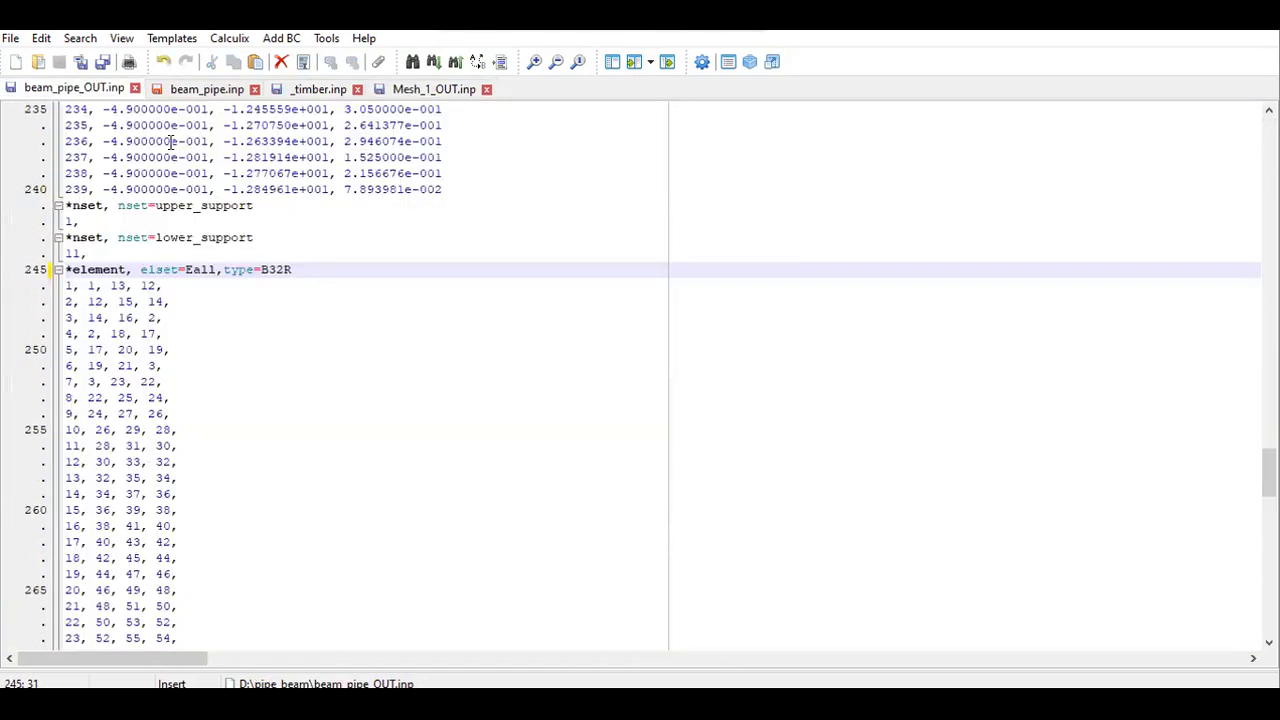
{"action": "left_click", "coordinate": [200, 89]}
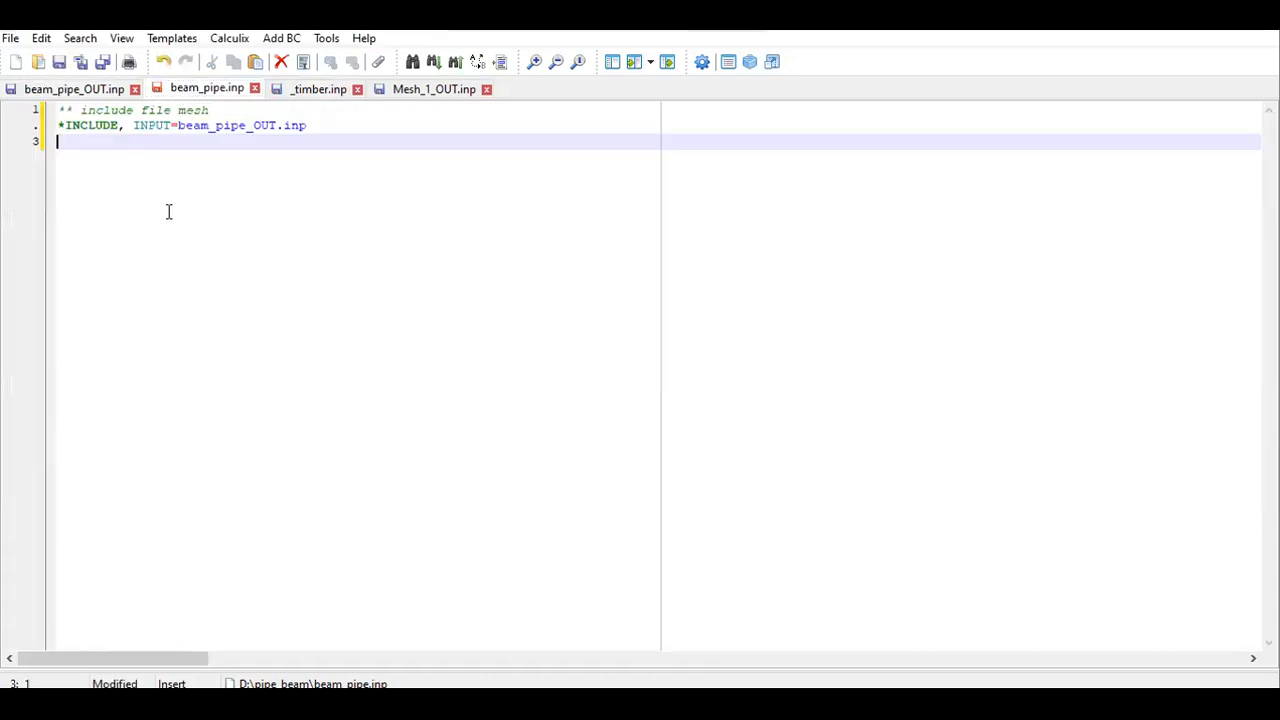
{"action": "key", "text": "Return"}
{"action": "key", "text": "ctrl+v"}
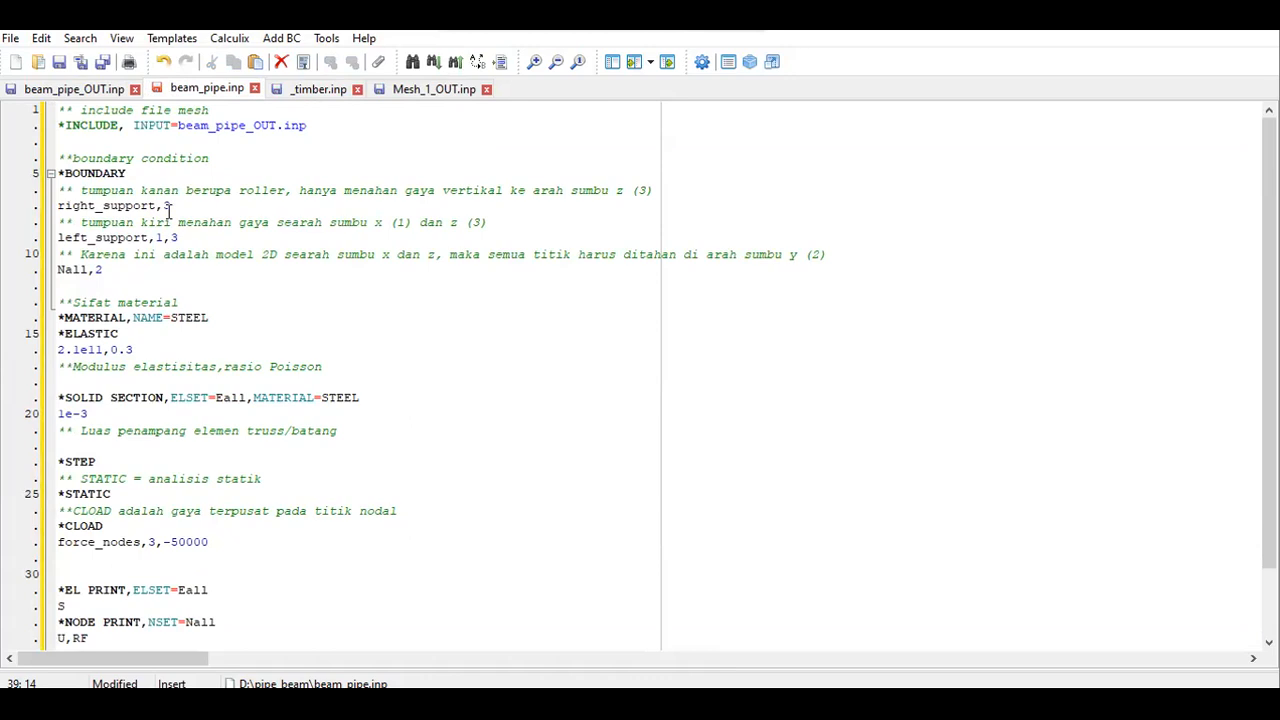
Rename right_support to upper_support in the *BOUNDARY block of beam_pipe.inp
{"action": "left_click", "coordinate": [290, 222]}
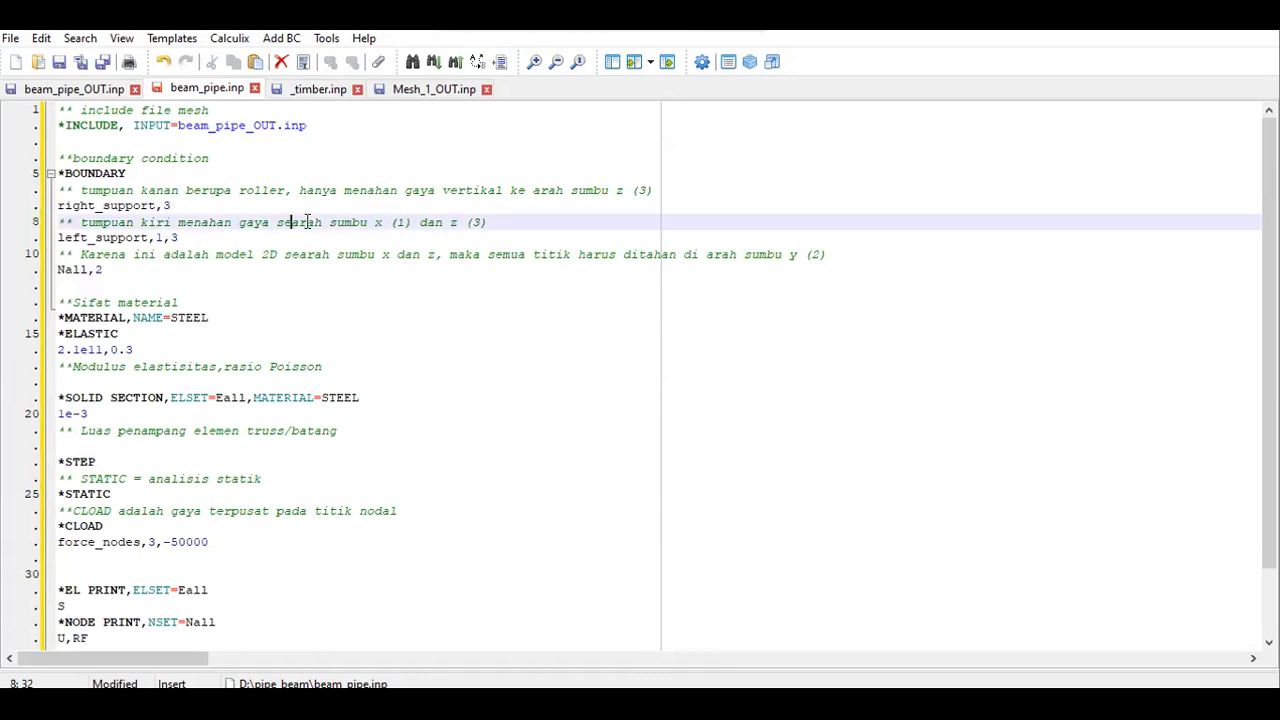
{"action": "key", "text": "Up"}
{"action": "key", "text": "Left"}
{"action": "key", "text": "Left"}
{"action": "key", "text": "Left"}
{"action": "key", "text": "Left"}
{"action": "key", "text": "Left"}
{"action": "key", "text": "Left"}
{"action": "key", "text": "Left"}
{"action": "key", "text": "Left"}
{"action": "key", "text": "Left"}
{"action": "key", "text": "Left"}
{"action": "key", "text": "Left"}
{"action": "key", "text": "Left"}
{"action": "key", "text": "Left"}
{"action": "key", "text": "Left"}
{"action": "key", "text": "Left"}
{"action": "key", "text": "Left"}
{"action": "key", "text": "Left"}
{"action": "key", "text": "Left"}
{"action": "key", "text": "Left"}
{"action": "key", "text": "Left"}
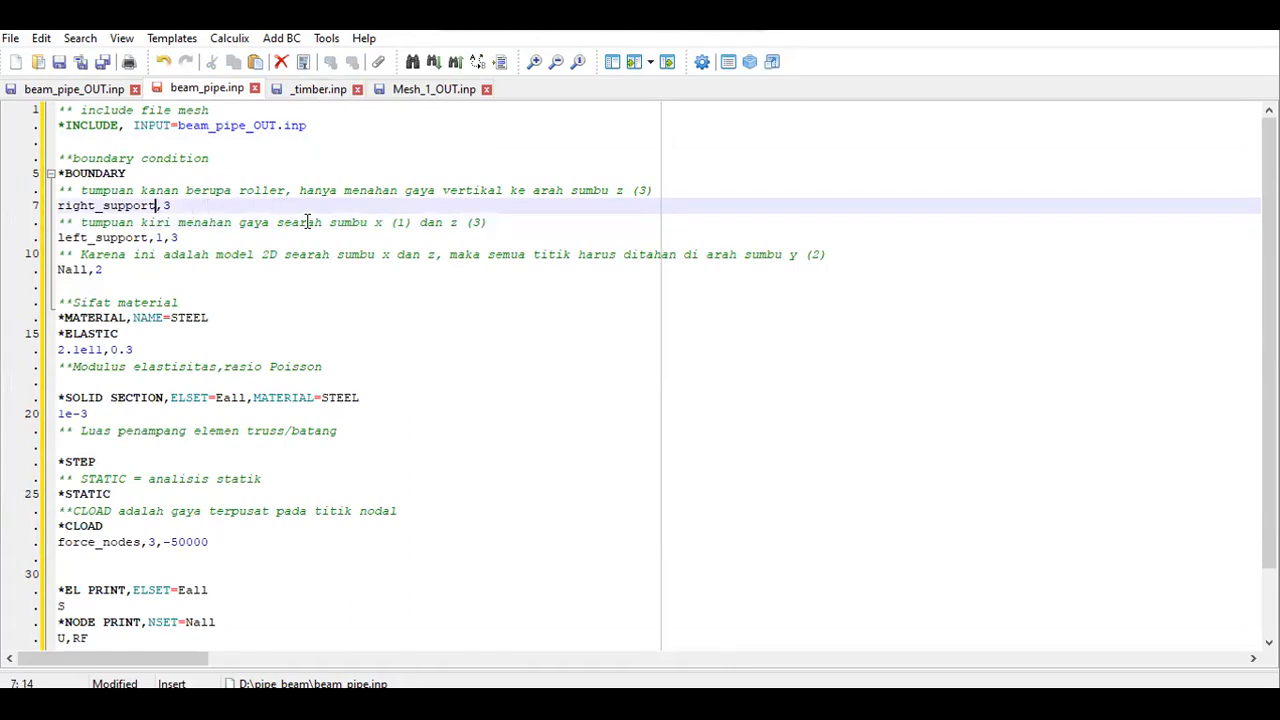
{"action": "key", "text": "Left"}
{"action": "key", "text": "Left"}
{"action": "key", "text": "BackSpace"}
{"action": "key", "text": "BackSpace"}
{"action": "key", "text": "BackSpace"}
{"action": "key", "text": "BackSpace"}
{"action": "key", "text": "BackSpace"}
{"action": "type", "text": "upper"}
Rename left_support to lower_support in the *BOUNDARY block
{"action": "key", "text": "Down"}
{"action": "key", "text": "Down"}
{"action": "key", "text": "Left"}
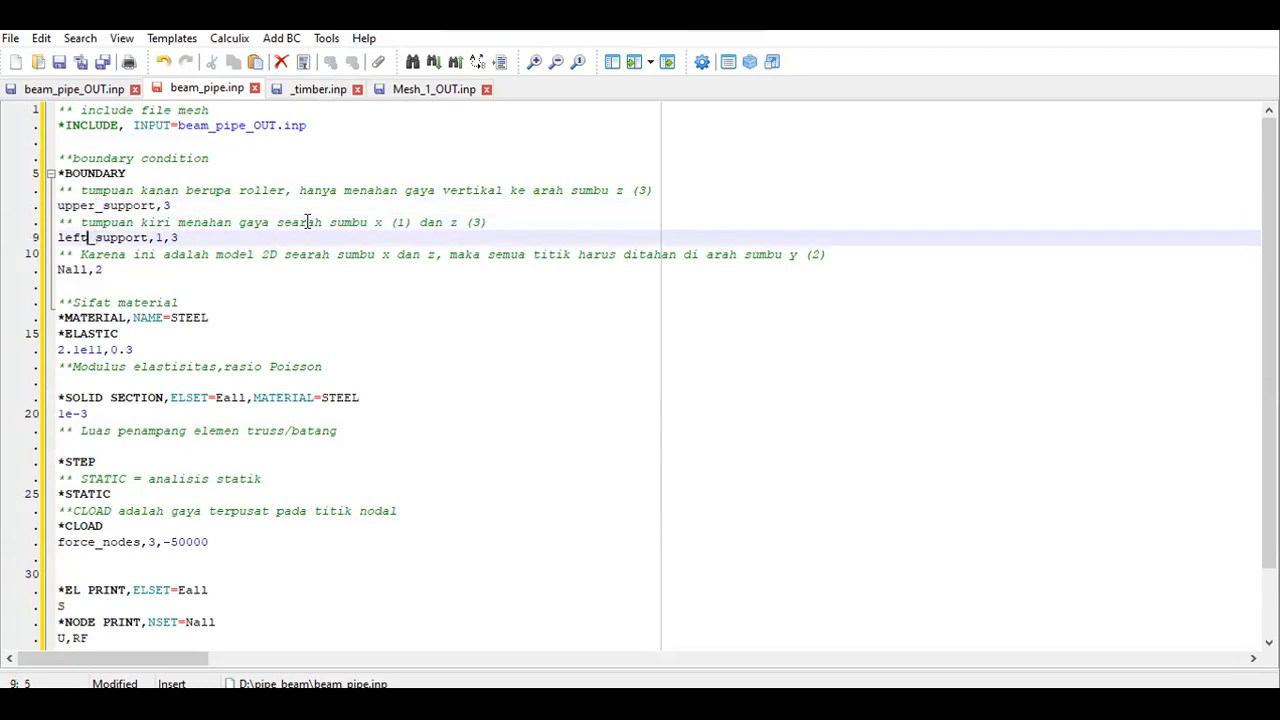
{"action": "key", "text": "BackSpace"}
{"action": "key", "text": "BackSpace"}
{"action": "key", "text": "BackSpace"}
{"action": "key", "text": "BackSpace"}
{"action": "type", "text": "ower"}
{"action": "key", "text": "BackSpace"}
{"action": "key", "text": "BackSpace"}
{"action": "key", "text": "BackSpace"}
{"action": "key", "text": "BackSpace"}
{"action": "type", "text": "lower"}
Insert "1," directly after upper_support on its line in the *BOUNDARY block
{"action": "key", "text": "Right"}
{"action": "key", "text": "Right"}
{"action": "key", "text": "Right"}
{"action": "key", "text": "Right"}
{"action": "key", "text": "Right"}
{"action": "key", "text": "Right"}
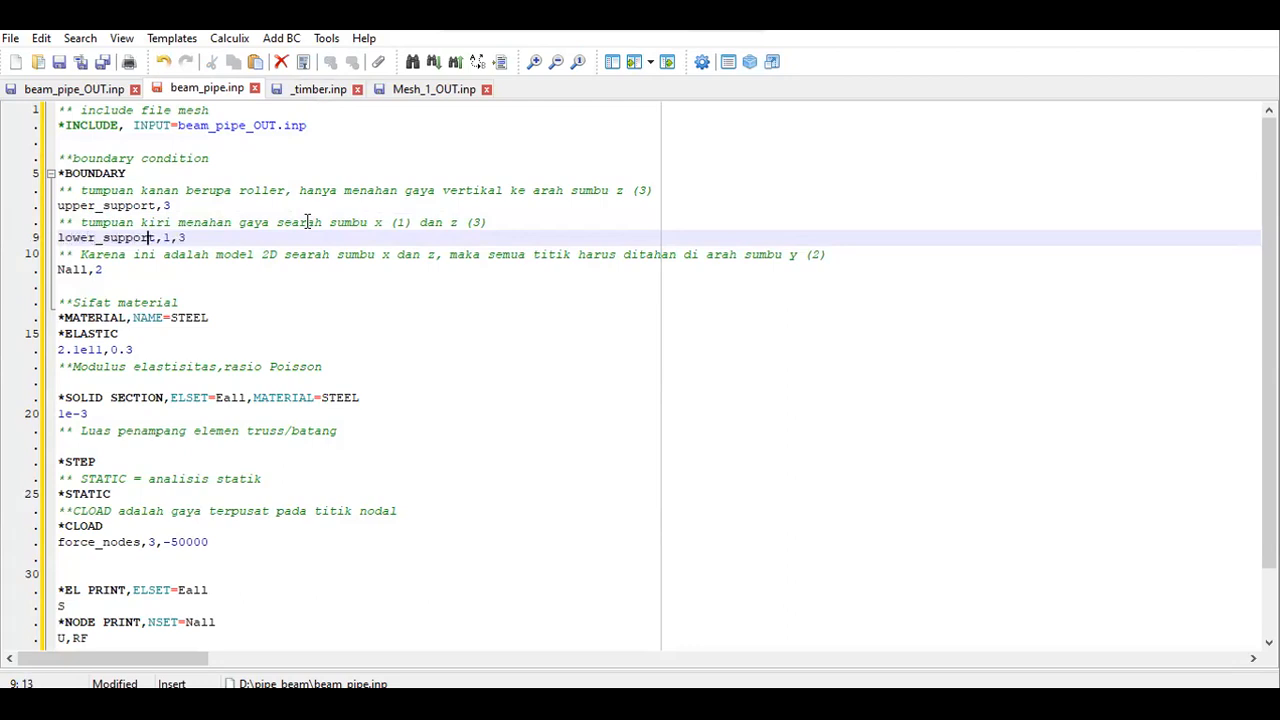
{"action": "key", "text": "Up"}
{"action": "key", "text": "Up"}
{"action": "key", "text": "Right"}
{"action": "type", "text": "1,"}
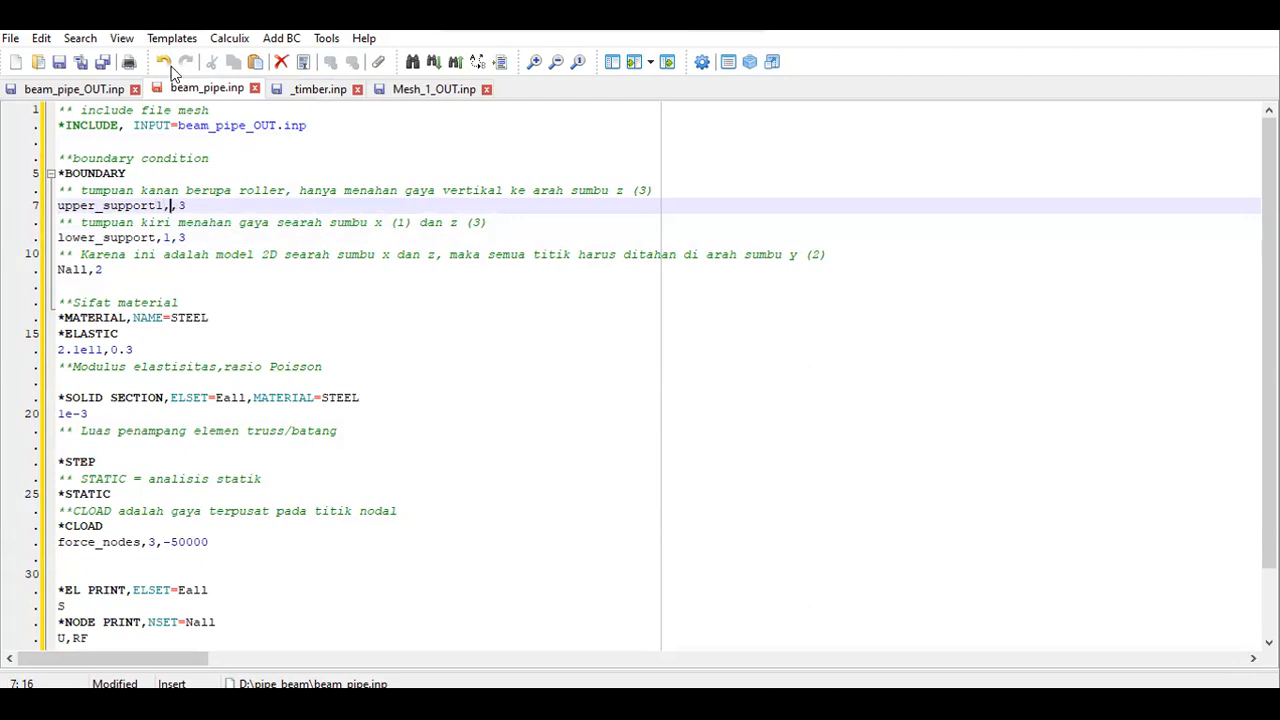
Rewrite the comment above the upper_support line as "** tumpuan atas berupa fixed support menahan displacement/gaya ke semua sumbu koordinat"
{"action": "left_click", "coordinate": [149, 176]}
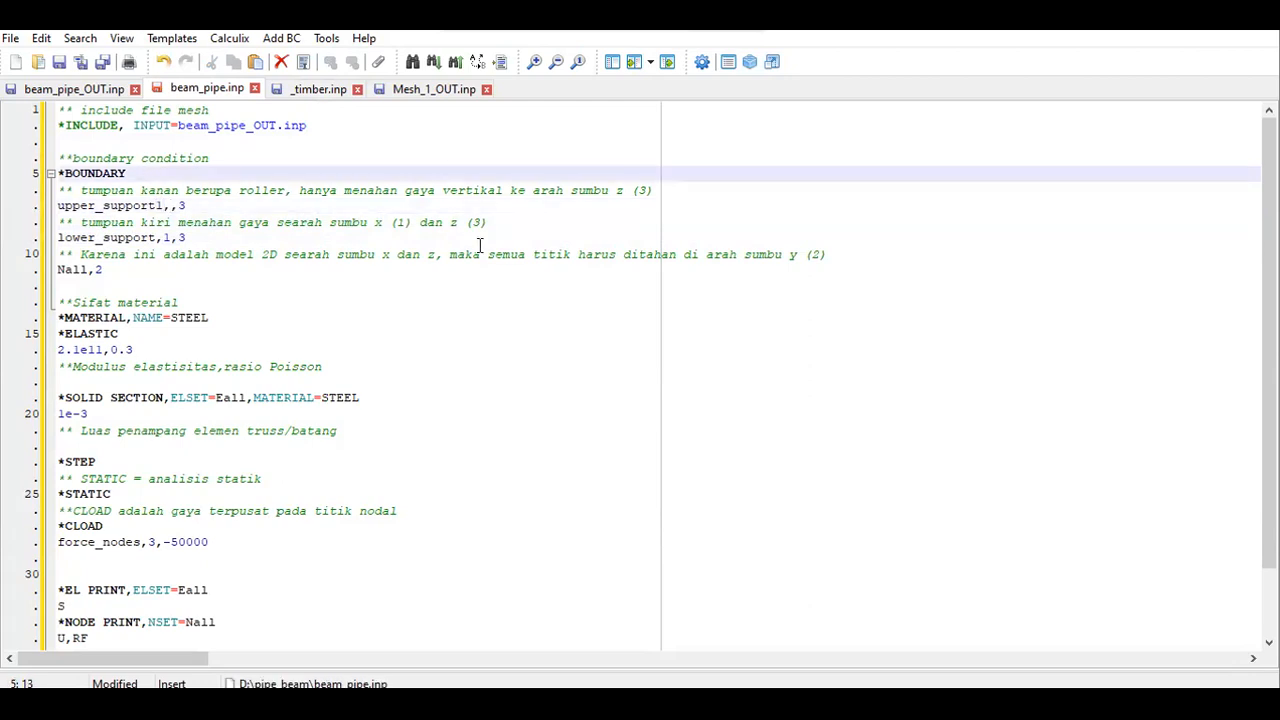
{"action": "key", "text": "Down"}
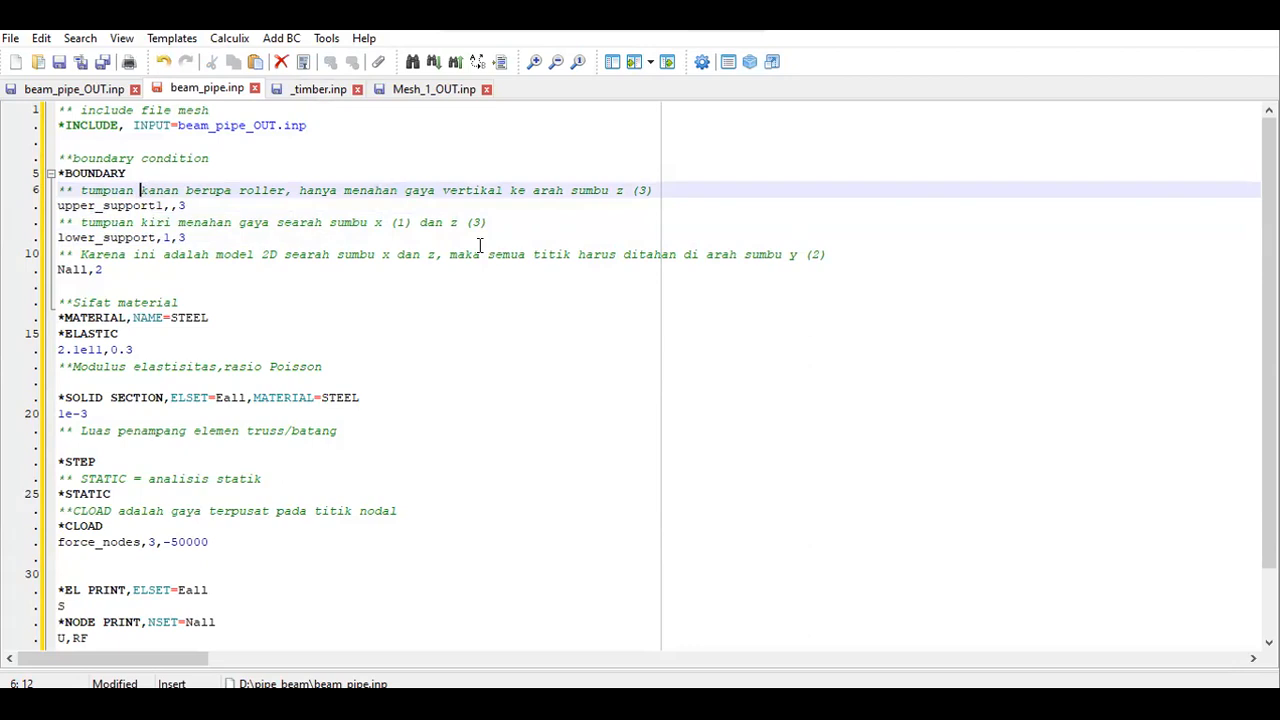
{"action": "key", "text": "shift+End"}
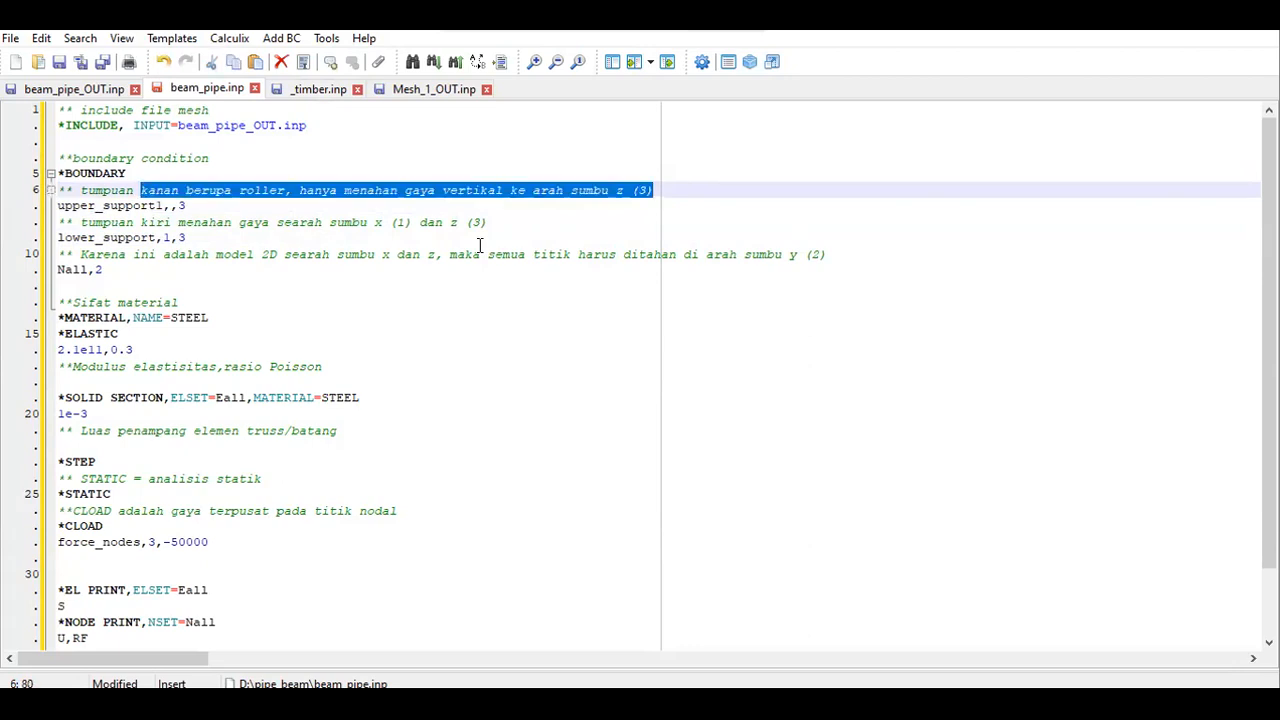
{"action": "type", "text": "atas beru"}
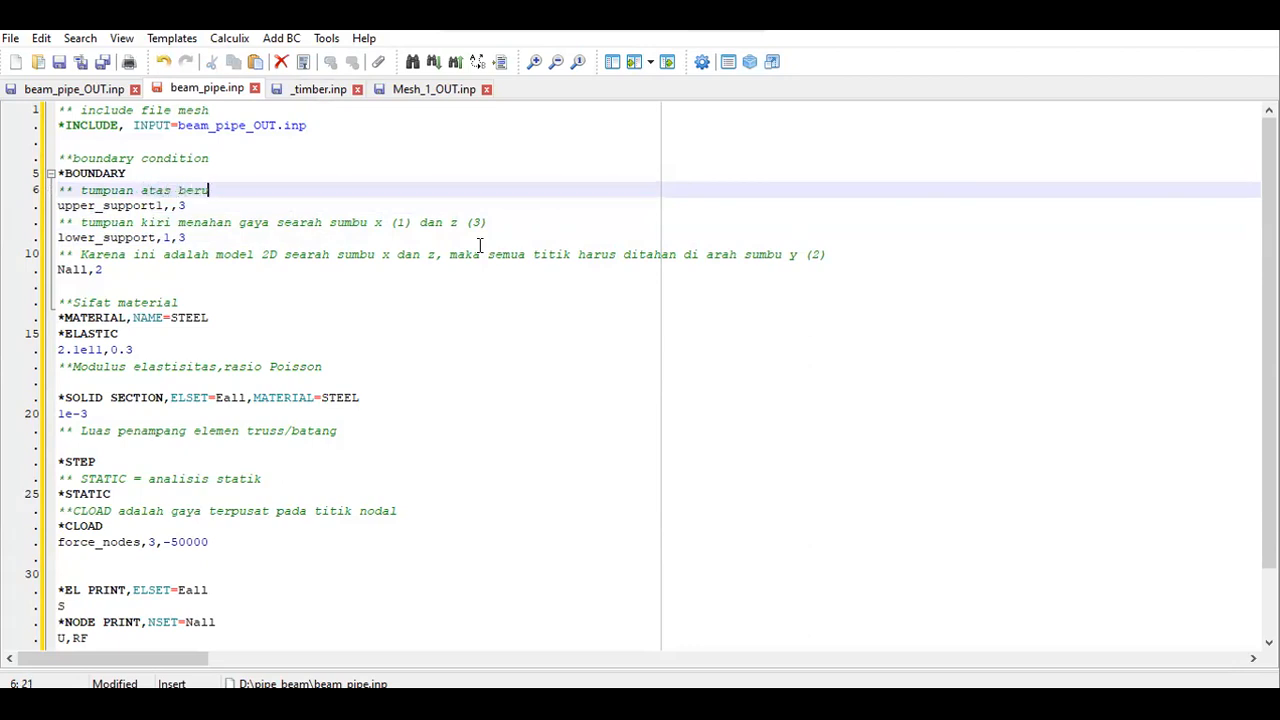
{"action": "type", "text": "pa fixed support menahan d"}
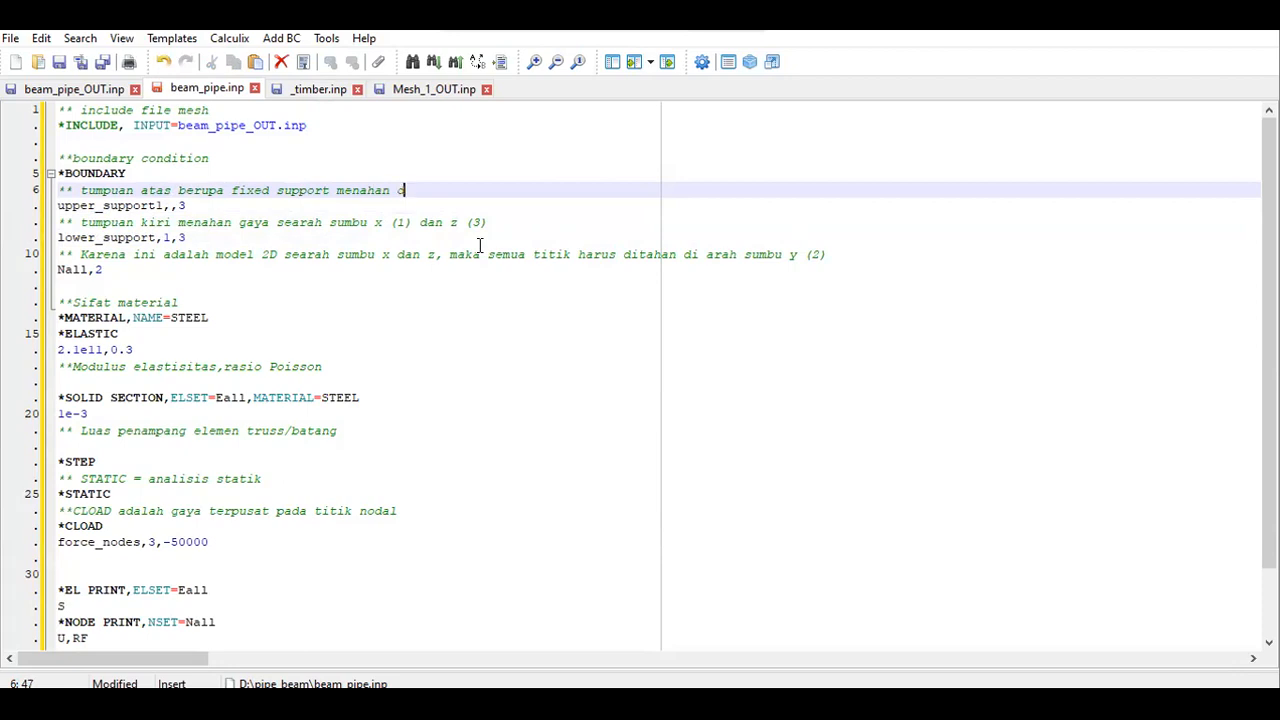
{"action": "type", "text": "isplacement/gaya ke semua"}
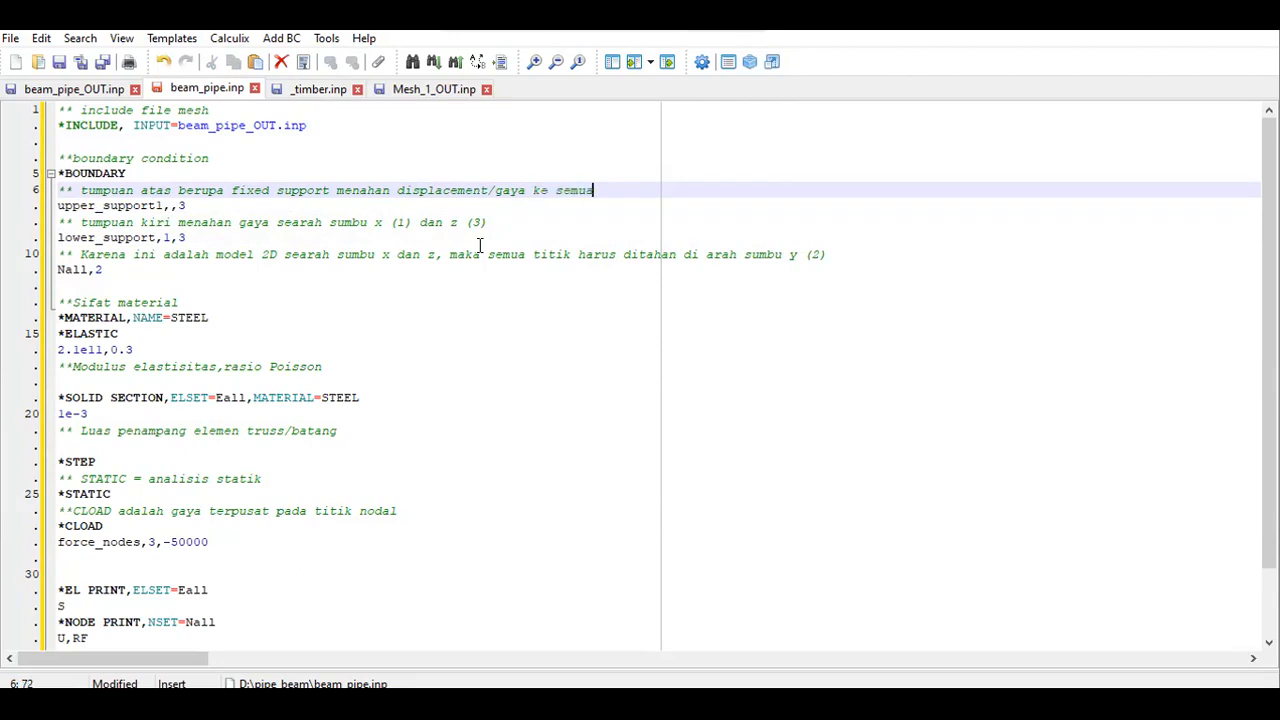
{"action": "type", "text": " sumbu koordinat"}
Replace the comment above the lower_support line with a copy of the upper support comment
{"action": "key", "text": "shift+Home"}
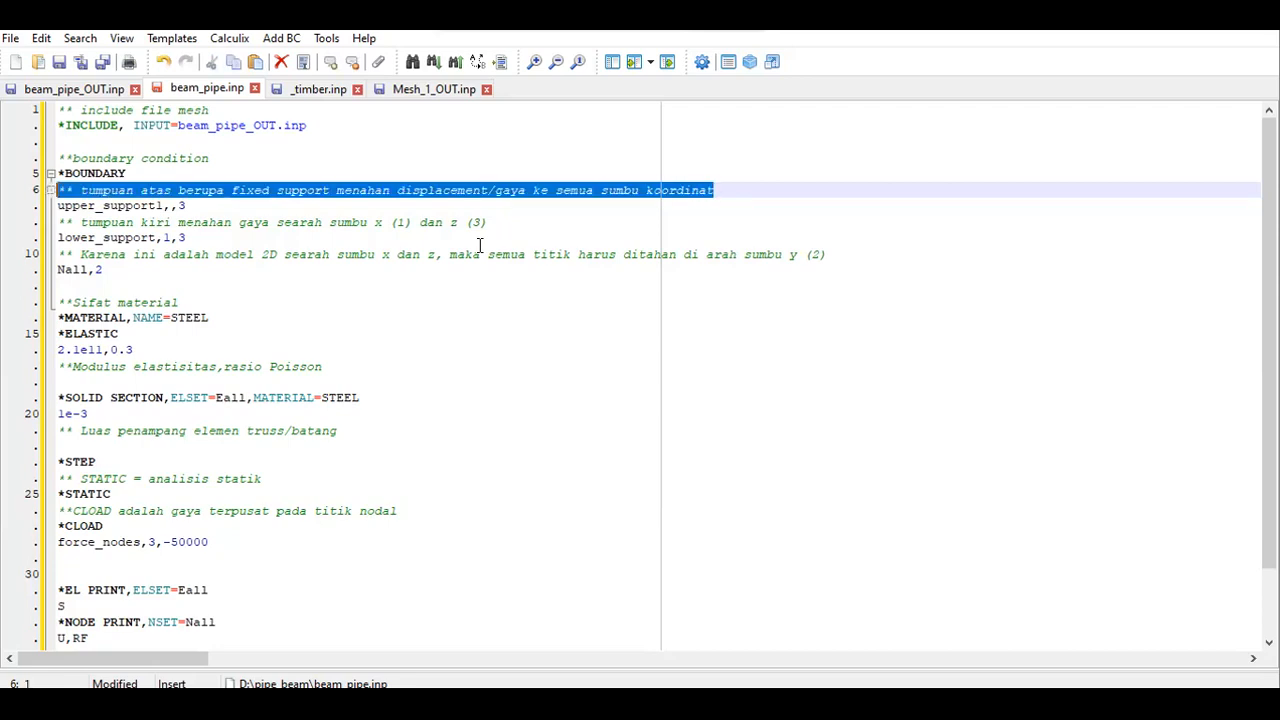
{"action": "key", "text": "Down"}
{"action": "key", "text": "Down"}
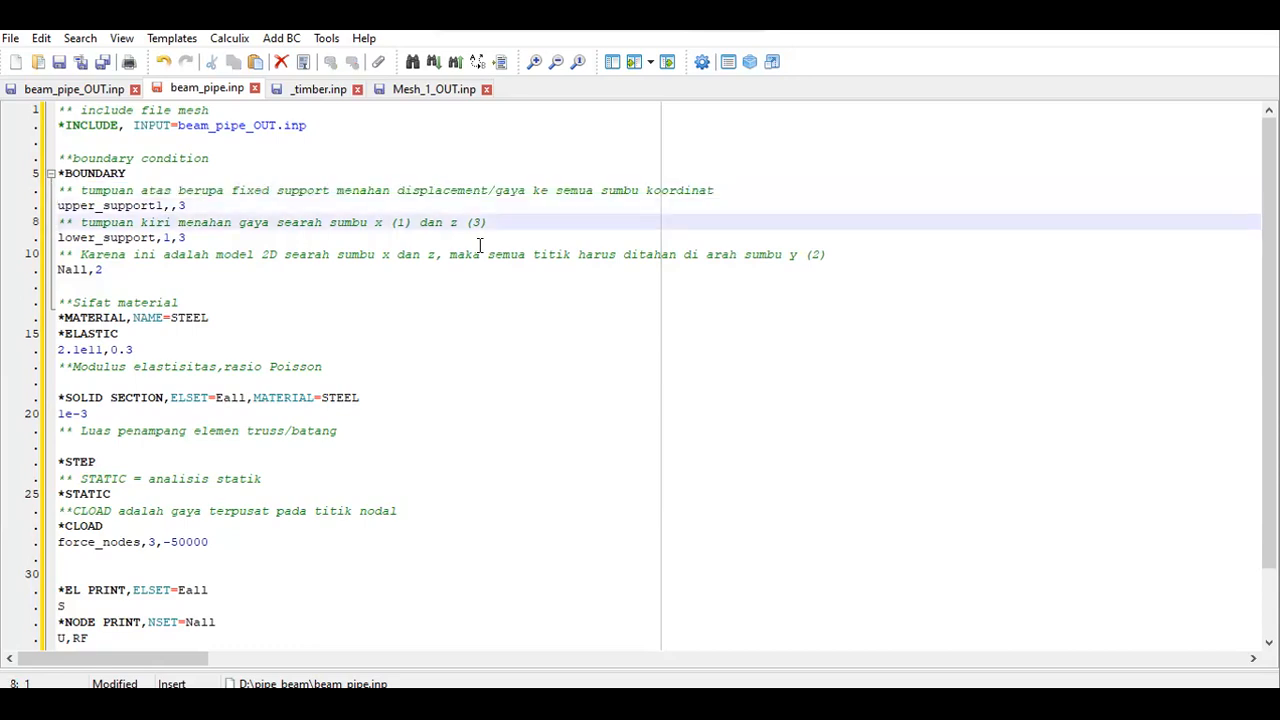
{"action": "key", "text": "shift+End"}
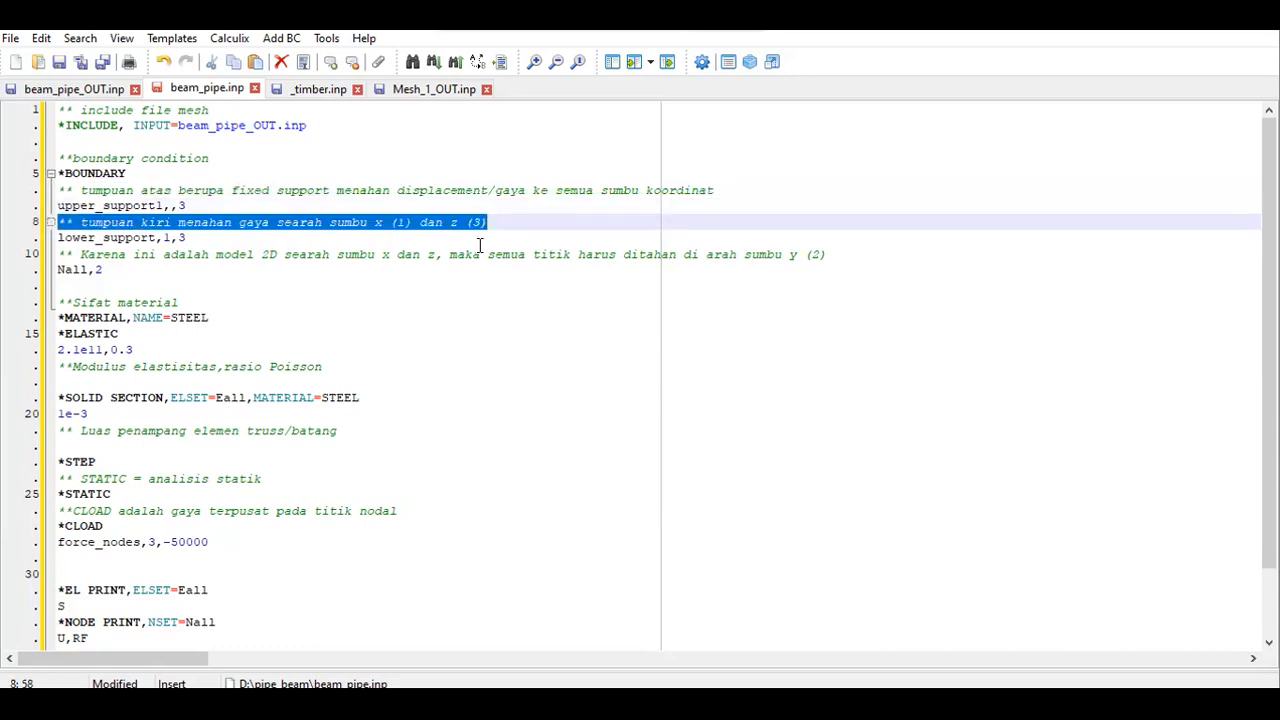
{"action": "key", "text": "ctrl+v"}
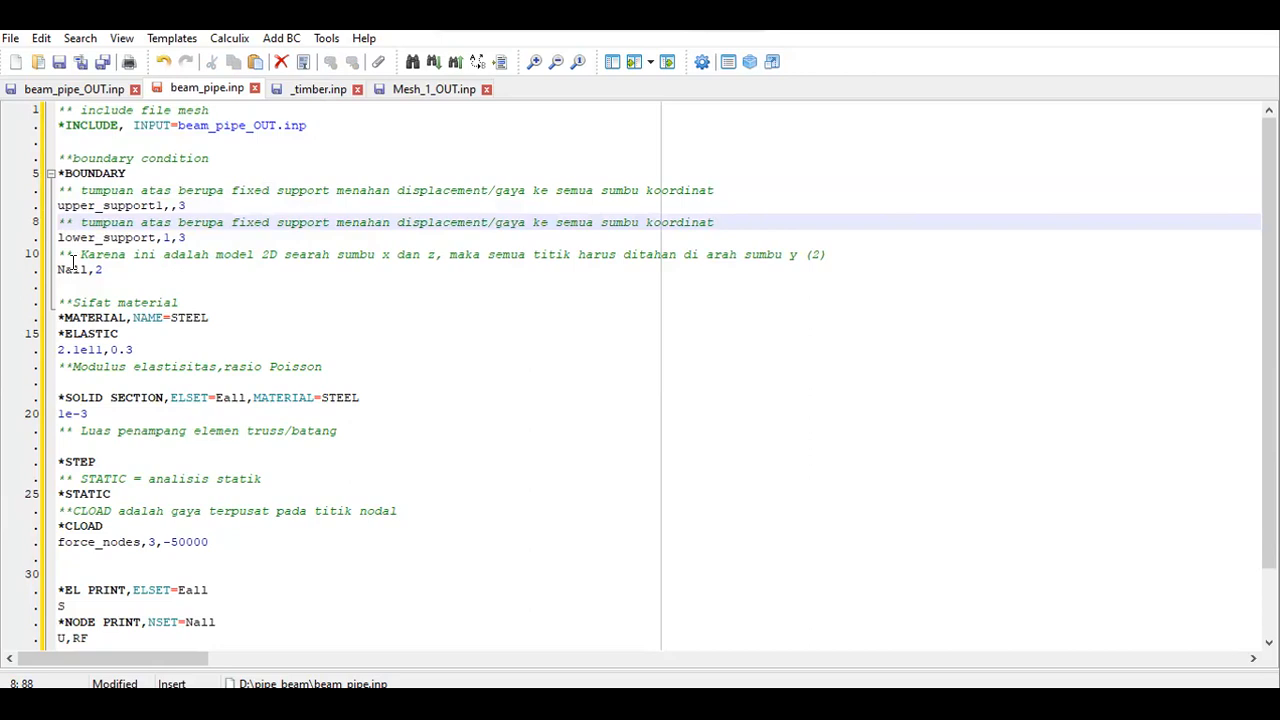
Delete the 2D-model comment and the Nall,2 line from the *BOUNDARY block
{"action": "left_click_drag", "start_coordinate": [58, 255], "coordinate": [138, 277]}
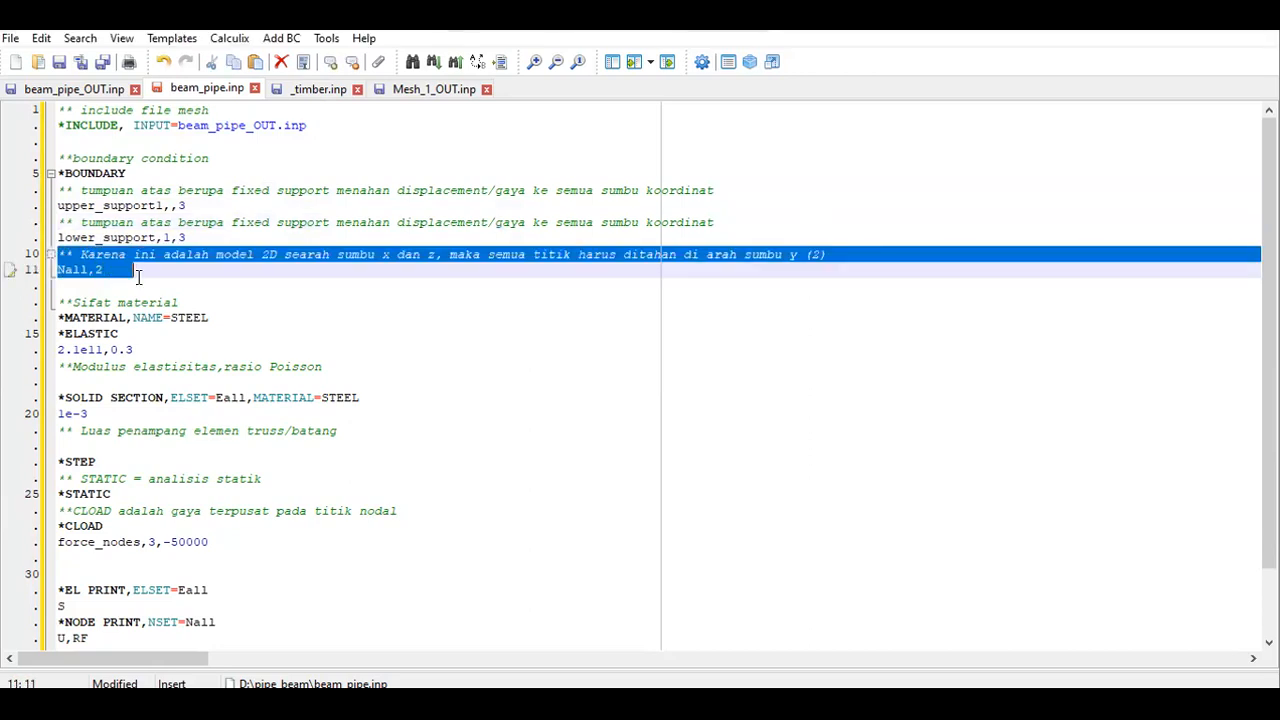
{"action": "key", "text": "BackSpace"}
{"action": "key", "text": "BackSpace"}
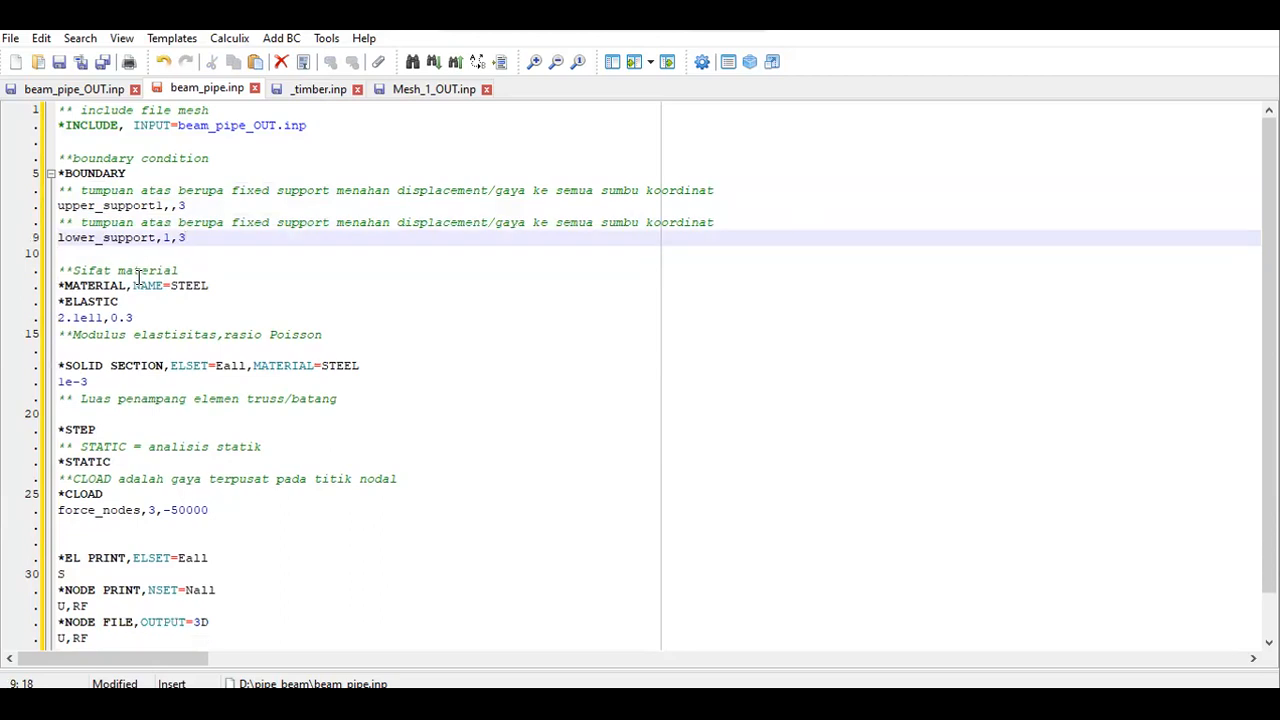
Rename the material on the *MATERIAL line from STEEL to SA-335_P22
{"action": "left_click", "coordinate": [245, 286]}
{"action": "left_click", "coordinate": [208, 286]}
{"action": "key", "text": "BackSpace"}
{"action": "key", "text": "BackSpace"}
{"action": "key", "text": "BackSpace"}
{"action": "key", "text": "BackSpace"}
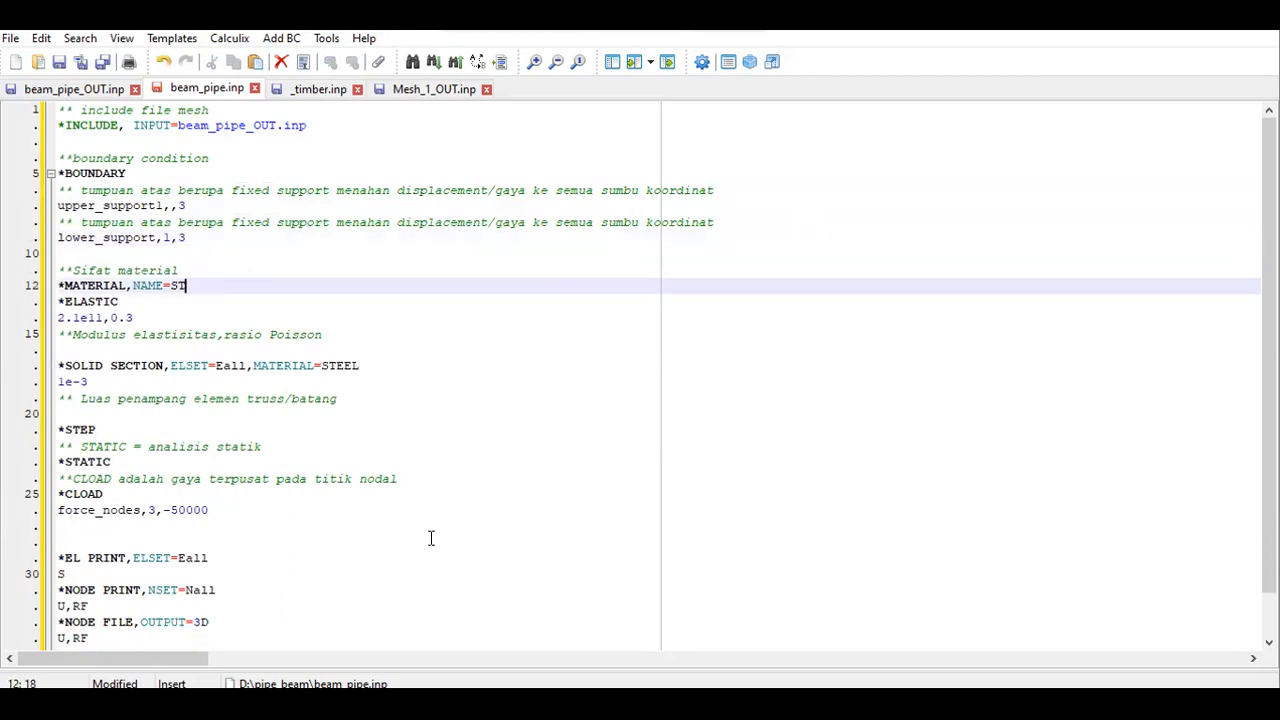
{"action": "type", "text": "A-335_P22"}
Add a *DENSITY card with the value 7900.0 below the "**Modulus elastisitas,rasio Poisson" comment
{"action": "key", "text": "Down"}
{"action": "key", "text": "Left"}
{"action": "key", "text": "Left"}
{"action": "key", "text": "Left"}
{"action": "key", "text": "Left"}
{"action": "key", "text": "Left"}
{"action": "key", "text": "Left"}
{"action": "key", "text": "Left"}
{"action": "key", "text": "Left"}
{"action": "key", "text": "Left"}
{"action": "key", "text": "Left"}
{"action": "key", "text": "Left"}
{"action": "key", "text": "Left"}
{"action": "key", "text": "Left"}
{"action": "key", "text": "Left"}
{"action": "key", "text": "Left"}
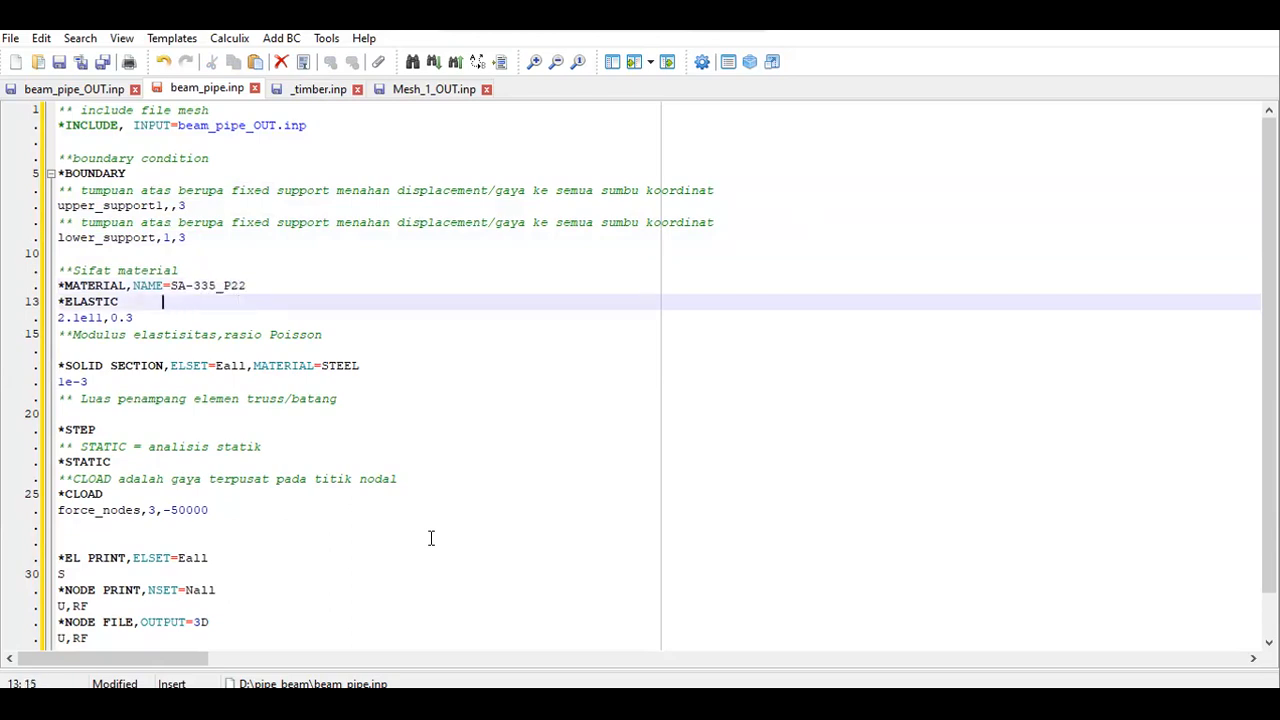
{"action": "key", "text": "Down"}
{"action": "key", "text": "Right"}
{"action": "key", "text": "Down"}
{"action": "key", "text": "Right"}
{"action": "key", "text": "Right"}
{"action": "key", "text": "Right"}
{"action": "key", "text": "Right"}
{"action": "key", "text": "Right"}
{"action": "key", "text": "Right"}
{"action": "key", "text": "Right"}
{"action": "key", "text": "Right"}
{"action": "key", "text": "Right"}
{"action": "key", "text": "Right"}
{"action": "key", "text": "Right"}
{"action": "key", "text": "Right"}
{"action": "key", "text": "Right"}
{"action": "key", "text": "Right"}
{"action": "key", "text": "Right"}
{"action": "key", "text": "Right"}
{"action": "key", "text": "Right"}
{"action": "key", "text": "Right"}
{"action": "key", "text": "Right"}
{"action": "key", "text": "Right"}
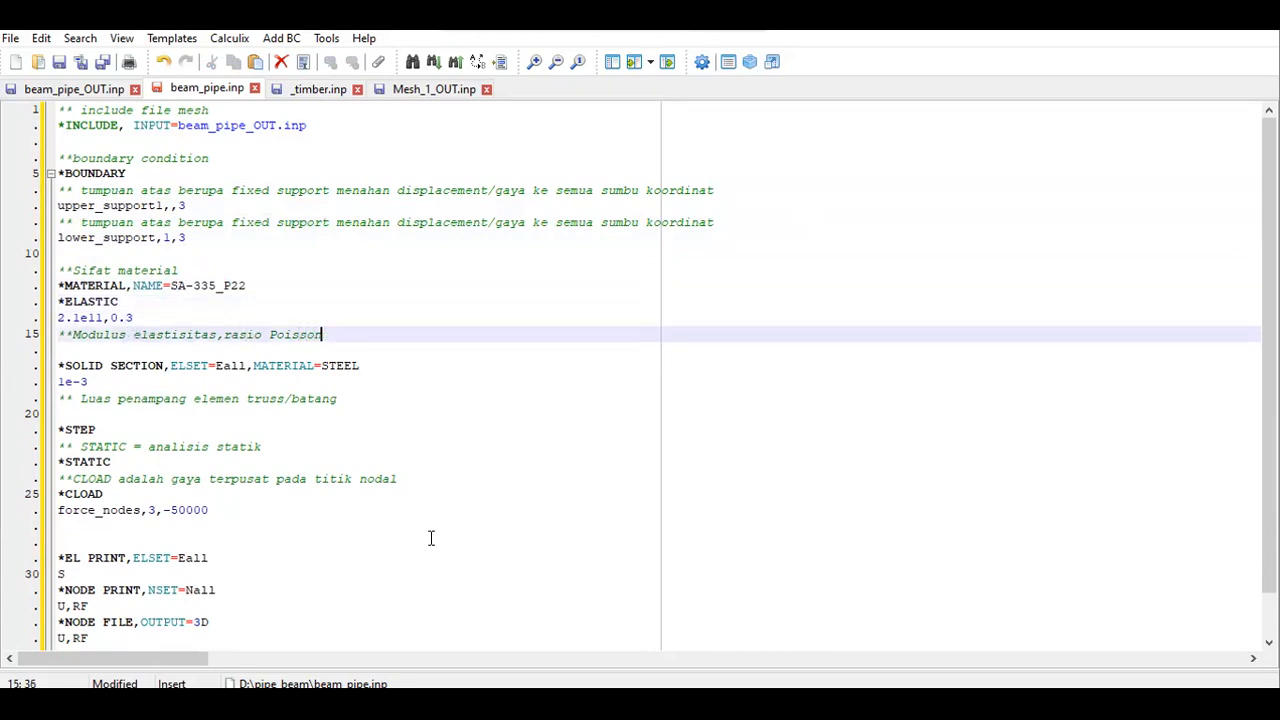
{"action": "key", "text": "Return"}
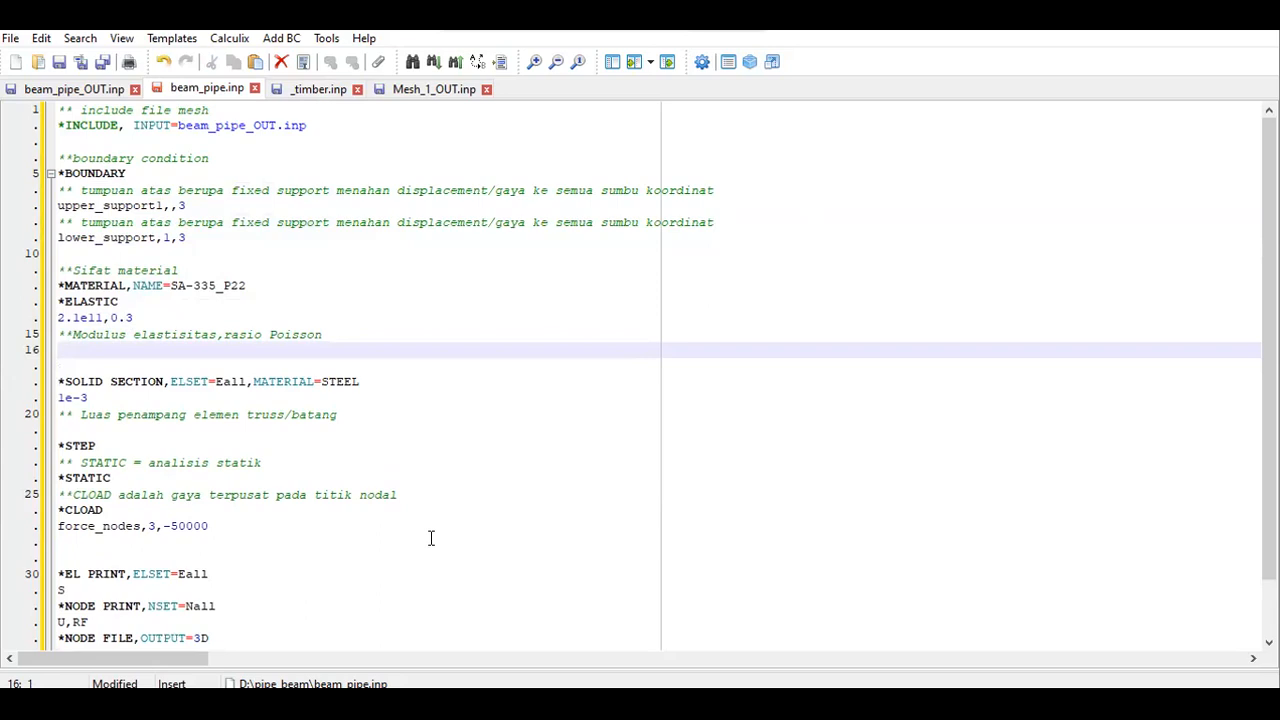
{"action": "type", "text": "*DENSITY"}
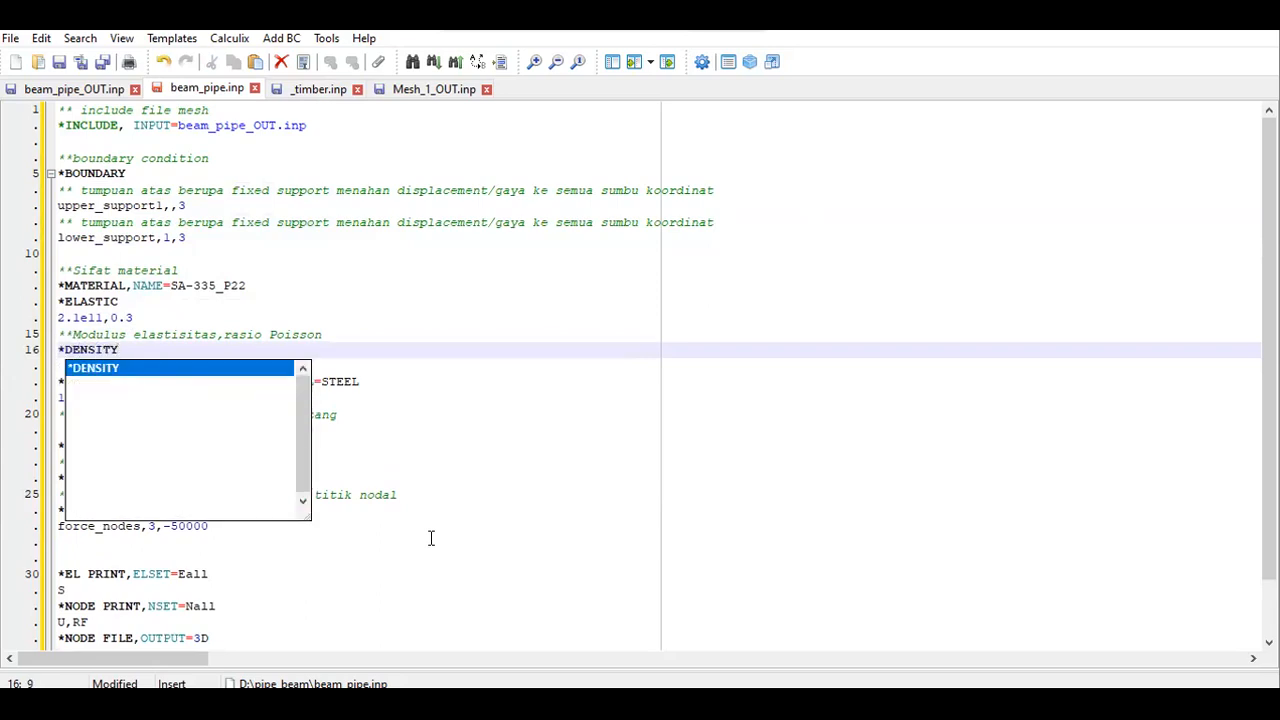
{"action": "key", "text": "Return"}
{"action": "key", "text": "Return"}
{"action": "type", "text": "7900.0"}
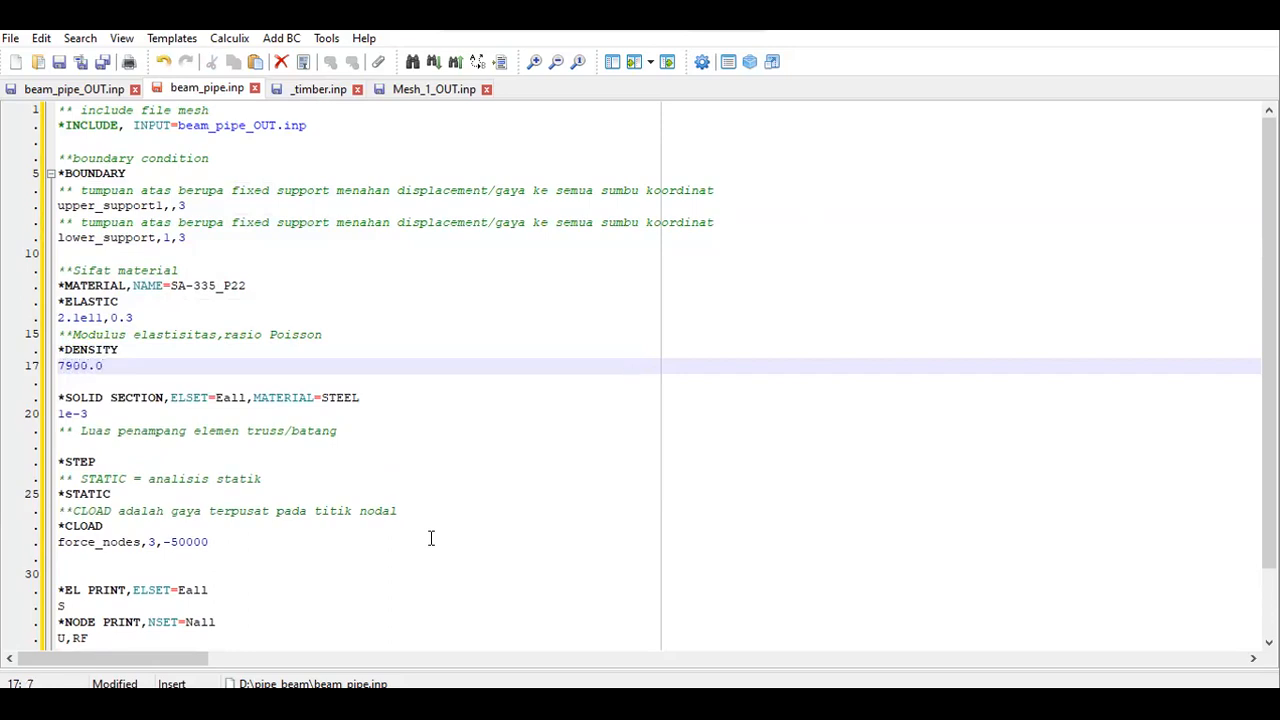
Change the *SOLID SECTION keyword to *BEAM SECTION
{"action": "key", "text": "Down"}
{"action": "key", "text": "Down"}
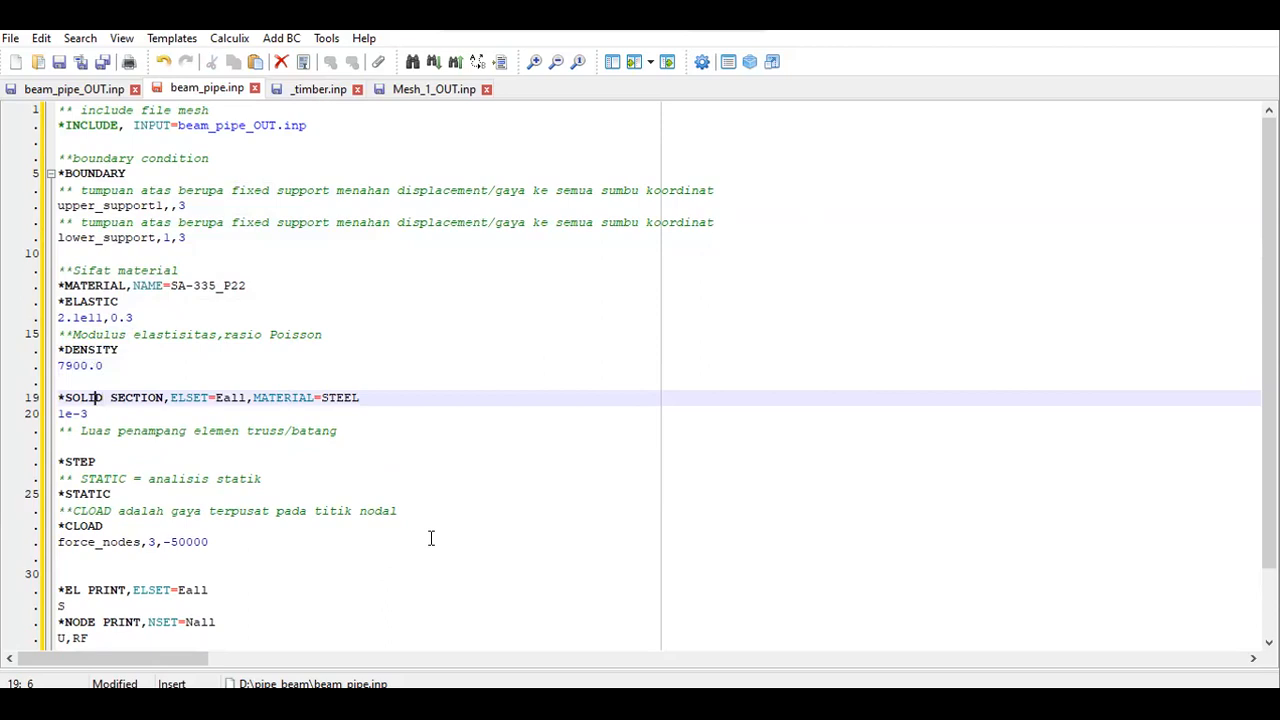
{"action": "key", "text": "BackSpace"}
{"action": "key", "text": "BackSpace"}
{"action": "key", "text": "BackSpace"}
{"action": "key", "text": "BackSpace"}
{"action": "key", "text": "BackSpace"}
{"action": "type", "text": "BEAM"}
Set the beam section's material to SA-335_P22 and append ",SECTION=PIPE" to the line
{"action": "key", "text": "Right"}
{"action": "key", "text": "Right"}
{"action": "key", "text": "Right"}
{"action": "key", "text": "Right"}
{"action": "key", "text": "Right"}
{"action": "key", "text": "Right"}
{"action": "key", "text": "Right"}
{"action": "key", "text": "Right"}
{"action": "key", "text": "Right"}
{"action": "key", "text": "Right"}
{"action": "key", "text": "Right"}
{"action": "key", "text": "Right"}
{"action": "key", "text": "Right"}
{"action": "key", "text": "Right"}
{"action": "key", "text": "Right"}
{"action": "key", "text": "Right"}
{"action": "key", "text": "Right"}
{"action": "key", "text": "Right"}
{"action": "key", "text": "Right"}
{"action": "key", "text": "Right"}
{"action": "key", "text": "Right"}
{"action": "key", "text": "shift+Right"}
{"action": "key", "text": "shift+Right"}
{"action": "key", "text": "shift+Right"}
{"action": "key", "text": "shift+Right"}
{"action": "key", "text": "shift+Right"}
{"action": "type", "text": "SA-335_P22"}
{"action": "type", "text": ",SECTION=PIPE"}
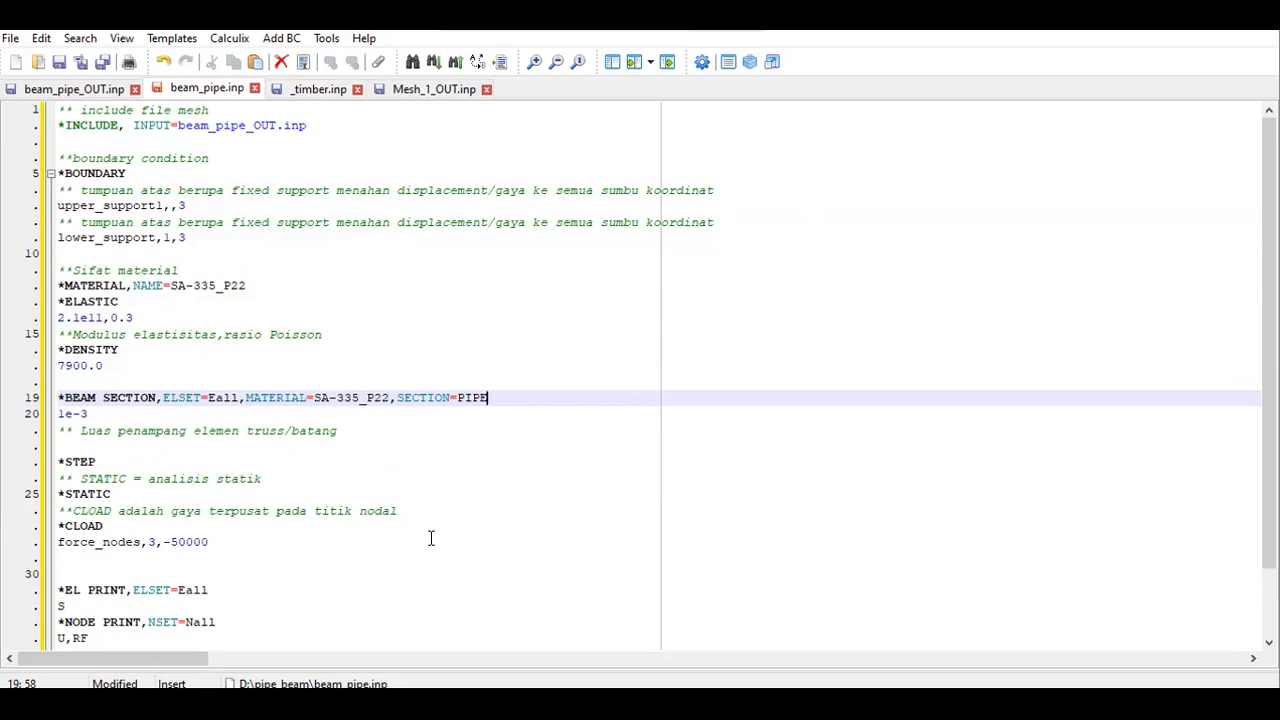
Insert a comment line above *BEAM SECTION reading "**Opsi SECTION ada tiga: "
{"action": "key", "text": "Up"}
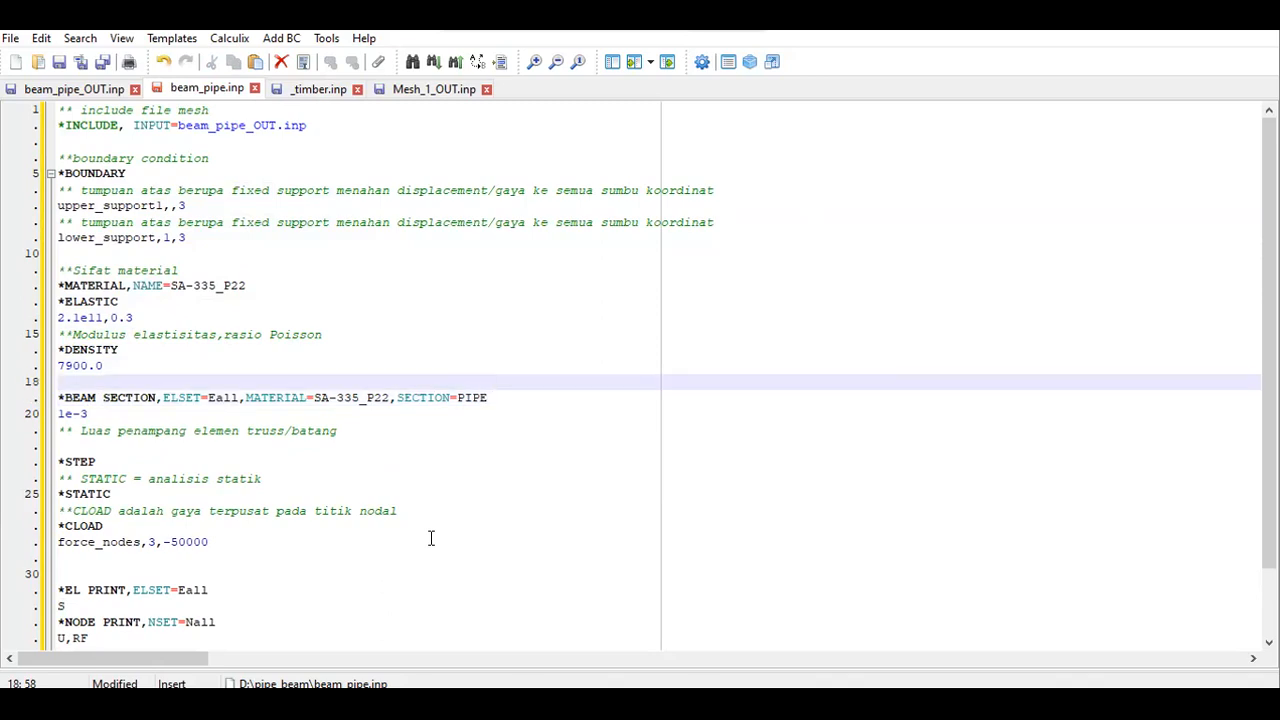
{"action": "key", "text": "Home"}
{"action": "key", "text": "Return"}
{"action": "type", "text": "**Opsi"}
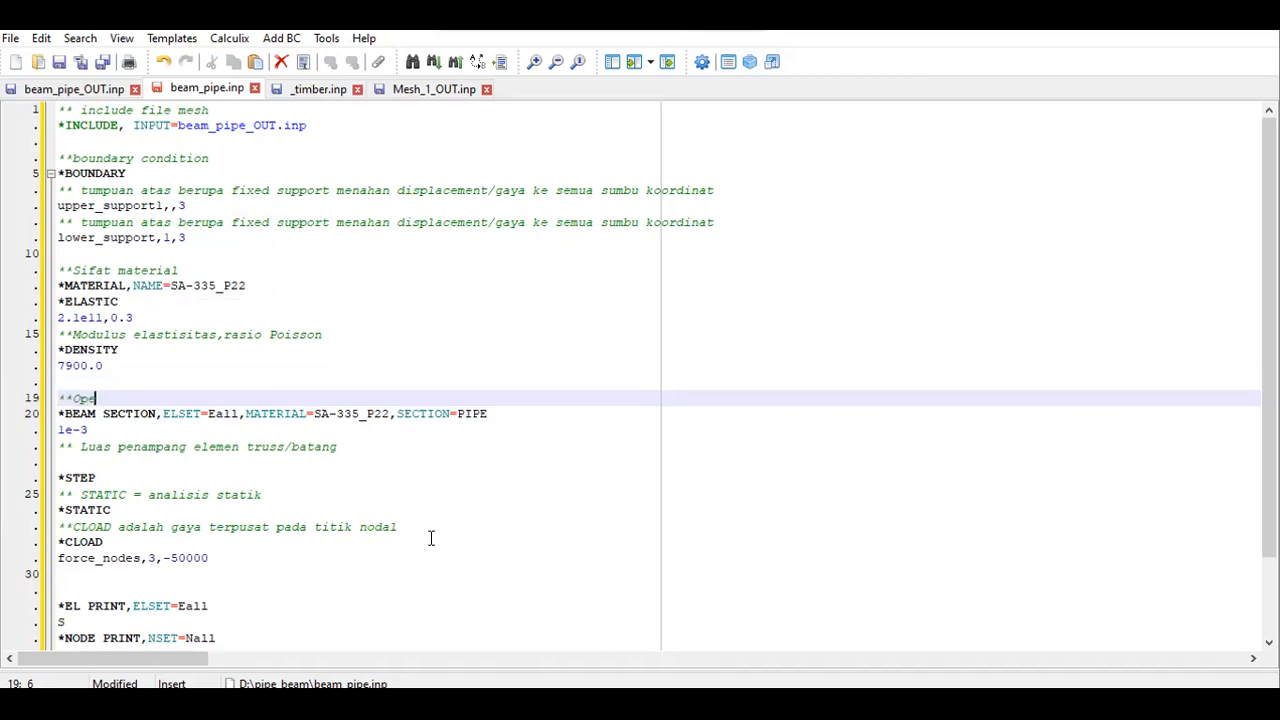
{"action": "key", "text": "BackSpace"}
{"action": "key", "text": "BackSpace"}
{"action": "type", "text": "si sect"}
{"action": "key", "text": "BackSpace"}
{"action": "key", "text": "BackSpace"}
{"action": "key", "text": "BackSpace"}
{"action": "key", "text": "BackSpace"}
{"action": "type", "text": "SECTION ada tiga: "}
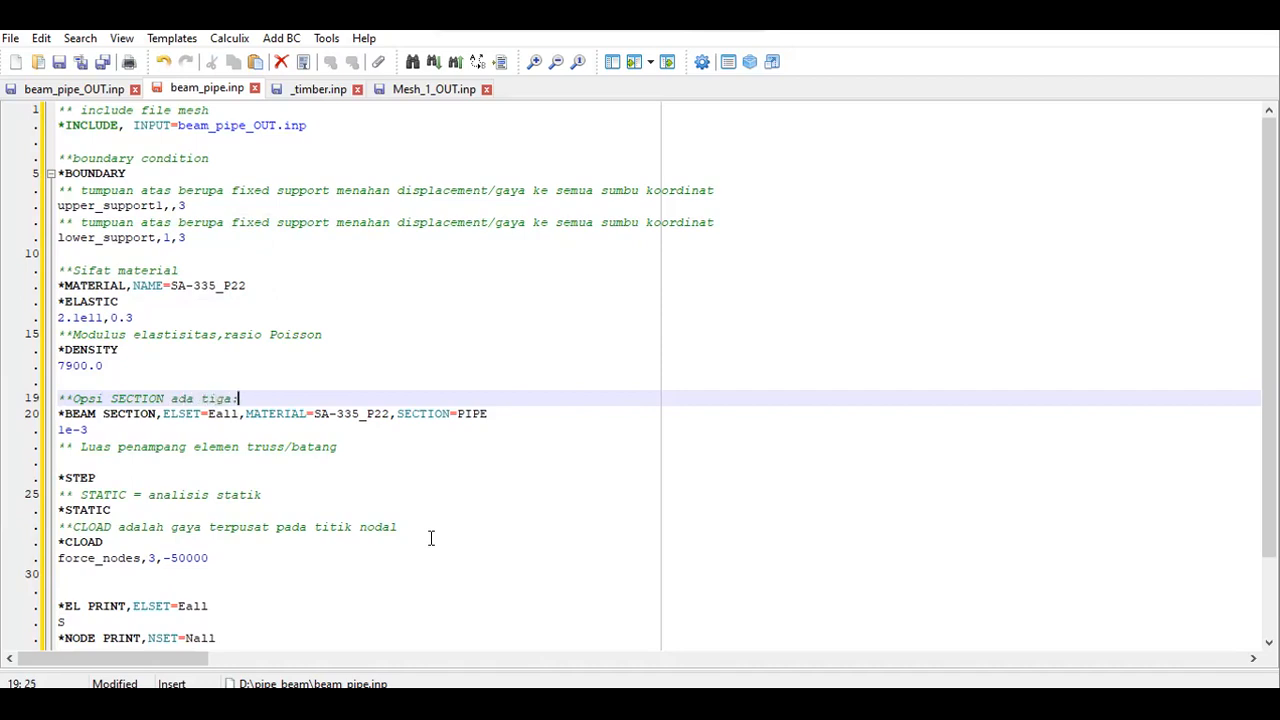
Append the first section option, "RECT (rectangular)", to the SECTION options comment
{"action": "type", "text": "rectangu"}
{"action": "key", "text": "BackSpace"}
{"action": "key", "text": "BackSpace"}
{"action": "key", "text": "BackSpace"}
{"action": "key", "text": "BackSpace"}
{"action": "key", "text": "BackSpace"}
{"action": "key", "text": "BackSpace"}
{"action": "key", "text": "BackSpace"}
{"action": "key", "text": "BackSpace"}
{"action": "type", "text": "RECT"}
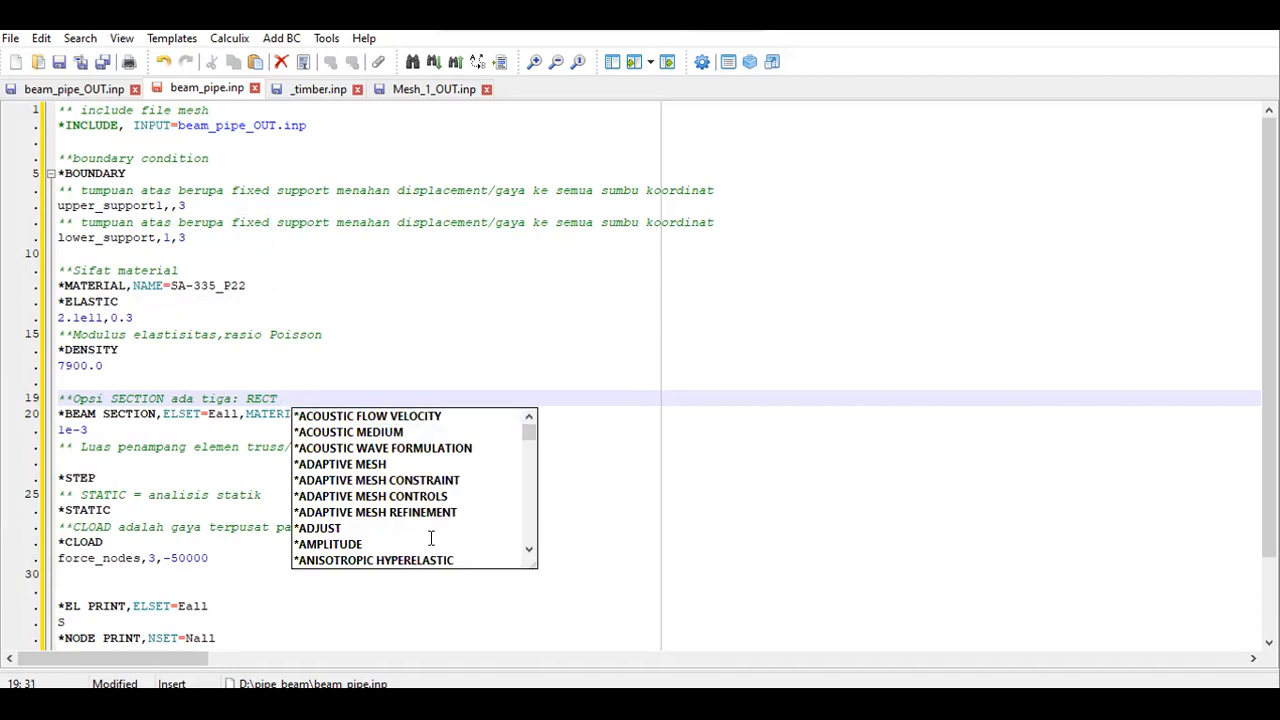
{"action": "key", "text": "Escape"}
{"action": "type", "text": "()"}
{"action": "key", "text": "Left"}
{"action": "type", "text": "recgta"}
{"action": "key", "text": "BackSpace"}
{"action": "key", "text": "BackSpace"}
{"action": "key", "text": "BackSpace"}
{"action": "type", "text": "tangular"}
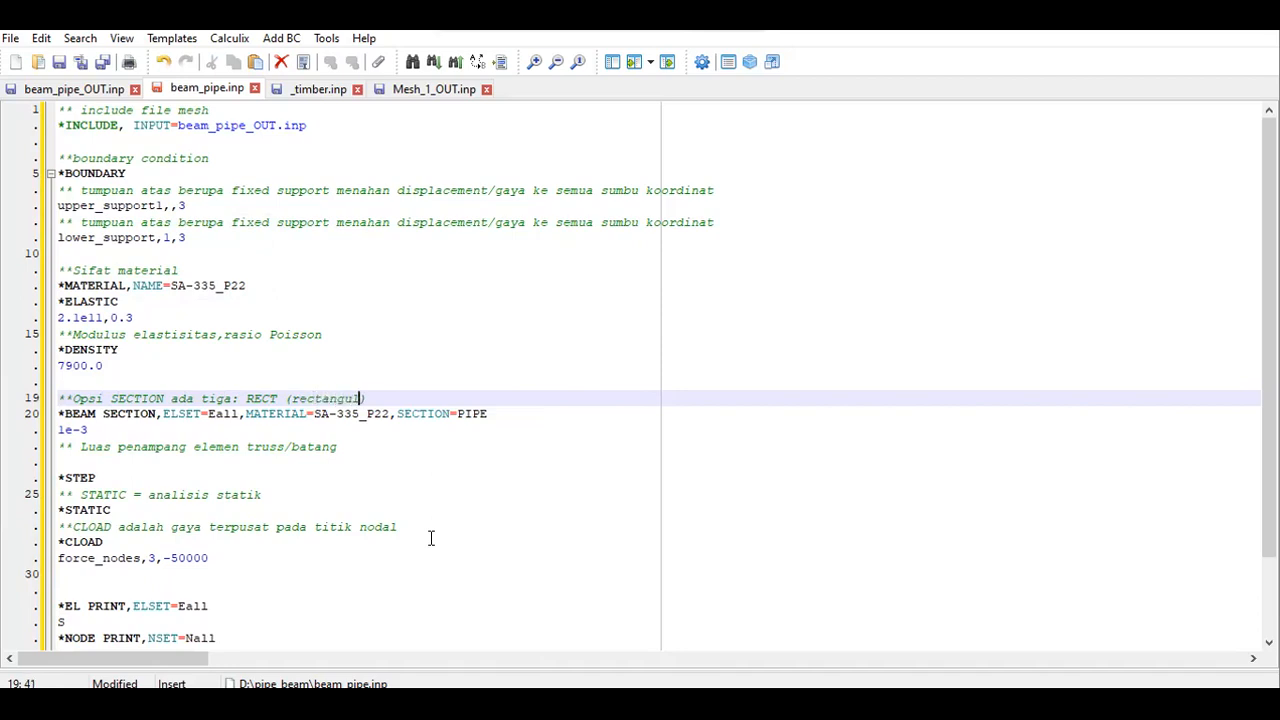
Append ", CIRC (circular pejal)" to the options comment and extend the RECT description to "(rectangular pejal)"
{"action": "key", "text": "Right"}
{"action": "type", "text": ", CIRC (circular"}
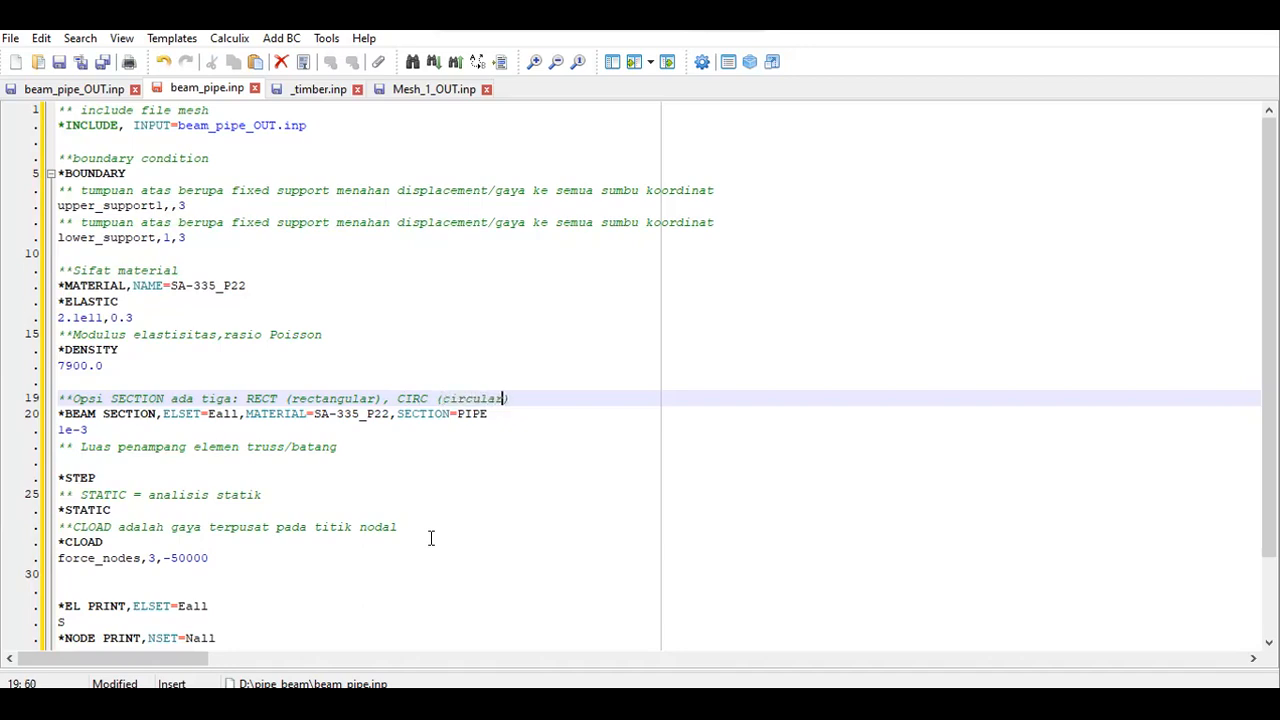
{"action": "type", "text": " pejal"}
{"action": "key", "text": "ctrl+Left"}
{"action": "key", "text": "ctrl+Left"}
{"action": "key", "text": "ctrl+Left"}
{"action": "key", "text": "ctrl+Left"}
{"action": "key", "text": "ctrl+Left"}
{"action": "type", "text": "pejal"}
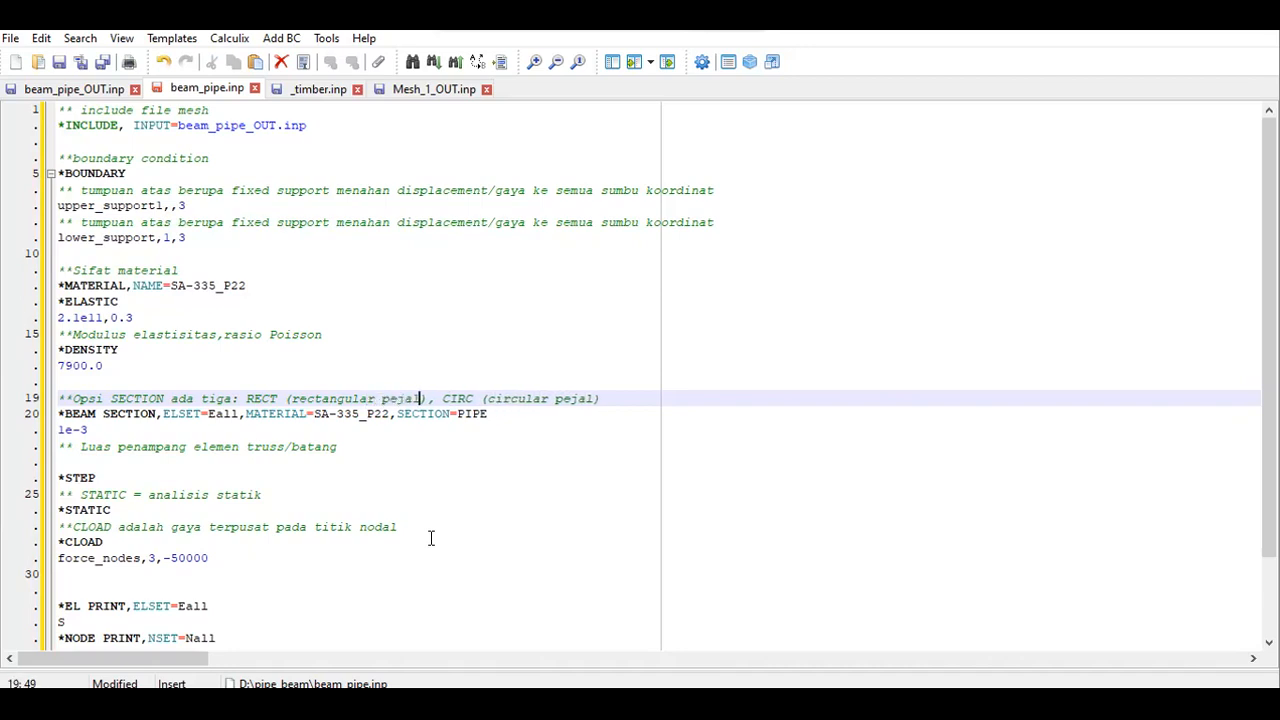
Append ", PIPE (penampang pipa)" to the end of the SECTION options comment
{"action": "key", "text": "Right"}
{"action": "key", "text": "Right"}
{"action": "key", "text": "Right"}
{"action": "key", "text": "Right"}
{"action": "key", "text": "Right"}
{"action": "key", "text": "Right"}
{"action": "key", "text": "Right"}
{"action": "key", "text": "Right"}
{"action": "key", "text": "Right"}
{"action": "key", "text": "Right"}
{"action": "key", "text": "Right"}
{"action": "key", "text": "Right"}
{"action": "key", "text": "Right"}
{"action": "key", "text": "Right"}
{"action": "key", "text": "Right"}
{"action": "key", "text": "Right"}
{"action": "key", "text": "Right"}
{"action": "key", "text": "Right"}
{"action": "key", "text": "Right"}
{"action": "key", "text": "Right"}
{"action": "key", "text": "Right"}
{"action": "key", "text": "Right"}
{"action": "type", "text": ", PIPE (penampang pipa"}
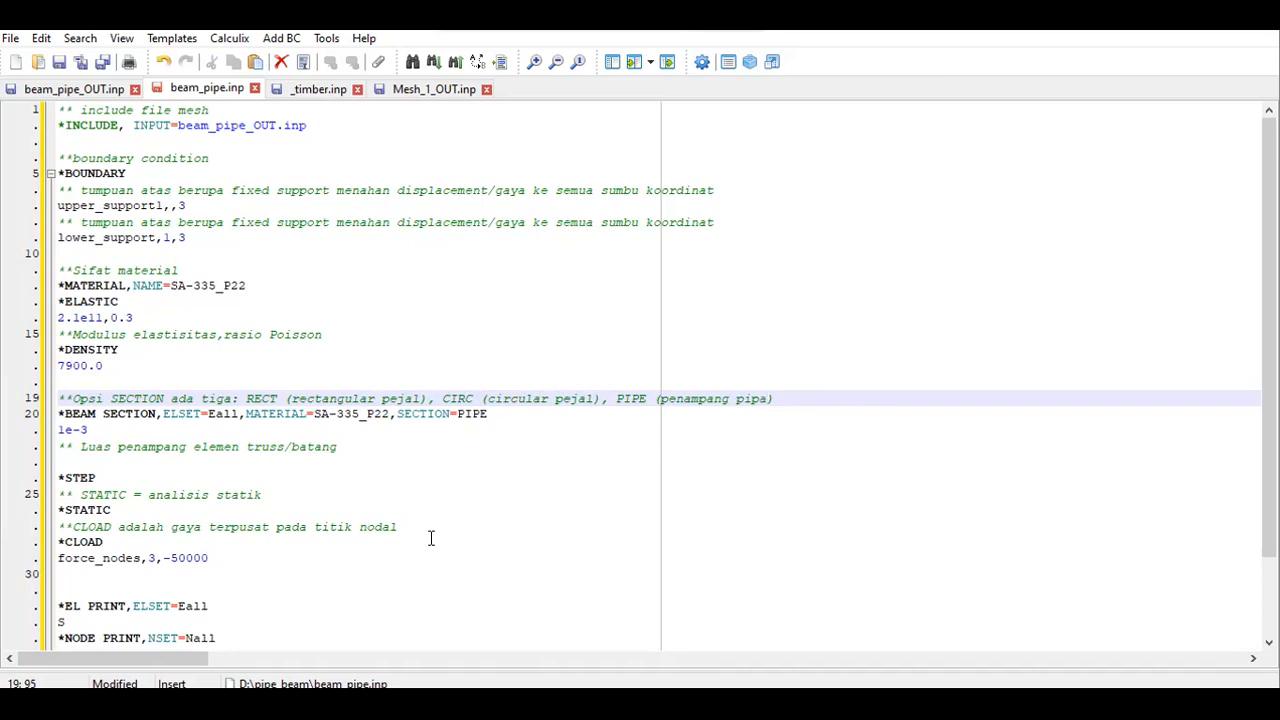
{"action": "key", "text": "Down"}
{"action": "key", "text": "Down"}
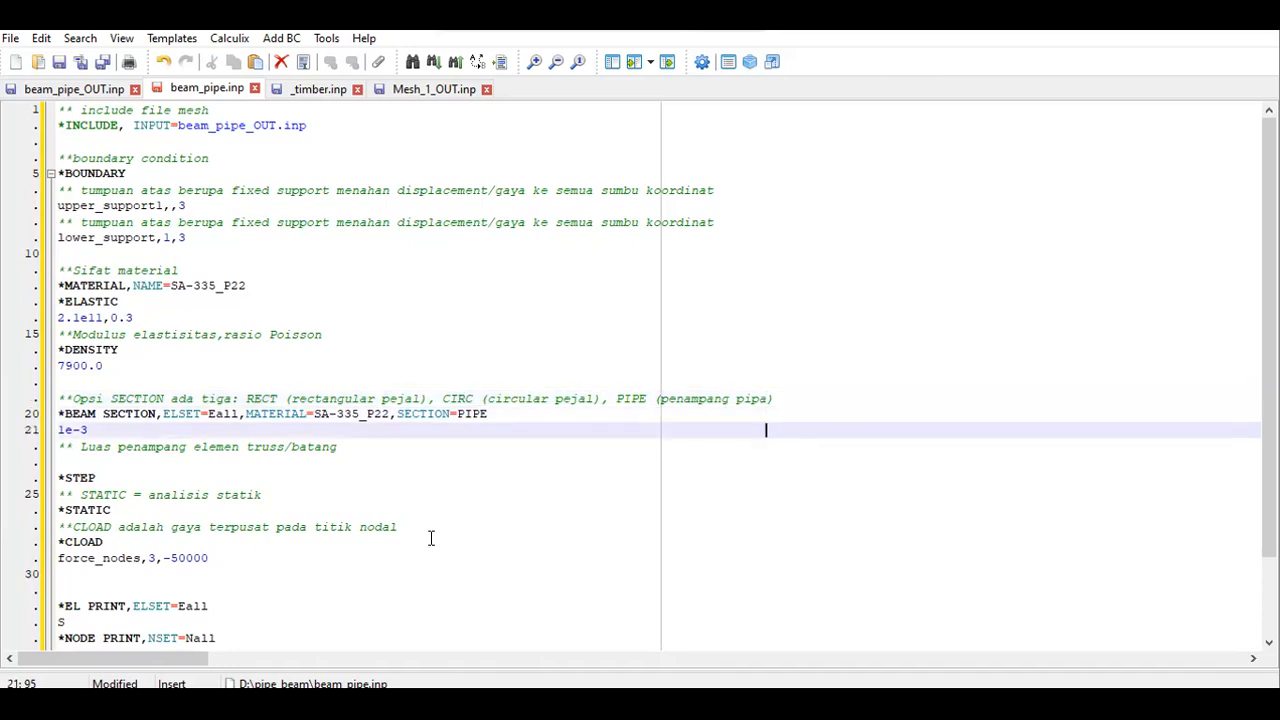
Replace the value under *BEAM SECTION with 0.2191,0.0127 and check the dimensions against the pipe drawing slide
{"action": "left_click", "coordinate": [110, 429]}
{"action": "key", "text": "BackSpace"}
{"action": "key", "text": "BackSpace"}
{"action": "key", "text": "BackSpace"}
{"action": "key", "text": "BackSpace"}
{"action": "key", "text": "BackSpace"}
{"action": "key", "text": "BackSpace"}
{"action": "key", "text": "BackSpace"}
{"action": "type", "text": "0.2191,0.0127"}
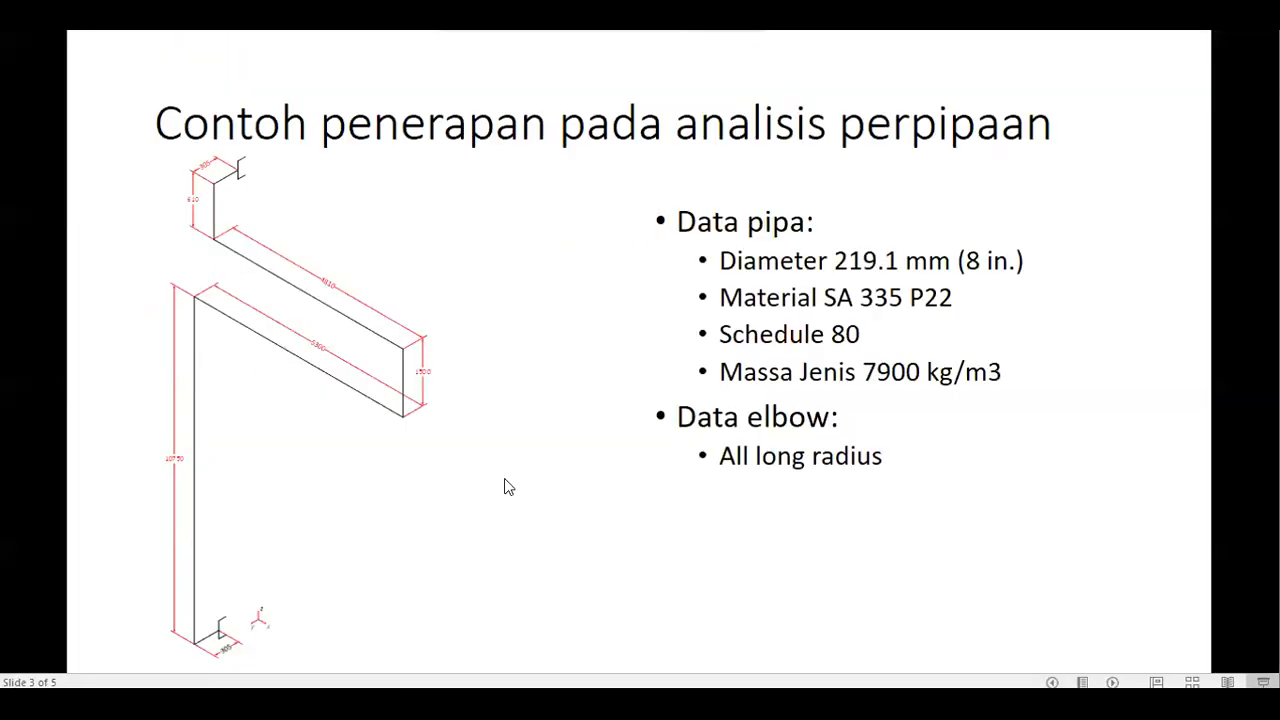
{"action": "left_click", "coordinate": [504, 478]}
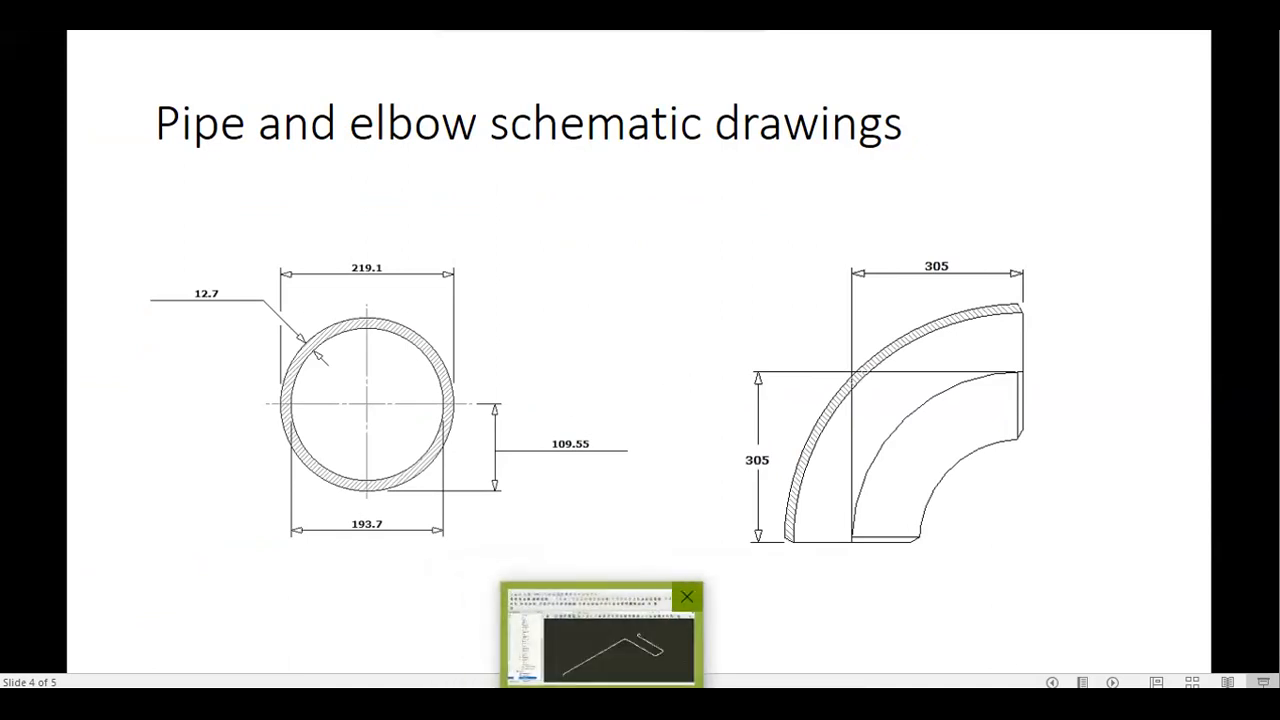
{"action": "left_click", "coordinate": [765, 704]}
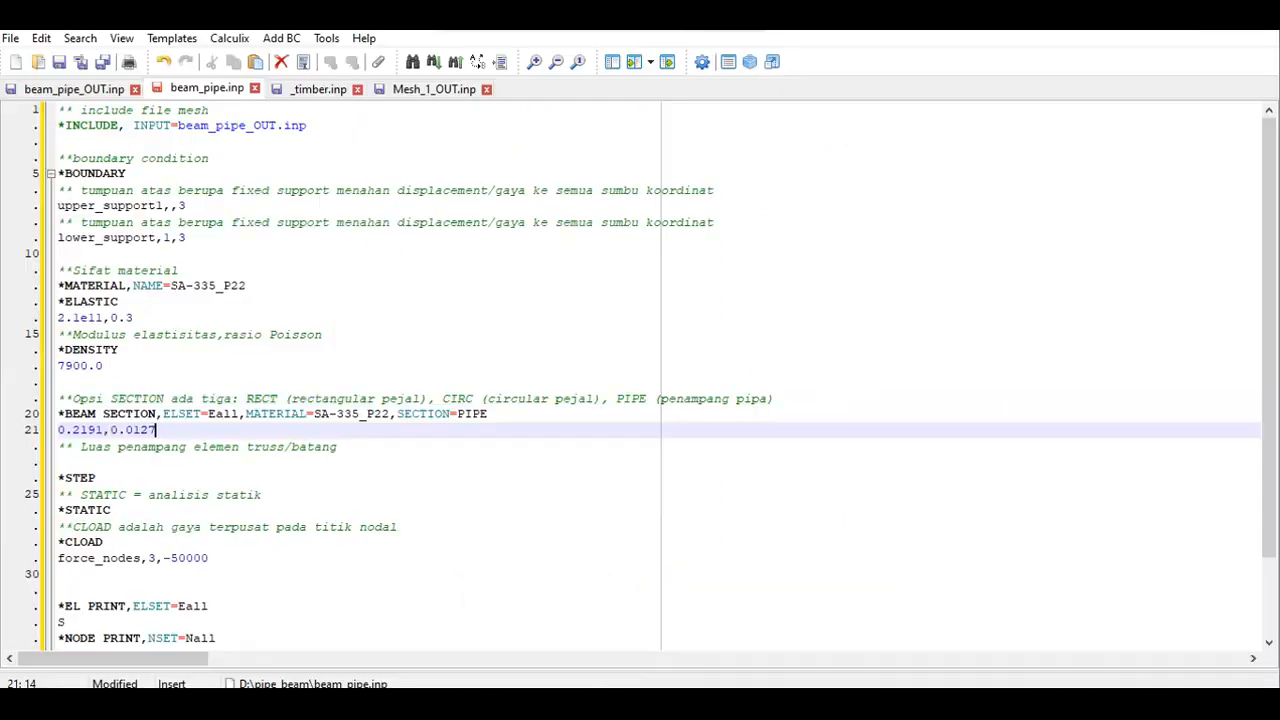
Replace the truss cross-section comment below the section dimensions with "** Diameter luar pipa, tebal pipa"
{"action": "left_click", "coordinate": [350, 447]}
{"action": "key", "text": "BackSpace"}
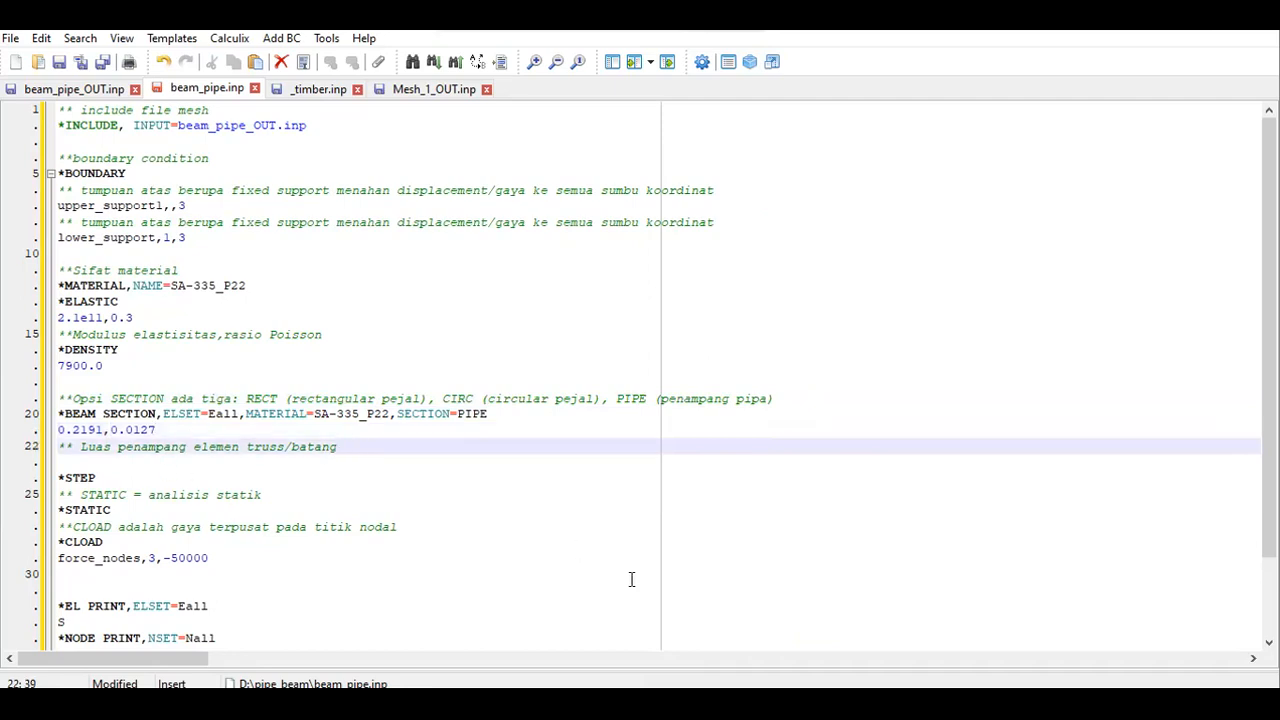
{"action": "key", "text": "BackSpace"}
{"action": "key", "text": "BackSpace"}
{"action": "key", "text": "BackSpace"}
{"action": "key", "text": "BackSpace"}
{"action": "key", "text": "BackSpace"}
{"action": "key", "text": "BackSpace"}
{"action": "key", "text": "BackSpace"}
{"action": "key", "text": "BackSpace"}
{"action": "key", "text": "BackSpace"}
{"action": "key", "text": "BackSpace"}
{"action": "key", "text": "BackSpace"}
{"action": "key", "text": "BackSpace"}
{"action": "key", "text": "BackSpace"}
{"action": "key", "text": "BackSpace"}
{"action": "key", "text": "BackSpace"}
{"action": "key", "text": "BackSpace"}
{"action": "key", "text": "BackSpace"}
{"action": "key", "text": "BackSpace"}
{"action": "key", "text": "BackSpace"}
{"action": "key", "text": "BackSpace"}
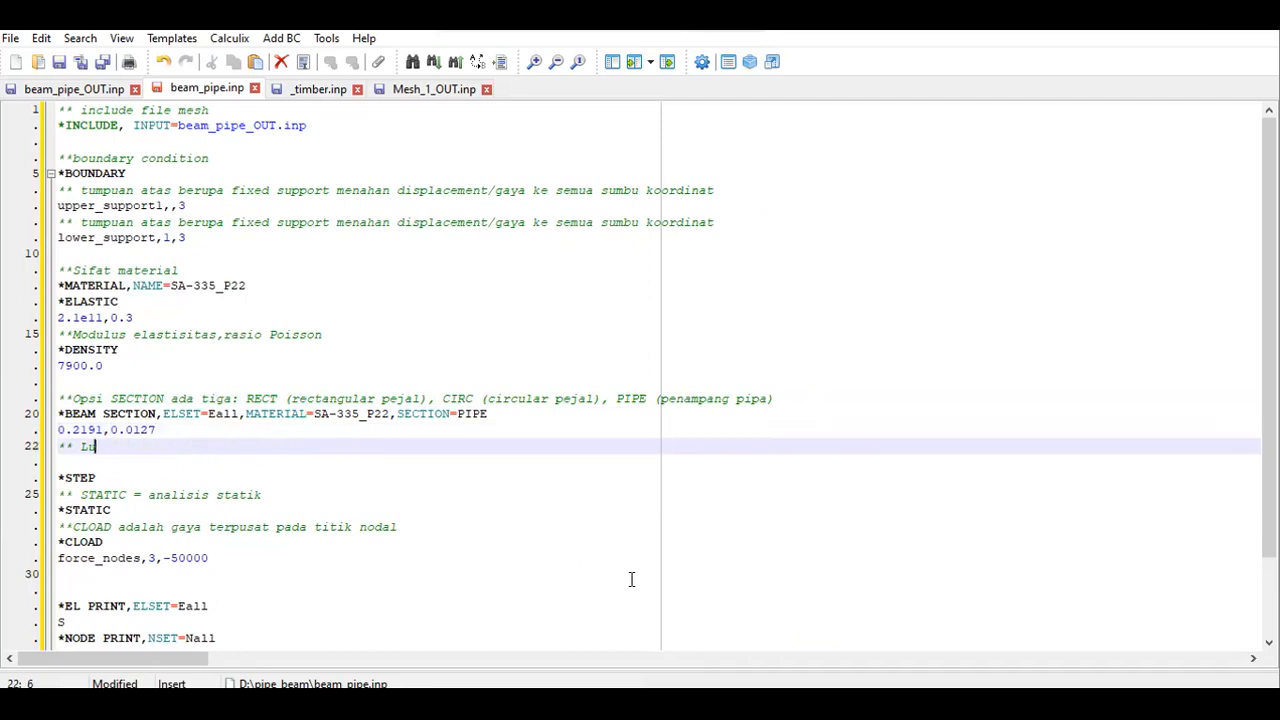
{"action": "type", "text": "Diameter Luar"}
{"action": "key", "text": "BackSpace"}
{"action": "key", "text": "BackSpace"}
{"action": "key", "text": "BackSpace"}
{"action": "key", "text": "BackSpace"}
{"action": "type", "text": "luar"}
{"action": "type", "text": " lin"}
{"action": "key", "text": "BackSpace"}
{"action": "key", "text": "BackSpace"}
{"action": "key", "text": "BackSpace"}
{"action": "type", "text": "pipa, tebal pipa"}
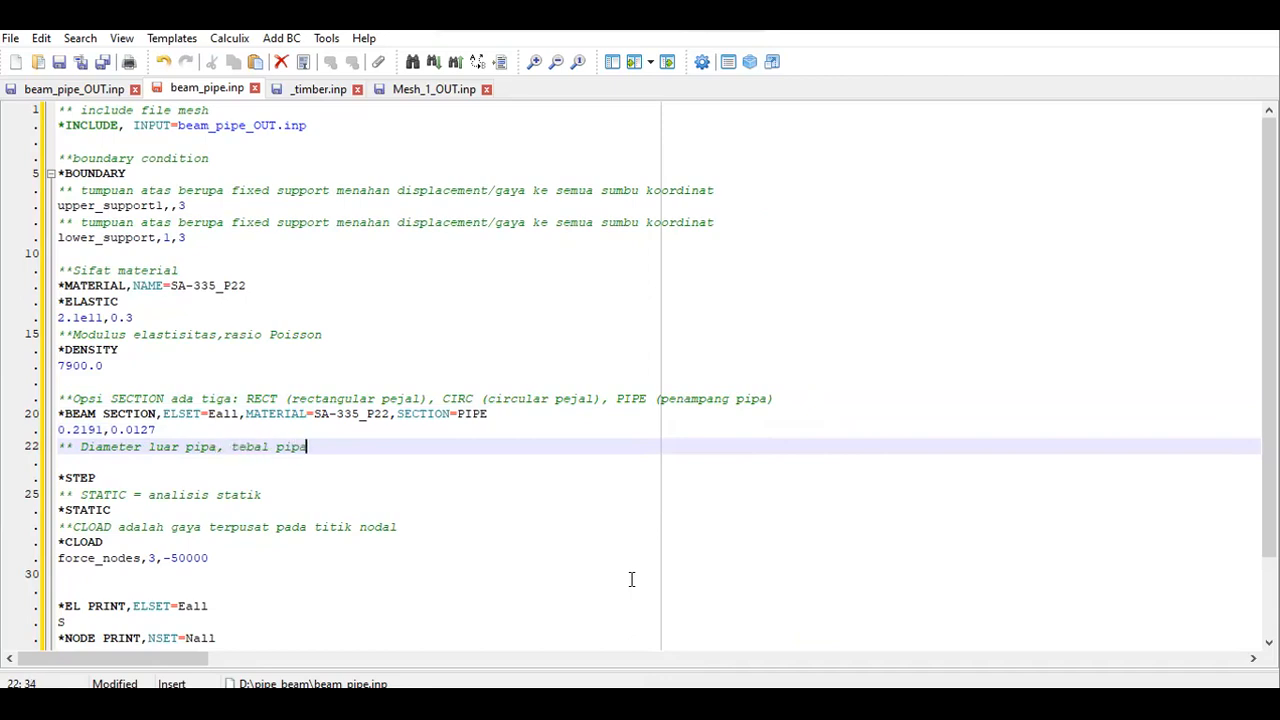
Change the *CLOAD keyword in the static step to *DLOAD
{"action": "key", "text": "Down"}
{"action": "key", "text": "Down"}
{"action": "key", "text": "Down"}
{"action": "key", "text": "Down"}
{"action": "key", "text": "Down"}
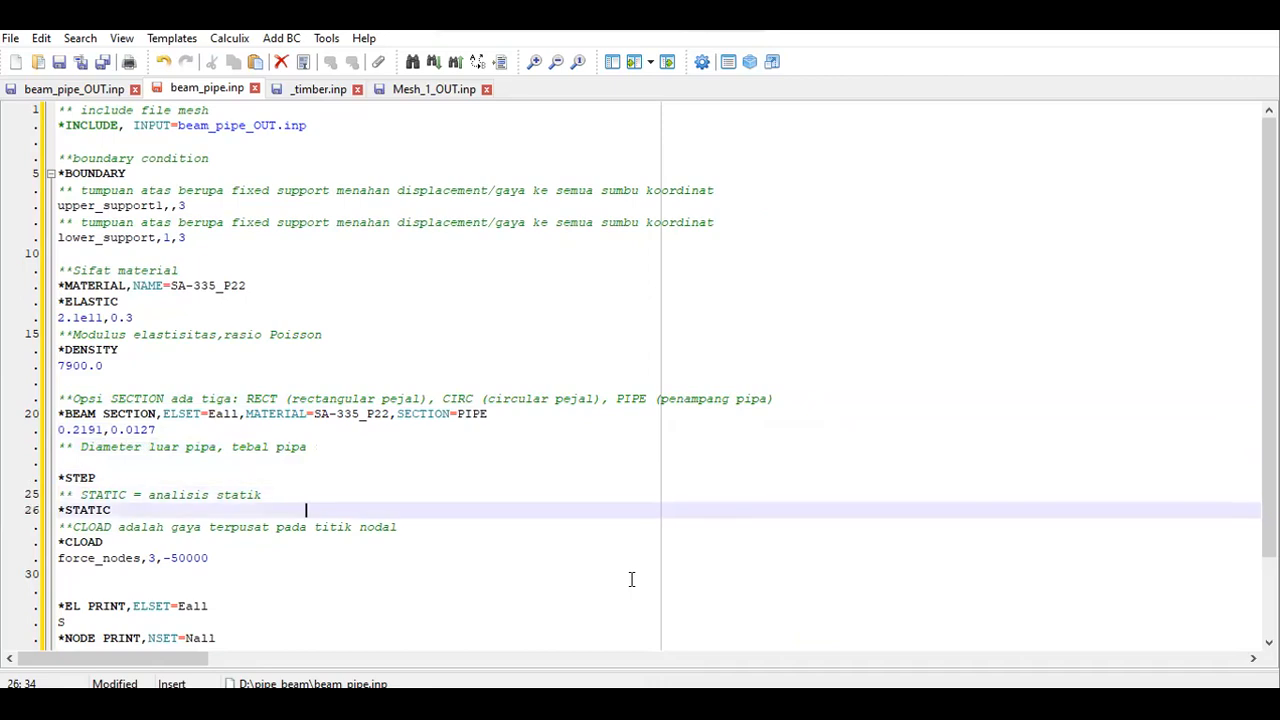
{"action": "key", "text": "Left"}
{"action": "key", "text": "Left"}
{"action": "key", "text": "Left"}
{"action": "key", "text": "Left"}
{"action": "key", "text": "Left"}
{"action": "key", "text": "Left"}
{"action": "key", "text": "Left"}
{"action": "key", "text": "Left"}
{"action": "key", "text": "Left"}
{"action": "key", "text": "Left"}
{"action": "key", "text": "Left"}
{"action": "key", "text": "Left"}
{"action": "key", "text": "Left"}
{"action": "key", "text": "Left"}
{"action": "key", "text": "Left"}
{"action": "key", "text": "Left"}
{"action": "key", "text": "Left"}
{"action": "key", "text": "Left"}
{"action": "key", "text": "Left"}
{"action": "key", "text": "Left"}
{"action": "key", "text": "Left"}
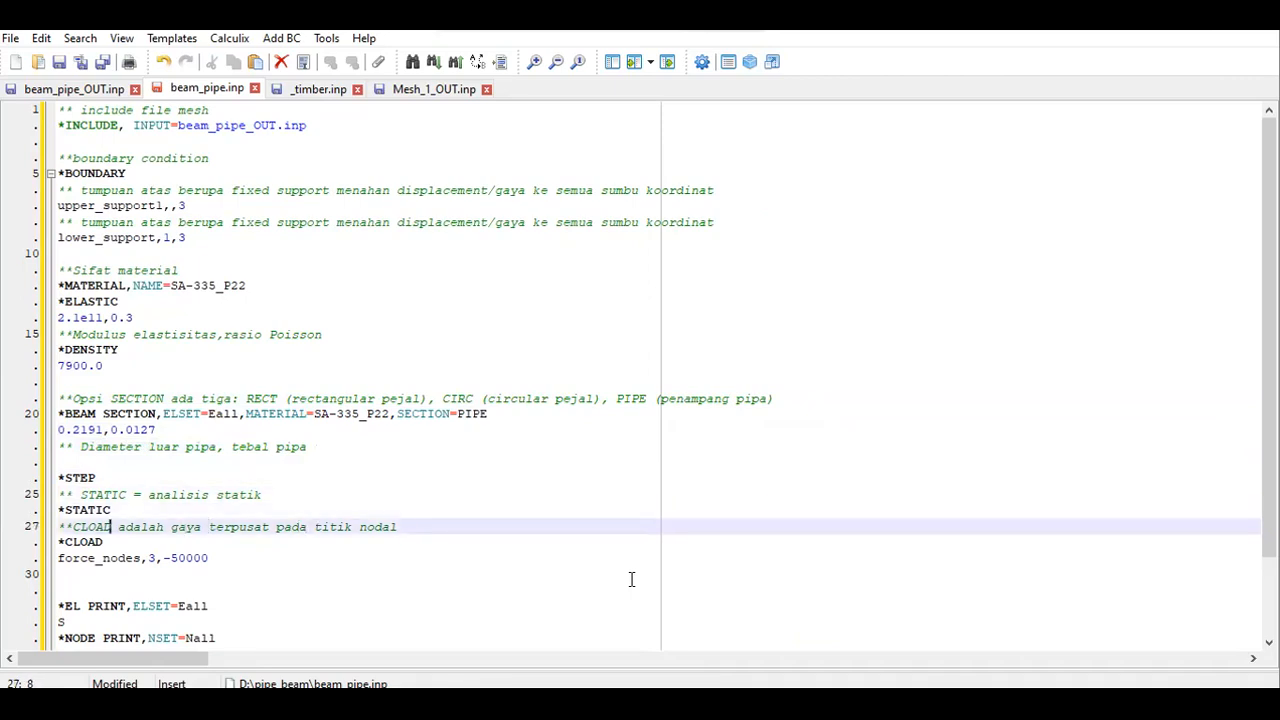
{"action": "key", "text": "Down"}
{"action": "key", "text": "Left"}
{"action": "key", "text": "Left"}
{"action": "key", "text": "Left"}
{"action": "key", "text": "Left"}
{"action": "key", "text": "BackSpace"}
{"action": "type", "text": "D"}
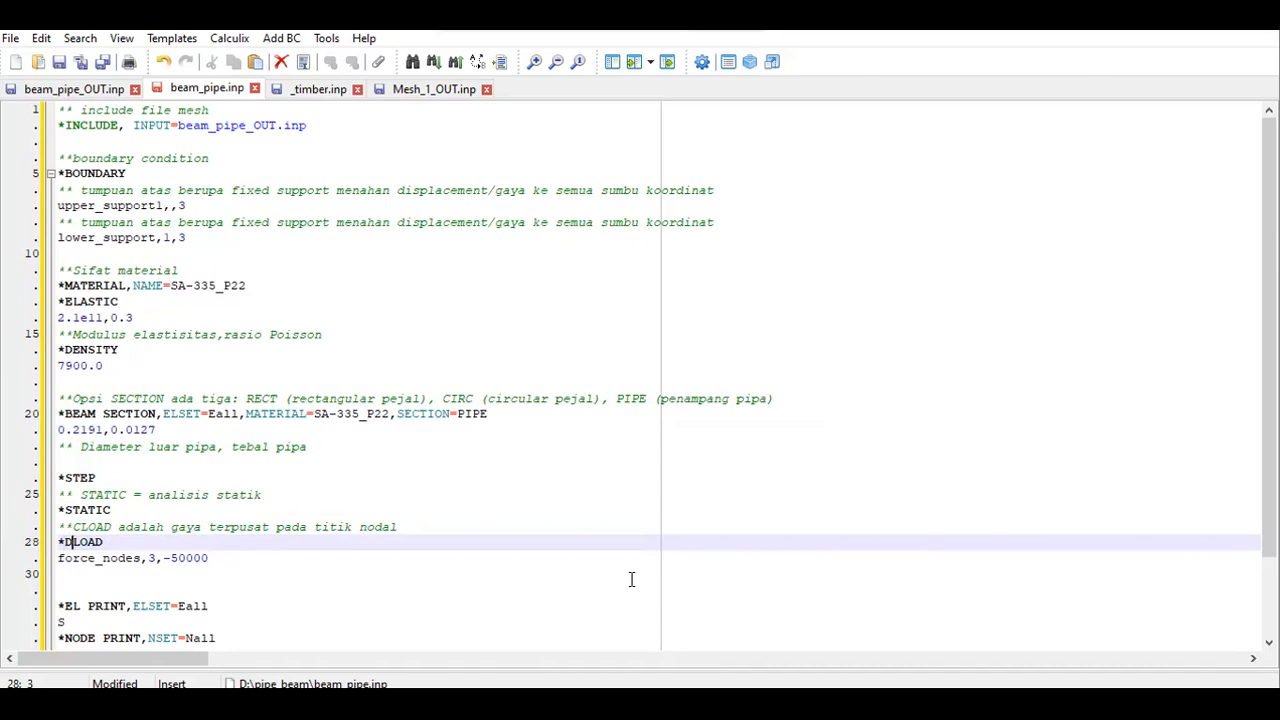
Replace force_nodes on the load data line with the element set and load type Eall,GRAV
{"action": "key", "text": "Down"}
{"action": "key", "text": "Right"}
{"action": "key", "text": "Right"}
{"action": "key", "text": "Right"}
{"action": "key", "text": "Right"}
{"action": "key", "text": "Right"}
{"action": "key", "text": "Right"}
{"action": "key", "text": "Right"}
{"action": "key", "text": "Right"}
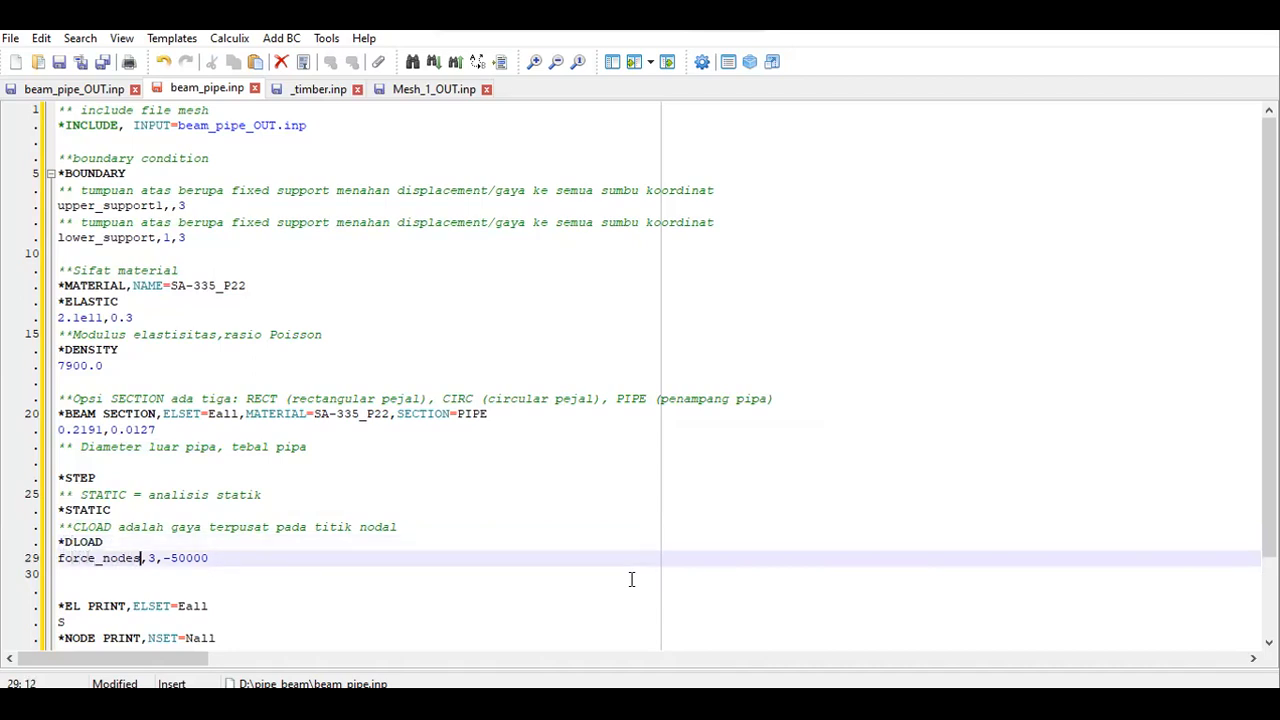
{"action": "key", "text": "BackSpace"}
{"action": "key", "text": "BackSpace"}
{"action": "key", "text": "BackSpace"}
{"action": "key", "text": "BackSpace"}
{"action": "key", "text": "BackSpace"}
{"action": "key", "text": "BackSpace"}
{"action": "key", "text": "BackSpace"}
{"action": "key", "text": "BackSpace"}
{"action": "key", "text": "BackSpace"}
{"action": "key", "text": "BackSpace"}
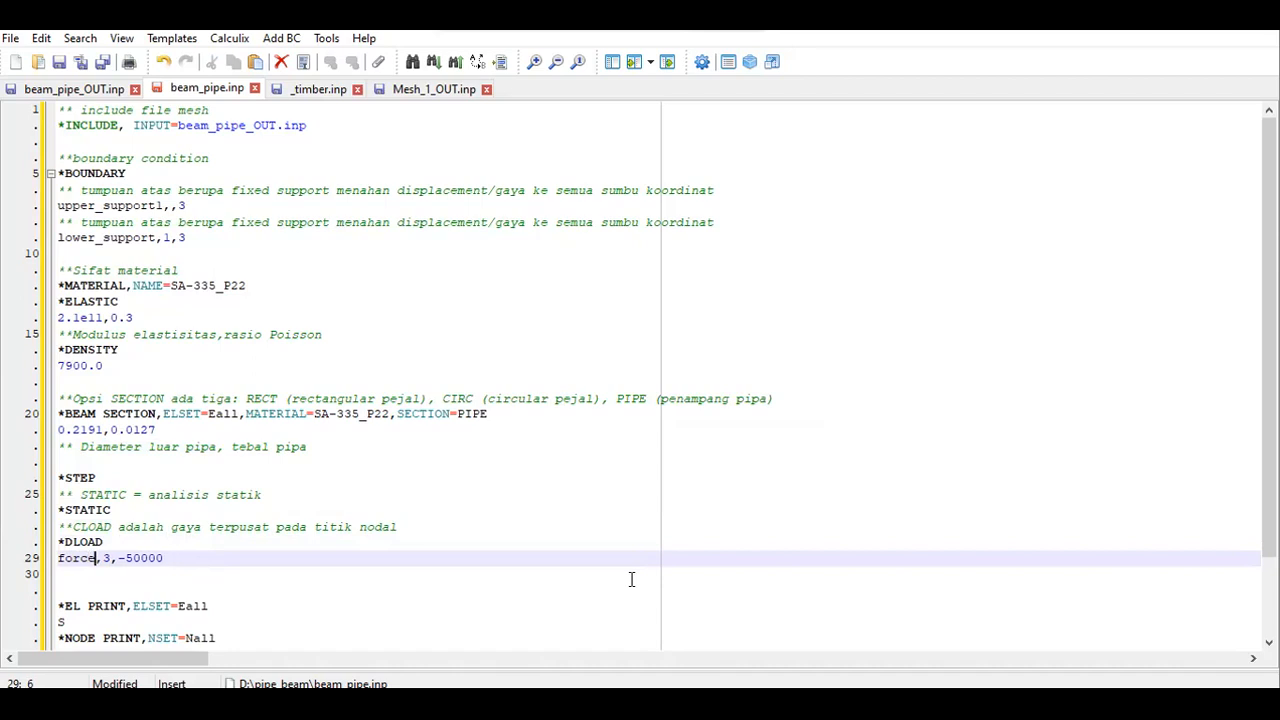
{"action": "key", "text": "BackSpace"}
{"action": "type", "text": "Eall,GRAV"}
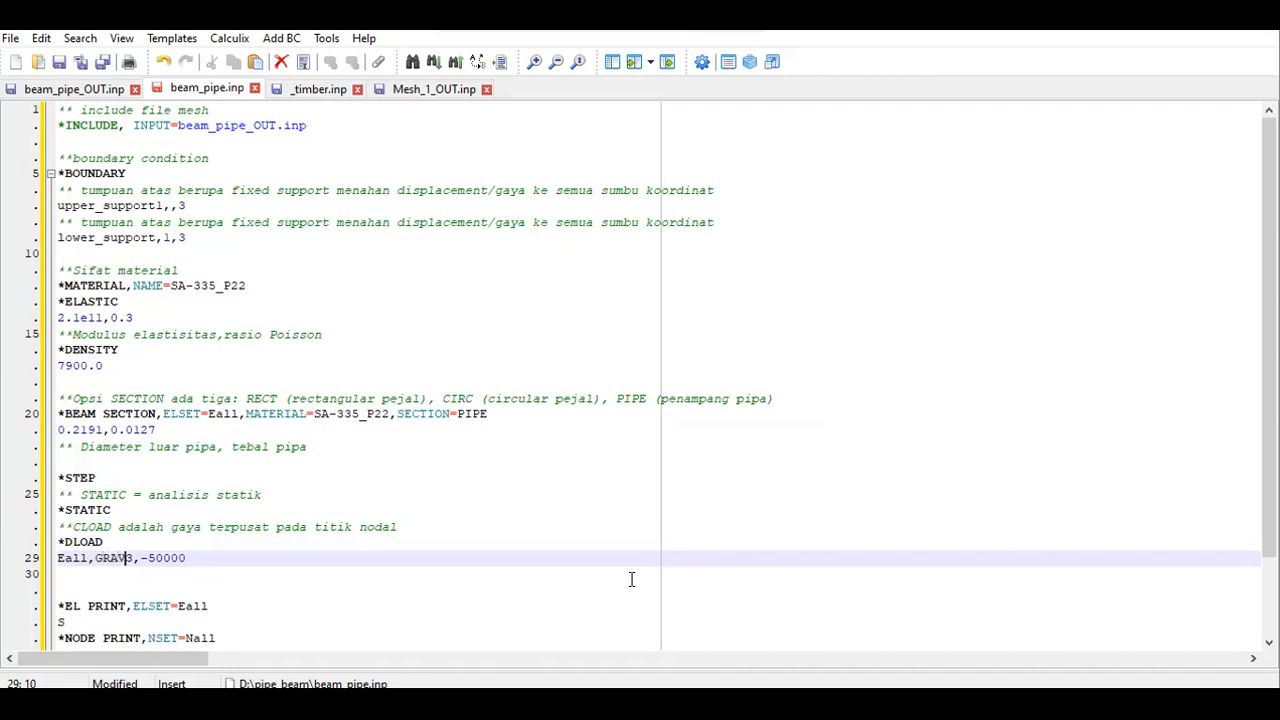
Complete the gravity load line with magnitude 9.81 and direction 0,-1,0 in place of the old force values
{"action": "type", "text": ","}
{"action": "key", "text": "Right"}
{"action": "key", "text": "BackSpace"}
{"action": "type", "text": "9.81"}
{"action": "key", "text": "Right"}
{"action": "key", "text": "Right"}
{"action": "key", "text": "Right"}
{"action": "key", "text": "Right"}
{"action": "key", "text": "Right"}
{"action": "key", "text": "Right"}
{"action": "key", "text": "BackSpace"}
{"action": "key", "text": "BackSpace"}
{"action": "key", "text": "BackSpace"}
{"action": "key", "text": "BackSpace"}
{"action": "key", "text": "BackSpace"}
{"action": "key", "text": "BackSpace"}
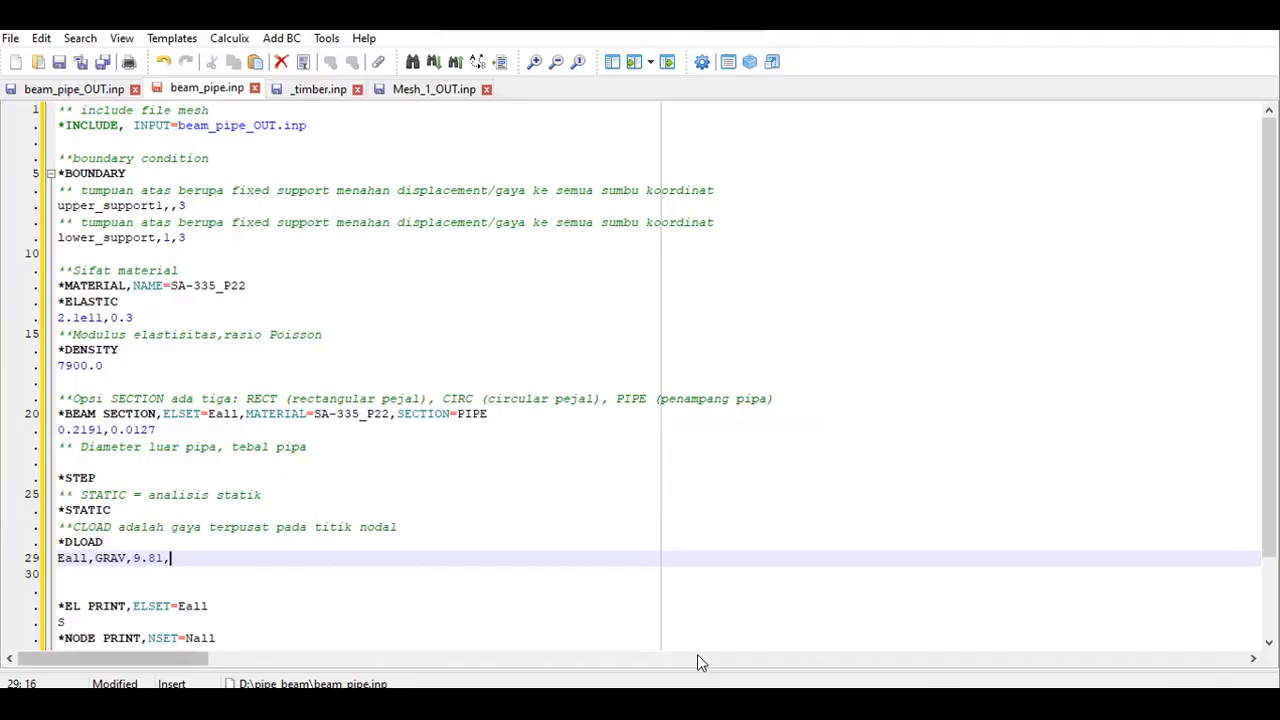
{"action": "type", "text": "0,-1,0"}
{"action": "scroll", "coordinate": [294, 446], "scroll_direction": "down", "scroll_amount": 2}
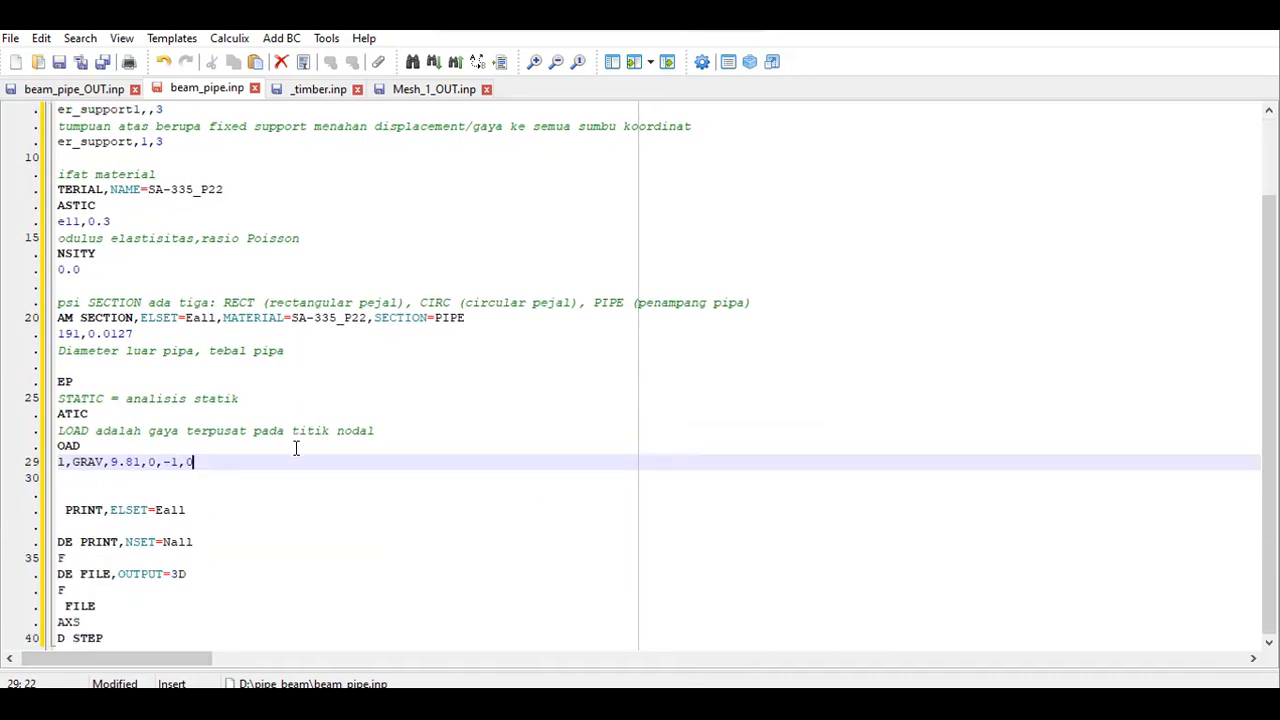
{"action": "left_click", "coordinate": [60, 505]}
{"action": "key", "text": "Delete"}
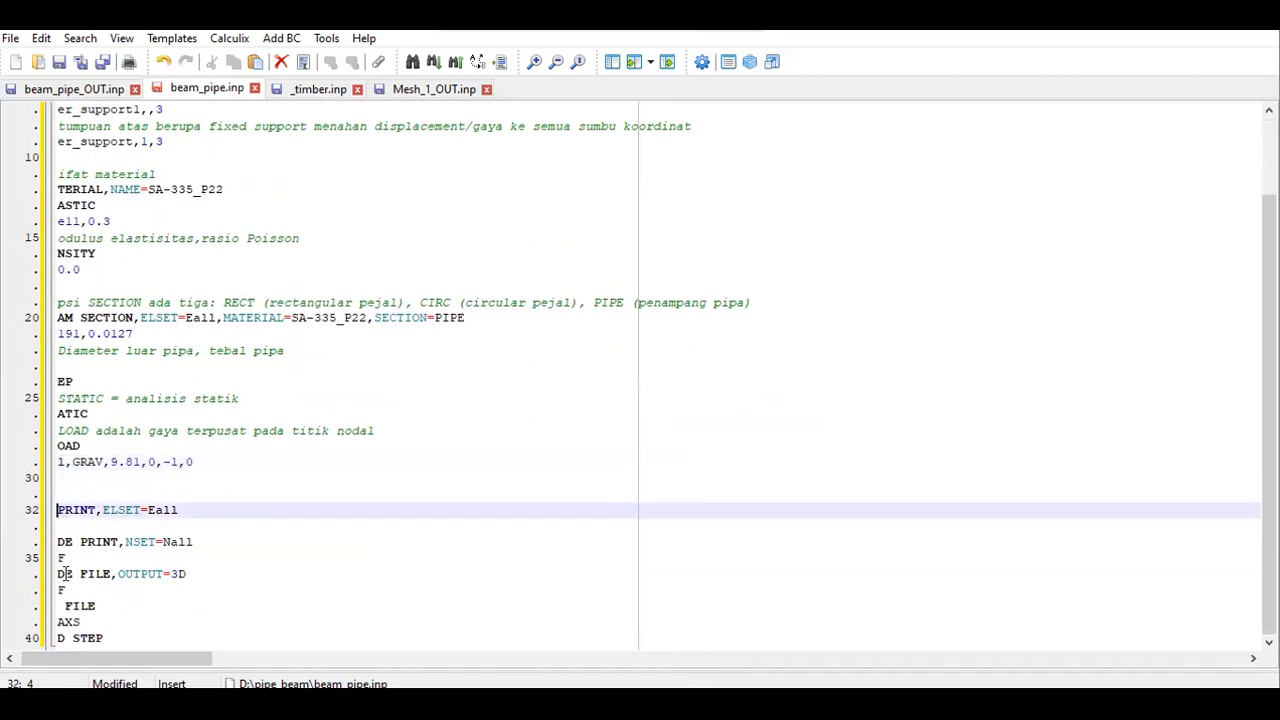
{"action": "key", "text": "Down"}
{"action": "key", "text": "Down"}
{"action": "key", "text": "Left"}
{"action": "key", "text": "Left"}
{"action": "key", "text": "Left"}
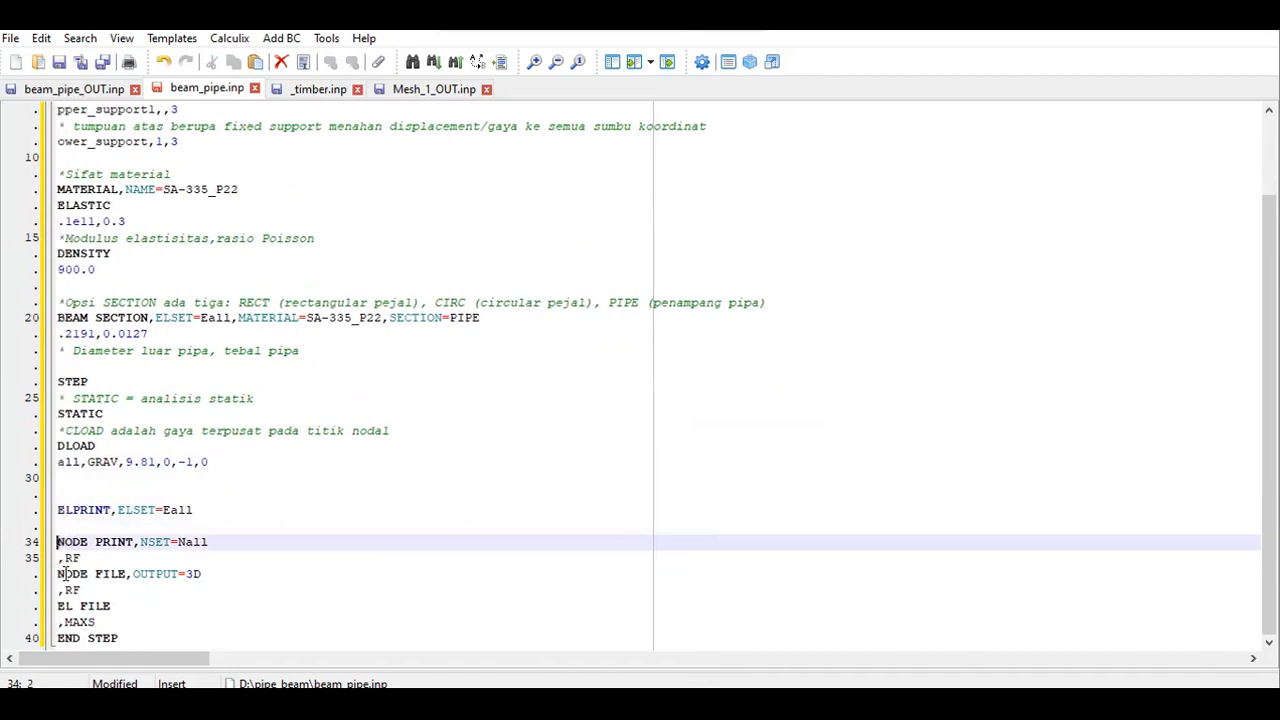
{"action": "key", "text": "Up"}
{"action": "key", "text": "Up"}
{"action": "key", "text": "Up"}
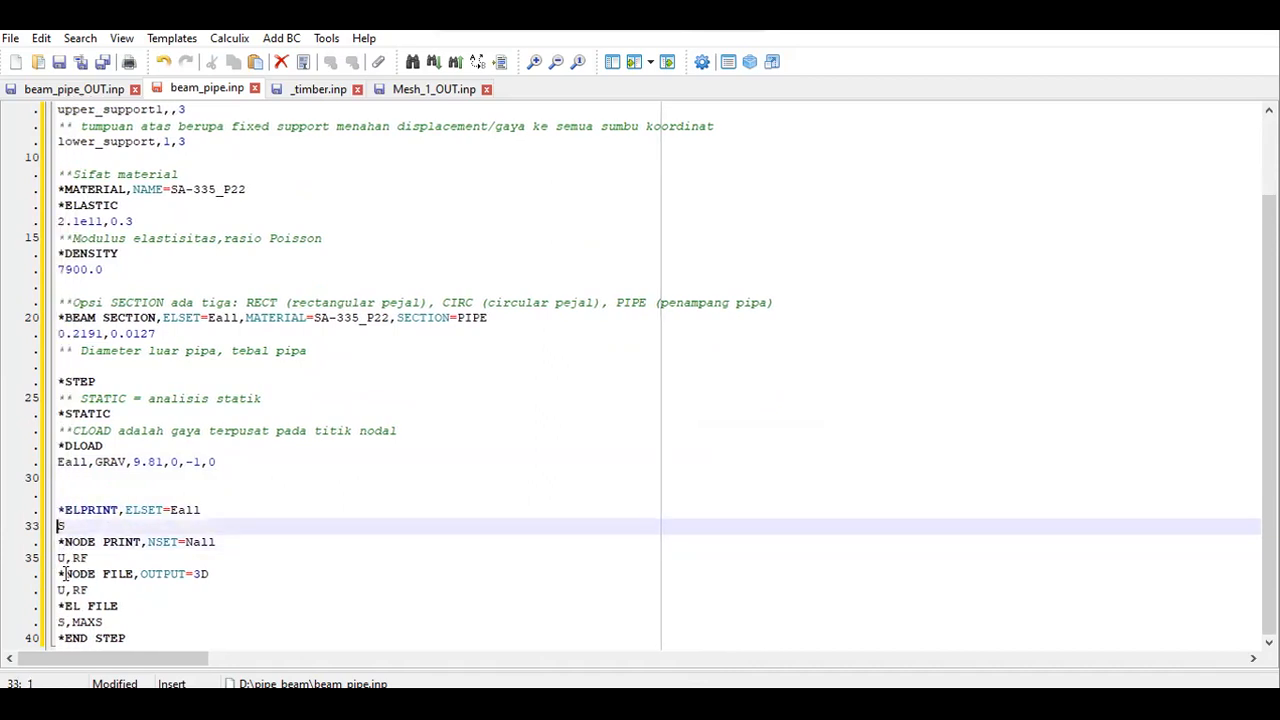
{"action": "key", "text": "Down"}
{"action": "key", "text": "Right"}
{"action": "key", "text": "Right"}
{"action": "key", "text": "Right"}
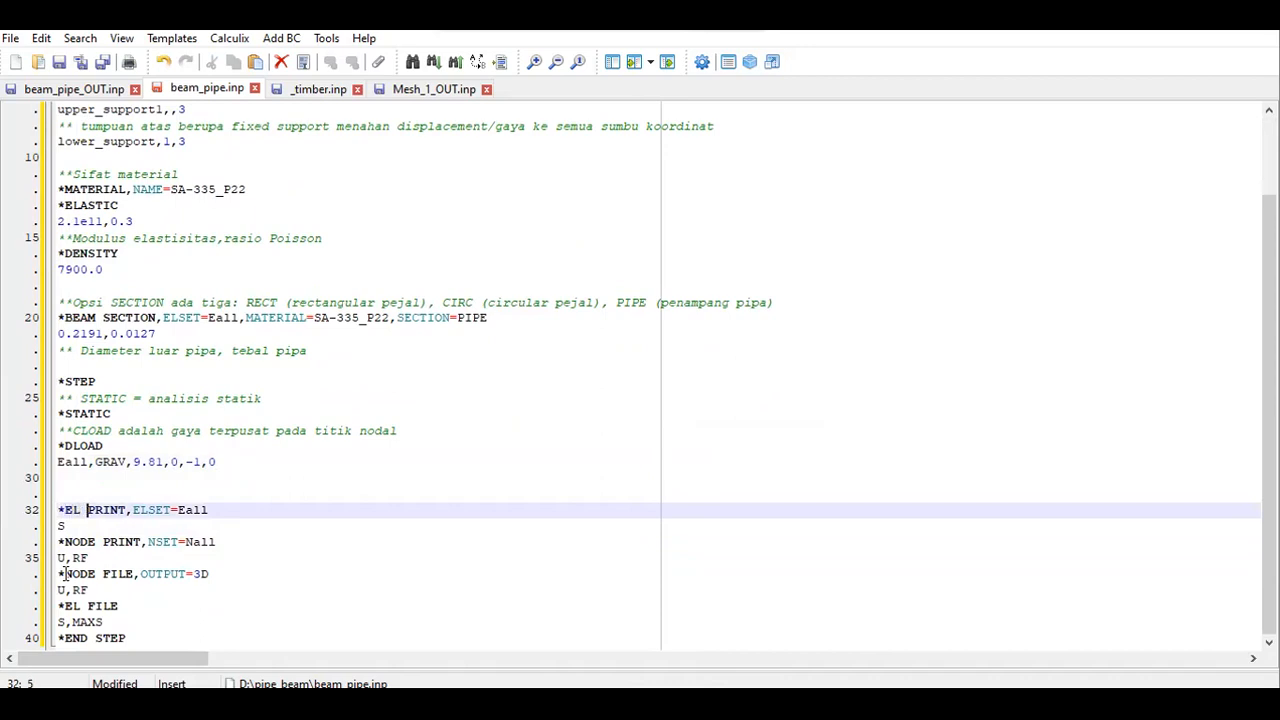
Go through the output requests down to *END STEP and save the beam_pipe.inp file
{"action": "key", "text": "Down"}
{"action": "key", "text": "Left"}
{"action": "key", "text": "Down"}
{"action": "key", "text": "Down"}
{"action": "key", "text": "Down"}
{"action": "key", "text": "Down"}
{"action": "key", "text": "Down"}
{"action": "key", "text": "Down"}
{"action": "key", "text": "Down"}
{"action": "key", "text": "Left"}
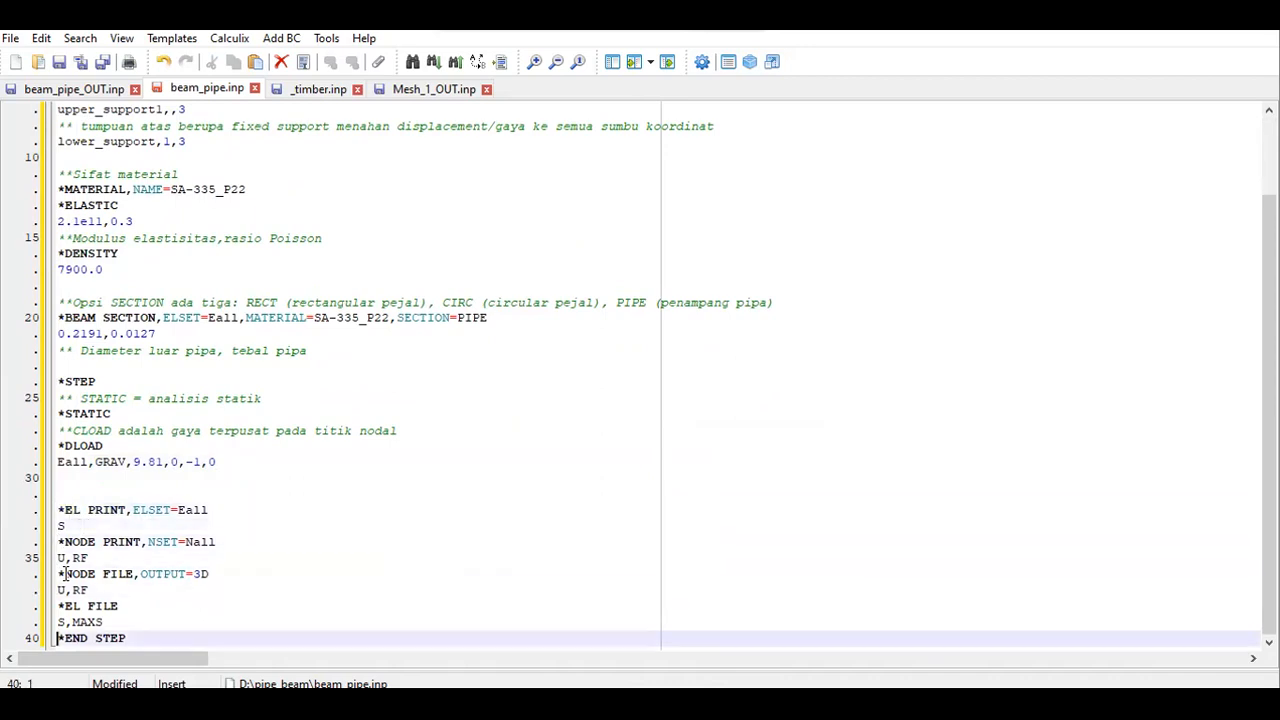
{"action": "key", "text": "ctrl+s"}
Switch to Launcher-CalculiX and change the selected file to D:\pipe_beam\beam_pipe.inp
{"action": "left_click", "coordinate": [488, 704]}
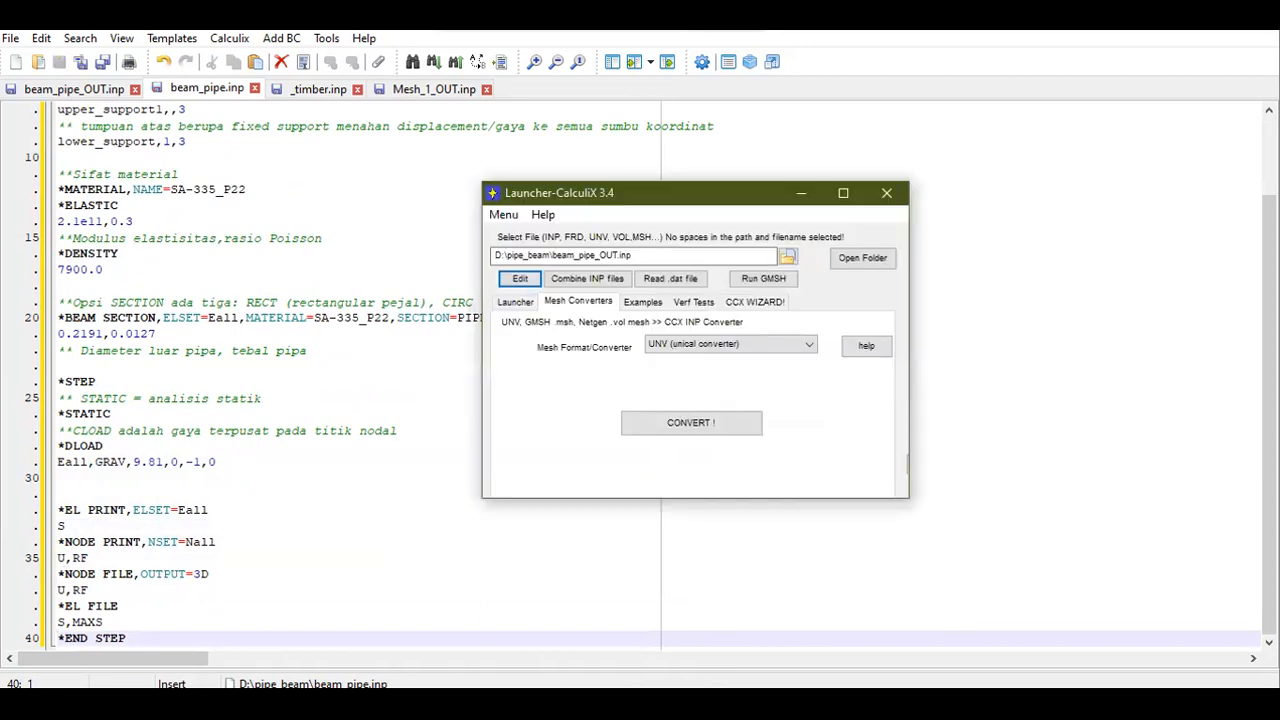
{"action": "left_click", "coordinate": [621, 255]}
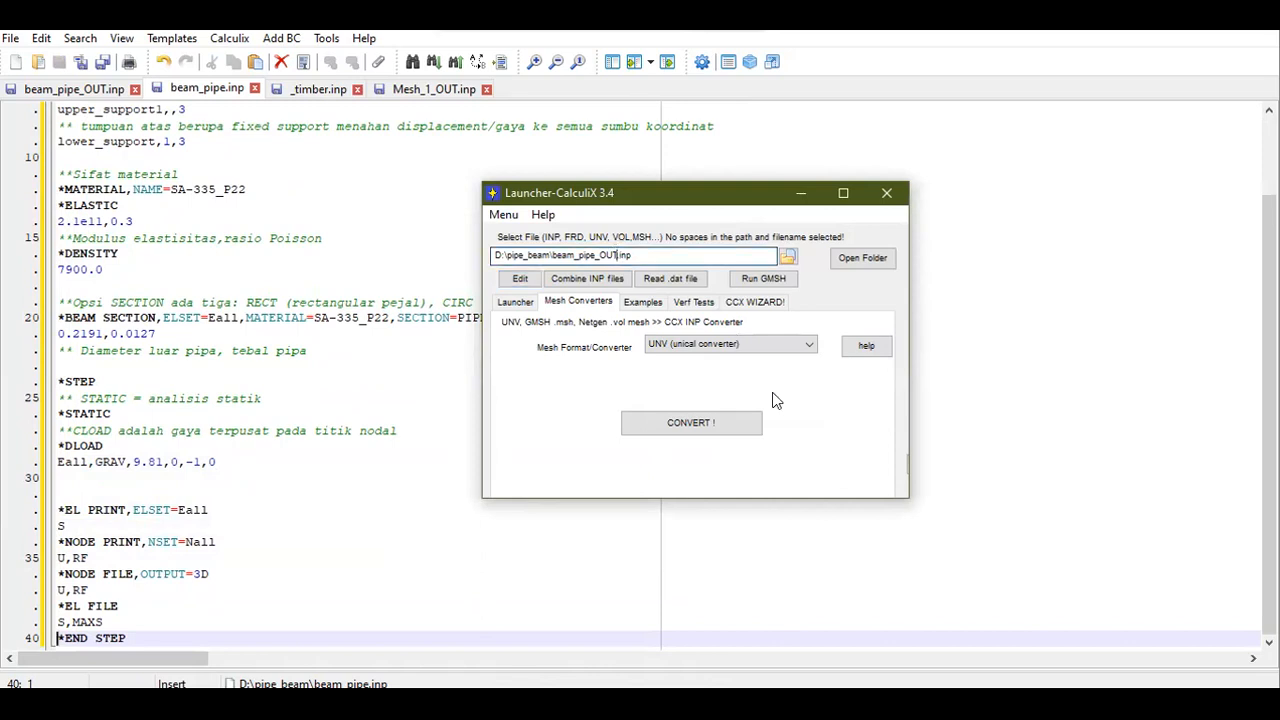
{"action": "key", "text": "BackSpace"}
{"action": "key", "text": "BackSpace"}
{"action": "key", "text": "BackSpace"}
{"action": "key", "text": "BackSpace"}
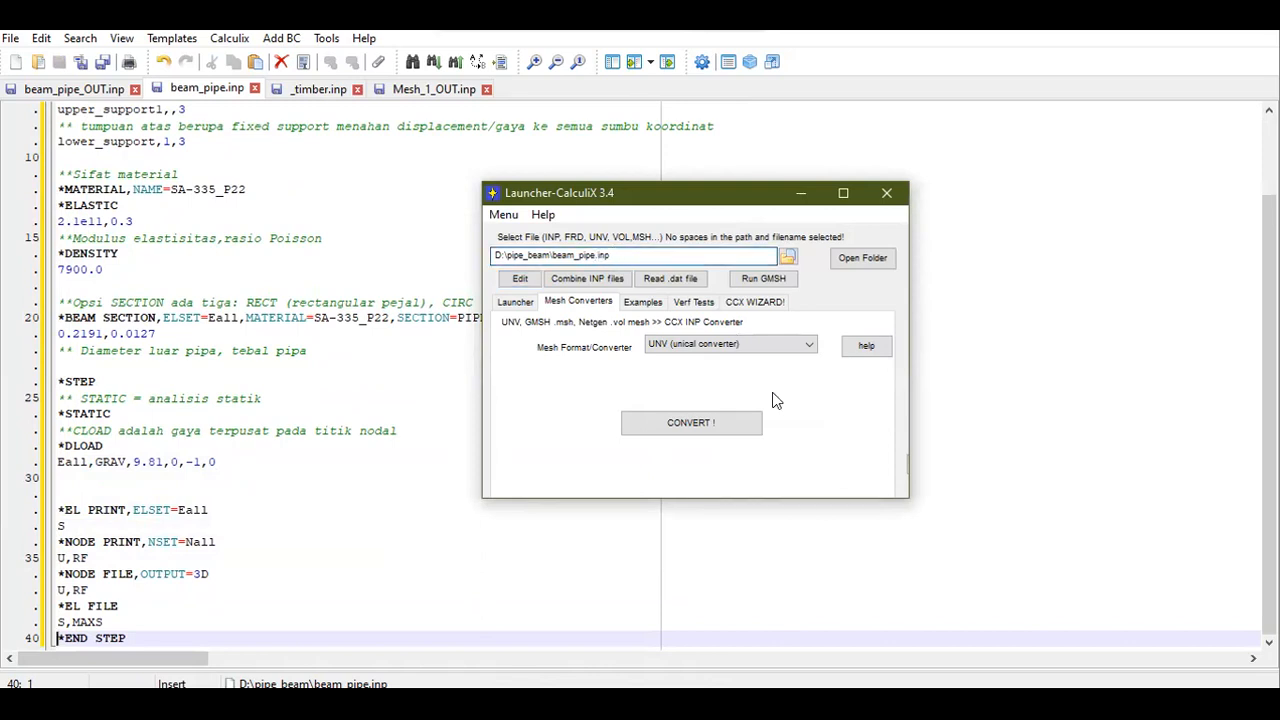
Set the solver version to ccx2.16 and run the CCX solver on the input file
{"action": "left_click", "coordinate": [517, 301]}
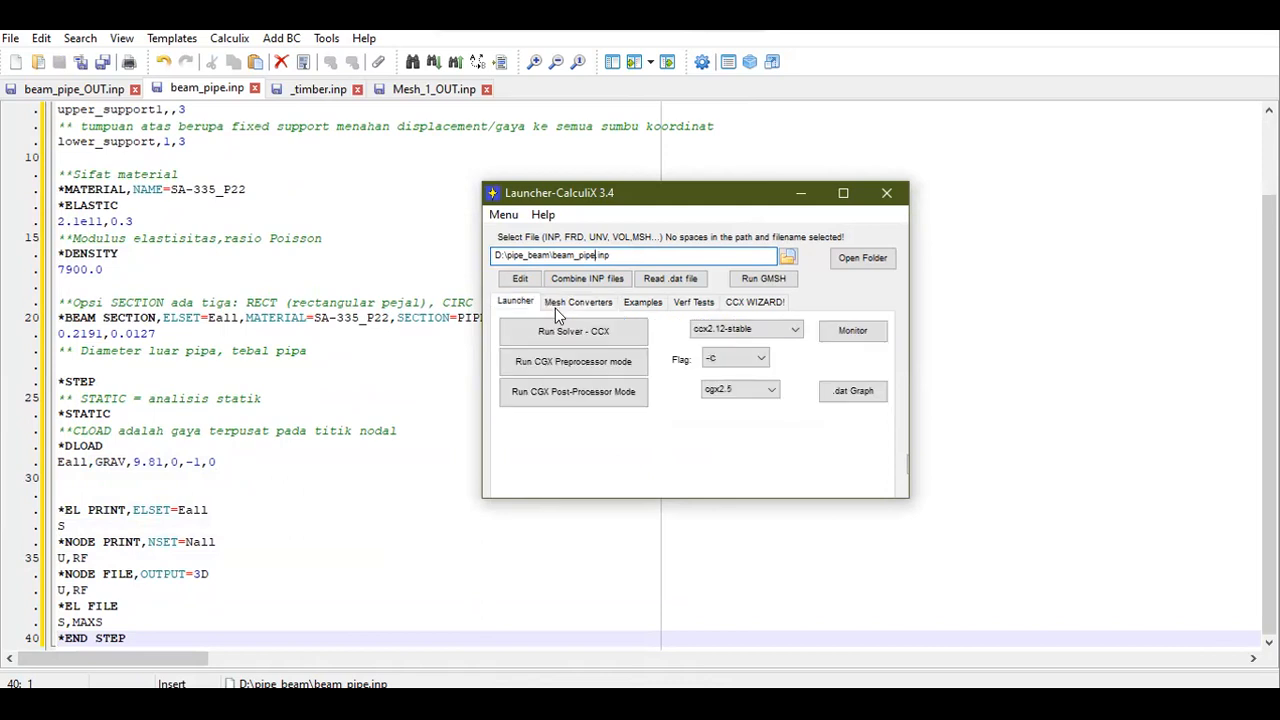
{"action": "left_click", "coordinate": [729, 330]}
{"action": "left_click", "coordinate": [726, 347]}
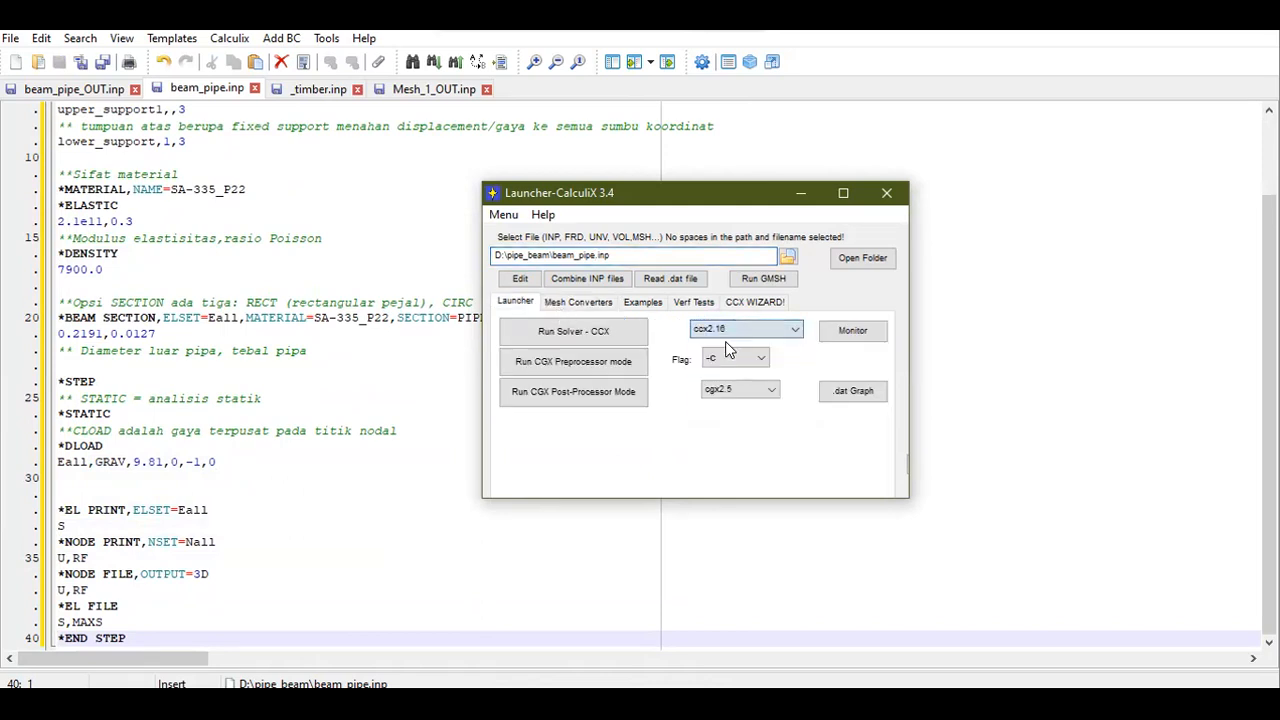
{"action": "left_click", "coordinate": [618, 333]}
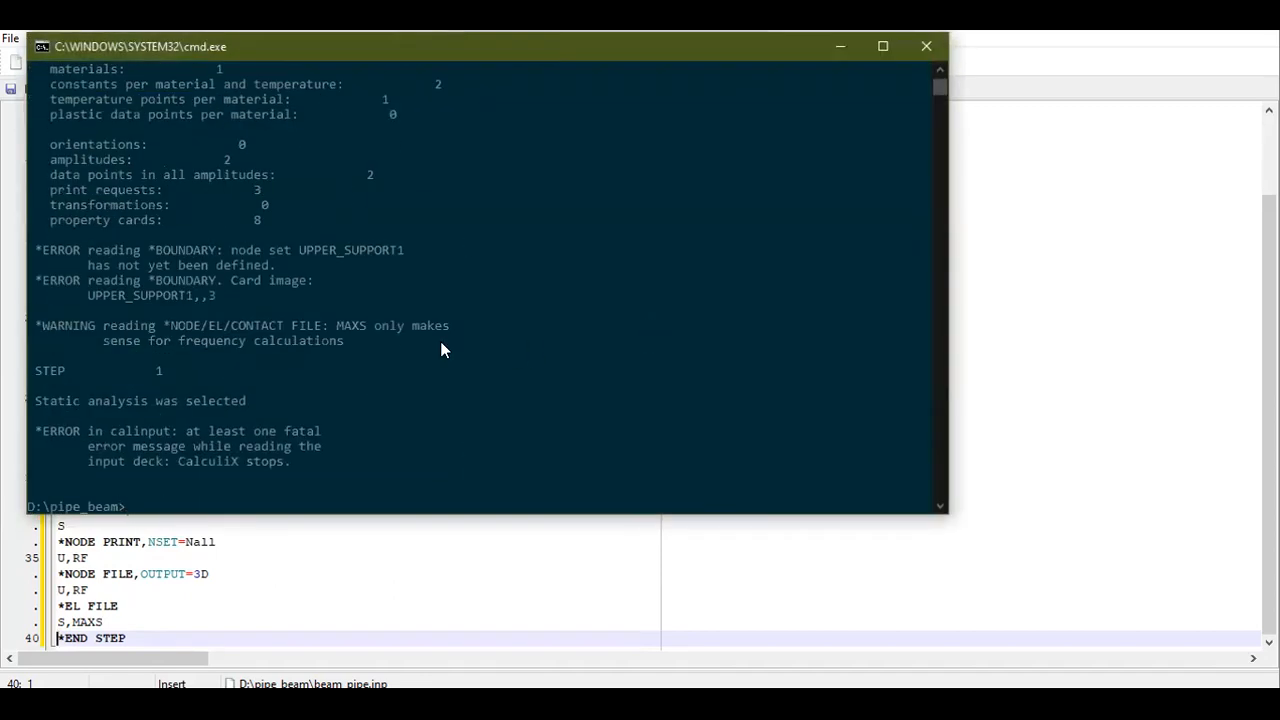
Return to the input file, set the upper support's missing first degree of freedom to 1, and save
{"action": "left_click", "coordinate": [789, 547]}
{"action": "scroll", "coordinate": [461, 436], "scroll_direction": "up", "scroll_amount": 2}
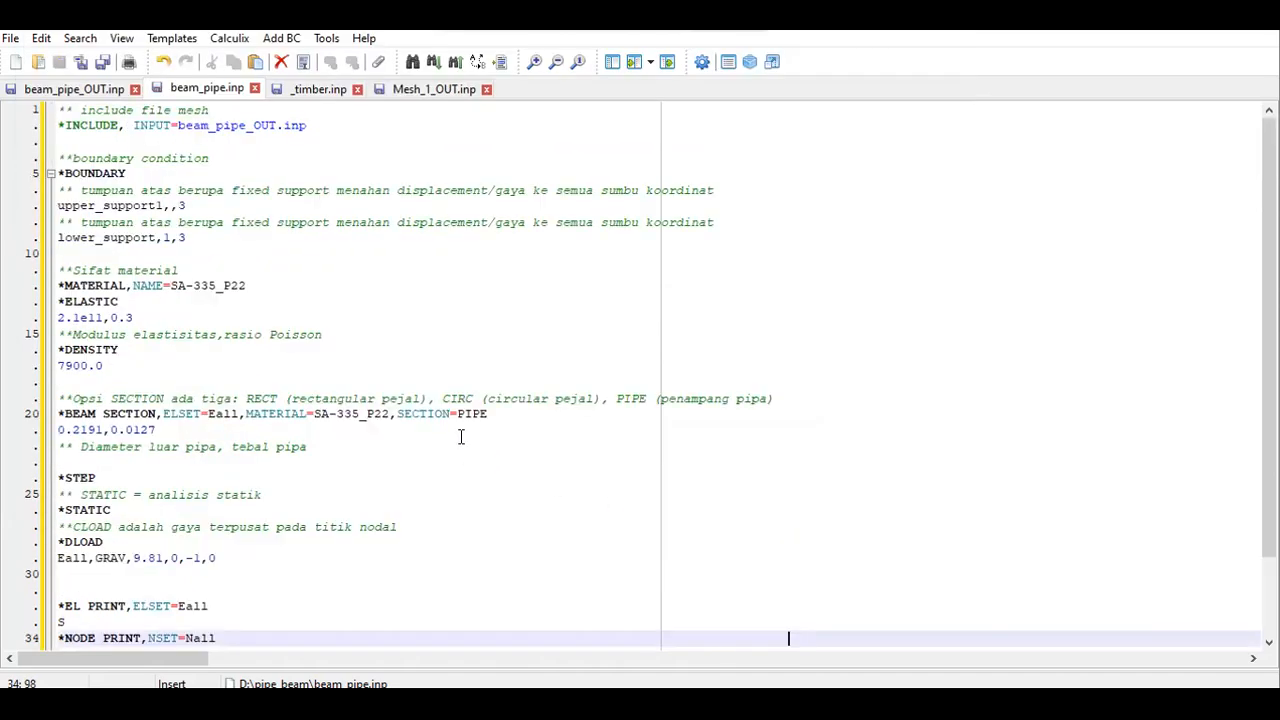
{"action": "left_click", "coordinate": [170, 205]}
{"action": "type", "text": "1"}
{"action": "key", "text": "ctrl+s"}
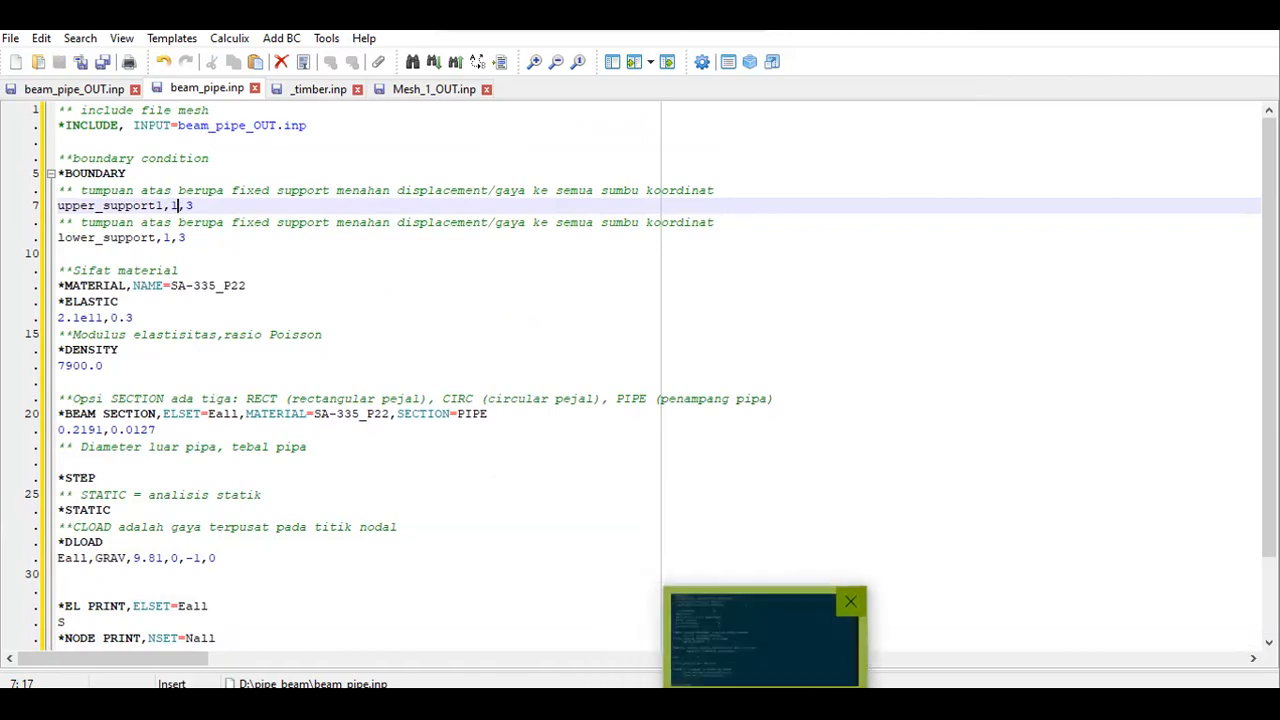
Close the previous solver console and rerun the CCX solver on the corrected input file
{"action": "left_click", "coordinate": [764, 703]}
{"action": "left_click", "coordinate": [927, 47]}
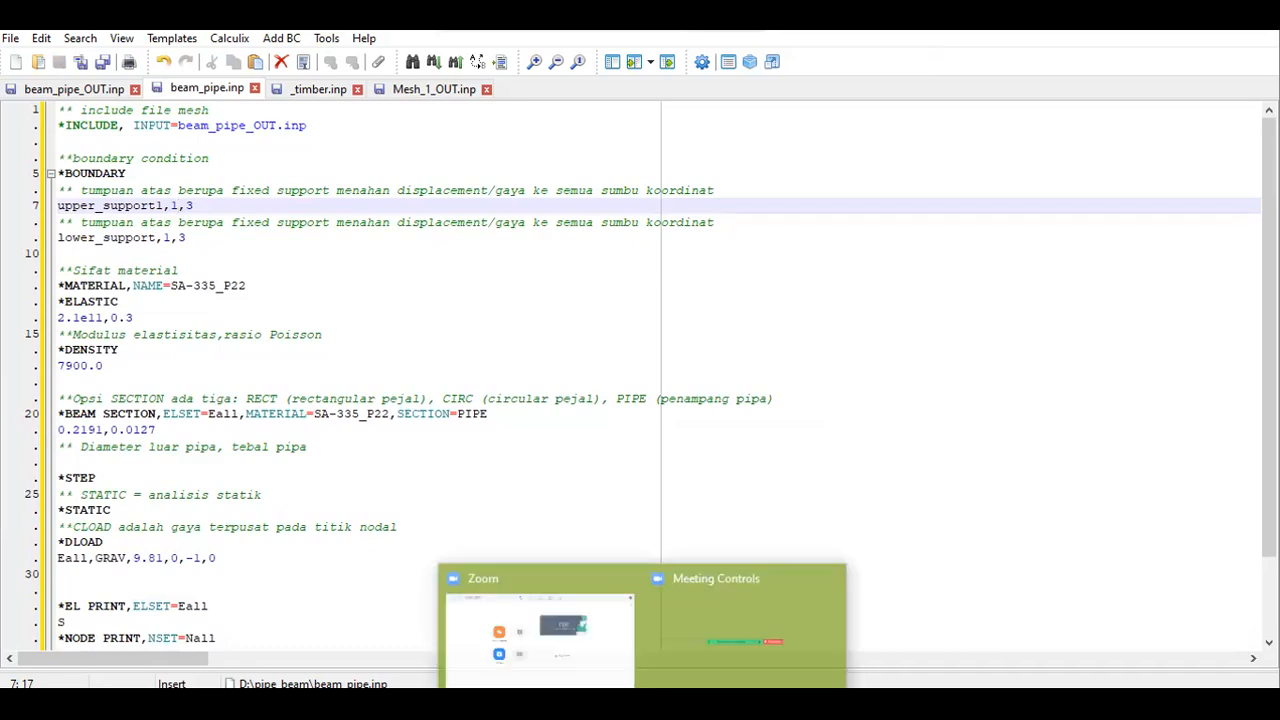
{"action": "left_click", "coordinate": [560, 630]}
{"action": "left_click", "coordinate": [590, 338]}
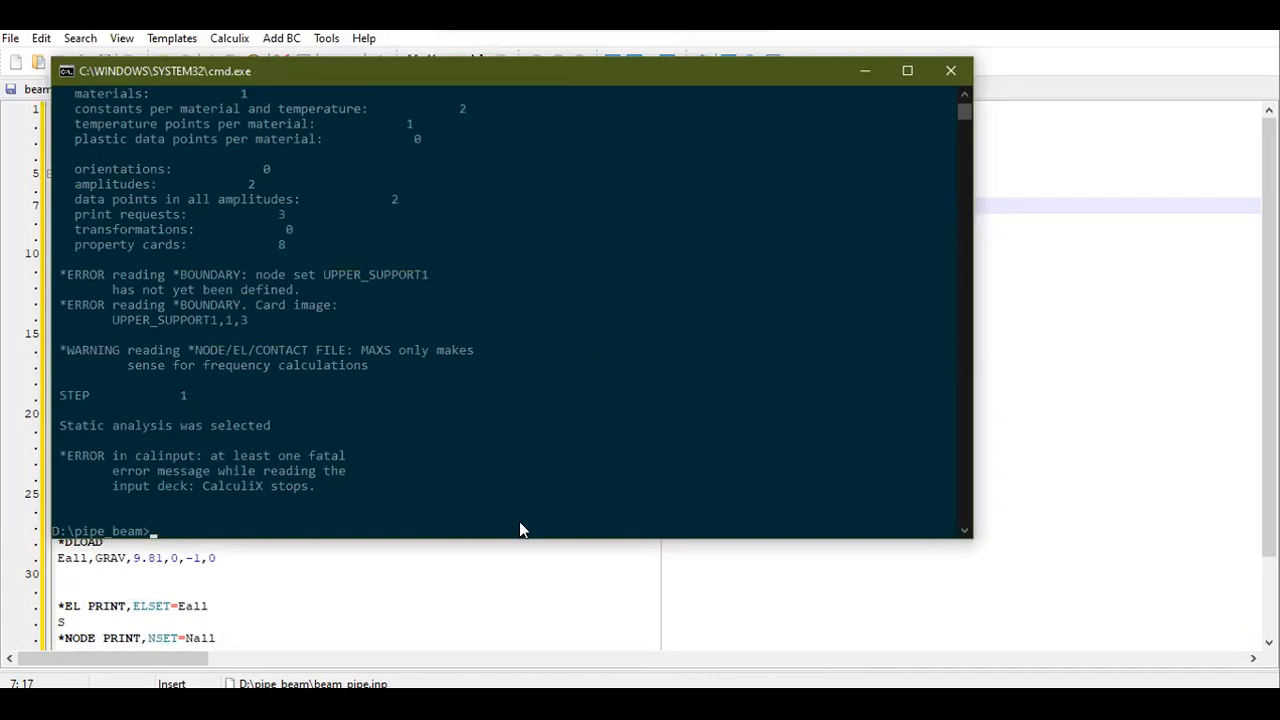
Return to the input file, correct the upper support's node set name to upper_support in the boundary condition, and save
{"action": "left_click", "coordinate": [518, 573]}
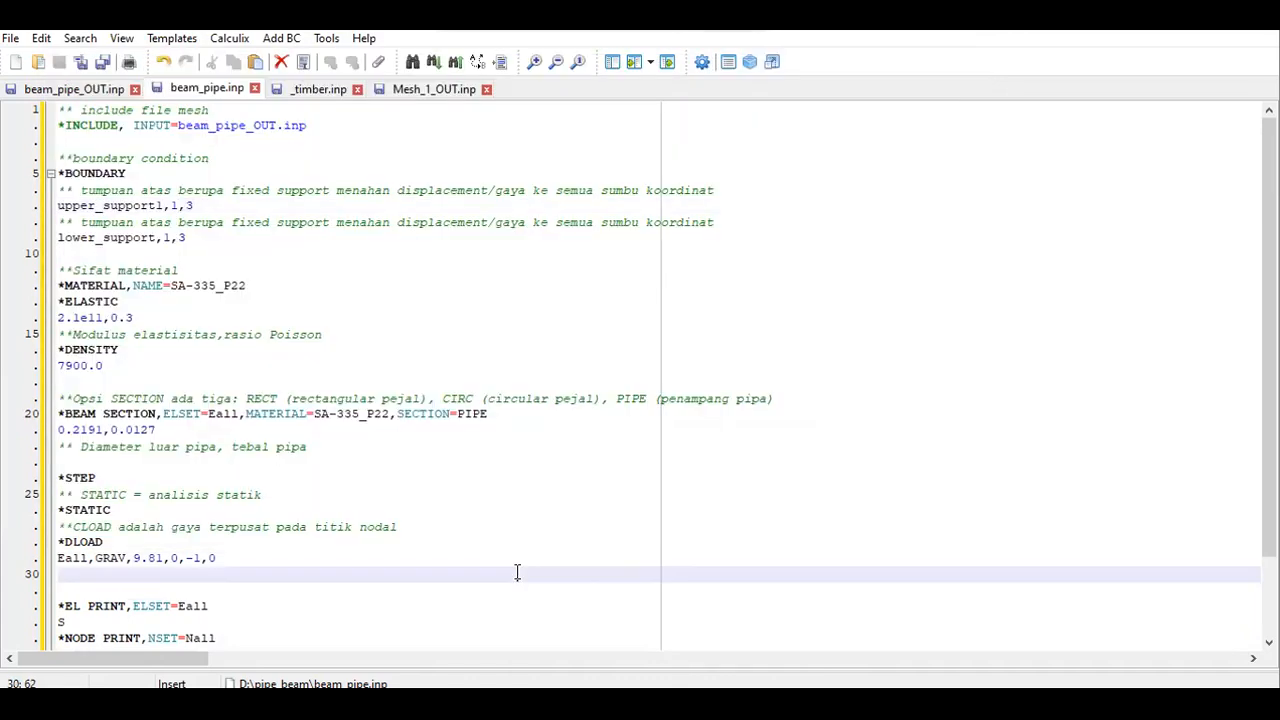
{"action": "left_click", "coordinate": [170, 205]}
{"action": "key", "text": "BackSpace"}
{"action": "key", "text": "ctrl+s"}
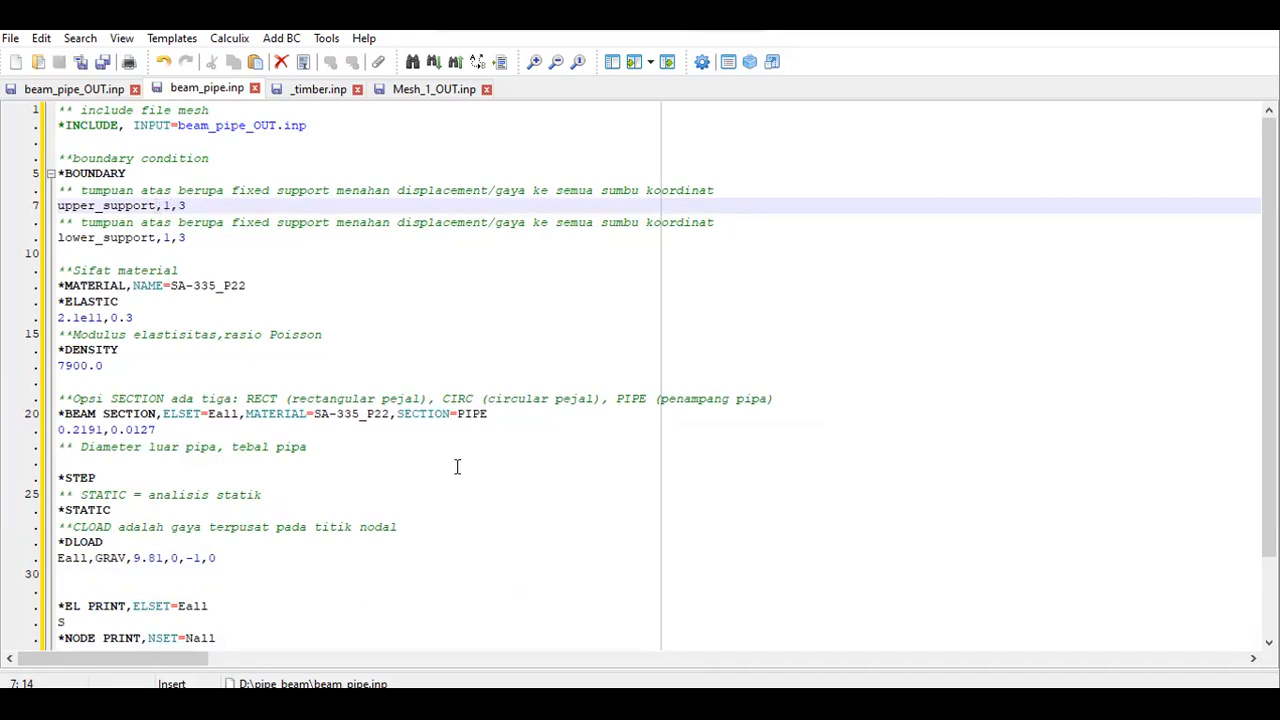
Close the old solver console, rerun the CCX solver on the corrected beam_pipe.inp, and close the finished run's console
{"action": "key", "text": "alt+Tab"}
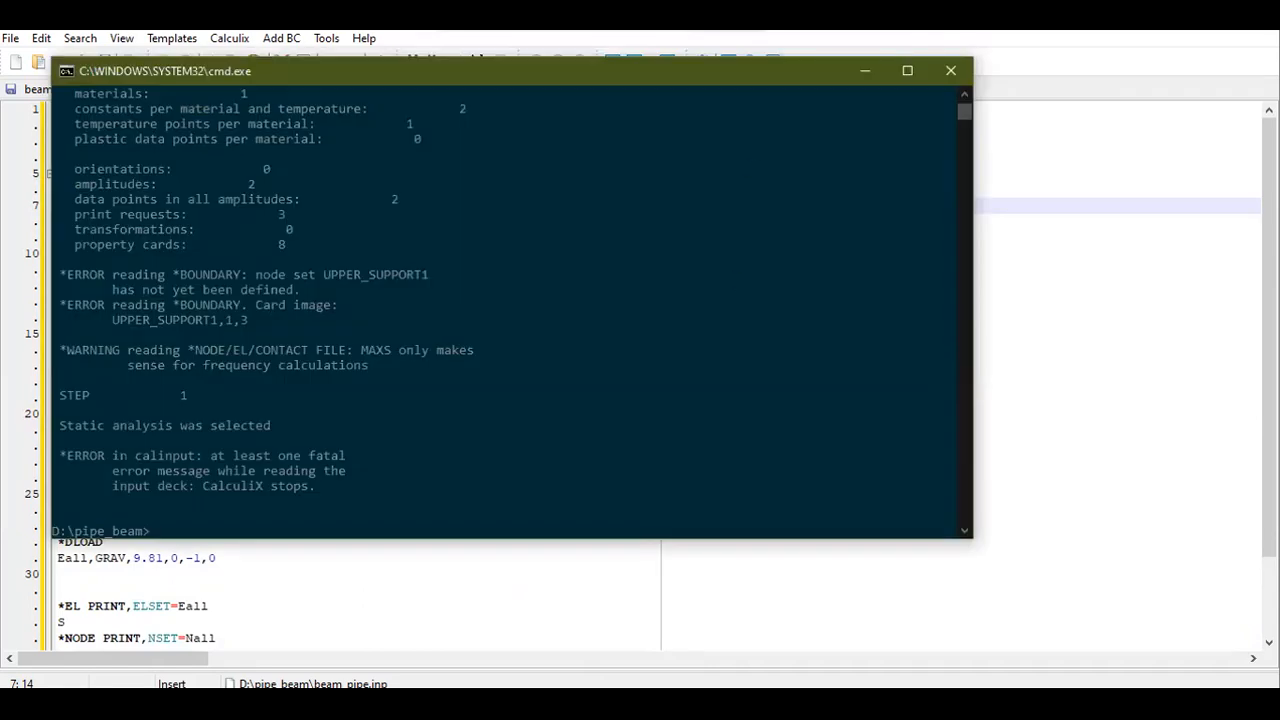
{"action": "left_click", "coordinate": [965, 73]}
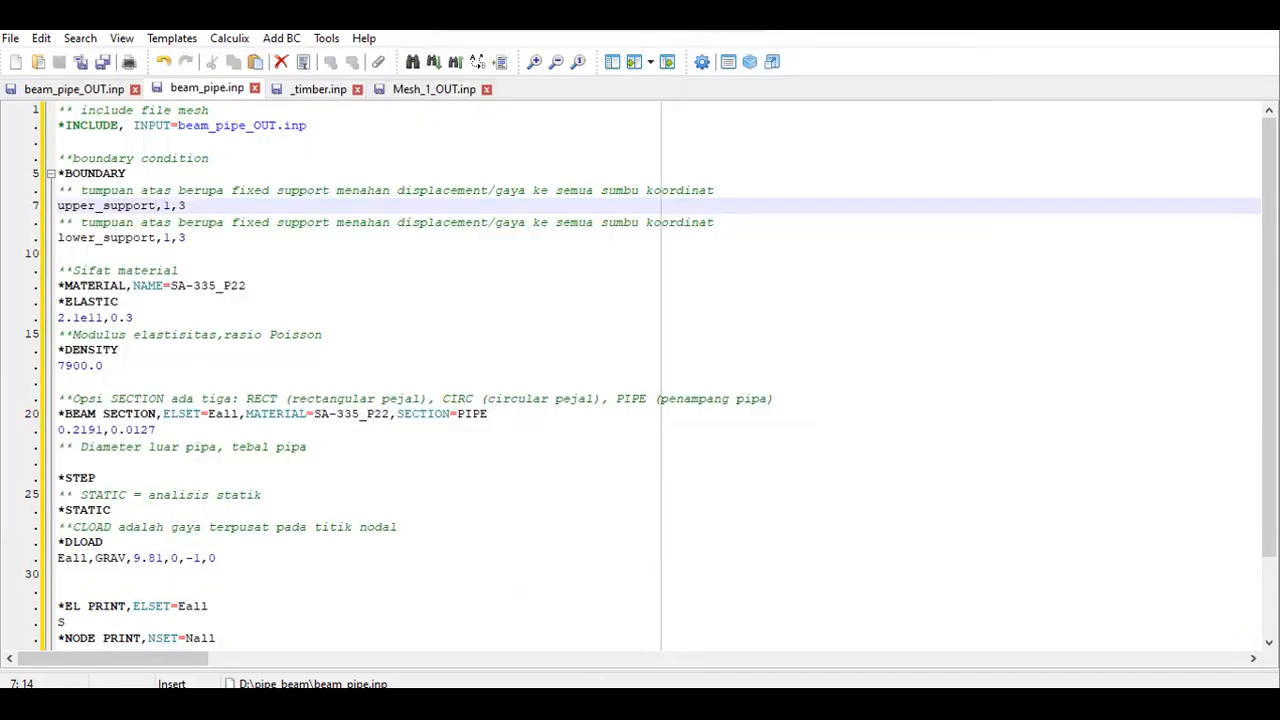
{"action": "key", "text": "alt+Tab"}
{"action": "left_click", "coordinate": [581, 328]}
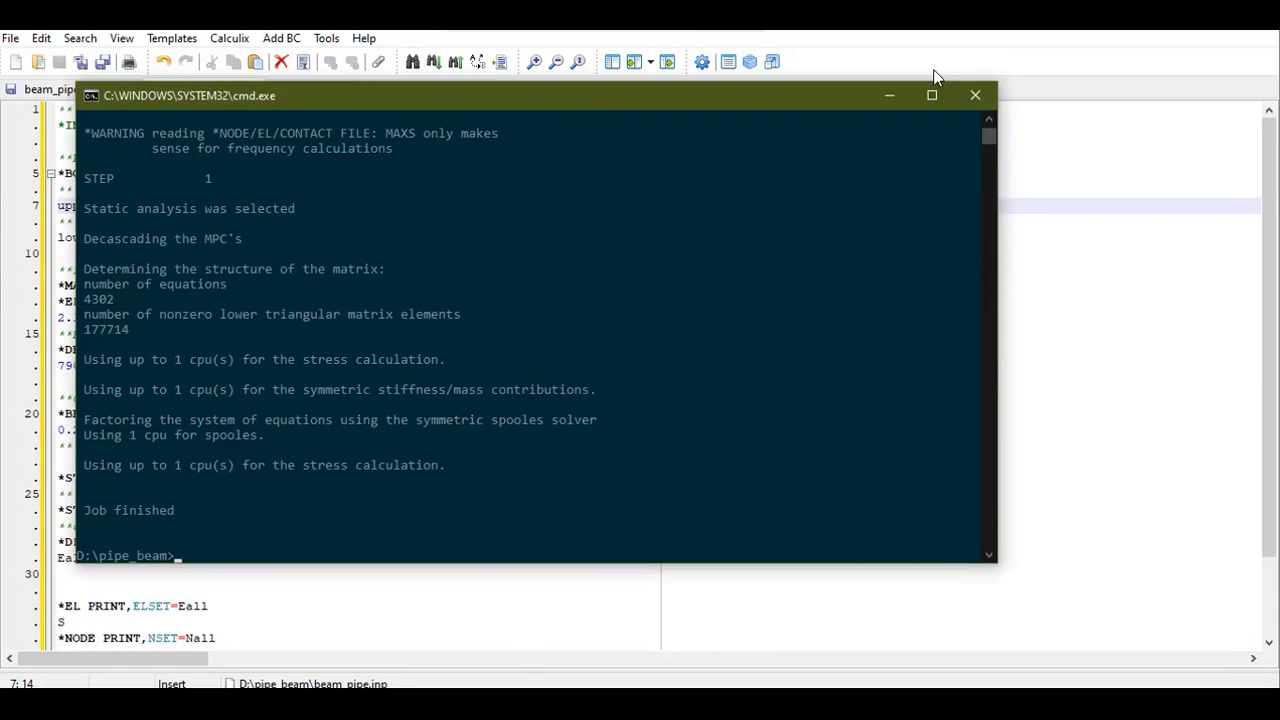
{"action": "left_click", "coordinate": [978, 94]}
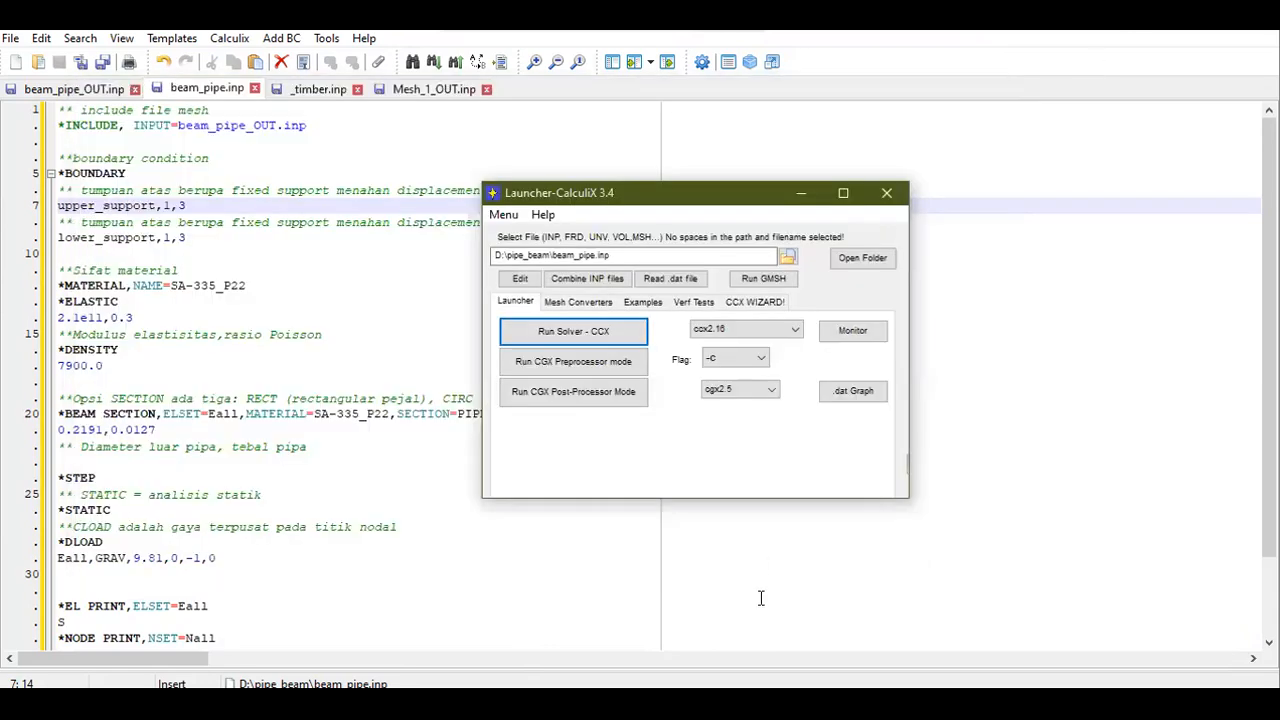
Load the solver results in VTKpost, convert them with nodes renamed sequentially, and save them as D:\pipe_beam\beam_pipe in VTK format
{"action": "left_click", "coordinate": [519, 217]}
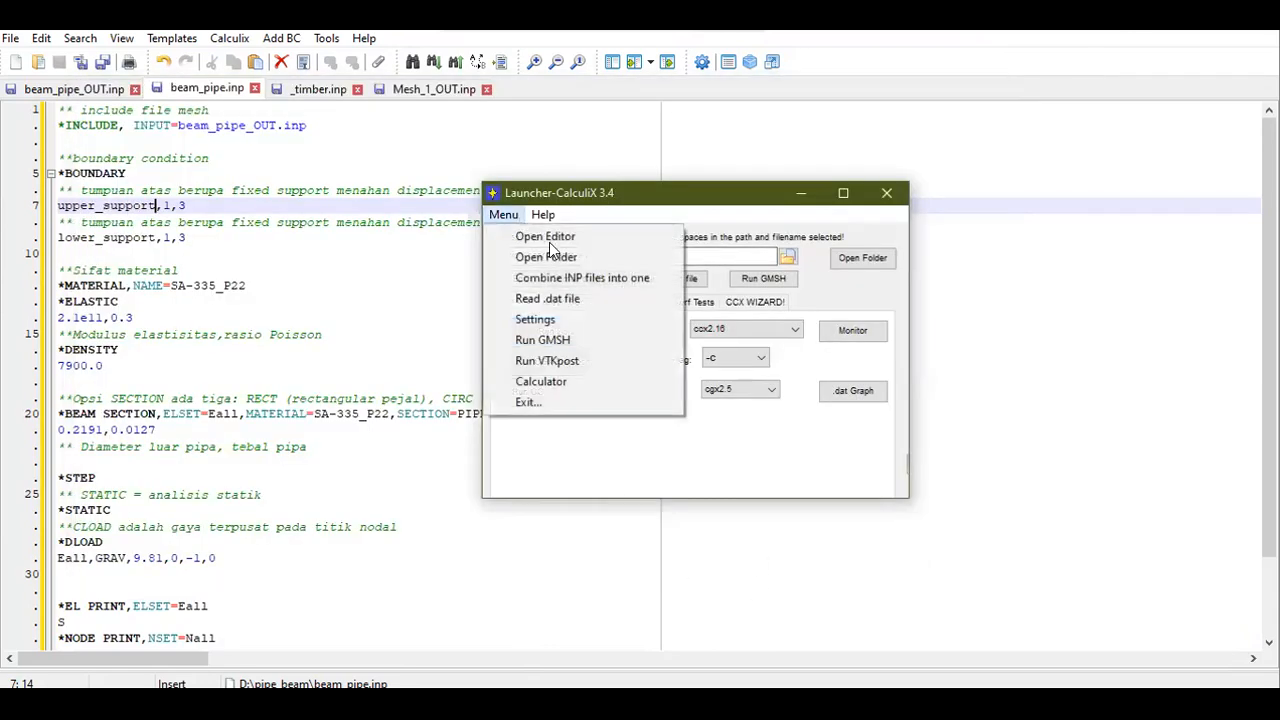
{"action": "left_click", "coordinate": [547, 362]}
{"action": "left_click", "coordinate": [976, 317]}
{"action": "double_click", "coordinate": [870, 342]}
{"action": "left_click", "coordinate": [1076, 319]}
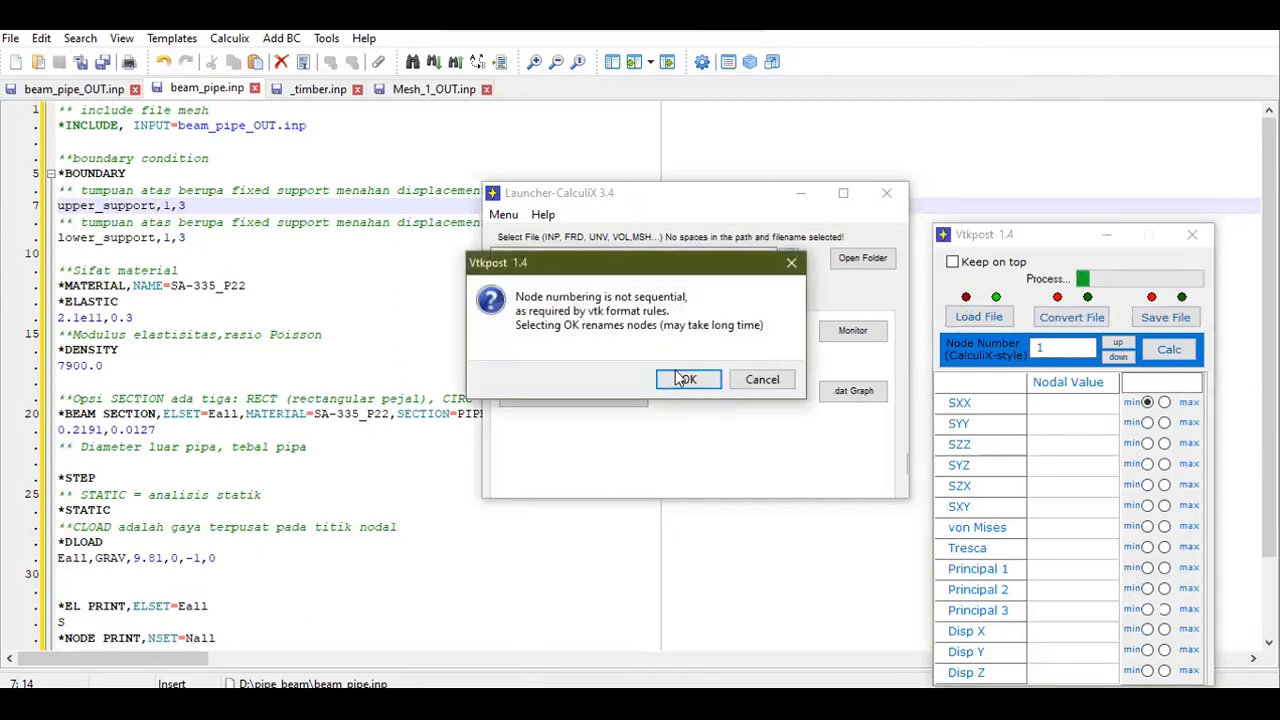
{"action": "left_click", "coordinate": [682, 379]}
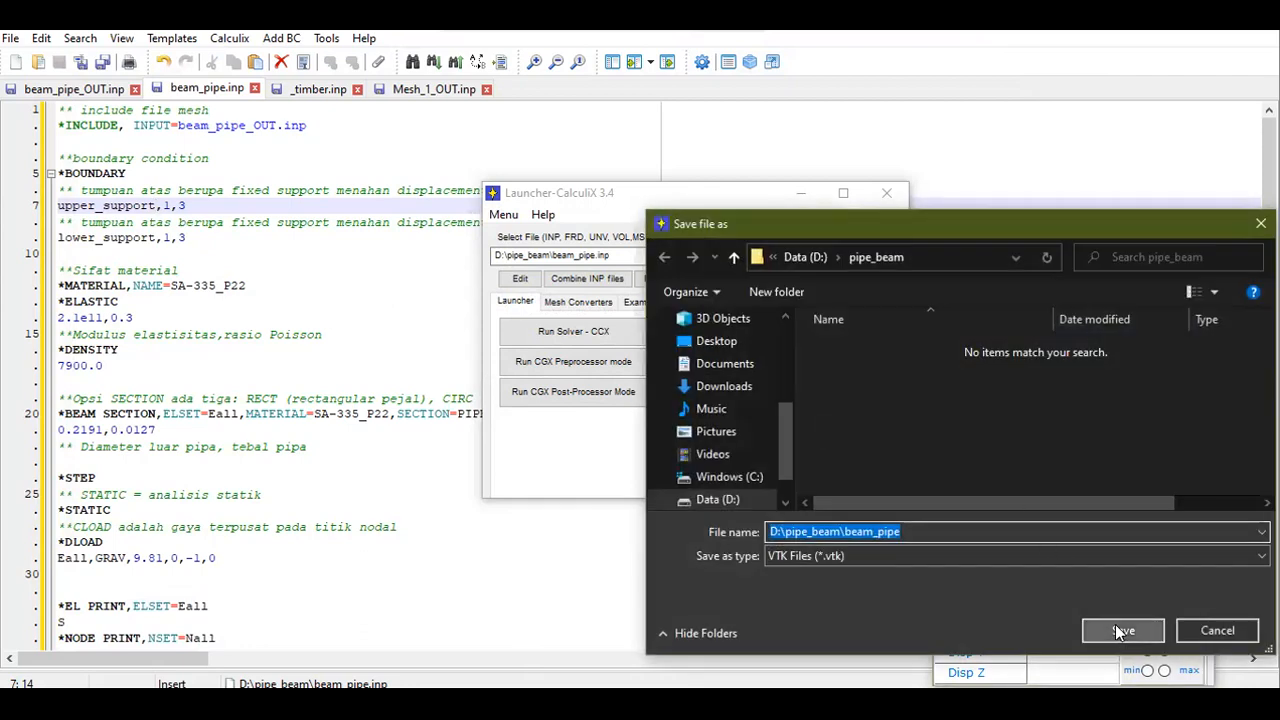
{"action": "left_click", "coordinate": [1120, 631]}
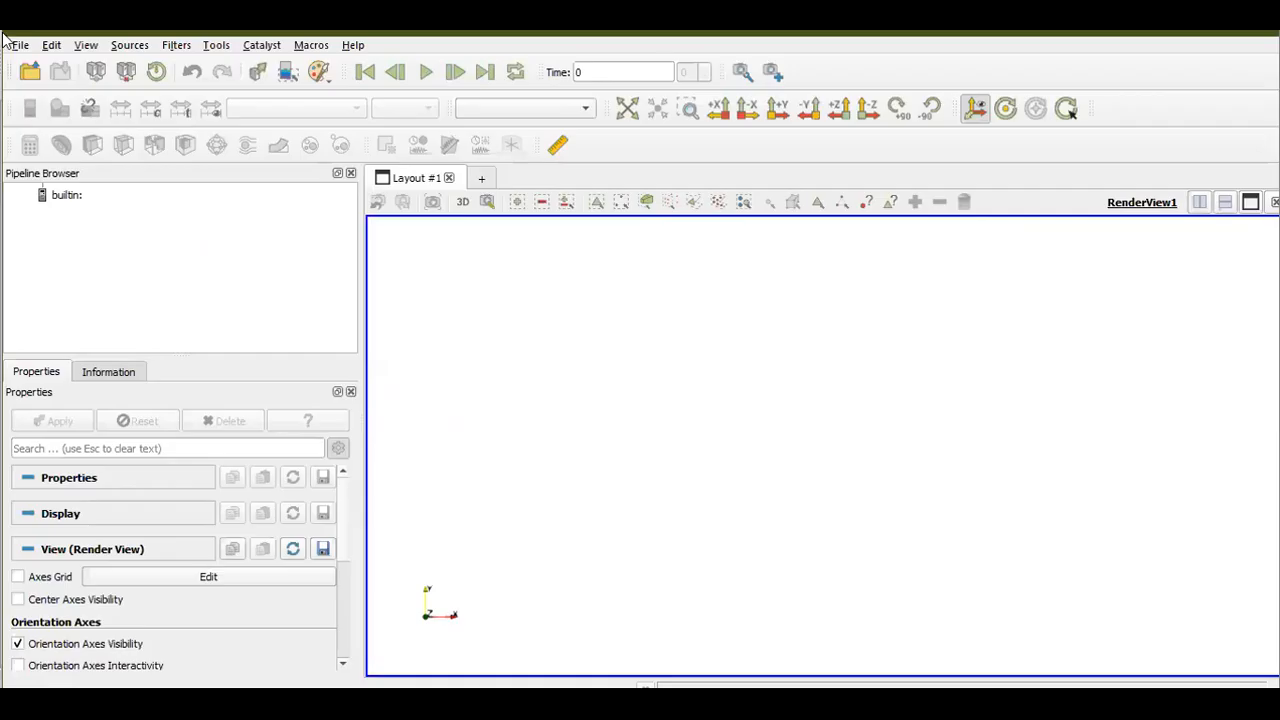
Switch to ParaView and open beam_pipe.vtk from the pipe_beam folder
{"action": "left_click", "coordinate": [30, 72]}
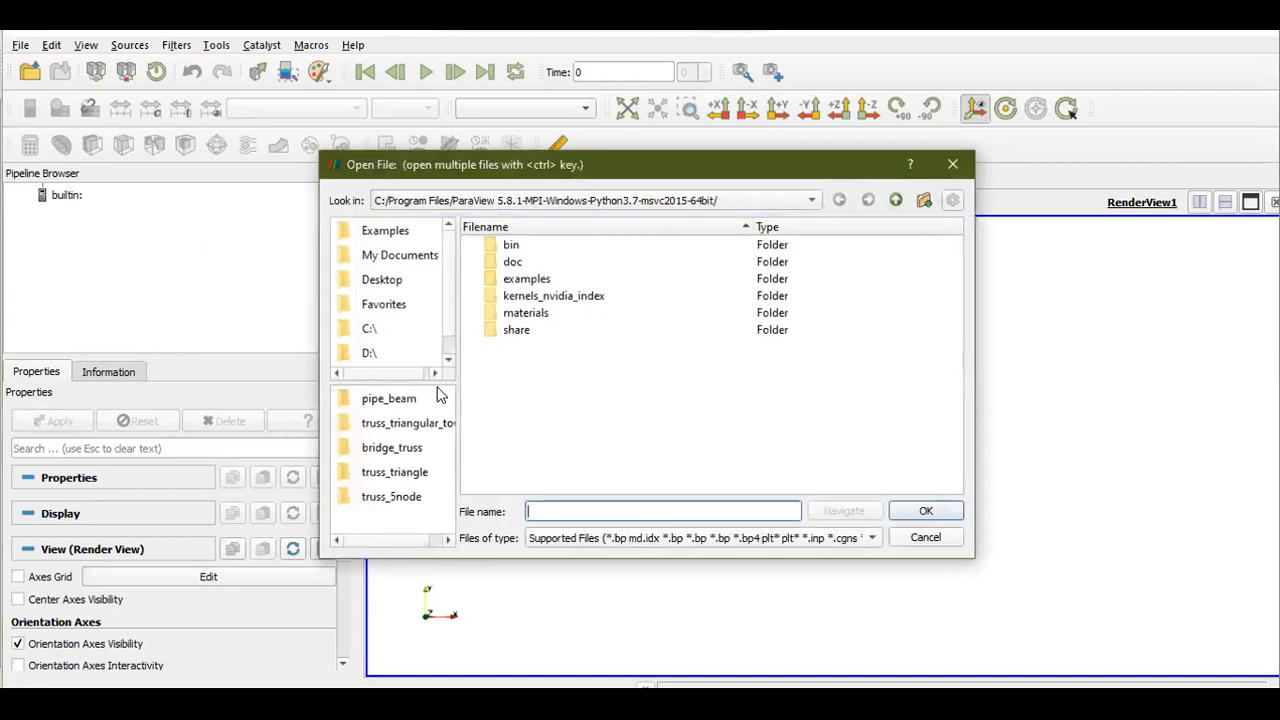
{"action": "left_click", "coordinate": [368, 399]}
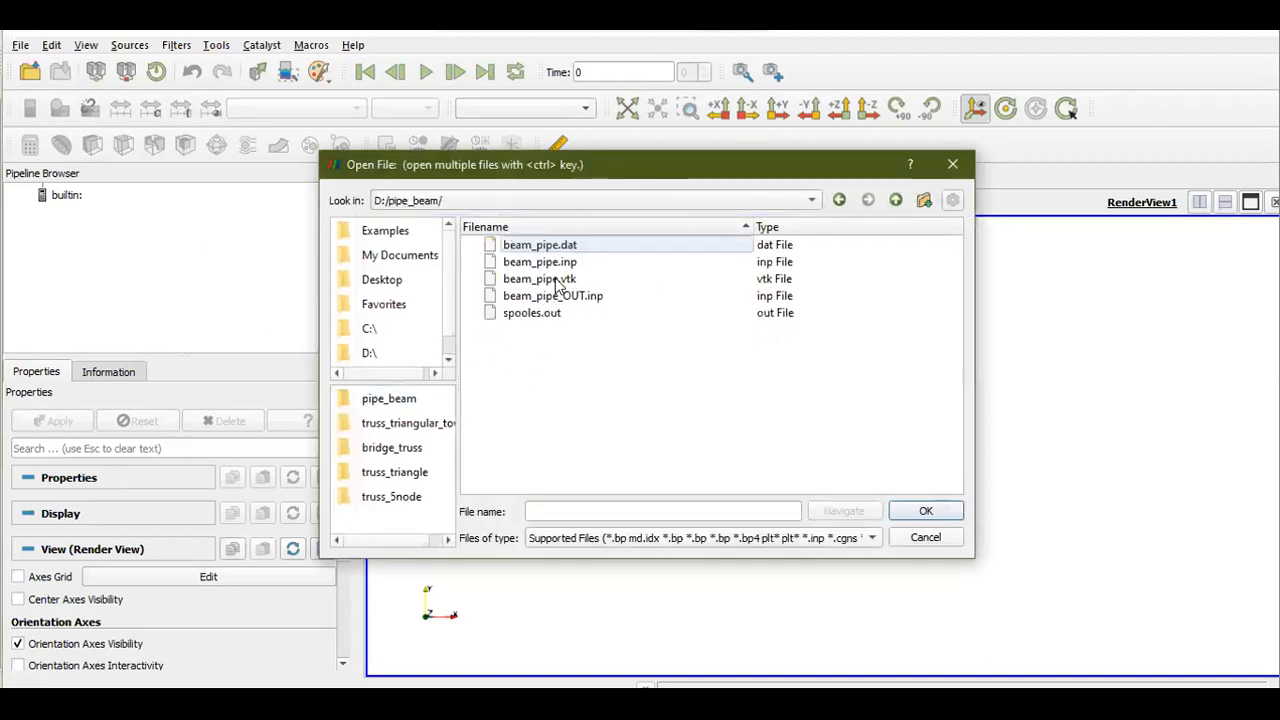
{"action": "double_click", "coordinate": [561, 280]}
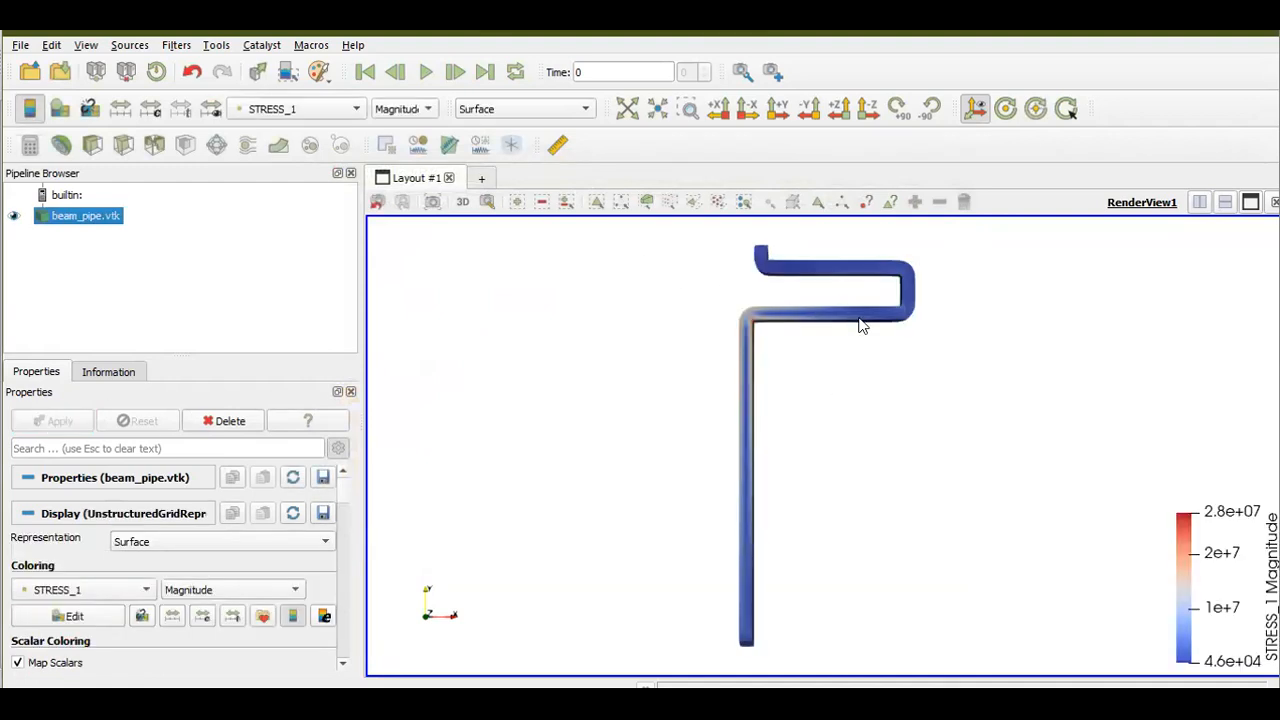
Colour the piping model by Principal-Stress magnitude
{"action": "left_click_drag", "start_coordinate": [591, 343], "coordinate": [900, 328]}
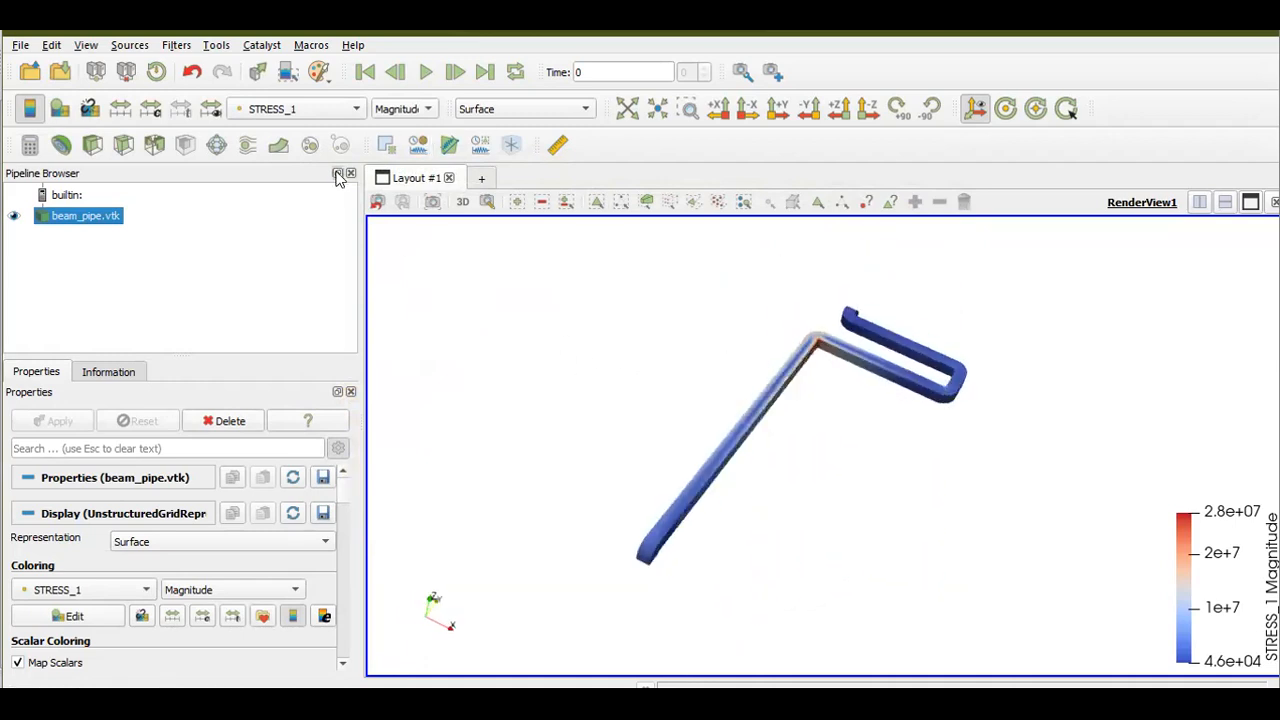
{"action": "left_click", "coordinate": [341, 112]}
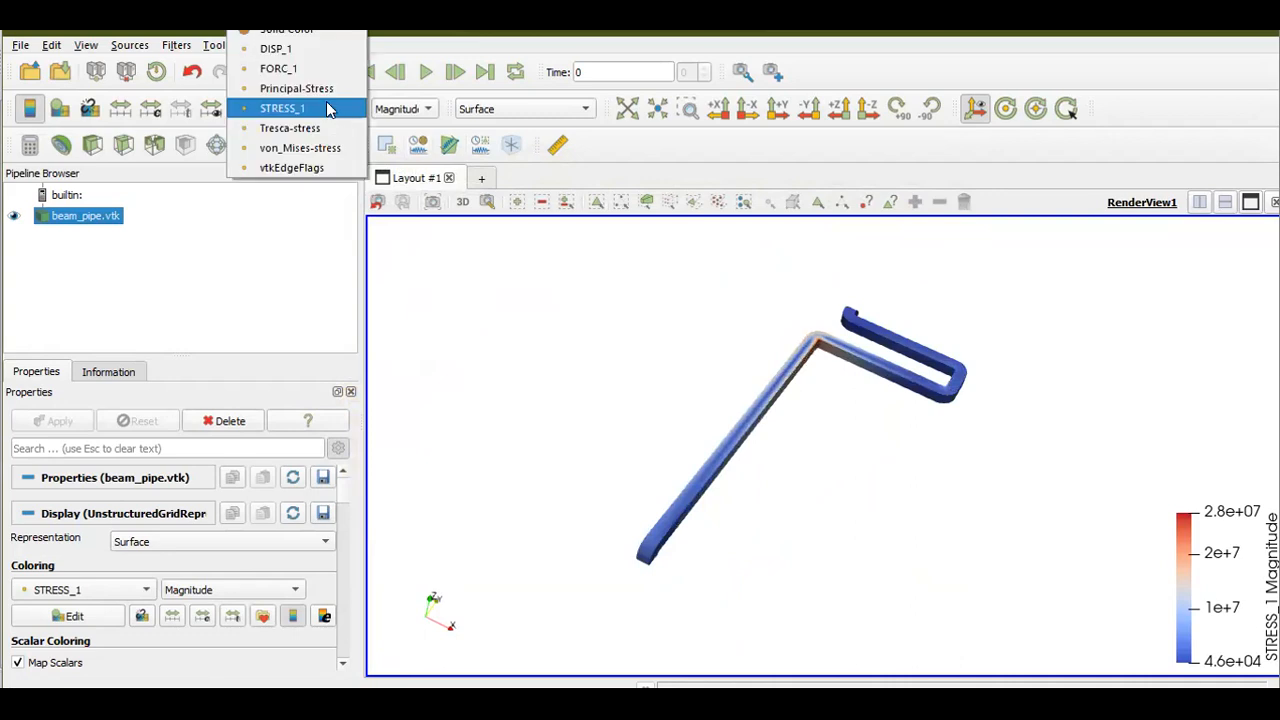
{"action": "left_click", "coordinate": [328, 88]}
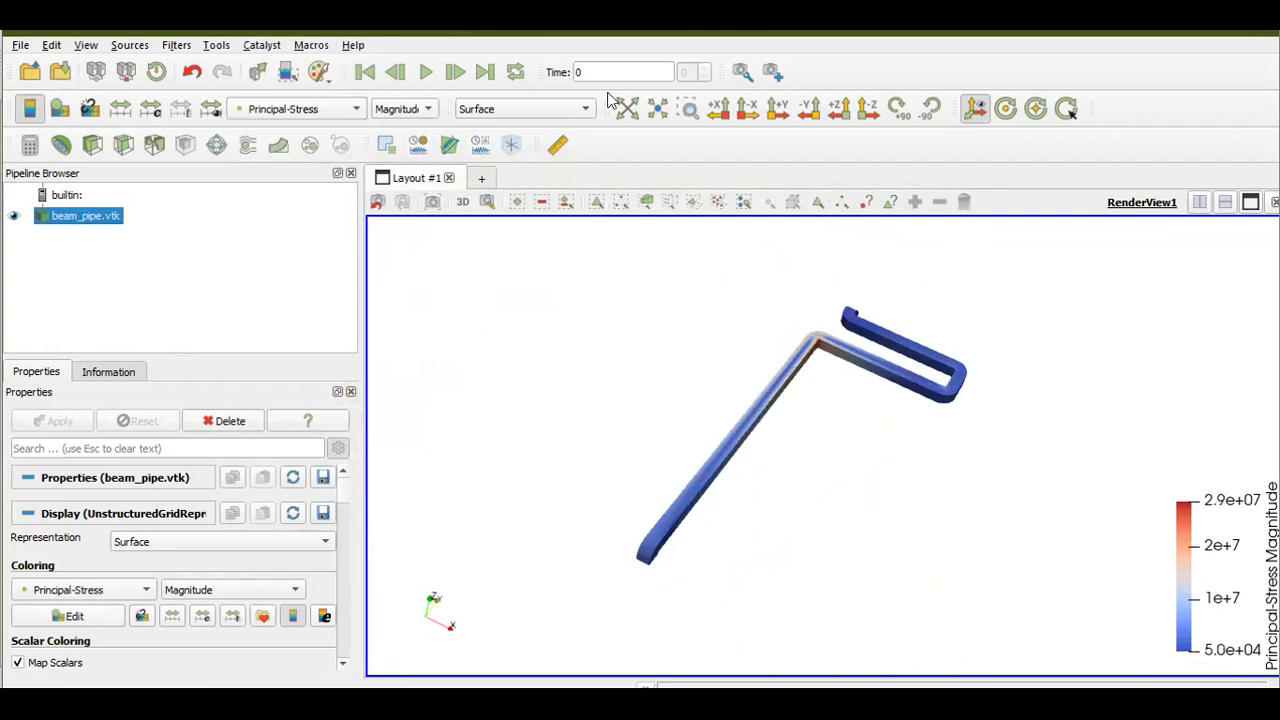
{"action": "left_click", "coordinate": [809, 110]}
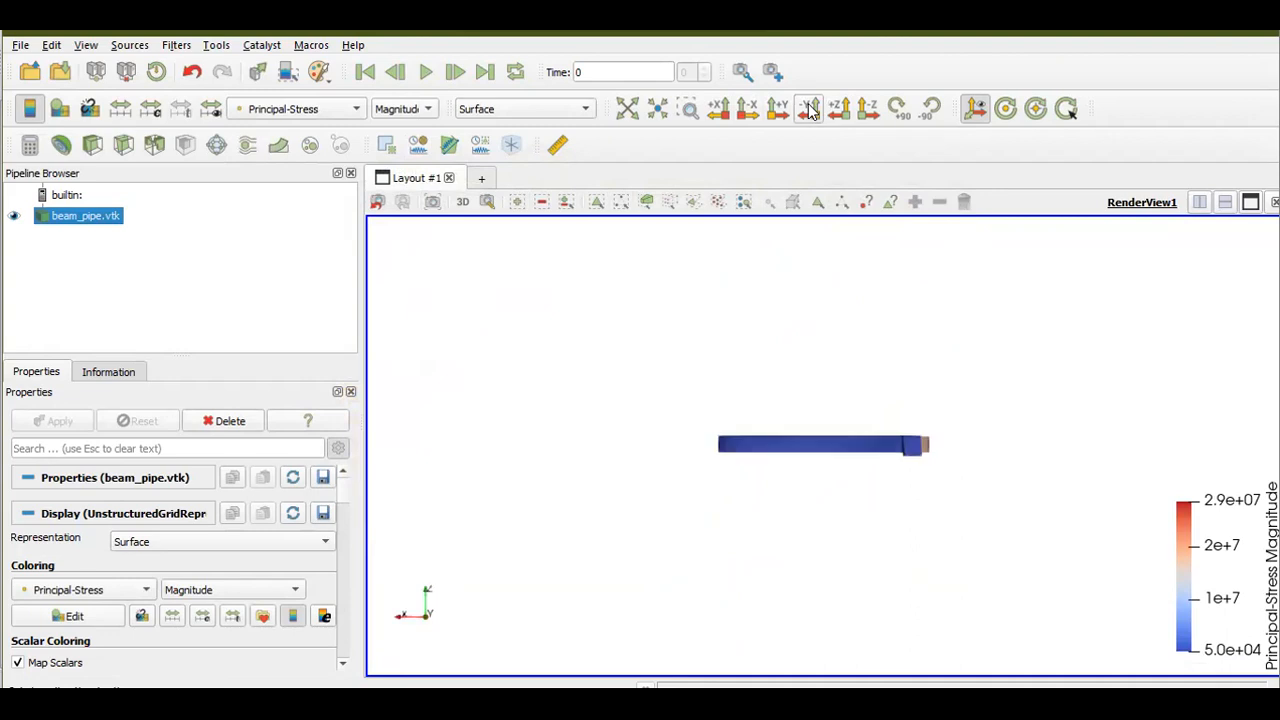
{"action": "left_click", "coordinate": [843, 110]}
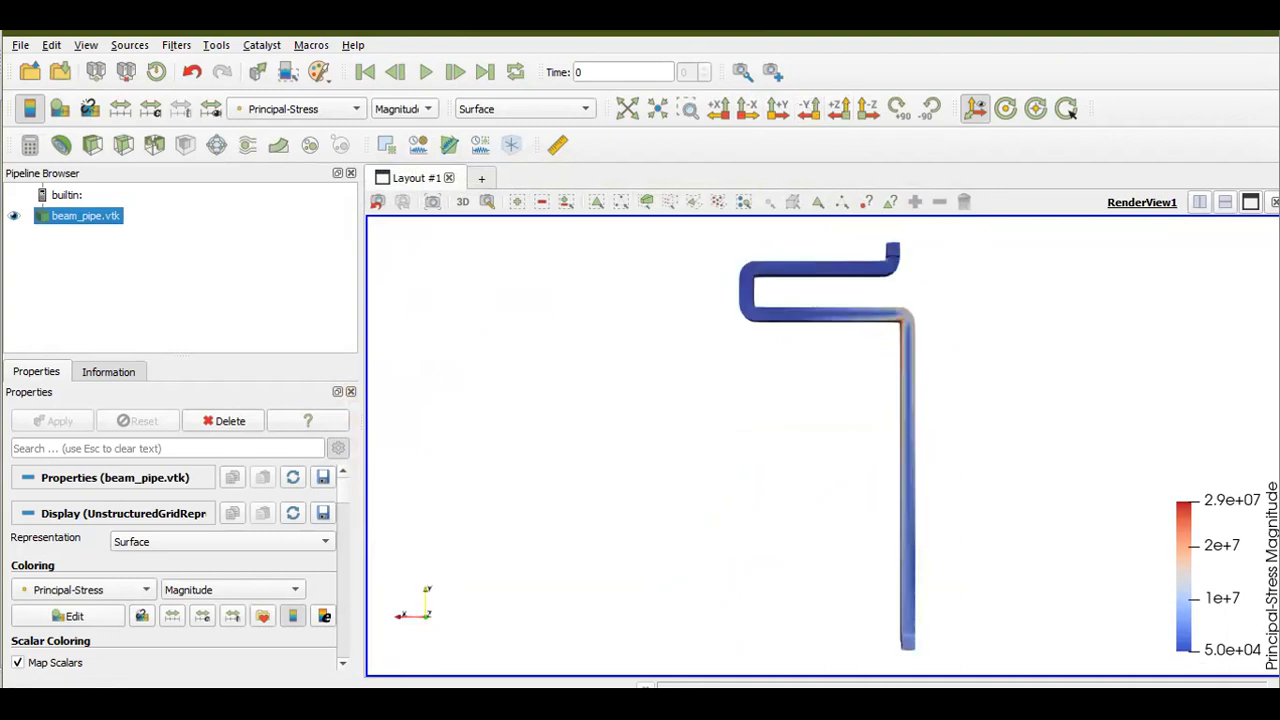
Apply the rainbow preset to the Principal-Stress colour map and close the Color Map Editor
{"action": "left_click", "coordinate": [59, 109]}
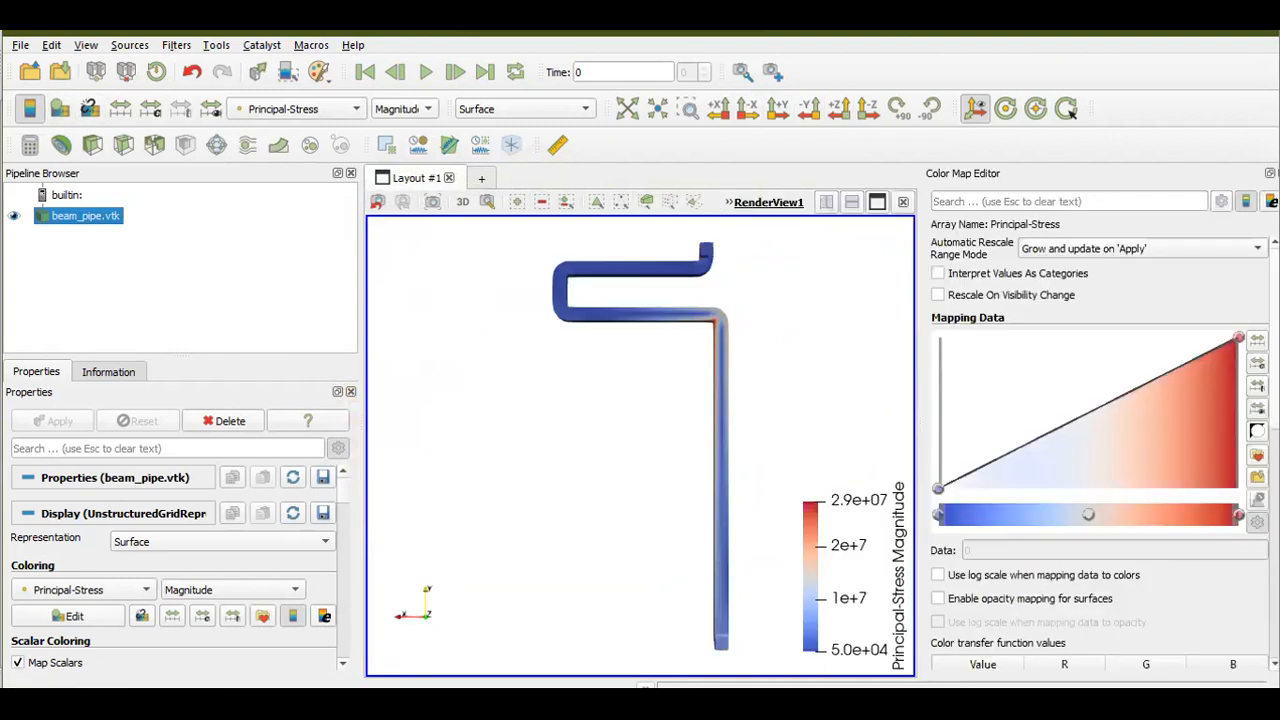
{"action": "left_click", "coordinate": [1257, 455]}
{"action": "double_click", "coordinate": [414, 517]}
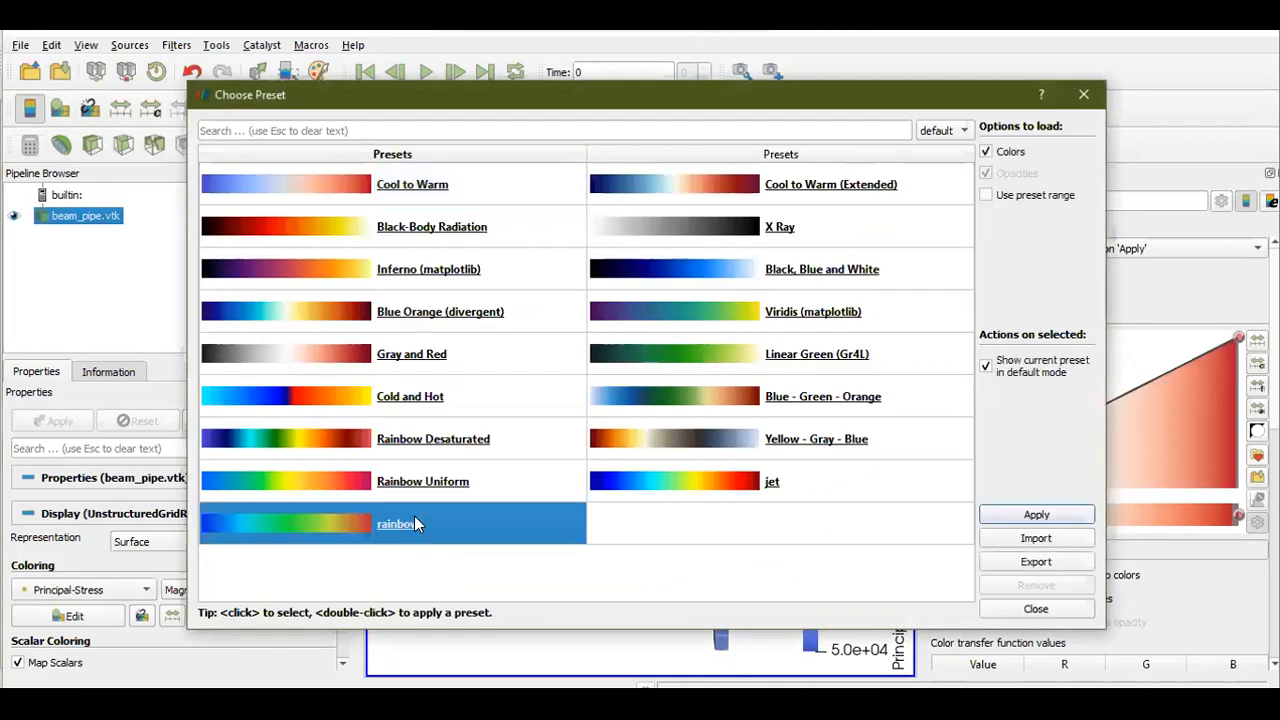
{"action": "left_click", "coordinate": [1042, 606]}
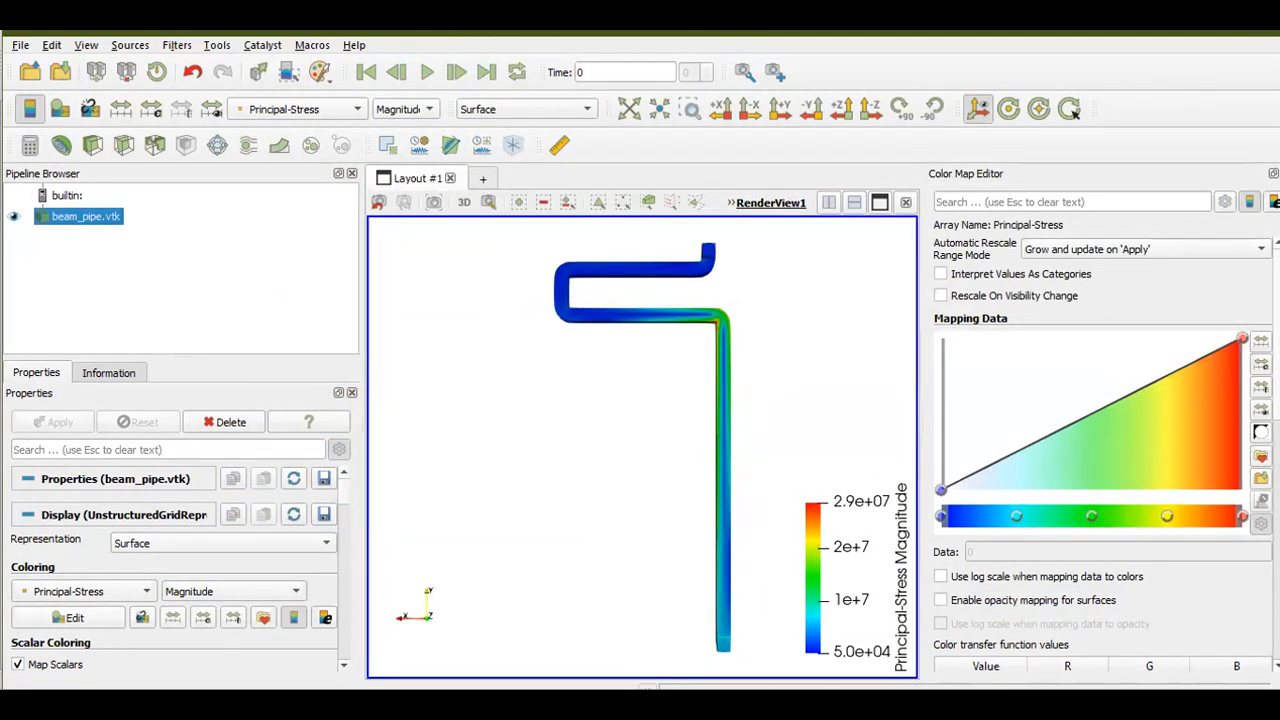
{"action": "left_click", "coordinate": [1279, 173]}
{"action": "scroll", "coordinate": [821, 295], "scroll_direction": "up", "scroll_amount": 5}
{"action": "scroll", "coordinate": [853, 304], "scroll_direction": "down", "scroll_amount": 5}
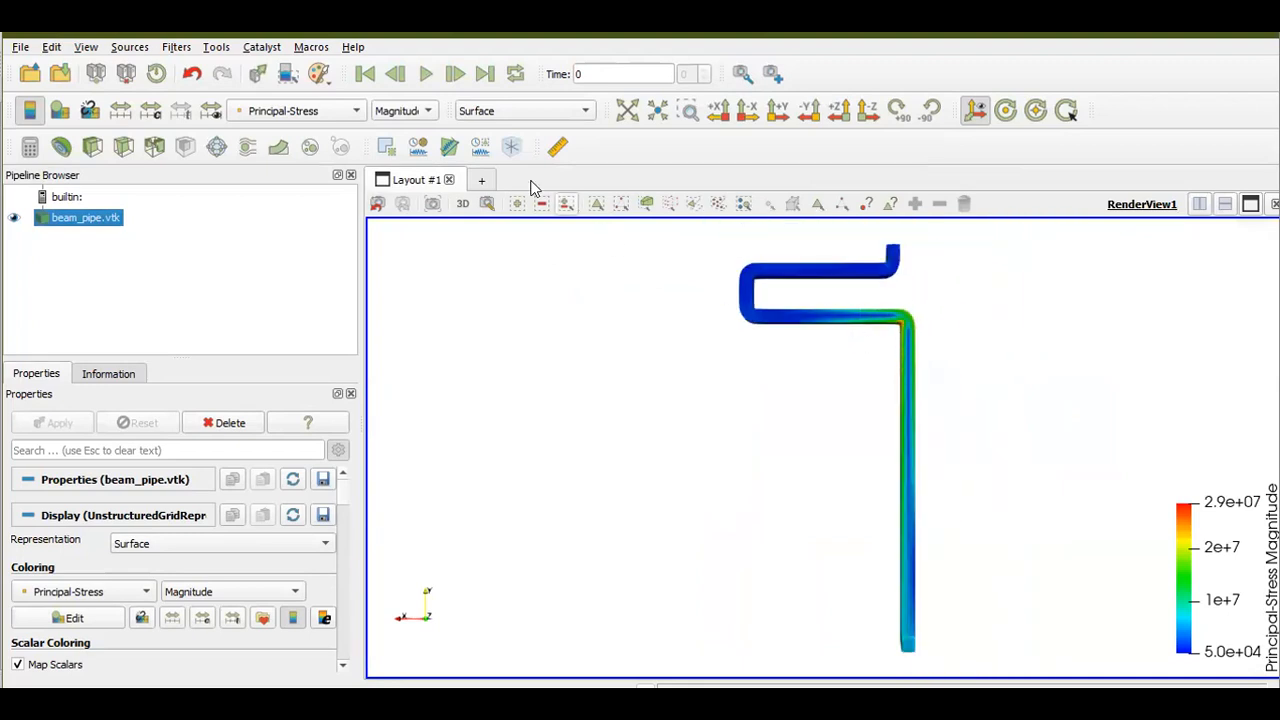
Colour the piping model by DISP_1, apply the rainbow colour preset, and close the Color Map Editor
{"action": "left_click", "coordinate": [340, 112]}
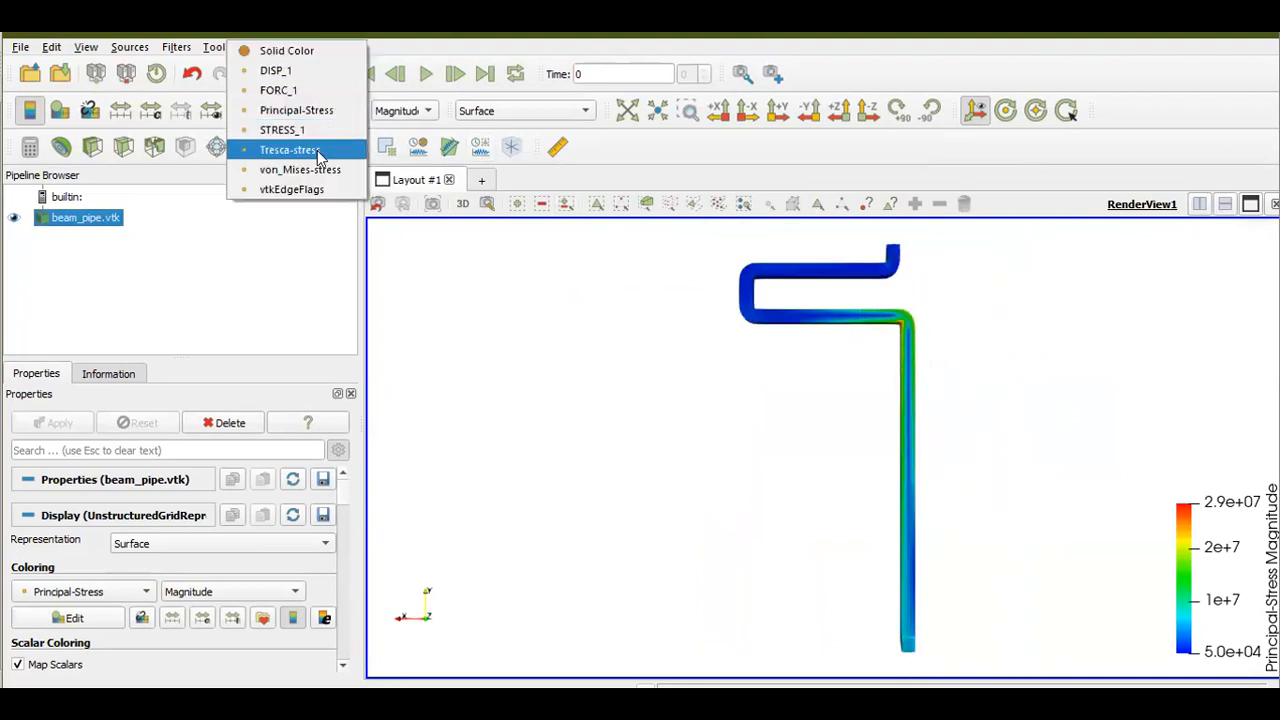
{"action": "left_click", "coordinate": [309, 72]}
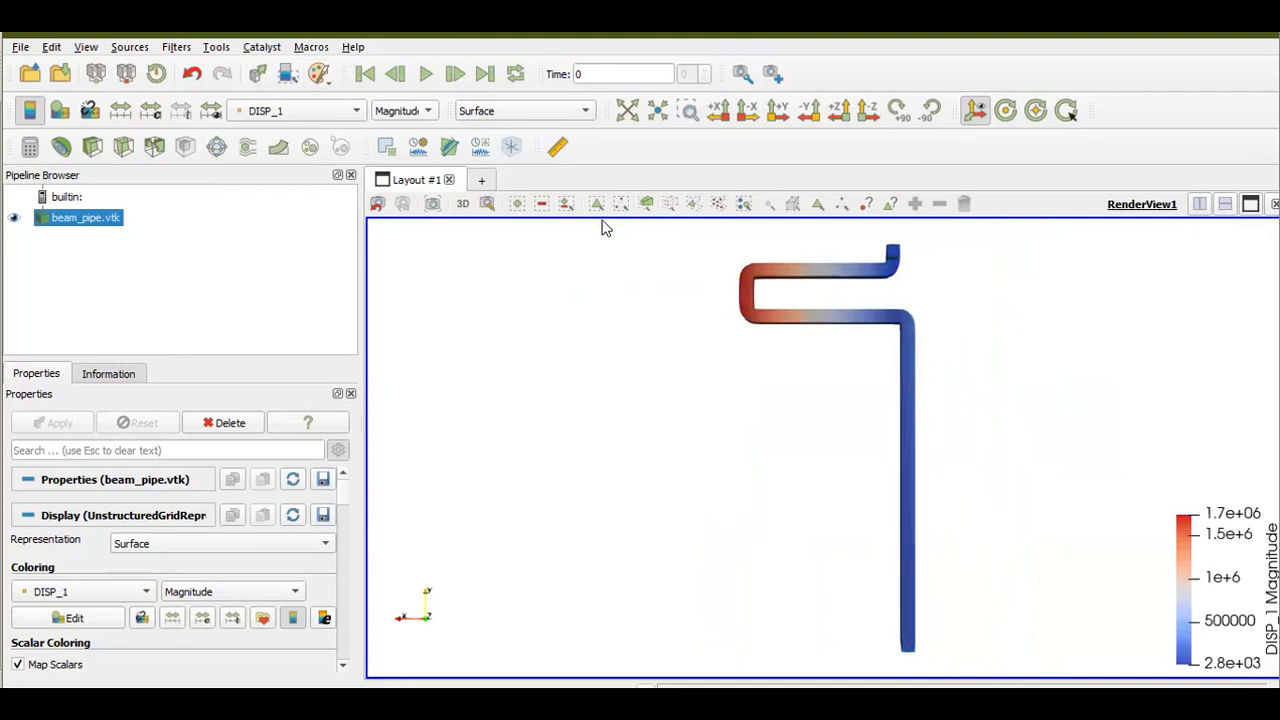
{"action": "left_click", "coordinate": [1256, 456]}
{"action": "double_click", "coordinate": [417, 539]}
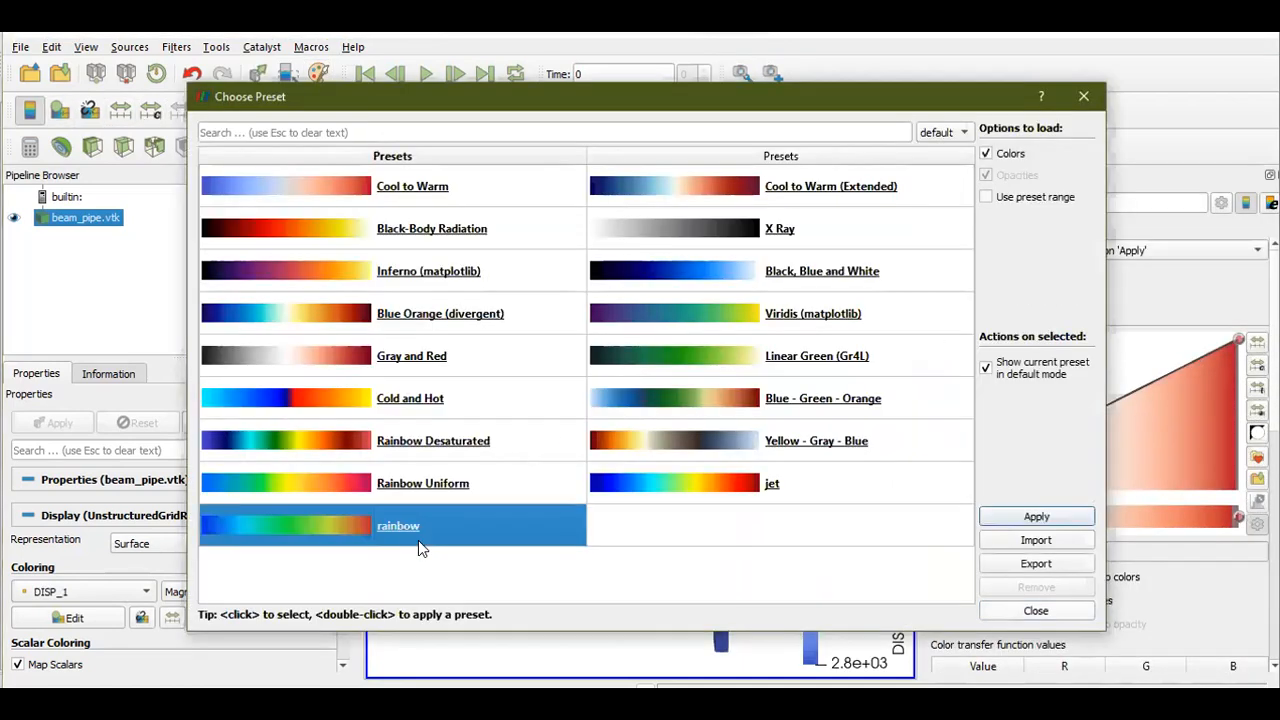
{"action": "left_click", "coordinate": [1047, 609]}
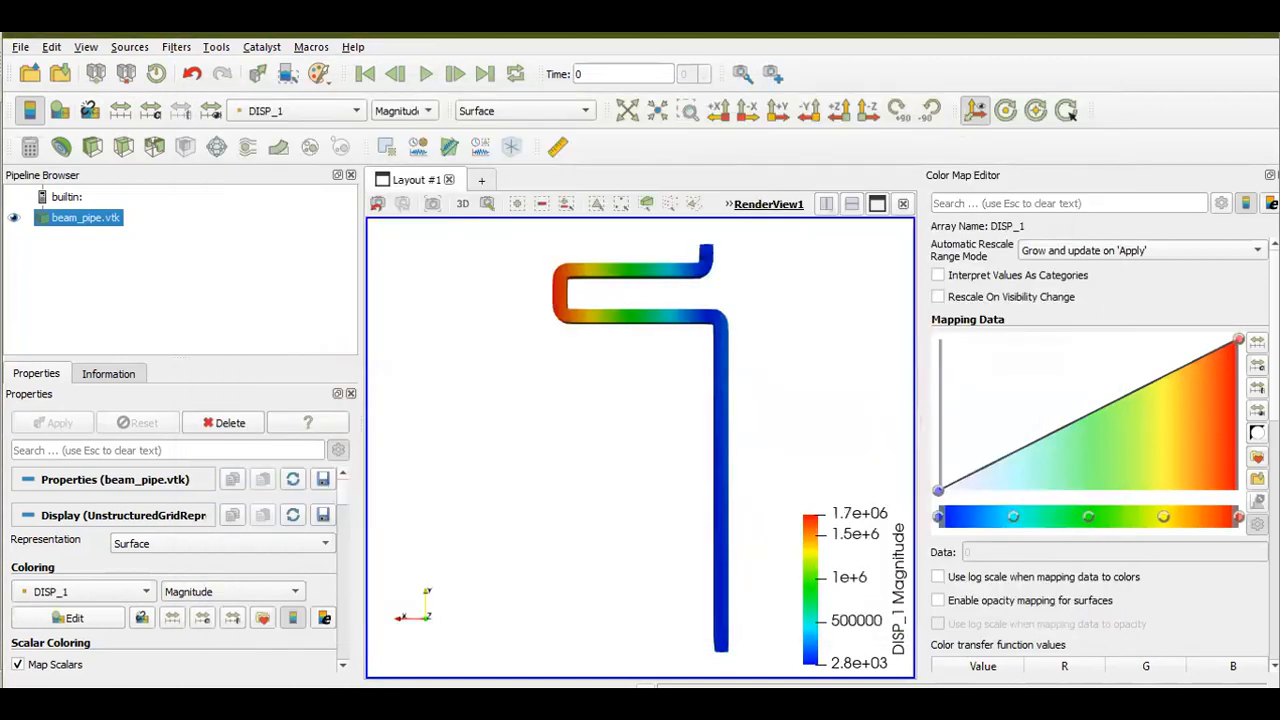
{"action": "left_click", "coordinate": [1270, 175]}
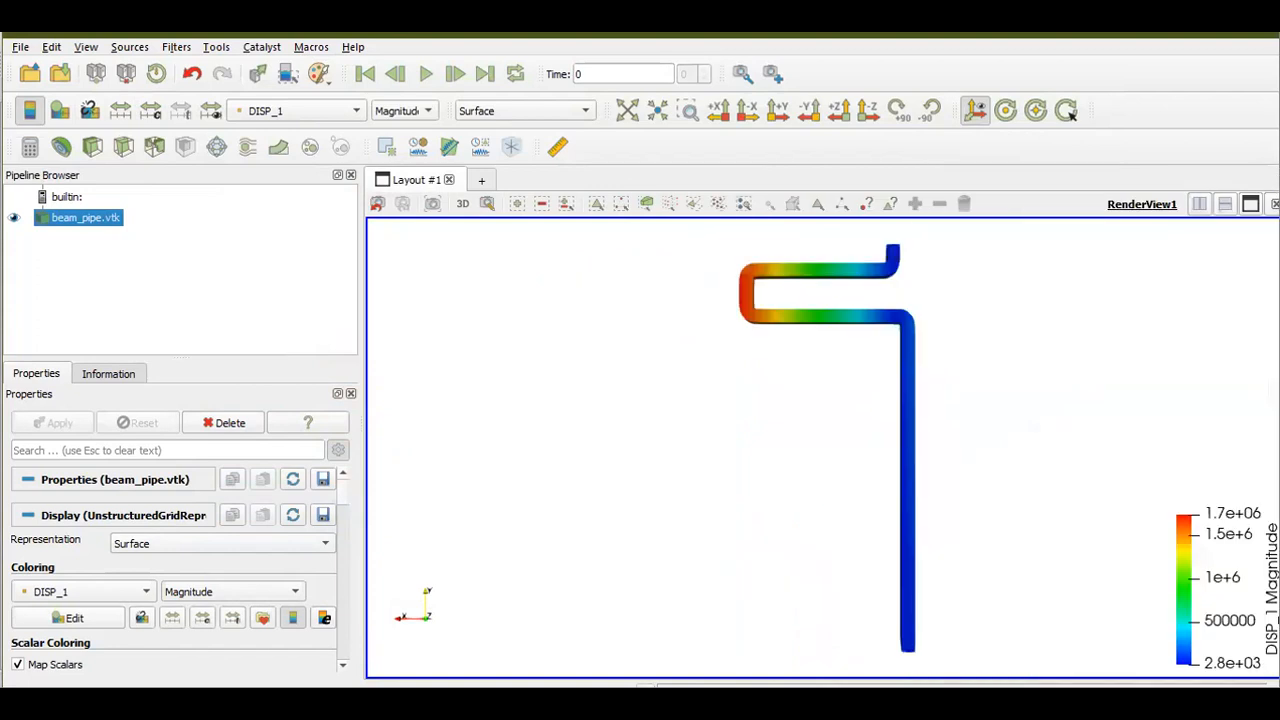
{"action": "left_click", "coordinate": [869, 108]}
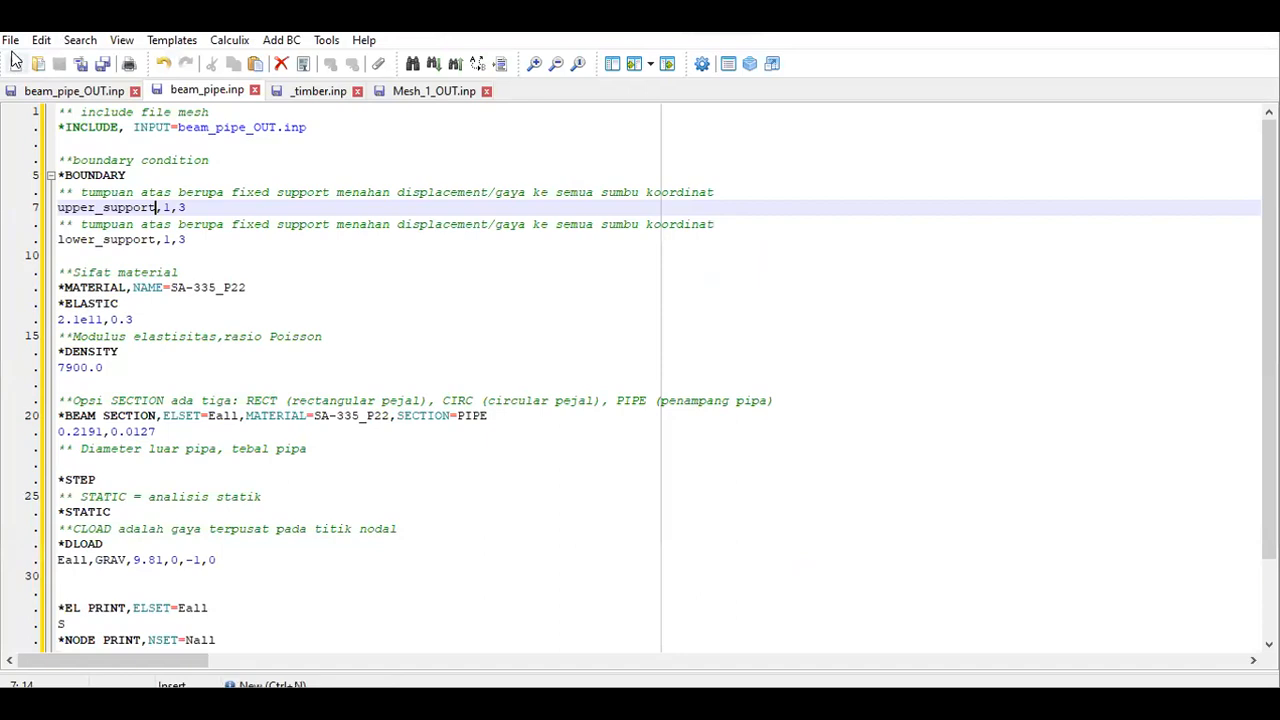
Return to the input editor, open beam_pipe.dat with all file types listed, and examine the nodal forces for set NALL
{"action": "left_click", "coordinate": [11, 44]}
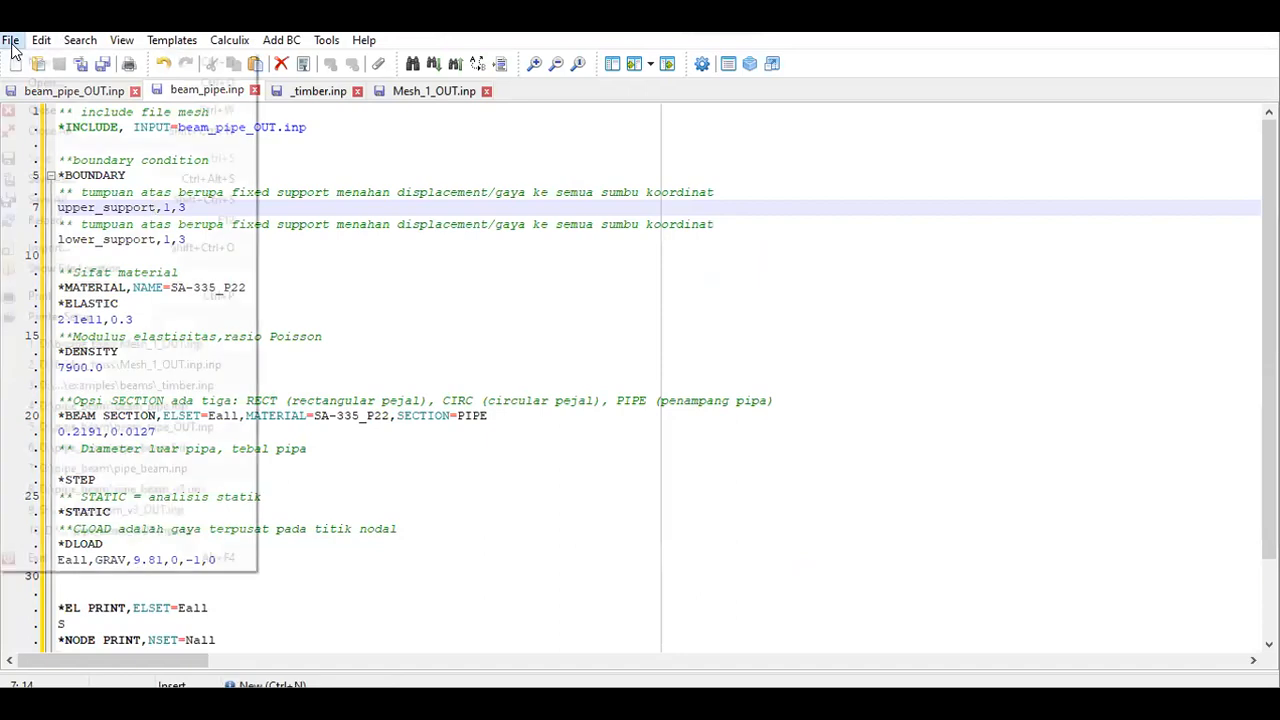
{"action": "left_click", "coordinate": [56, 86]}
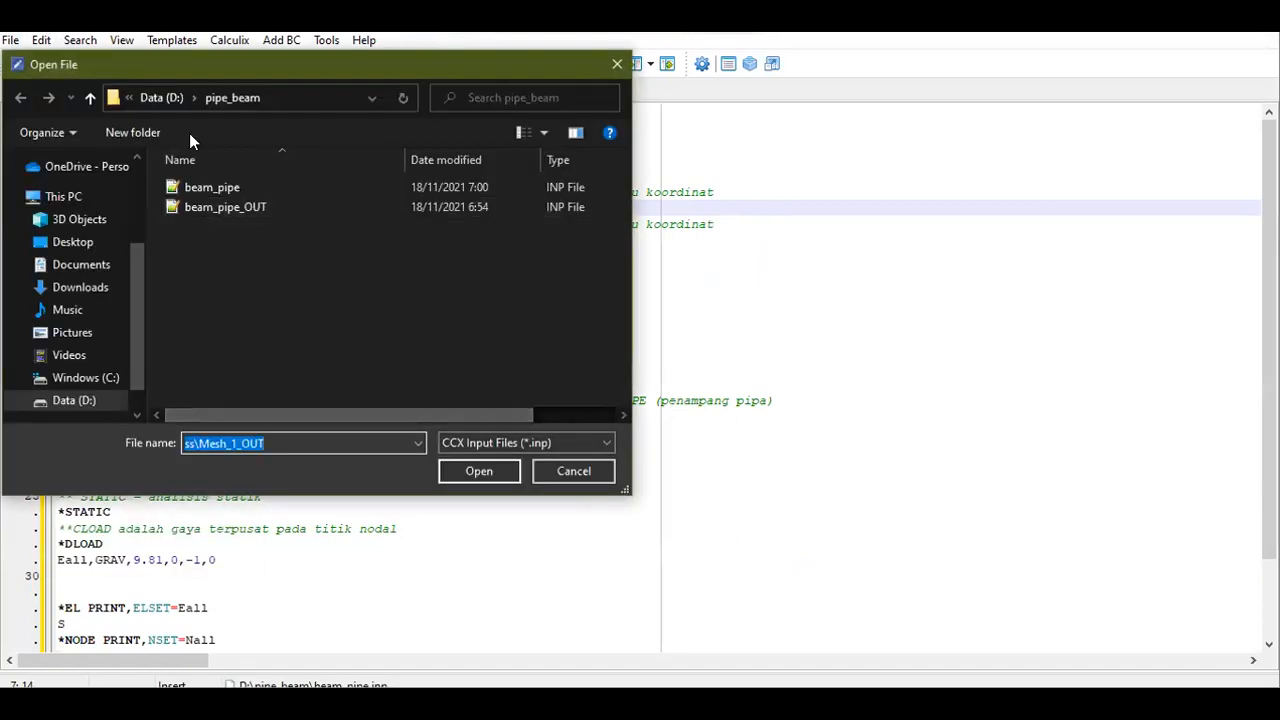
{"action": "left_click", "coordinate": [491, 443]}
{"action": "left_click", "coordinate": [469, 476]}
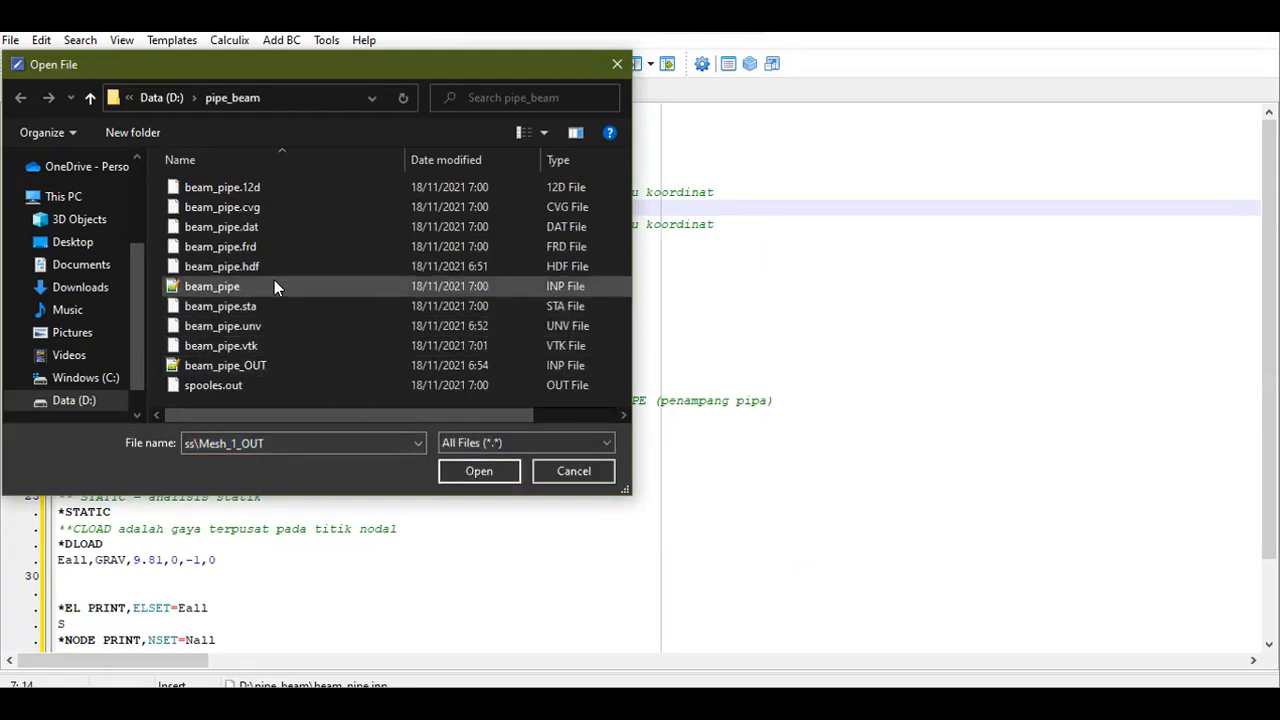
{"action": "double_click", "coordinate": [253, 228]}
{"action": "scroll", "coordinate": [287, 241], "scroll_direction": "up", "scroll_amount": 9}
{"action": "left_click_drag", "start_coordinate": [1270, 622], "coordinate": [1216, 592]}
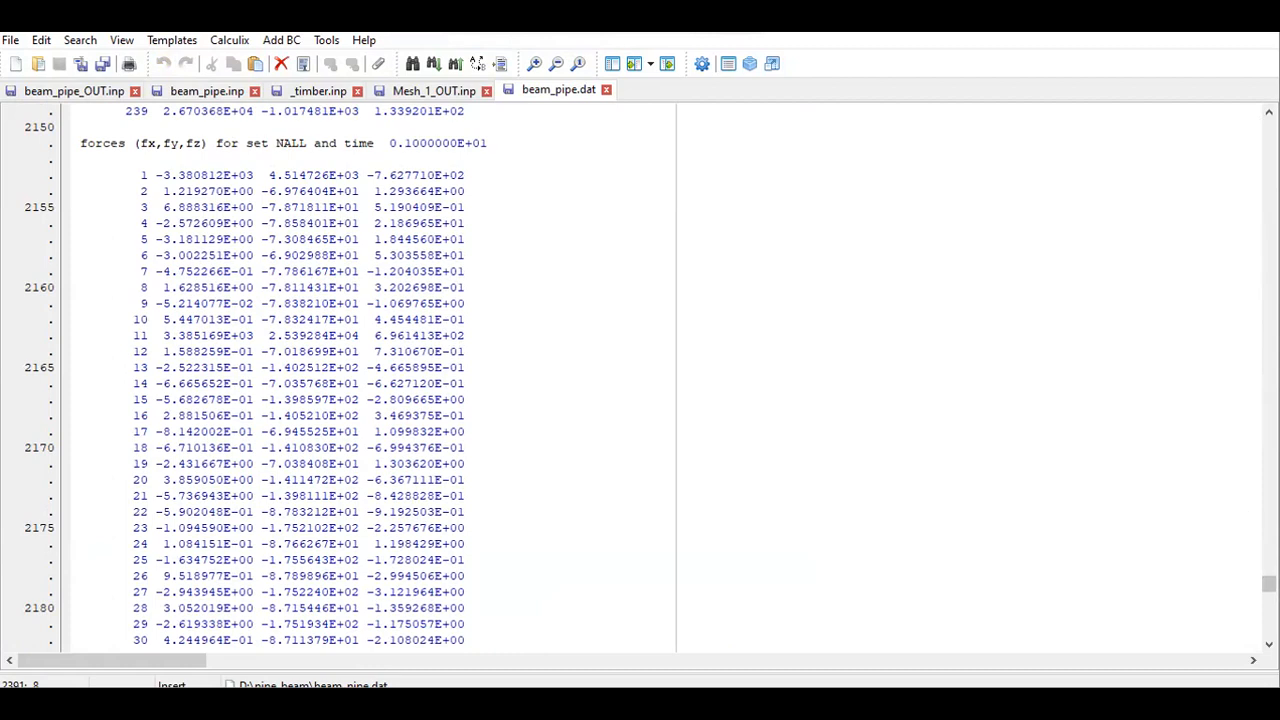
{"action": "left_click_drag", "start_coordinate": [1268, 597], "coordinate": [1268, 628]}
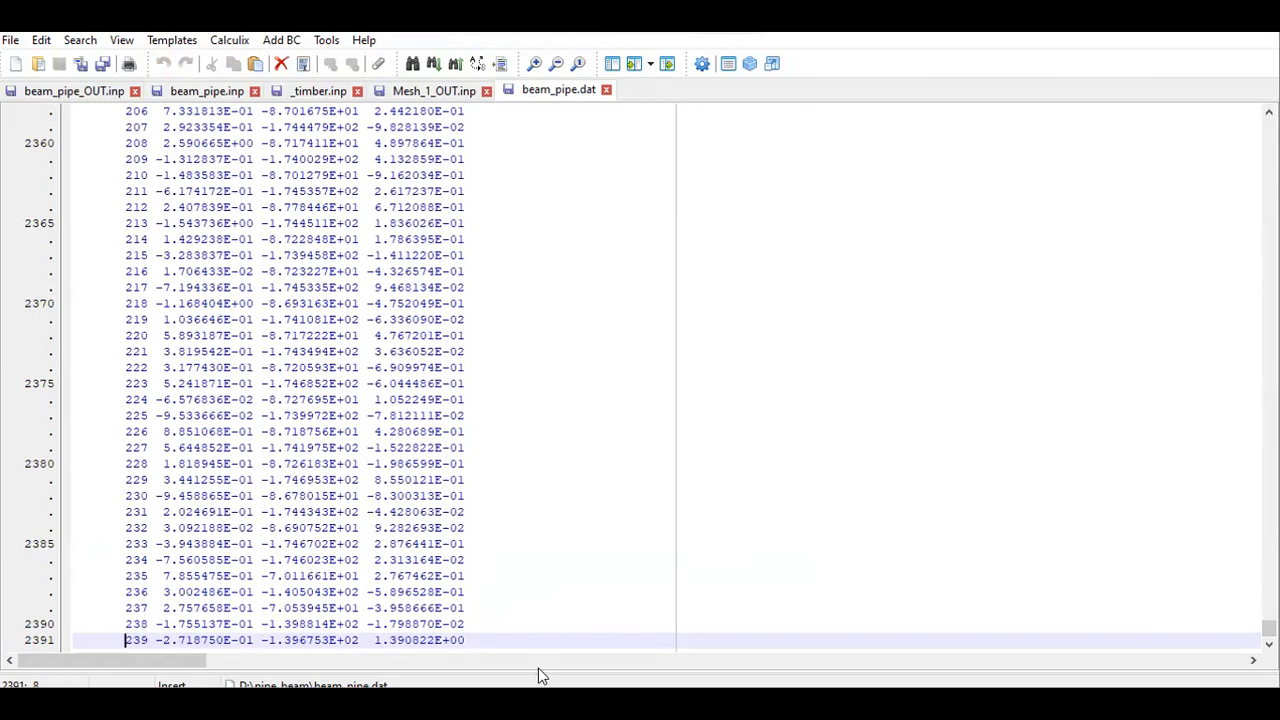
In beam_pipe.inp, duplicate the *NODE PRINT,NSET=Nall block with its U,RF line directly below the original
{"action": "left_click", "coordinate": [175, 90]}
{"action": "scroll", "coordinate": [228, 479], "scroll_direction": "down", "scroll_amount": 2}
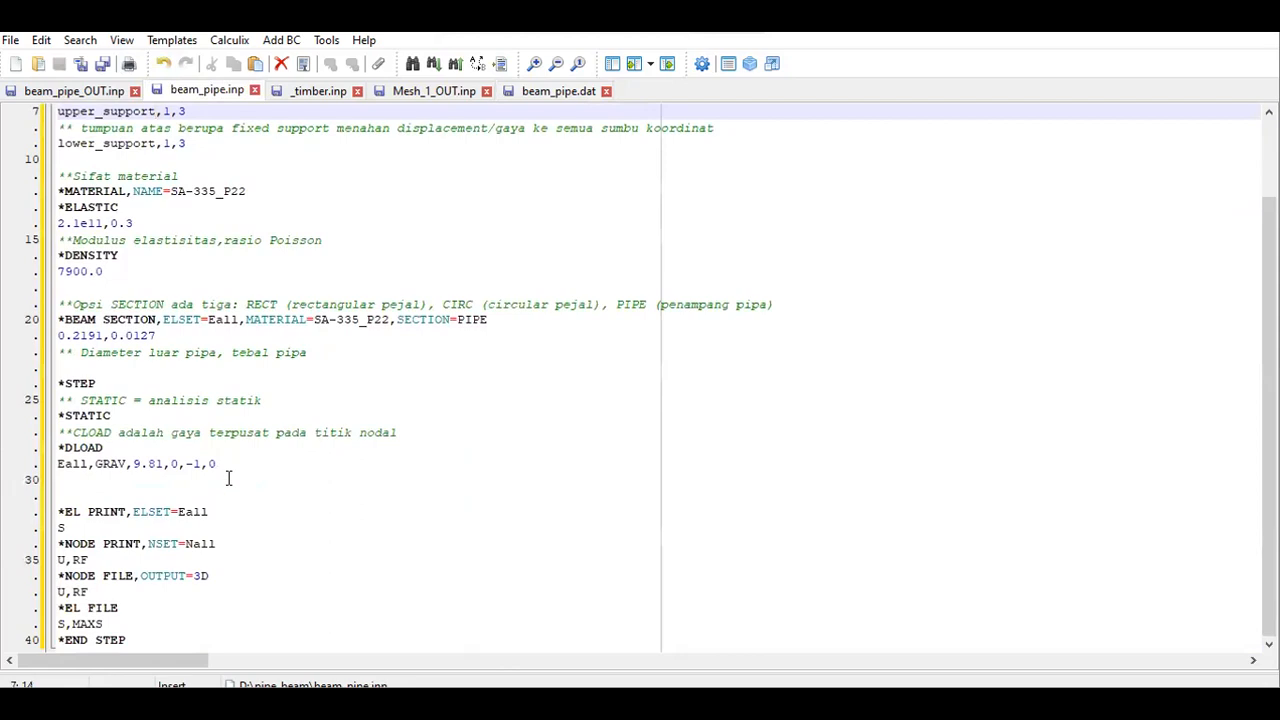
{"action": "left_click", "coordinate": [216, 544]}
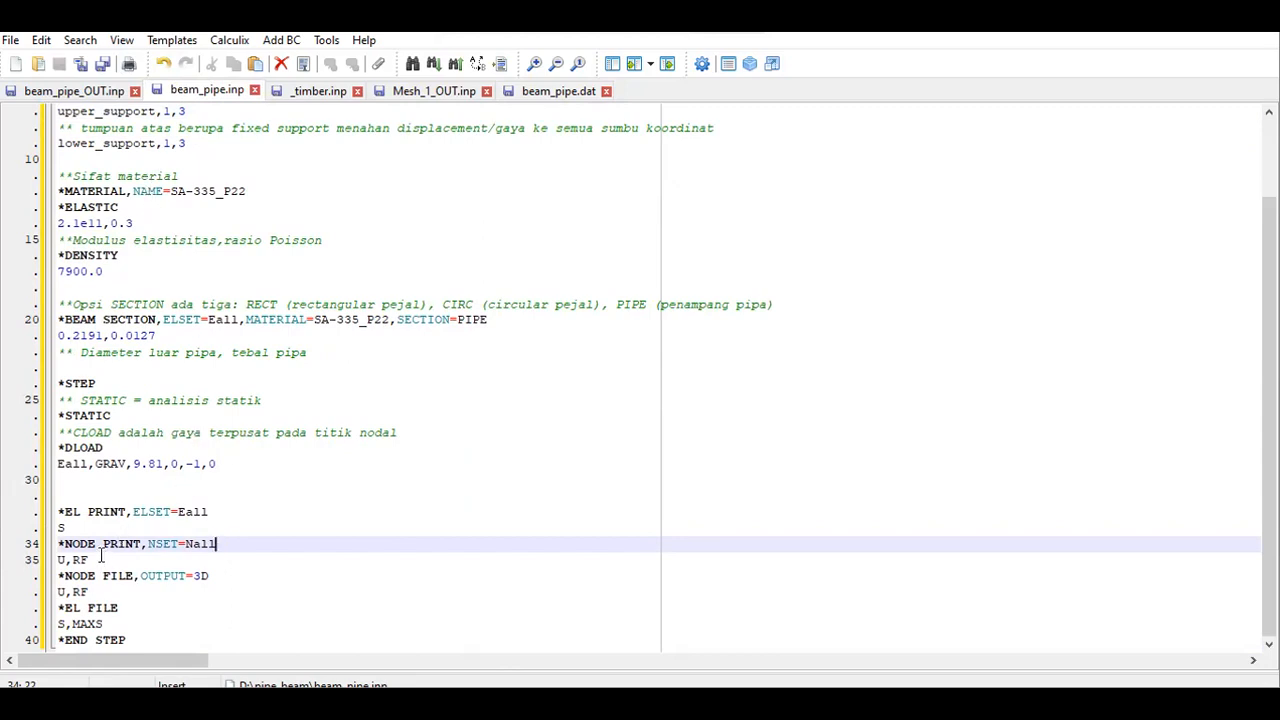
{"action": "left_click_drag", "start_coordinate": [93, 558], "coordinate": [42, 555]}
{"action": "key", "text": "ctrl+c"}
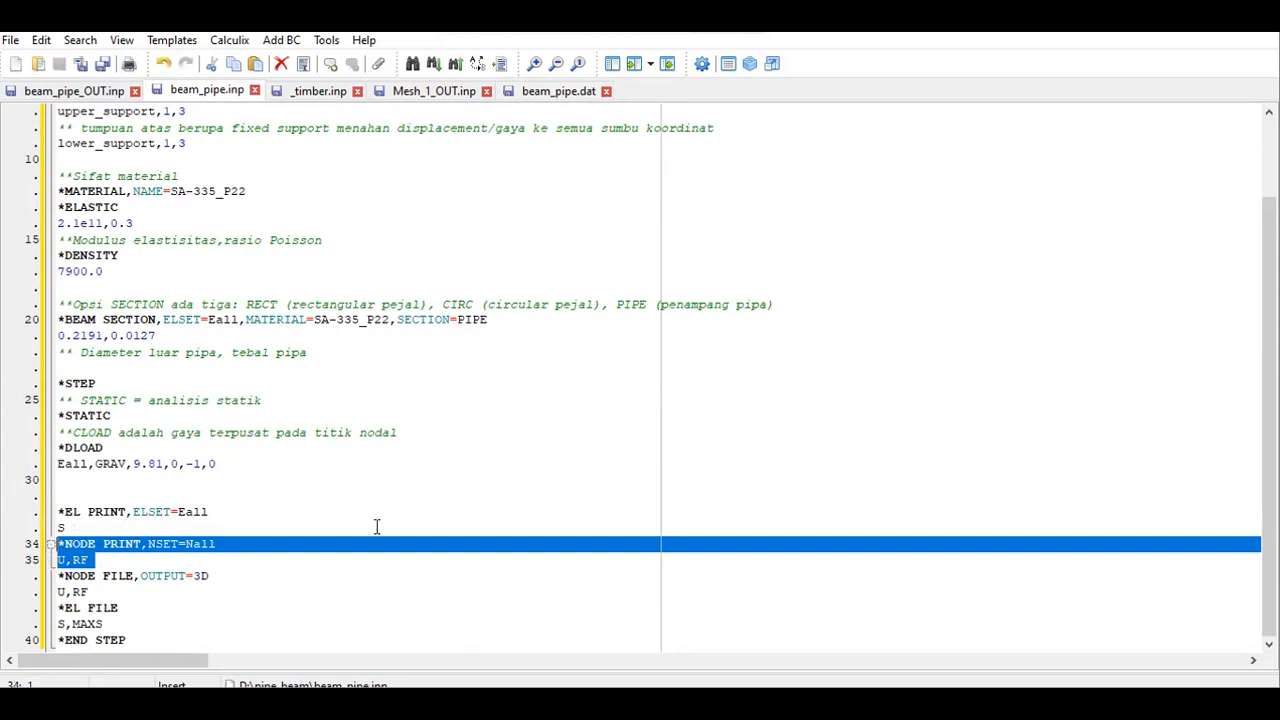
{"action": "left_click", "coordinate": [162, 558]}
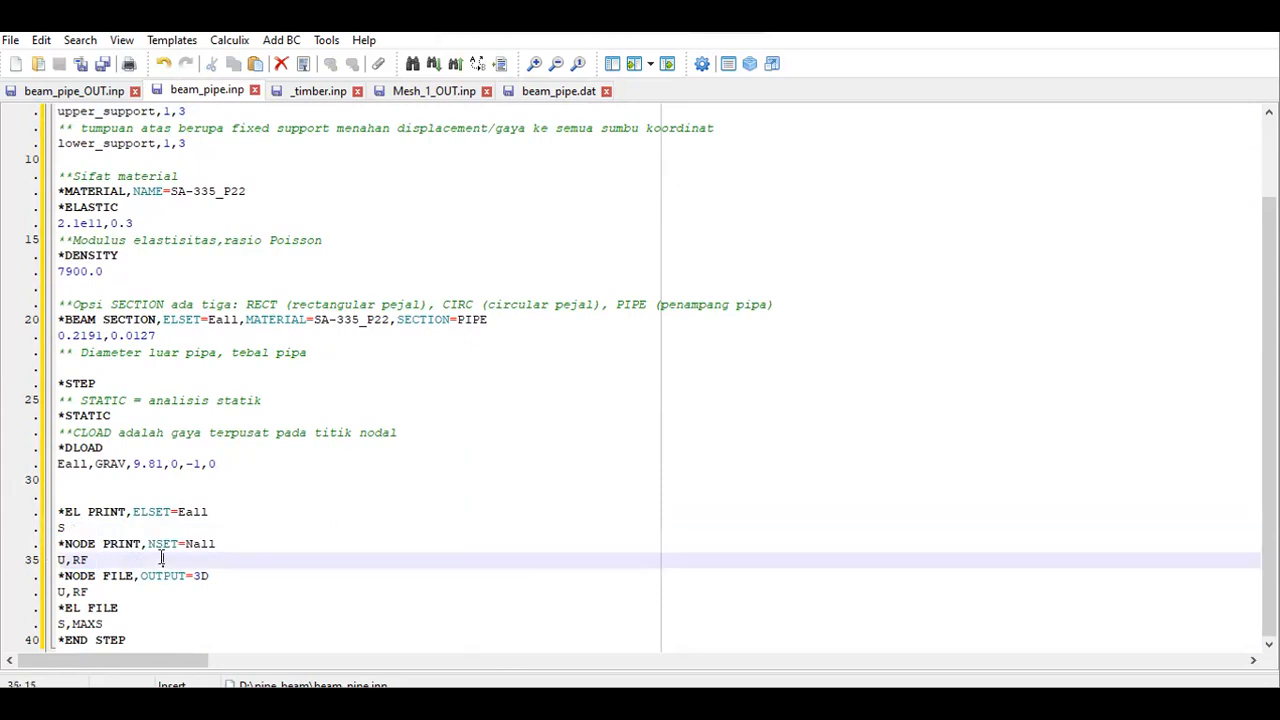
{"action": "key", "text": "BackSpace"}
{"action": "key", "text": "BackSpace"}
{"action": "key", "text": "BackSpace"}
{"action": "key", "text": "BackSpace"}
{"action": "key", "text": "BackSpace"}
{"action": "key", "text": "BackSpace"}
{"action": "key", "text": "BackSpace"}
{"action": "key", "text": "BackSpace"}
{"action": "key", "text": "BackSpace"}
{"action": "key", "text": "Return"}
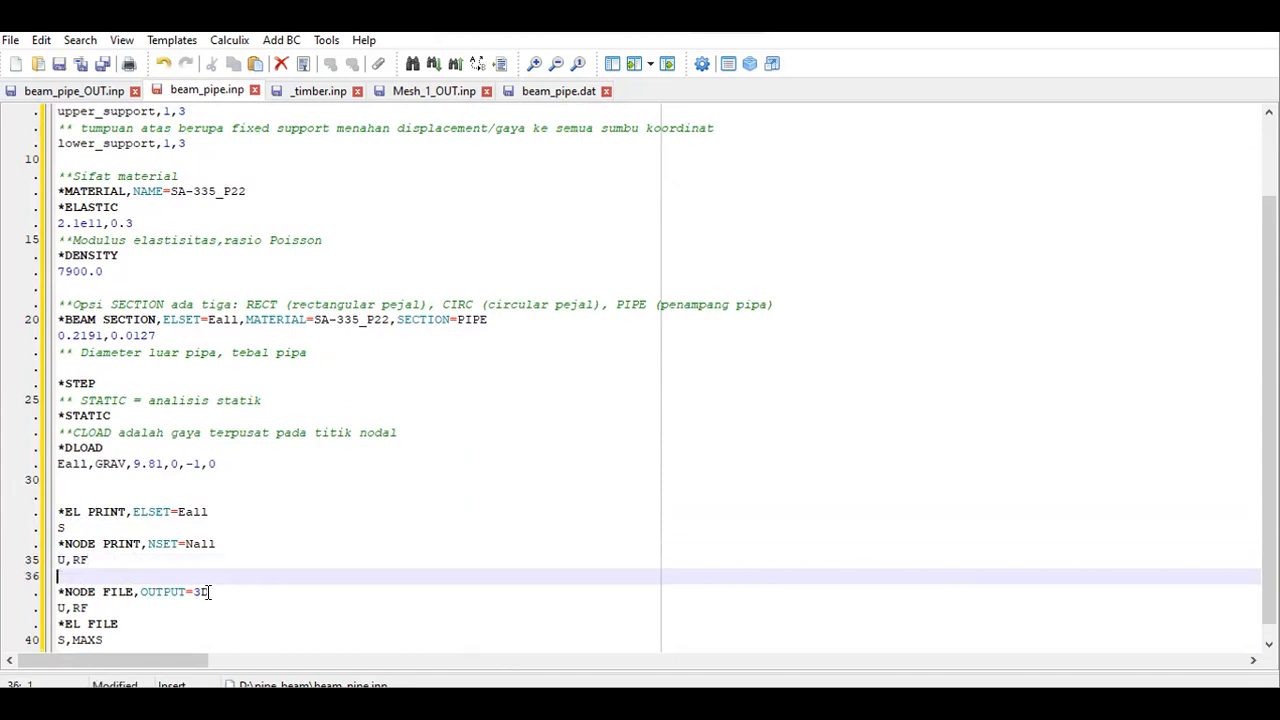
{"action": "key", "text": "ctrl+v"}
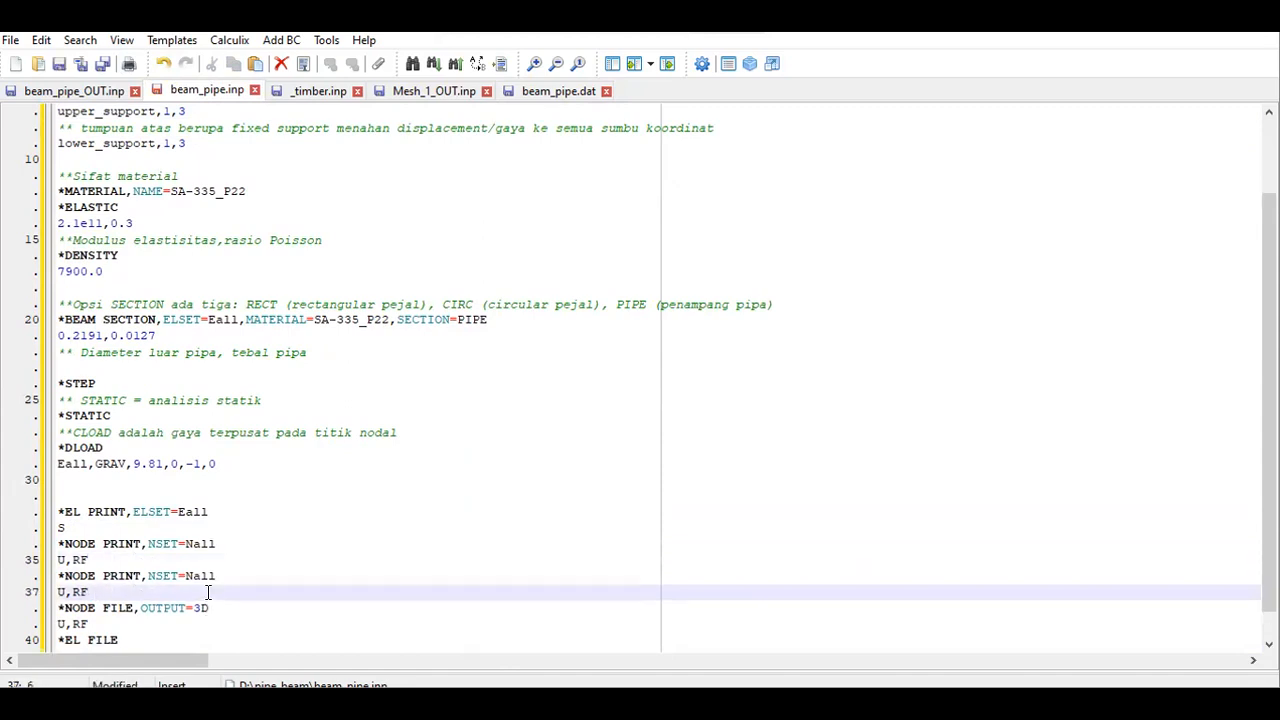
Set the node set of the duplicated *NODE PRINT card to lower_support
{"action": "left_click", "coordinate": [208, 592]}
{"action": "key", "text": "Up"}
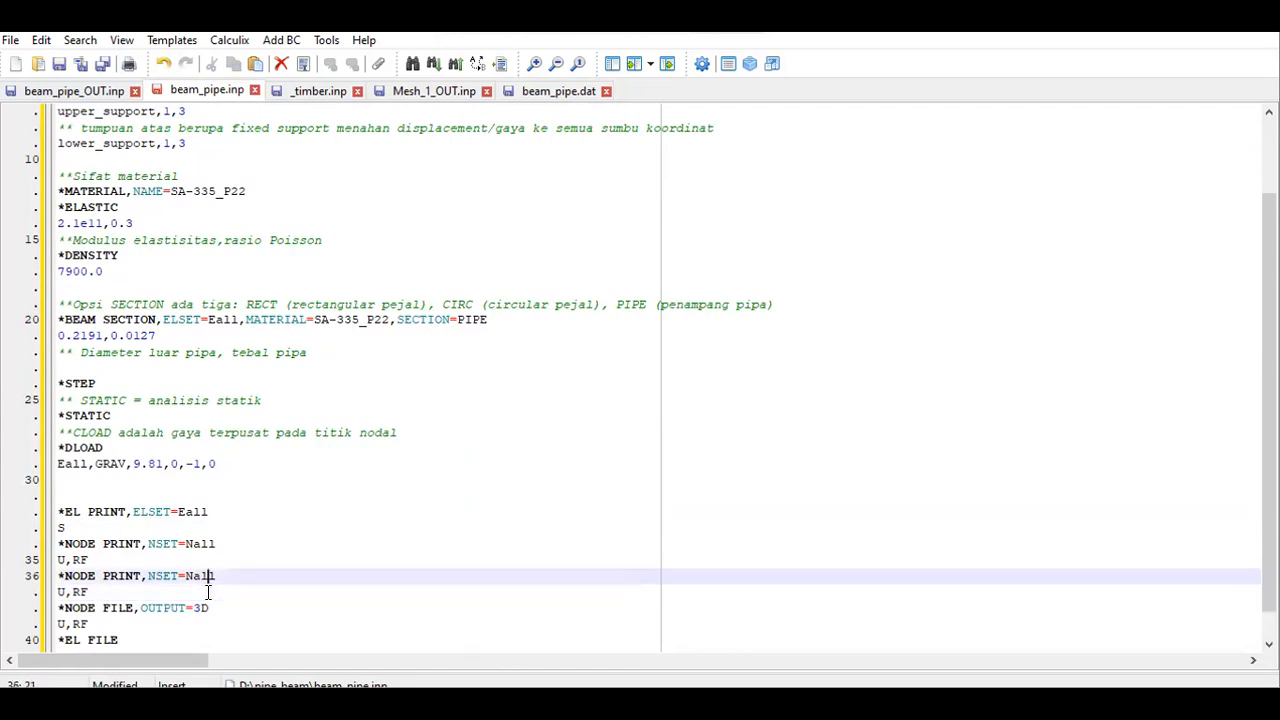
{"action": "key", "text": "BackSpace"}
{"action": "key", "text": "BackSpace"}
{"action": "key", "text": "BackSpace"}
{"action": "key", "text": "BackSpace"}
{"action": "type", "text": "lower_support"}
{"action": "key", "text": "Down"}
{"action": "key", "text": "BackSpace"}
{"action": "key", "text": "BackSpace"}
{"action": "key", "text": "BackSpace"}
{"action": "key", "text": "BackSpace"}
{"action": "key", "text": "BackSpace"}
{"action": "key", "text": "BackSpace"}
{"action": "key", "text": "BackSpace"}
{"action": "key", "text": "BackSpace"}
{"action": "key", "text": "BackSpace"}
{"action": "key", "text": "BackSpace"}
{"action": "key", "text": "BackSpace"}
{"action": "key", "text": "BackSpace"}
{"action": "key", "text": "BackSpace"}
{"action": "key", "text": "BackSpace"}
{"action": "key", "text": "BackSpace"}
{"action": "key", "text": "BackSpace"}
{"action": "key", "text": "BackSpace"}
{"action": "key", "text": "BackSpace"}
{"action": "key", "text": "BackSpace"}
{"action": "key", "text": "BackSpace"}
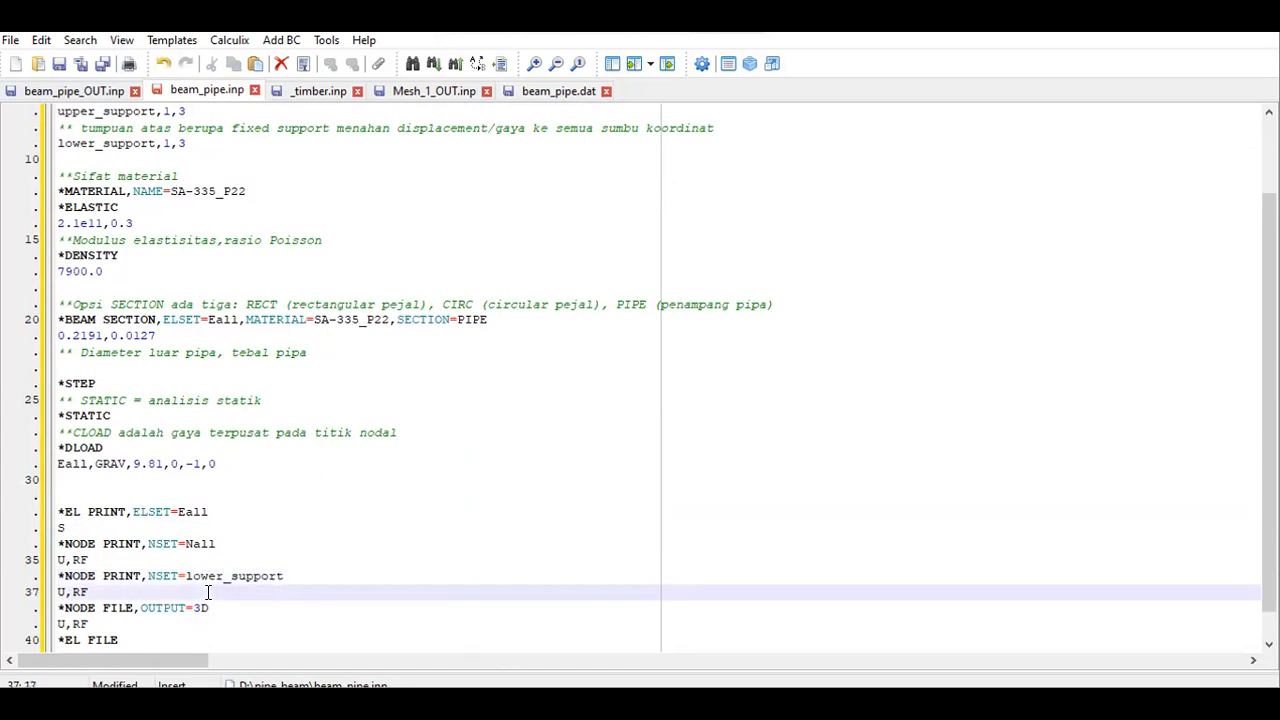
Add a third *NODE PRINT block with U,RF output below the lower_support block, using NSET=upper_support
{"action": "key", "text": "Return"}
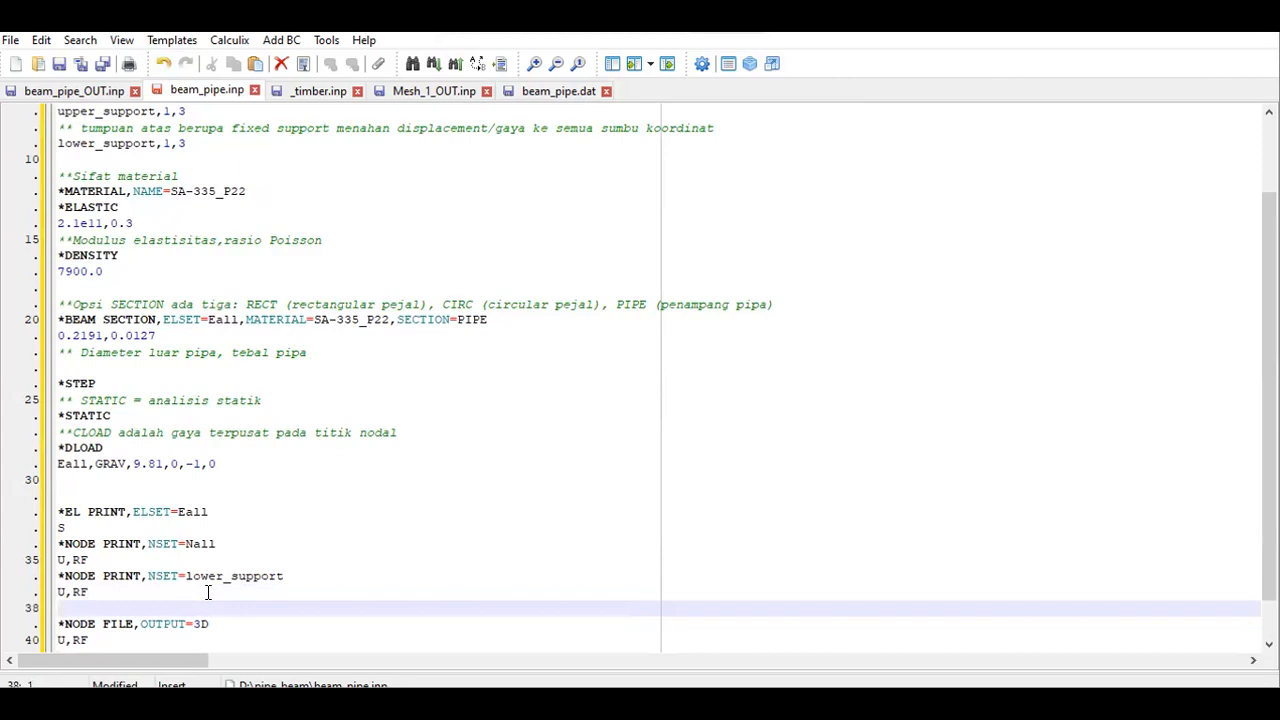
{"action": "key", "text": "ctrl+v"}
{"action": "key", "text": "Up"}
{"action": "key", "text": "Right"}
{"action": "key", "text": "Right"}
{"action": "key", "text": "Right"}
{"action": "key", "text": "Right"}
{"action": "key", "text": "Right"}
{"action": "key", "text": "Right"}
{"action": "key", "text": "Right"}
{"action": "key", "text": "Right"}
{"action": "key", "text": "Right"}
{"action": "key", "text": "Right"}
{"action": "key", "text": "Right"}
{"action": "key", "text": "Right"}
{"action": "key", "text": "End"}
{"action": "key", "text": "BackSpace"}
{"action": "key", "text": "BackSpace"}
{"action": "key", "text": "BackSpace"}
{"action": "key", "text": "BackSpace"}
{"action": "type", "text": "upper-su"}
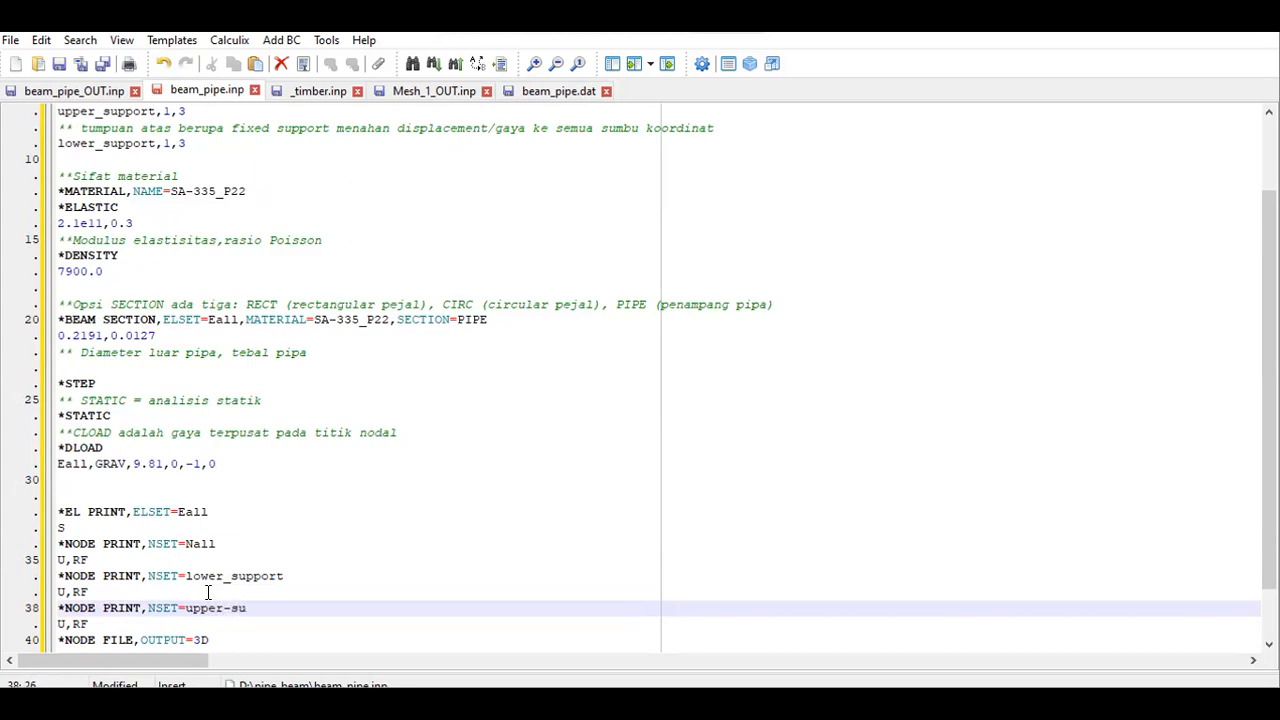
{"action": "key", "text": "BackSpace"}
{"action": "key", "text": "BackSpace"}
{"action": "key", "text": "BackSpace"}
{"action": "type", "text": "_support"}
Save beam_pipe.inp and rerun the CCX solver on it from the CalculiX launcher
{"action": "left_click", "coordinate": [59, 63]}
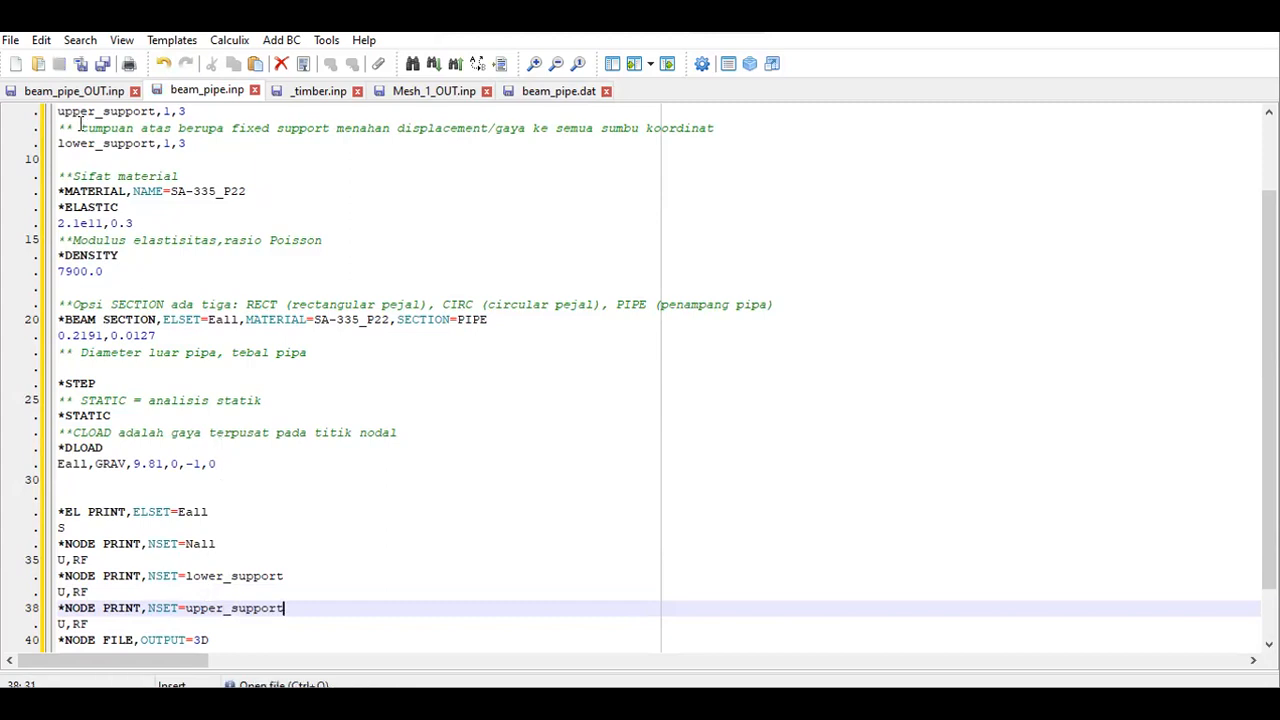
{"action": "key", "text": "alt+Tab"}
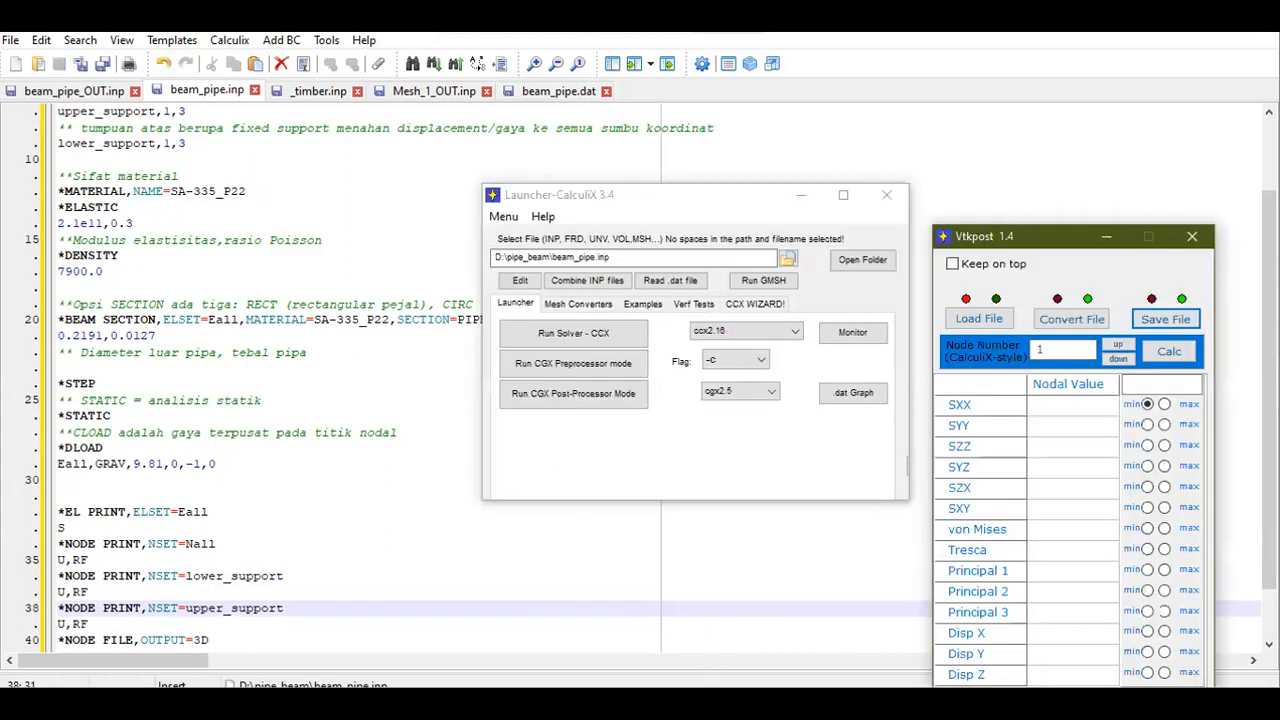
{"action": "left_click", "coordinate": [563, 337]}
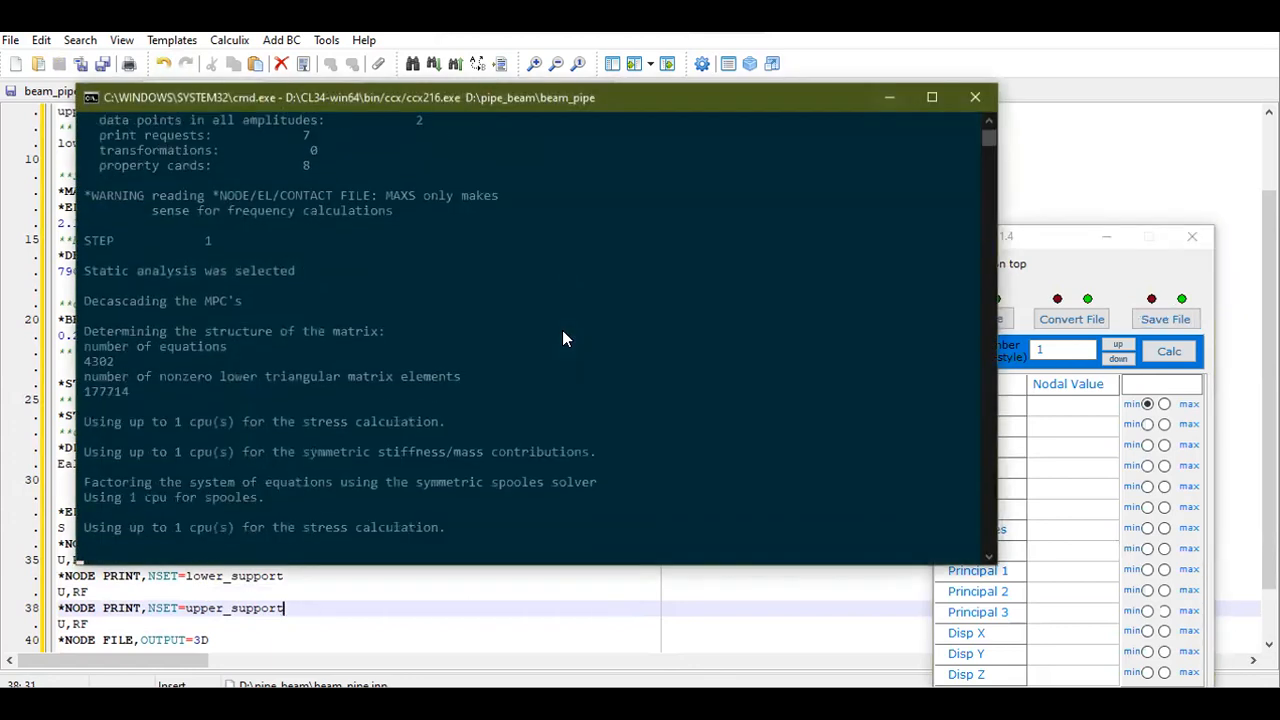
Return to the input editor, reload the modified beam_pipe.dat, and examine the displacements and forces for sets LOWER_SUPPORT and UPPER_SUPPORT
{"action": "left_click", "coordinate": [657, 663]}
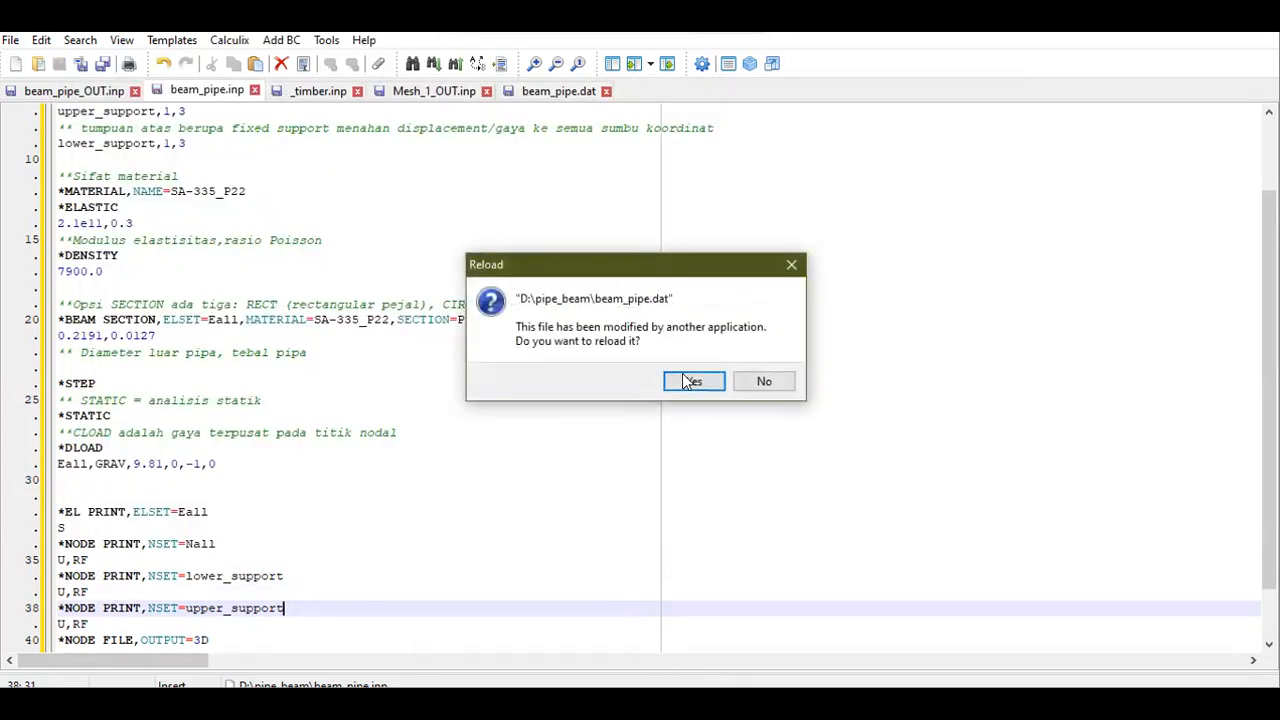
{"action": "left_click", "coordinate": [716, 383]}
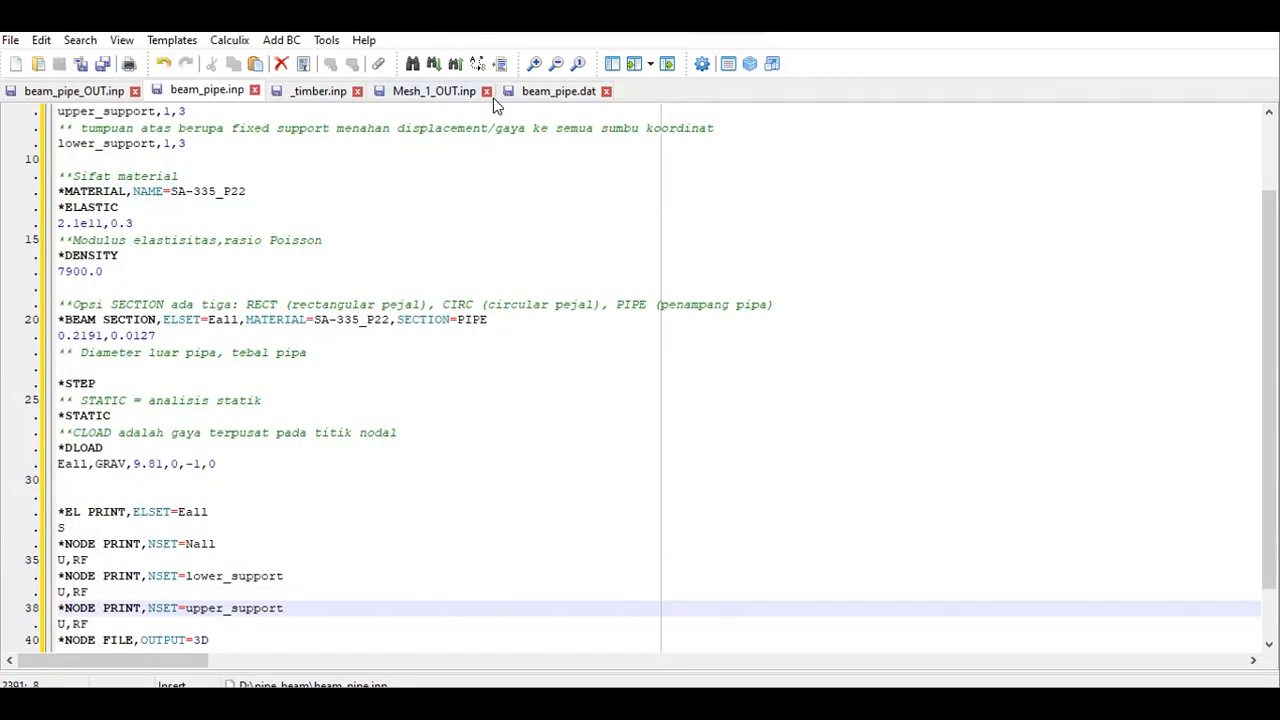
{"action": "left_click", "coordinate": [525, 92]}
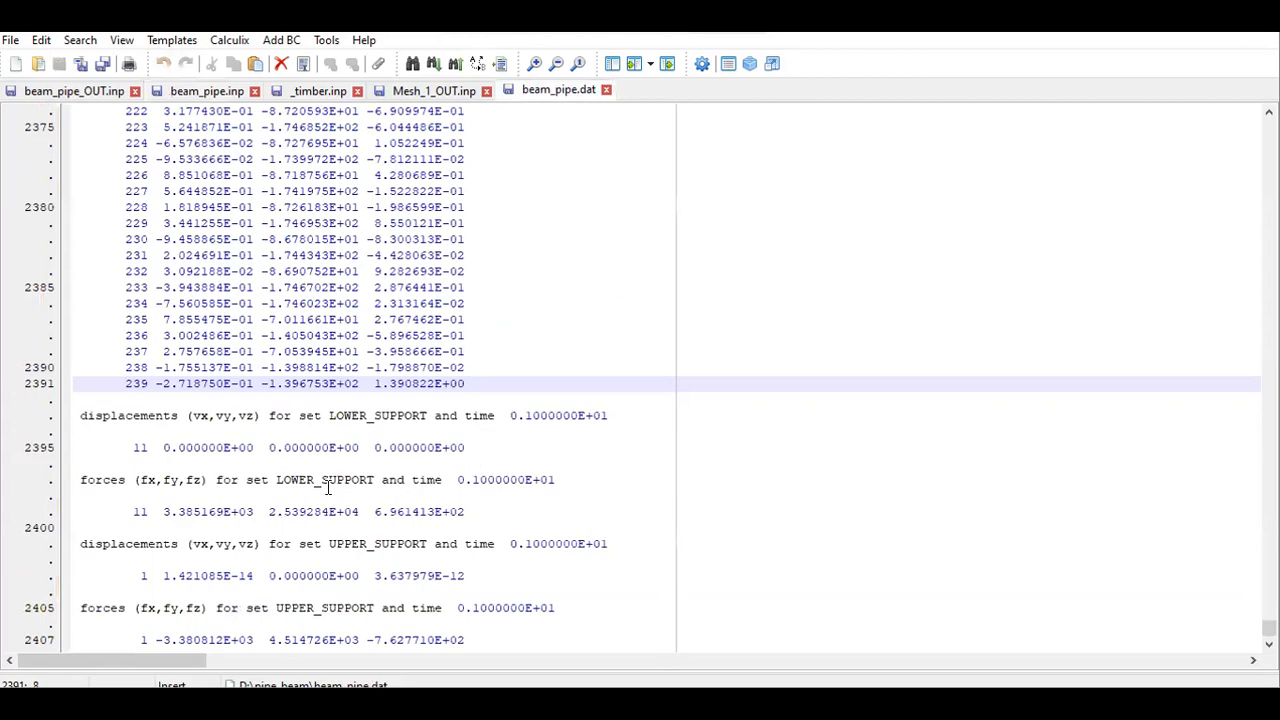
{"action": "left_click", "coordinate": [381, 431]}
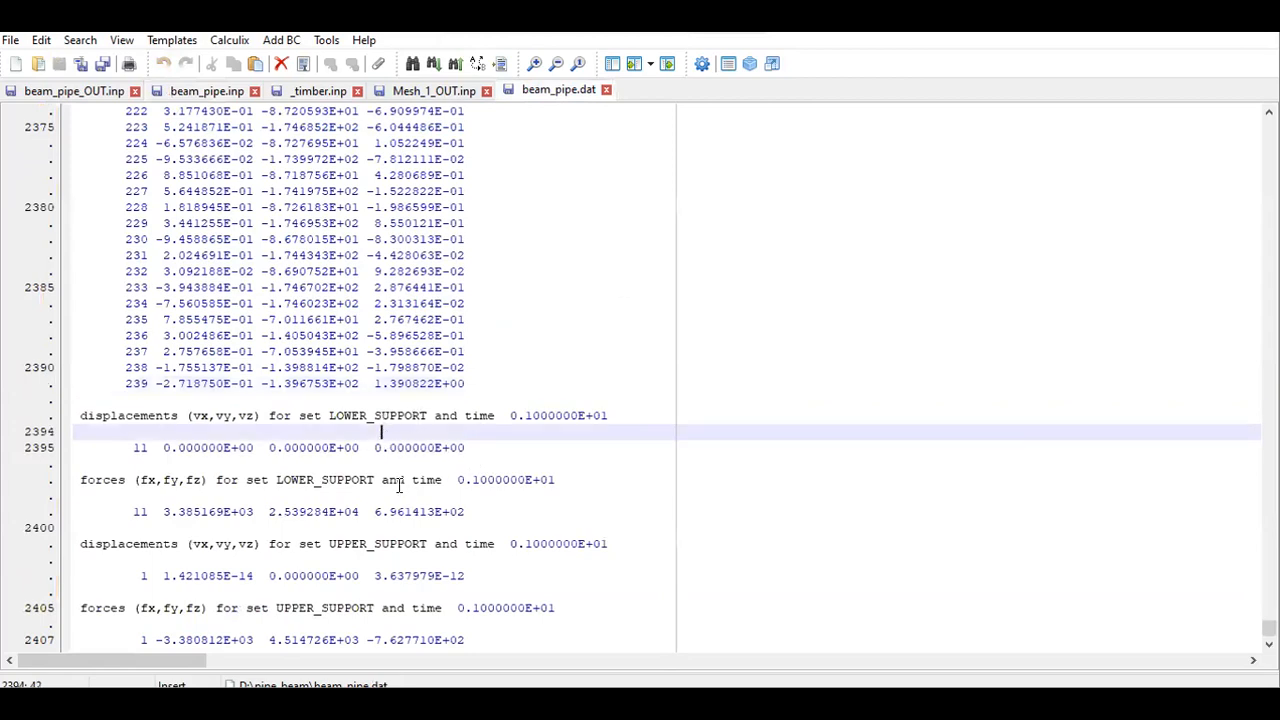
{"action": "left_click", "coordinate": [399, 482]}
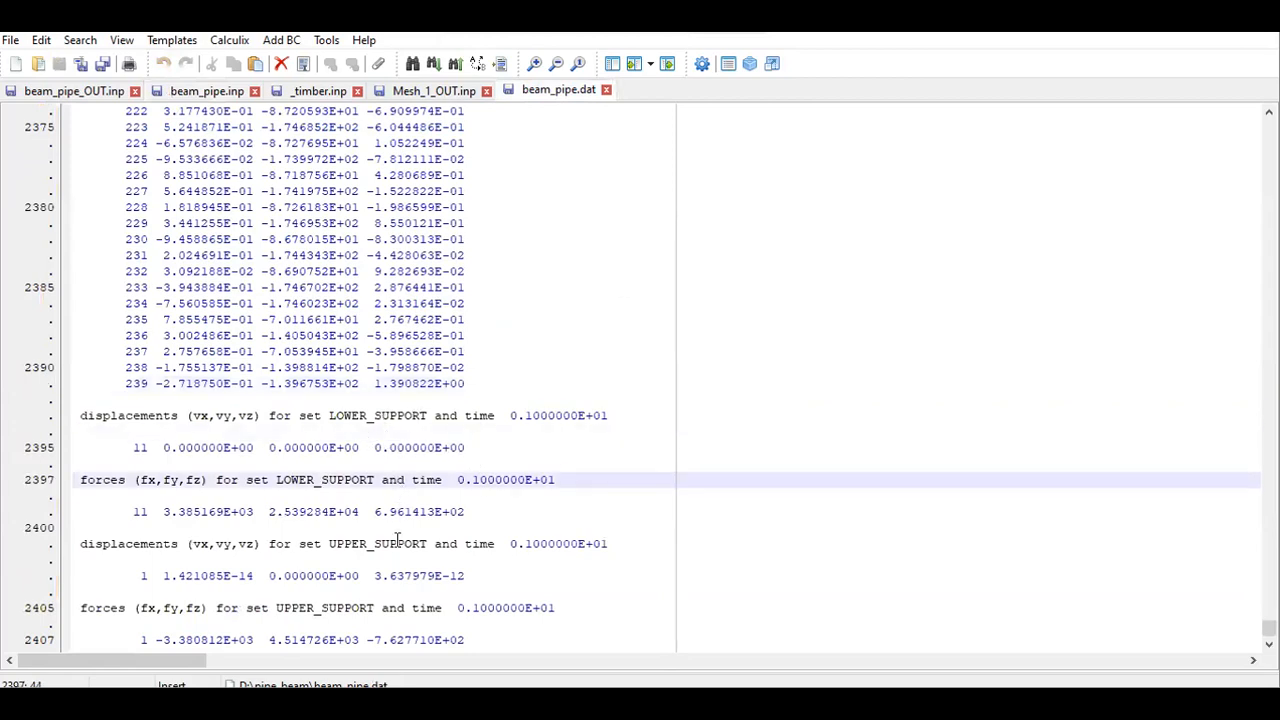